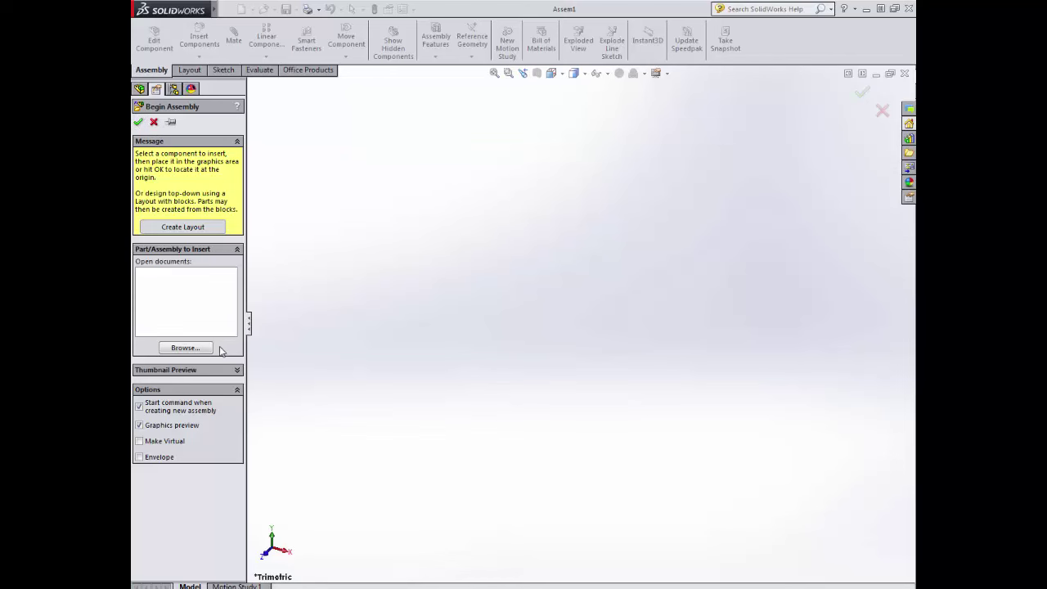
Browse for a component to insert, going to the CAD > Solid works > Legoman folder on the SHARE (S:) drive.
click(183, 349)
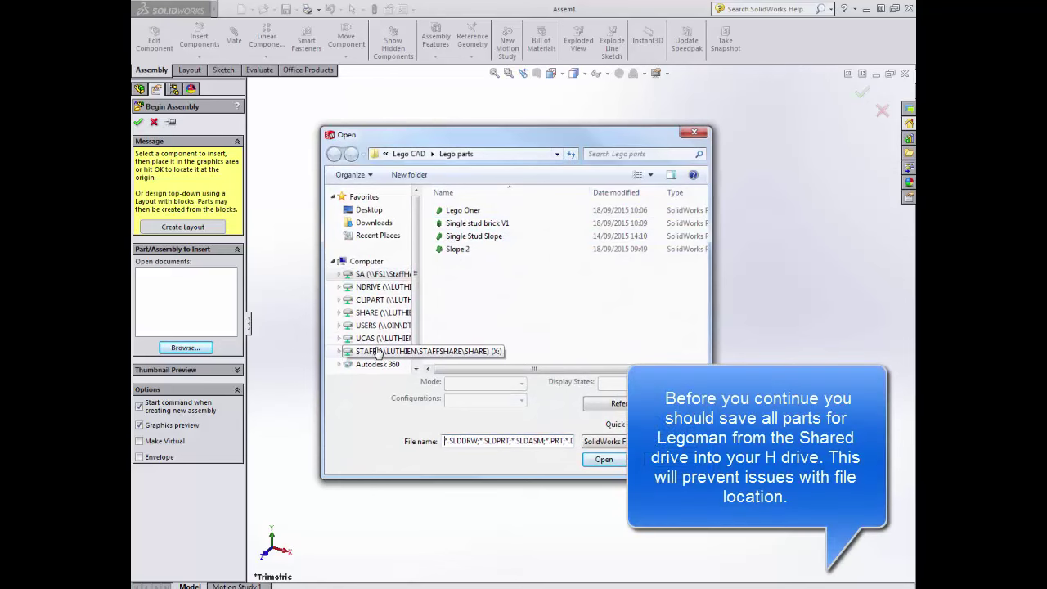
click(377, 313)
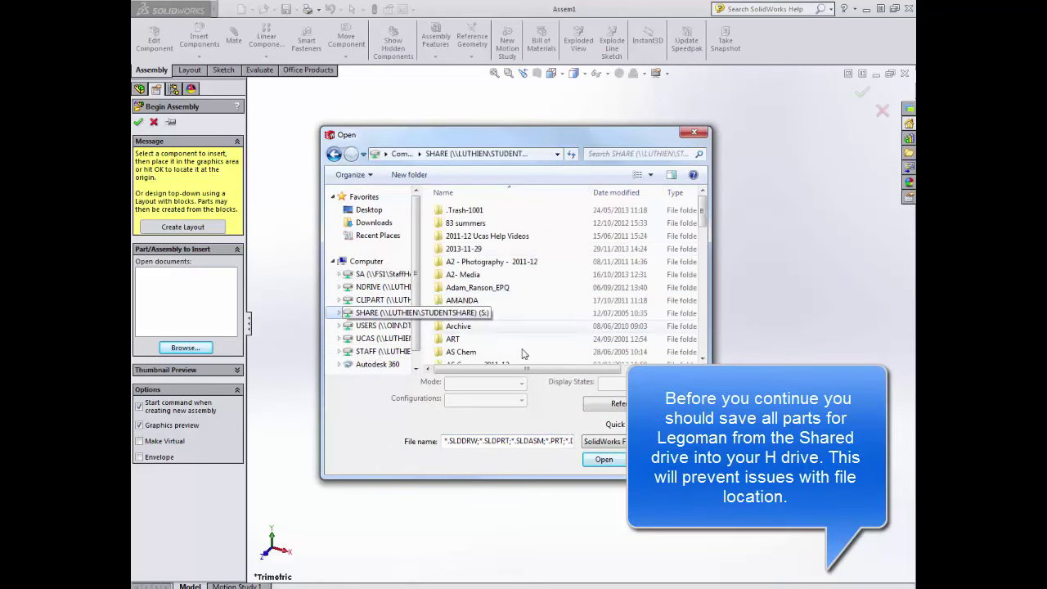
click(511, 250)
scroll(511, 254, down, 5)
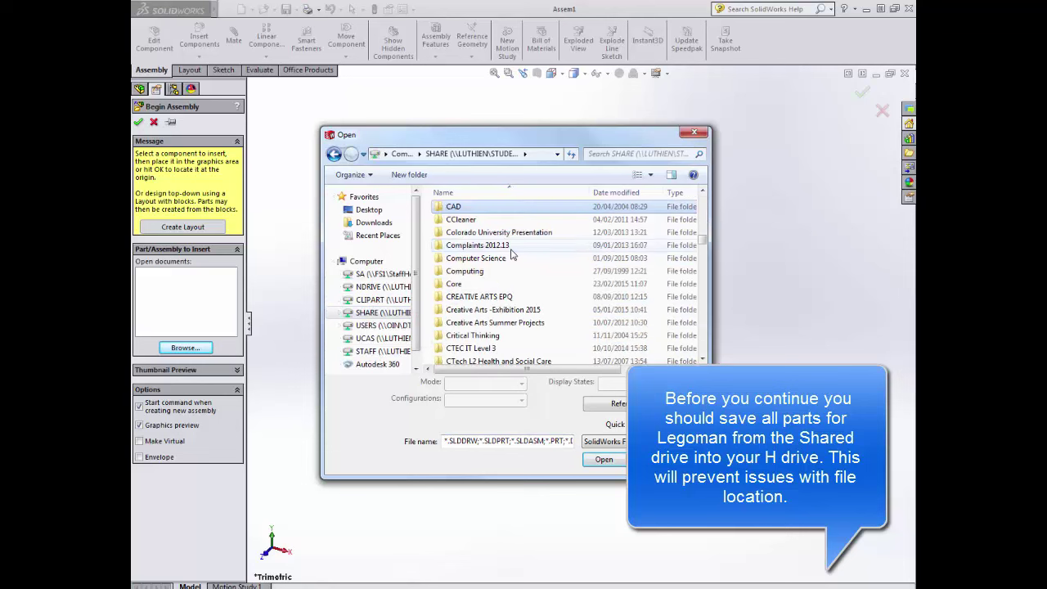
double_click(450, 207)
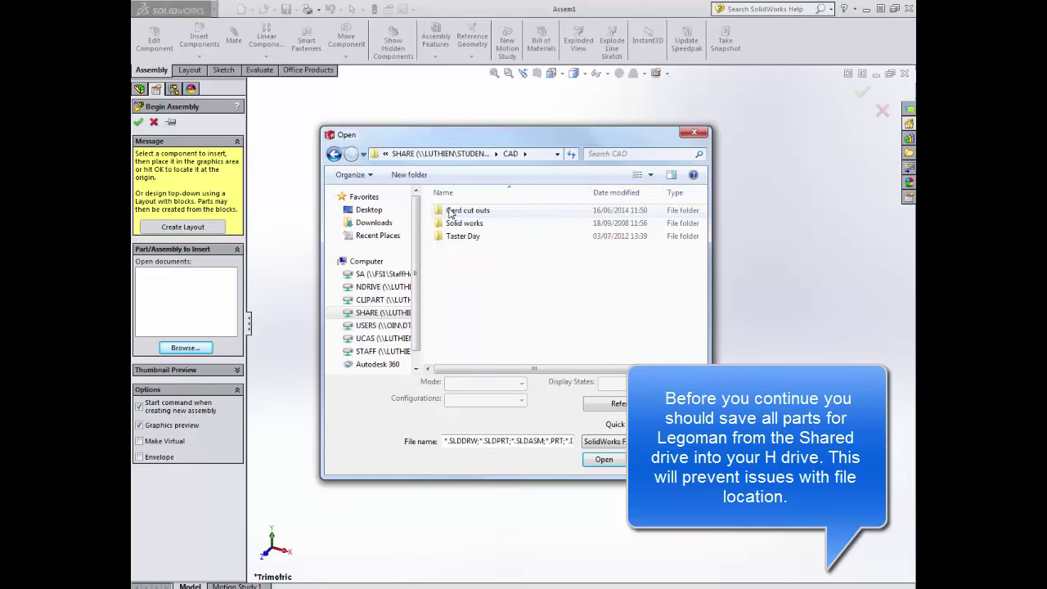
double_click(466, 225)
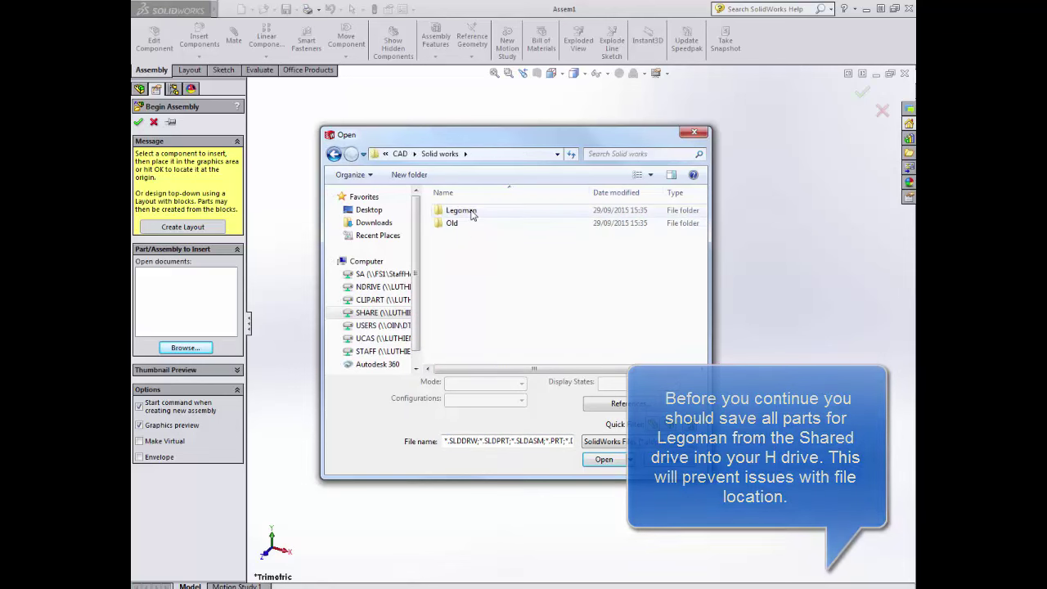
double_click(462, 211)
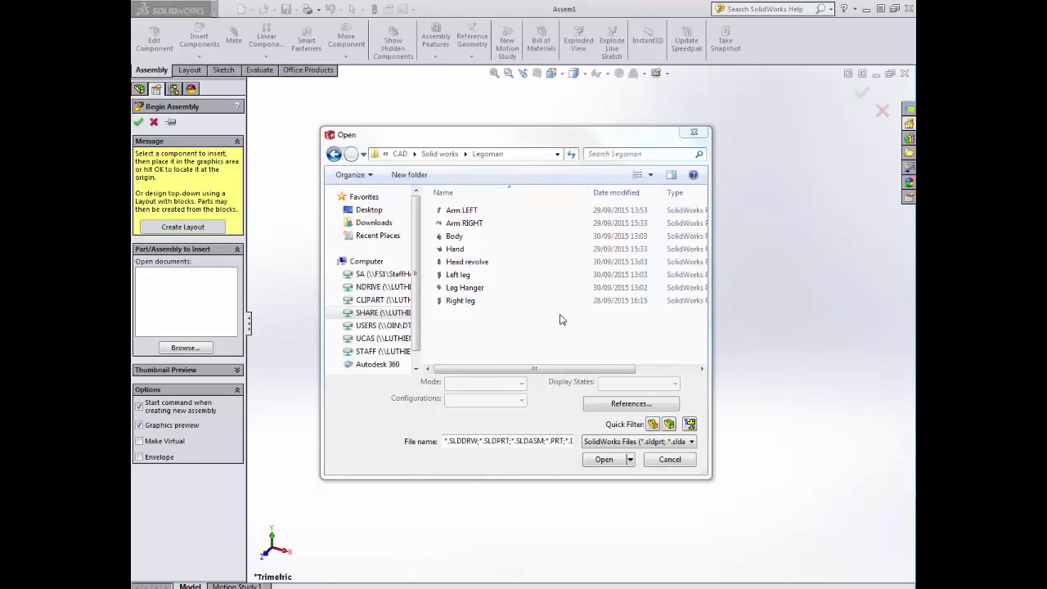
Insert the Body part from the Legoman folder and place it as the first component of the assembly.
click(455, 236)
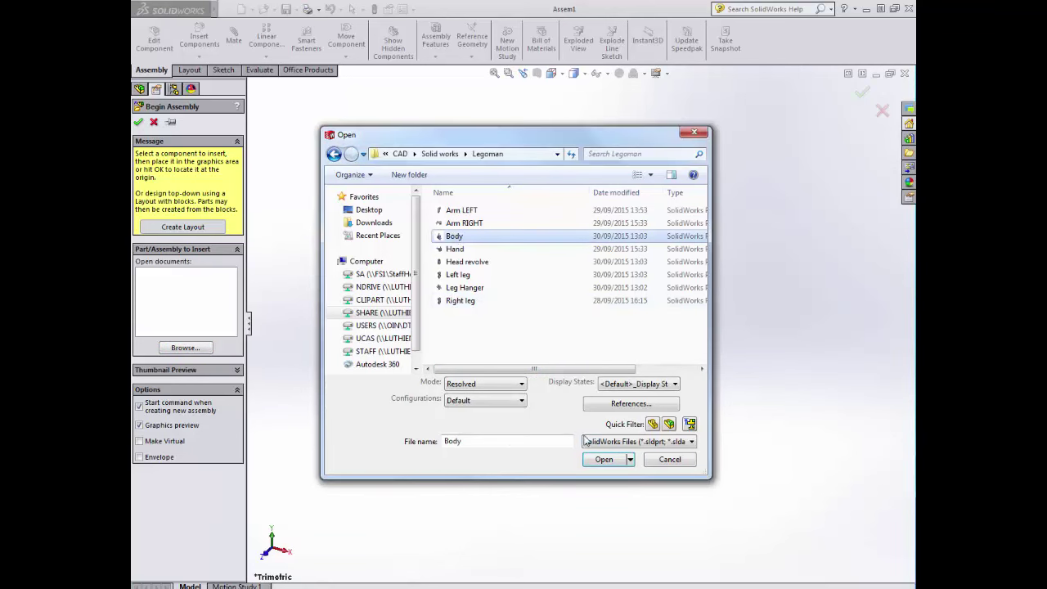
click(604, 460)
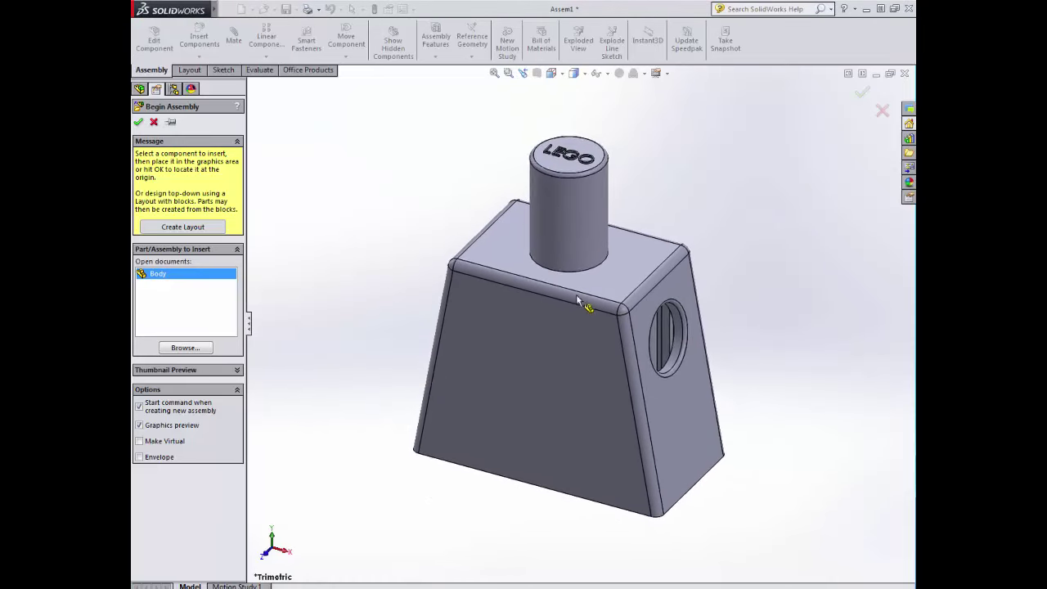
click(562, 304)
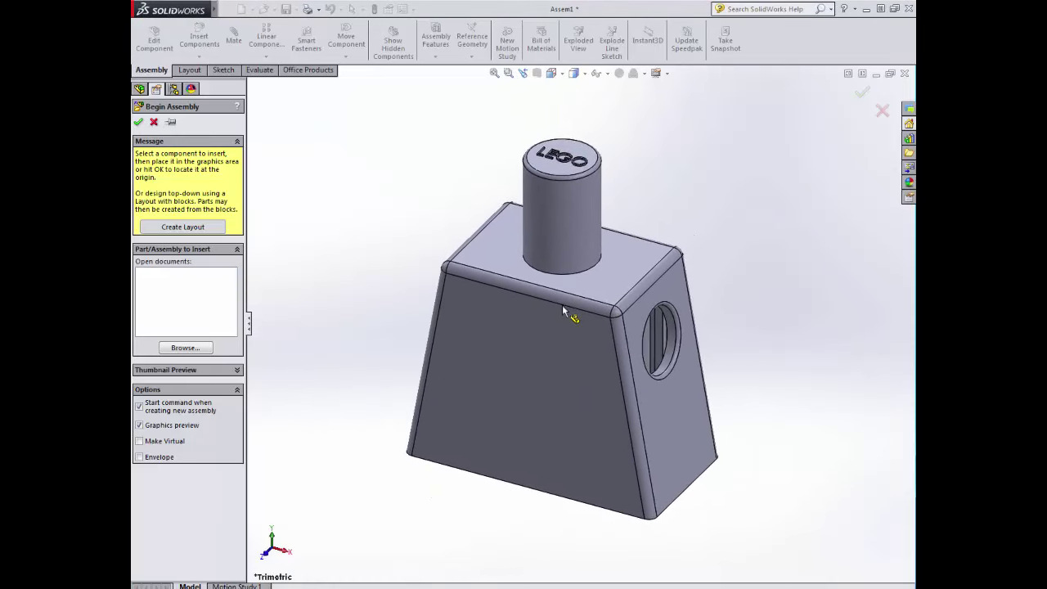
scroll(562, 361, up, 5)
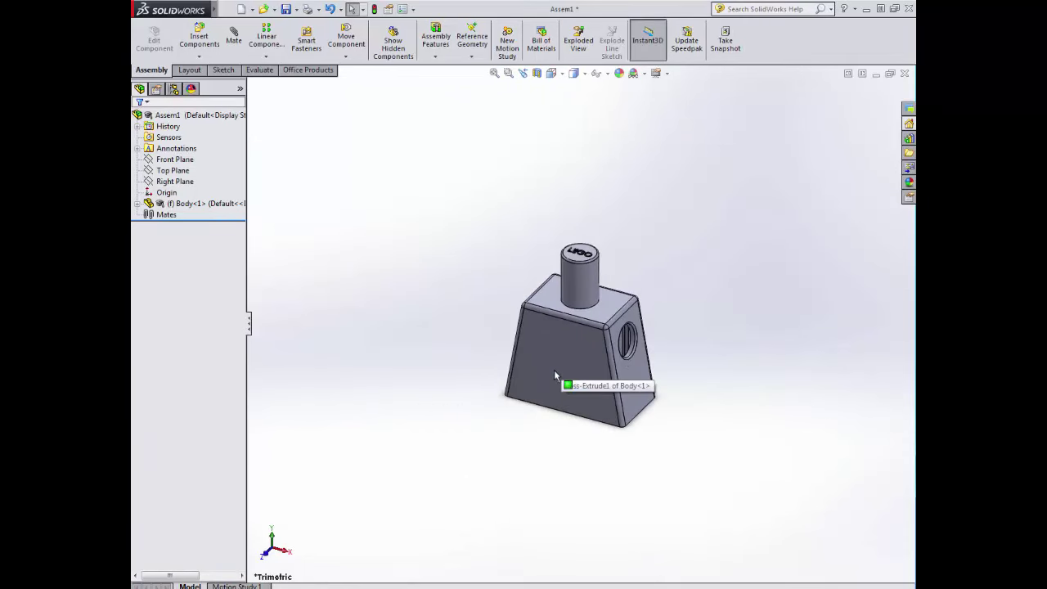
middle_drag(544, 309, 580, 348)
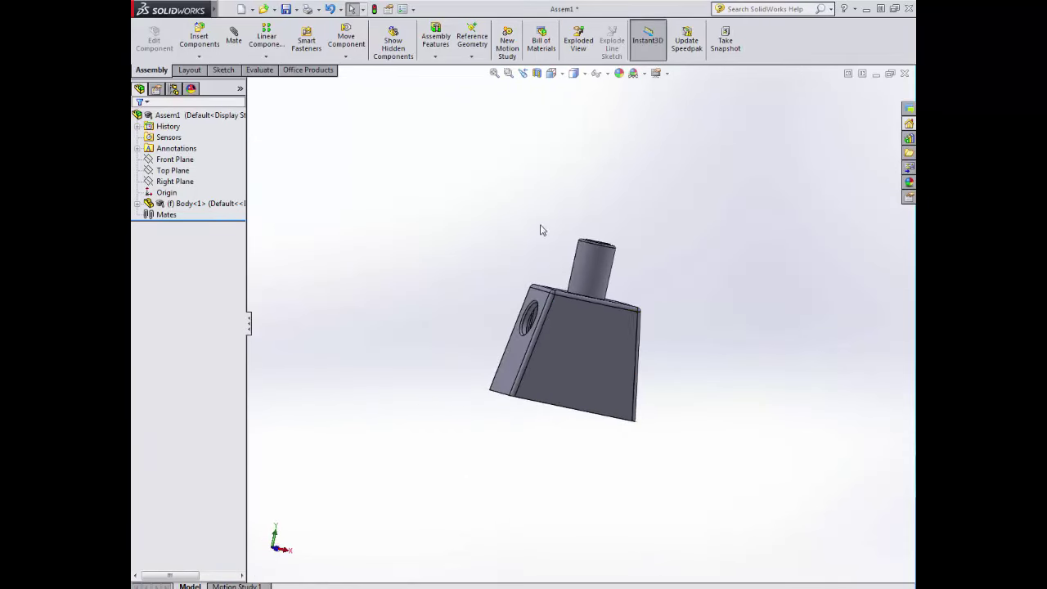
middle_drag(471, 285, 471, 313)
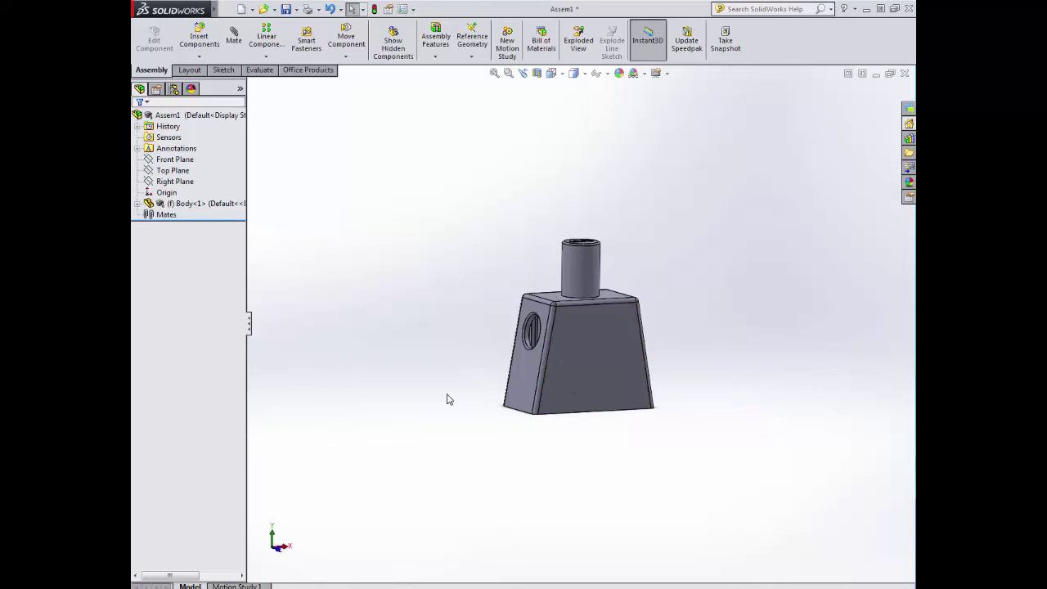
right_click(596, 340)
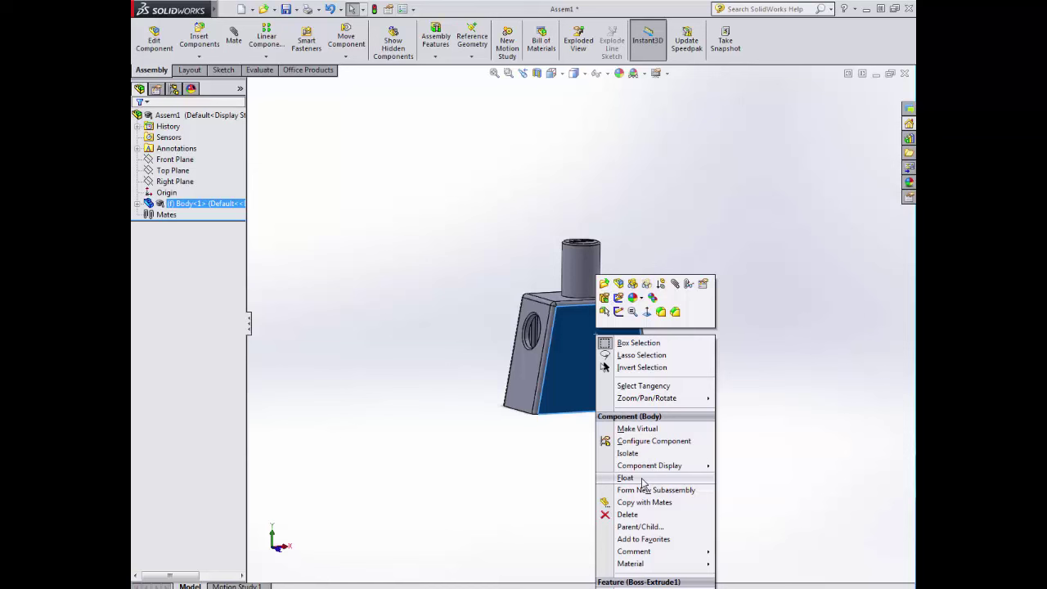
click(517, 475)
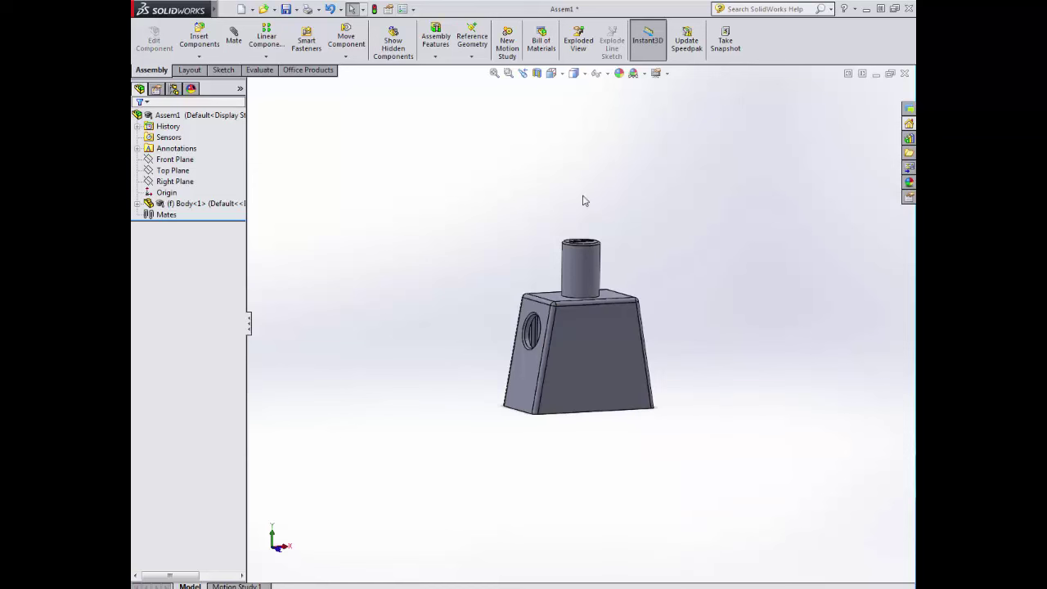
middle_drag(437, 275, 460, 264)
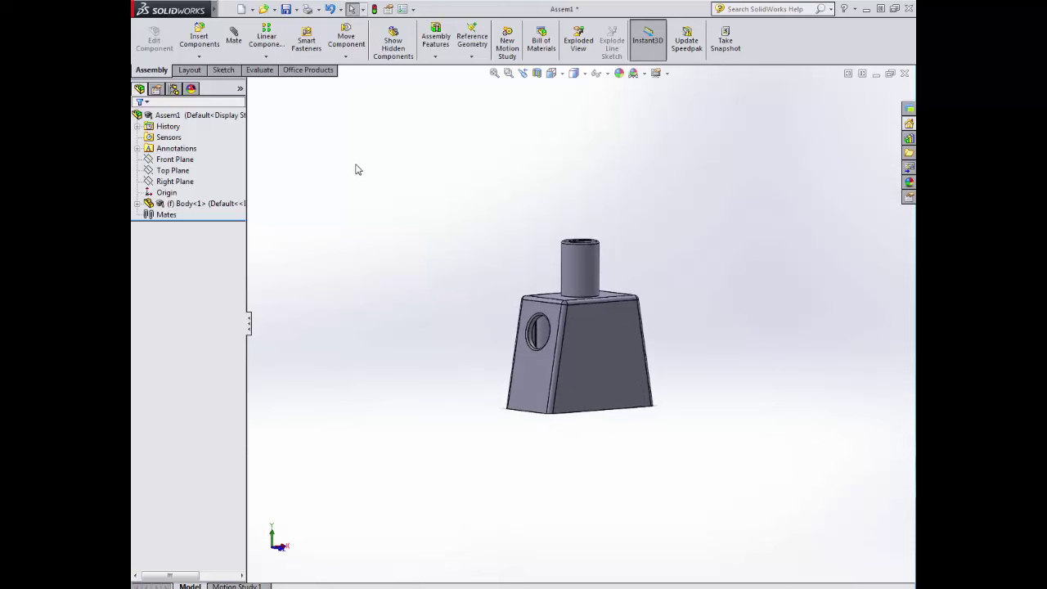
Open the Template Blank drawing from 2013 Moodle bits > Lego CAD > Lego parts on the H: drive.
click(275, 10)
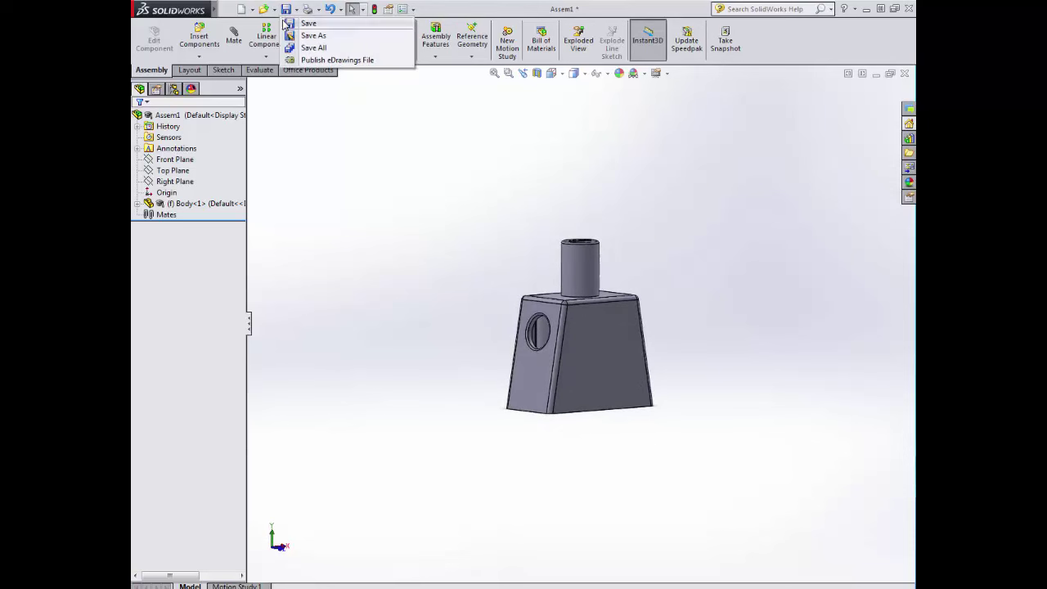
click(285, 23)
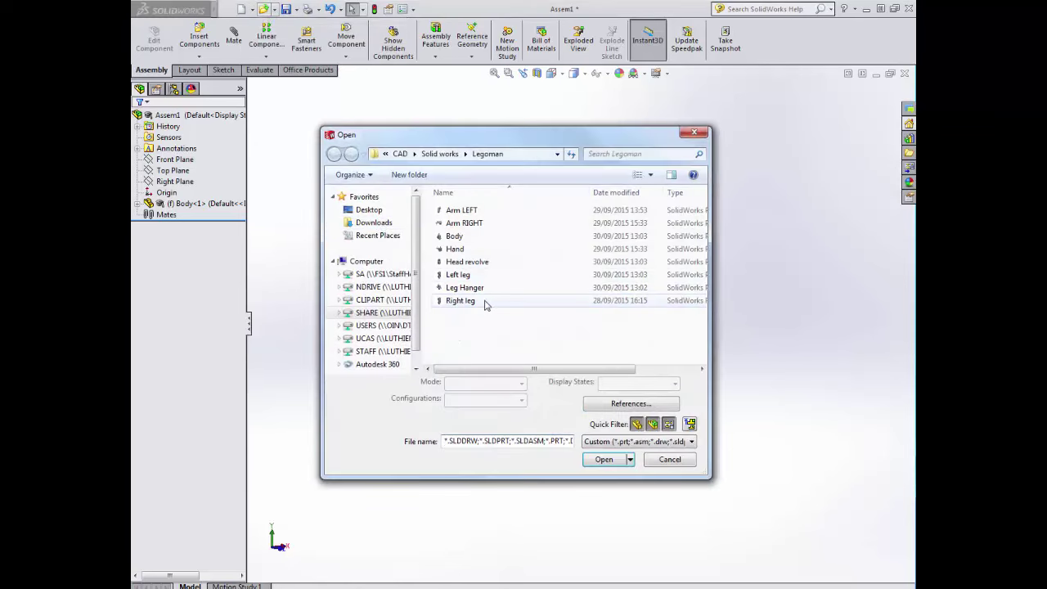
click(375, 275)
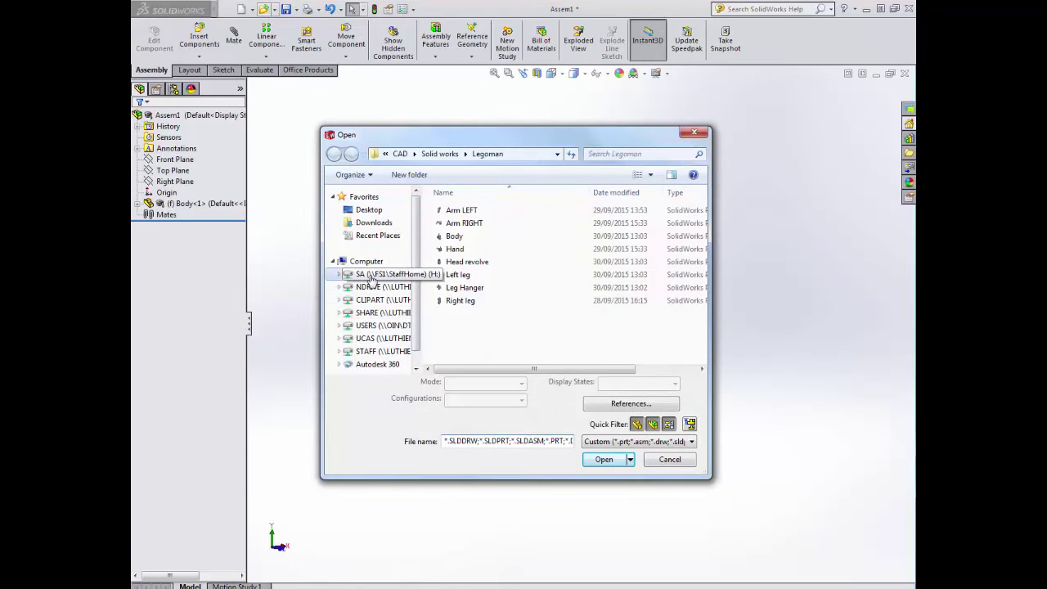
double_click(473, 236)
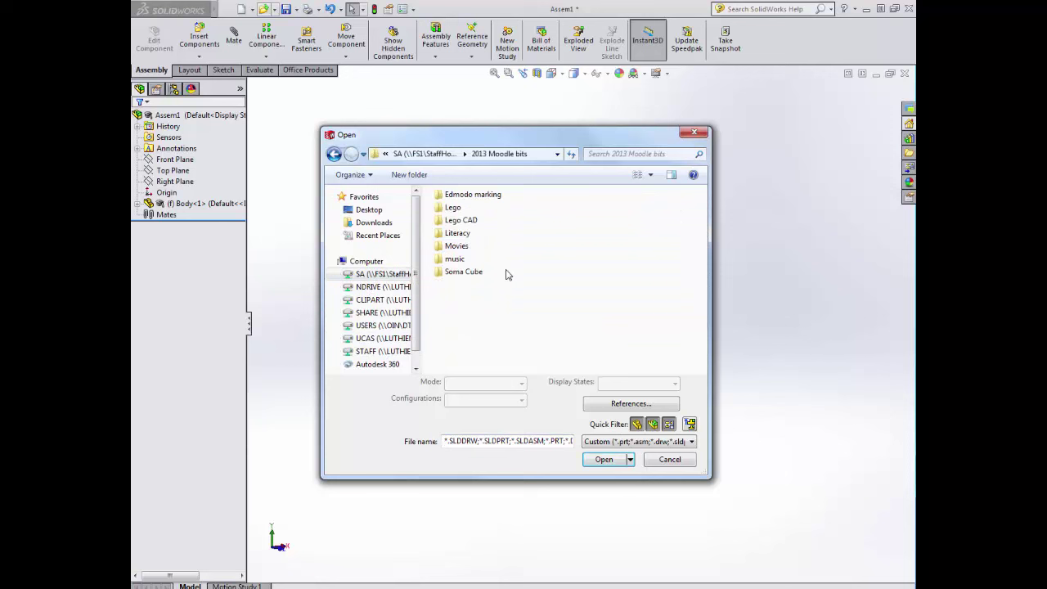
double_click(460, 221)
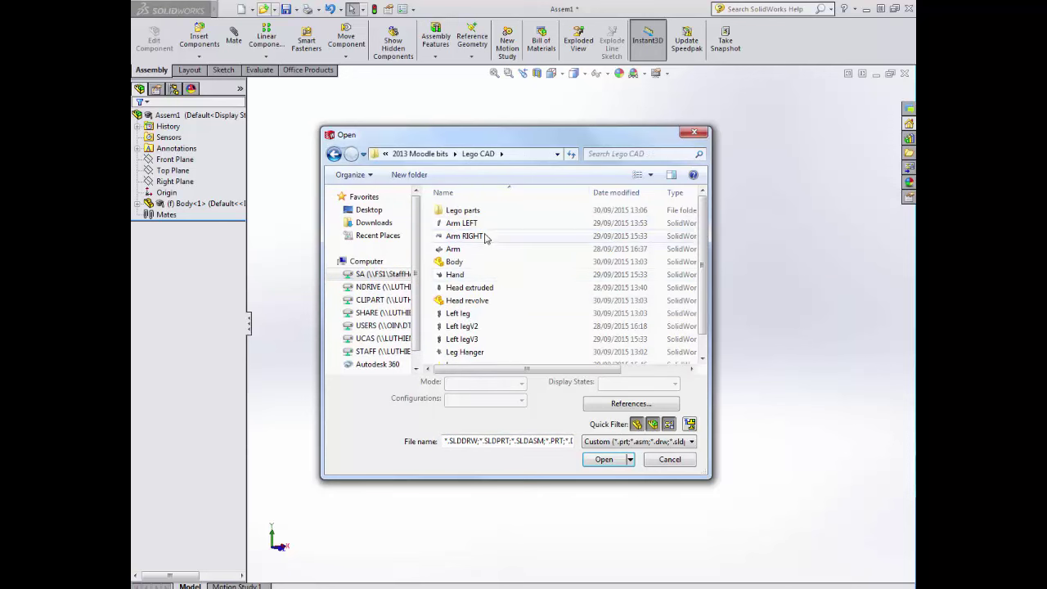
scroll(491, 321, down, 1)
scroll(487, 311, up, 1)
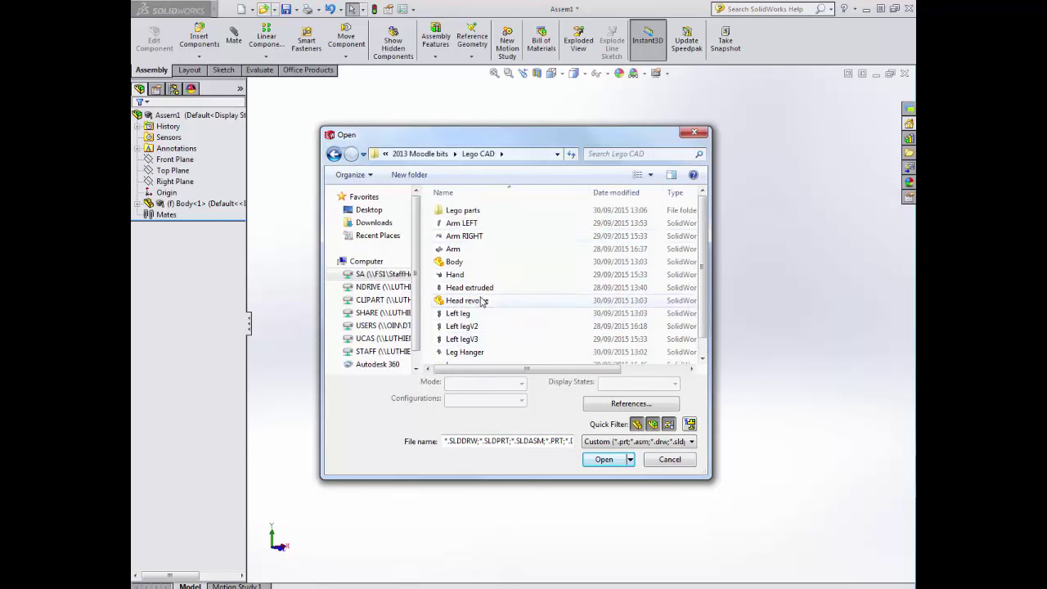
double_click(460, 210)
click(471, 313)
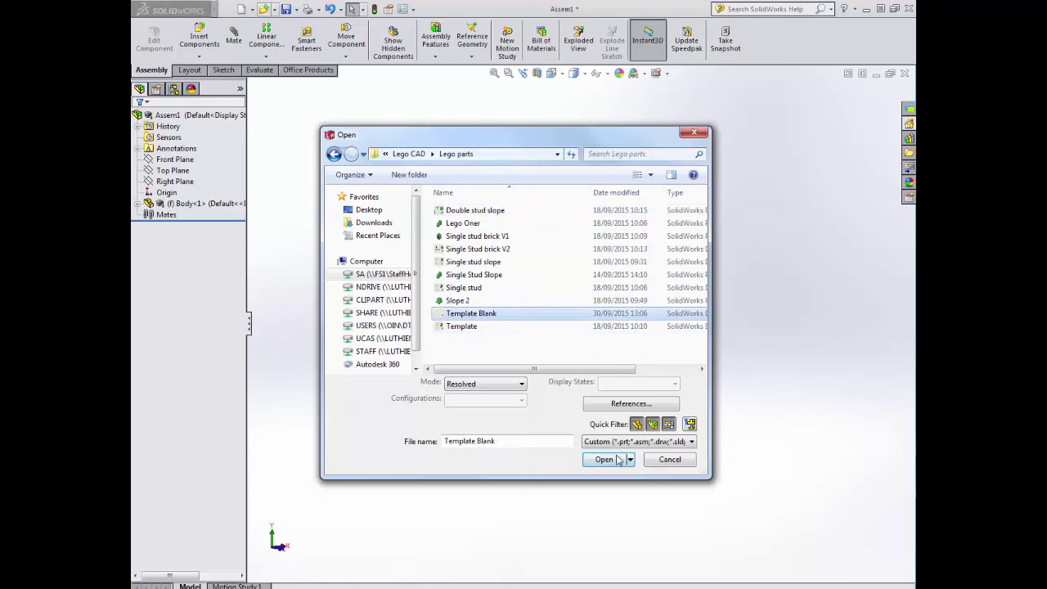
click(604, 459)
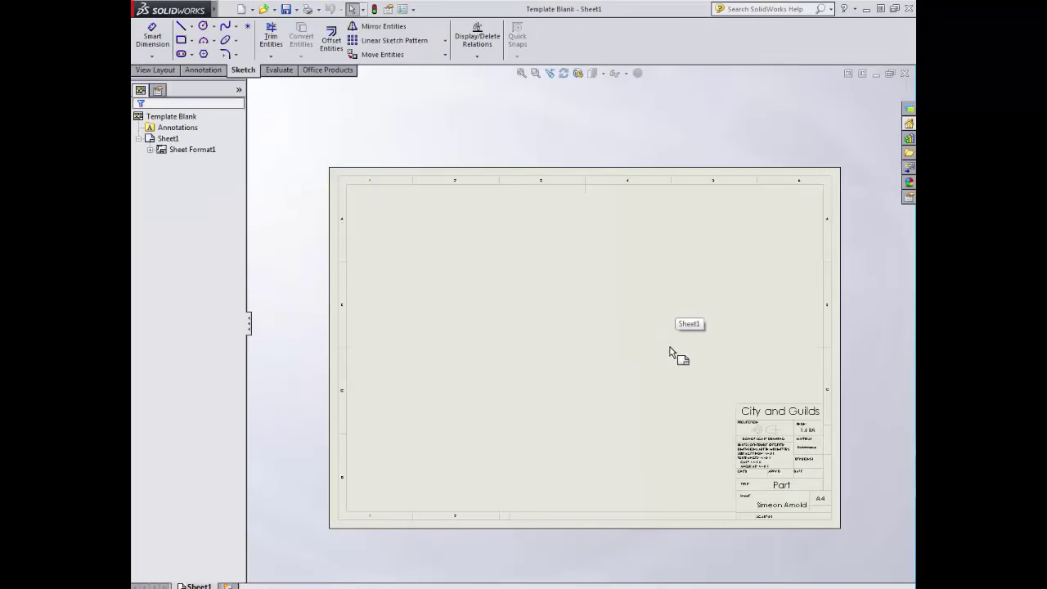
Edit the sheet format and change the title block's title text to "Lego Body".
scroll(830, 472, down, 6)
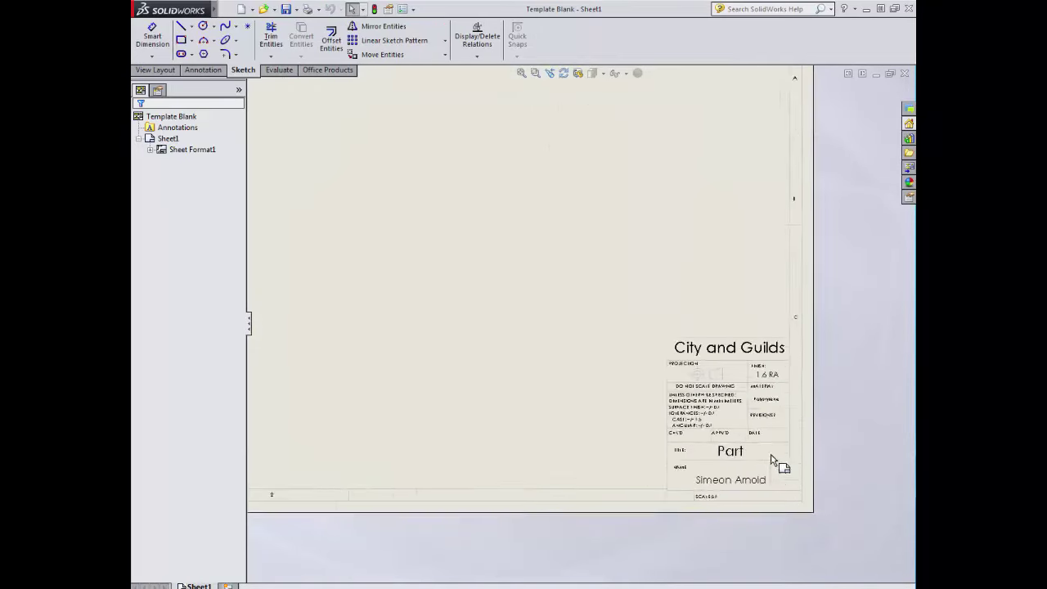
right_click(346, 250)
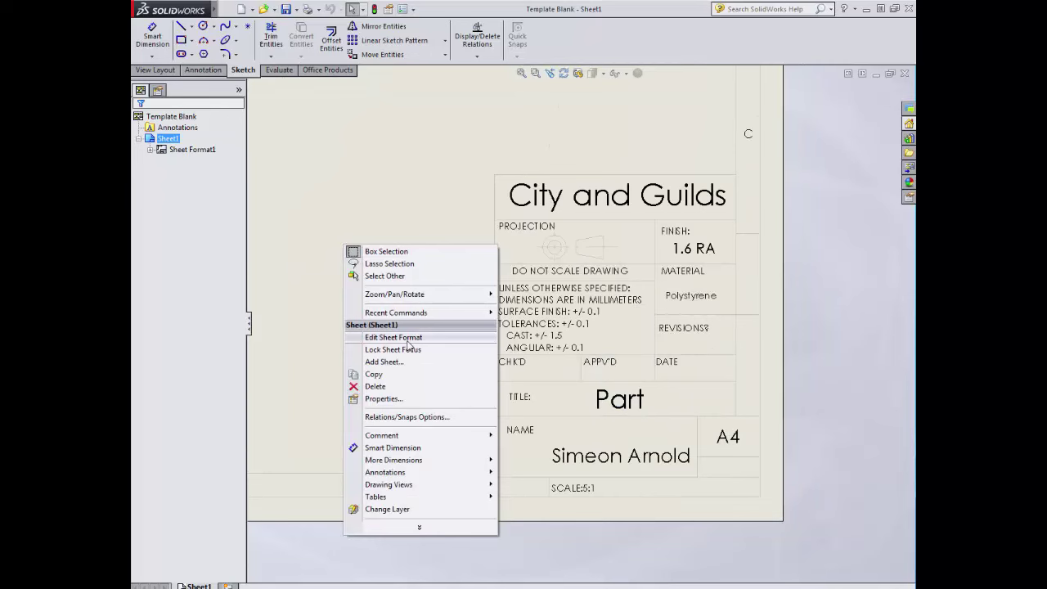
click(394, 337)
click(620, 400)
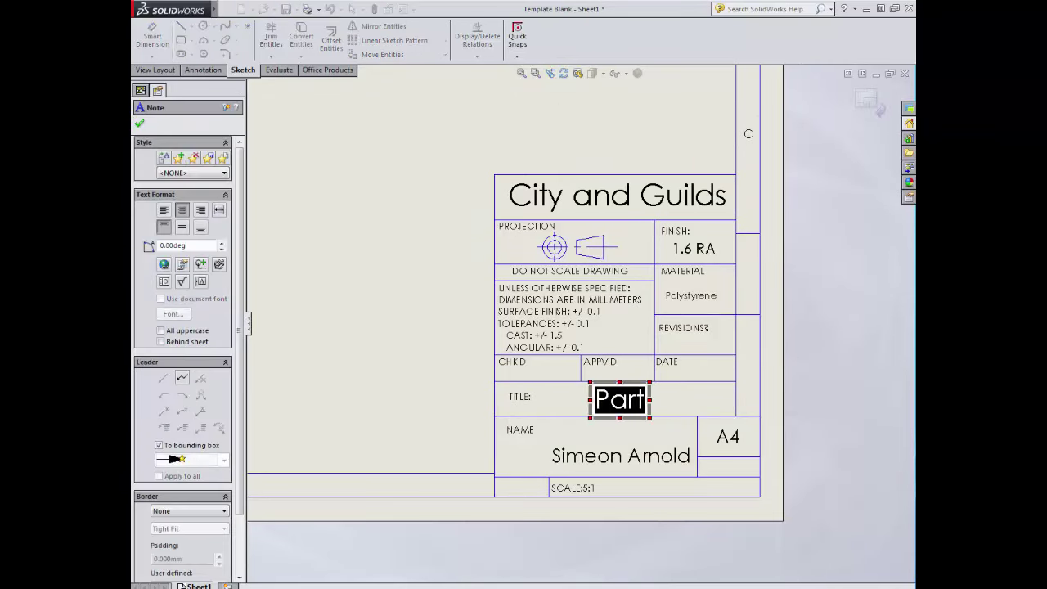
text(Bo)
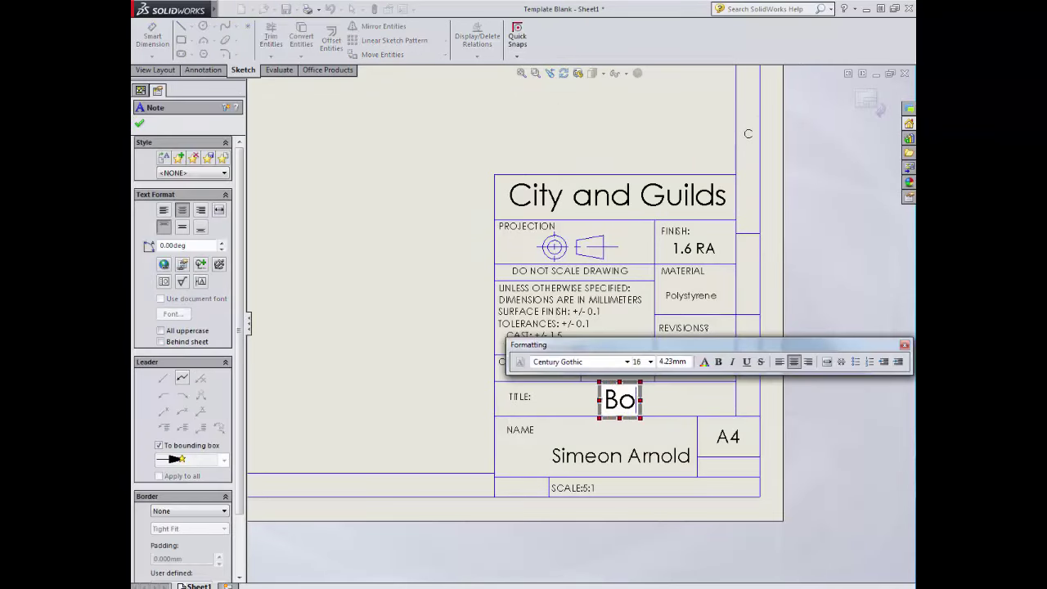
key(BackSpace)
key(BackSpace)
text(Lego Bo)
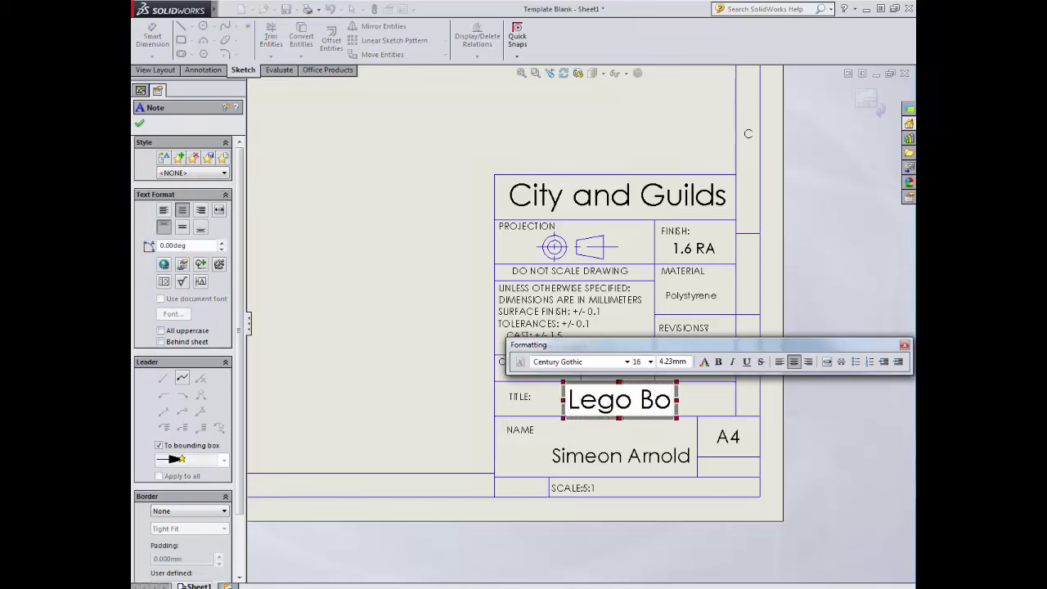
text(dy)
click(344, 409)
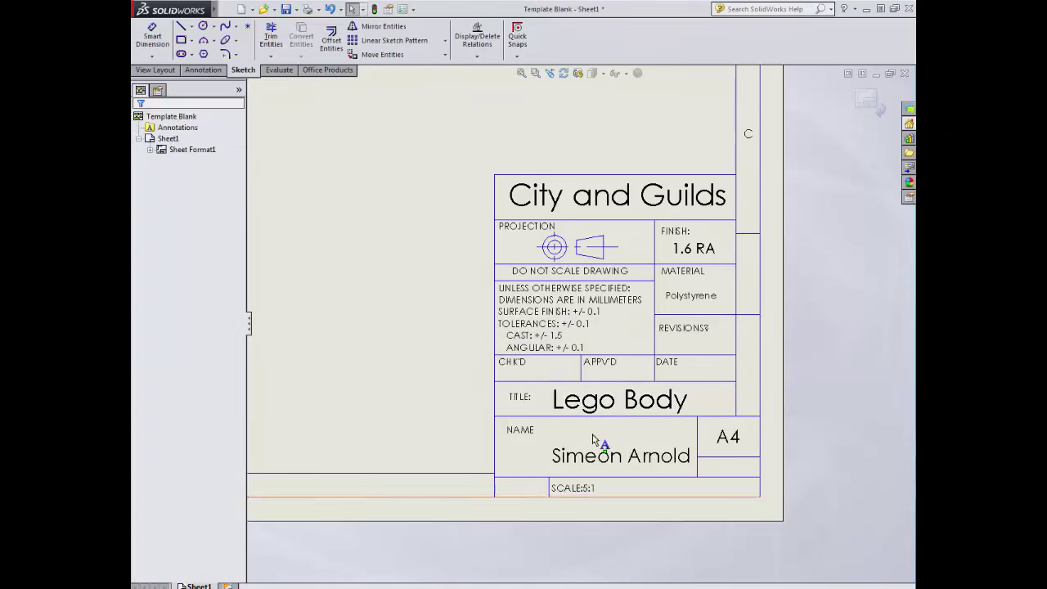
Leave sheet format editing and return to editing the drawing sheet.
right_click(369, 249)
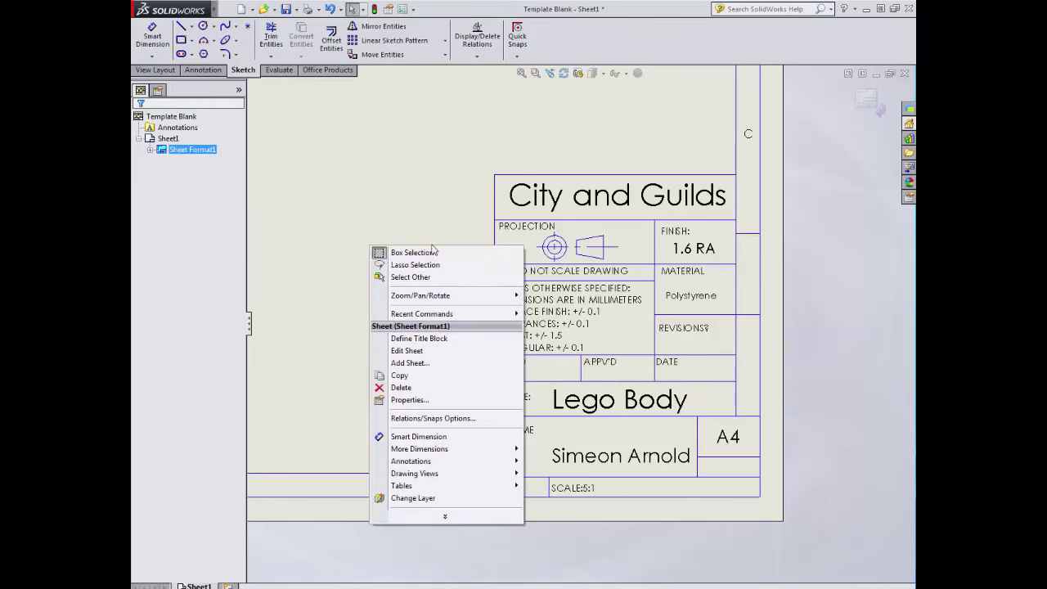
click(425, 351)
scroll(451, 316, up, 5)
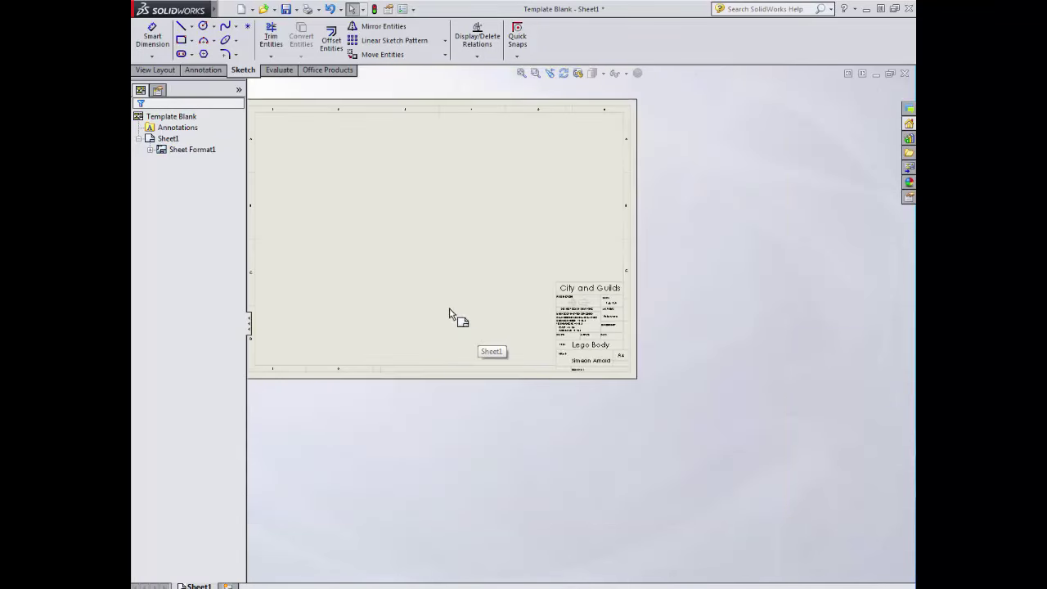
scroll(526, 297, down, 3)
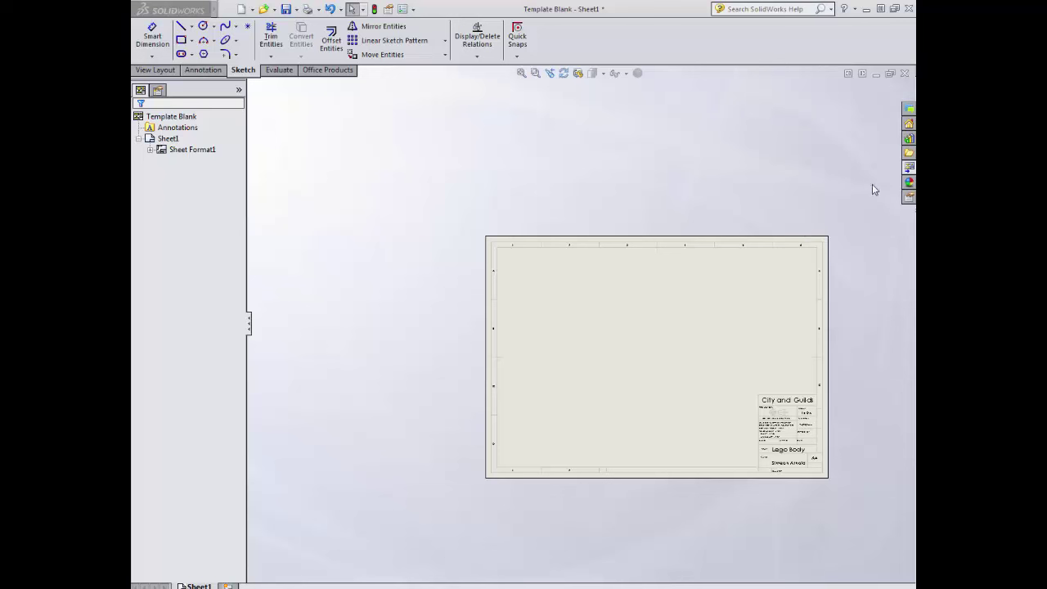
Check the View Palette's model list for the body part, then close the palette.
click(907, 177)
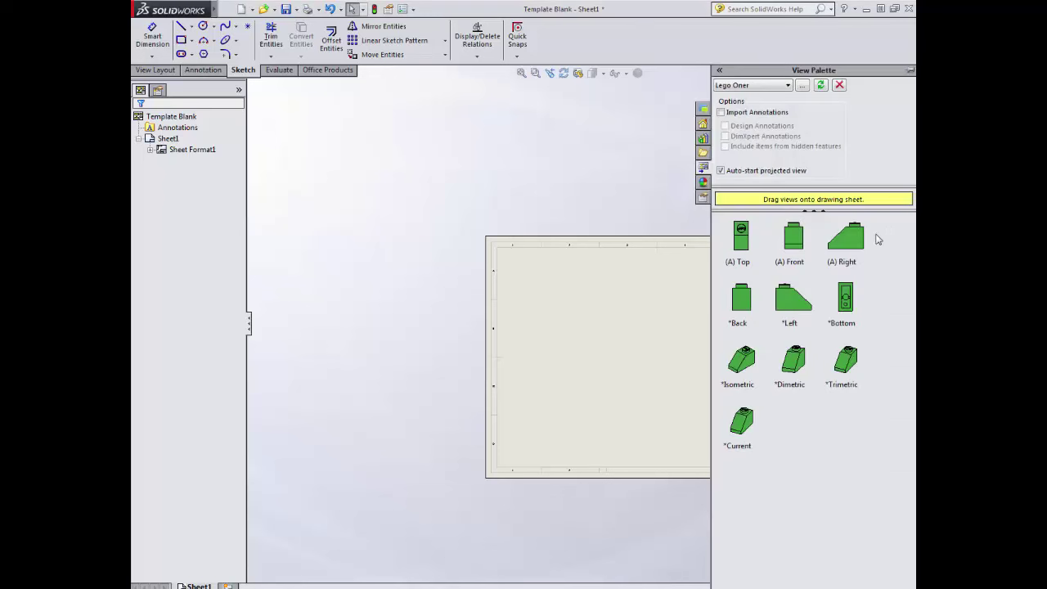
click(787, 85)
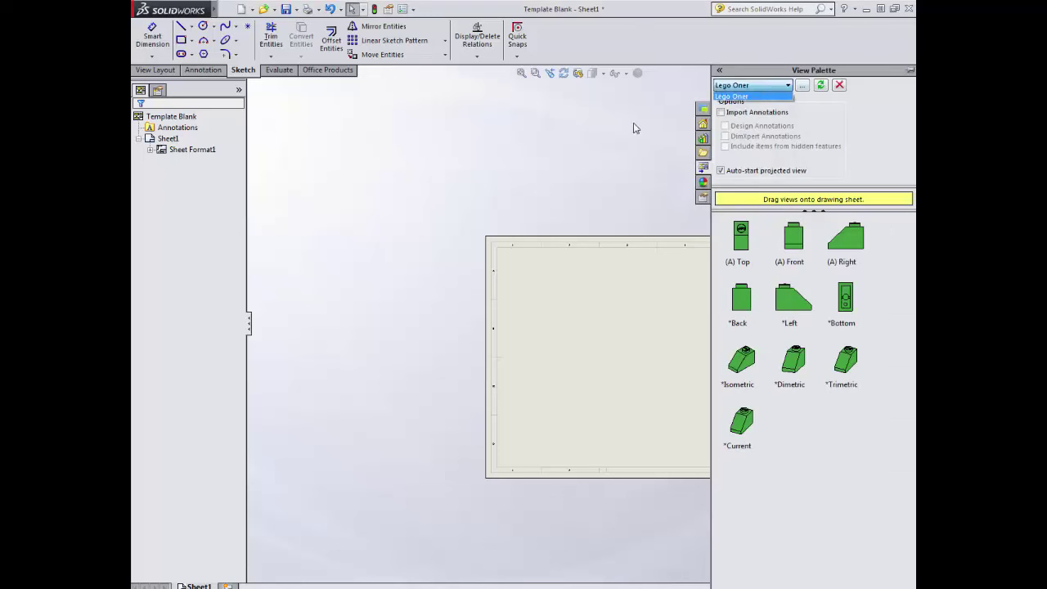
click(598, 199)
click(576, 111)
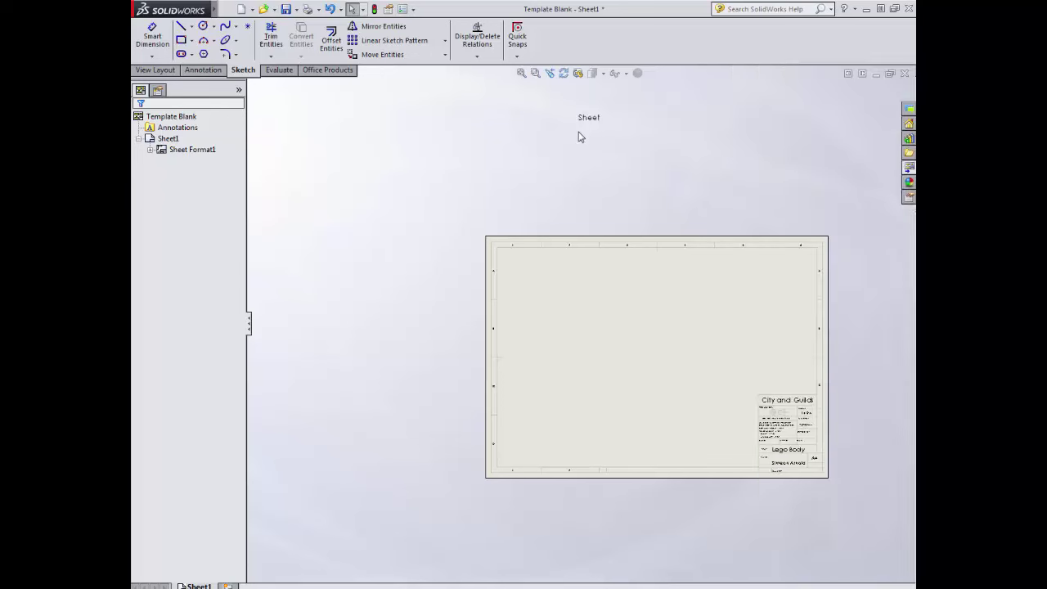
Switch to the open assembly and save it as "Lego man" in the Lego parts folder.
click(877, 74)
click(294, 583)
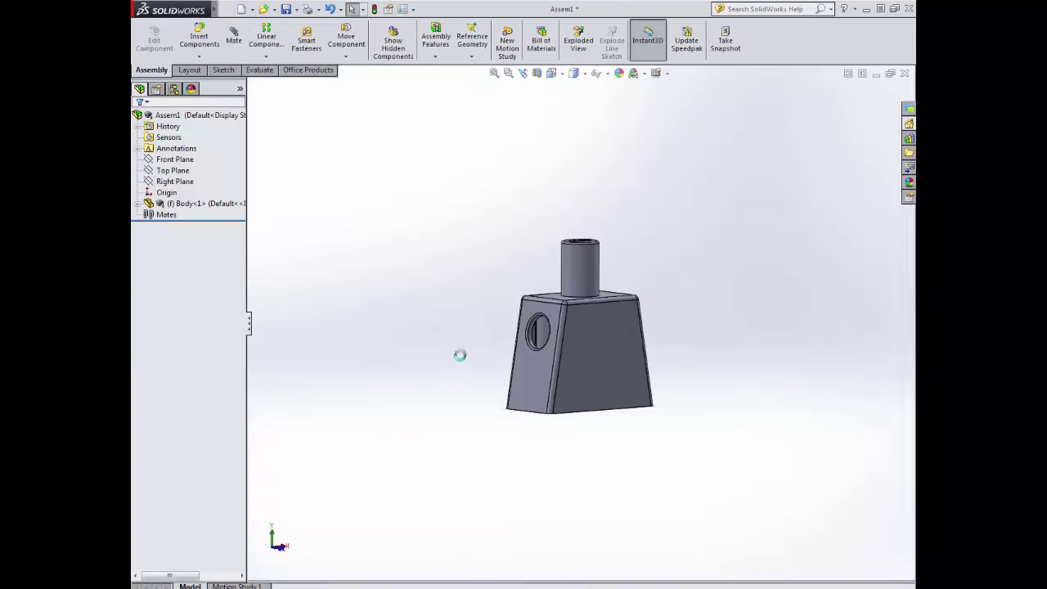
click(297, 10)
click(310, 33)
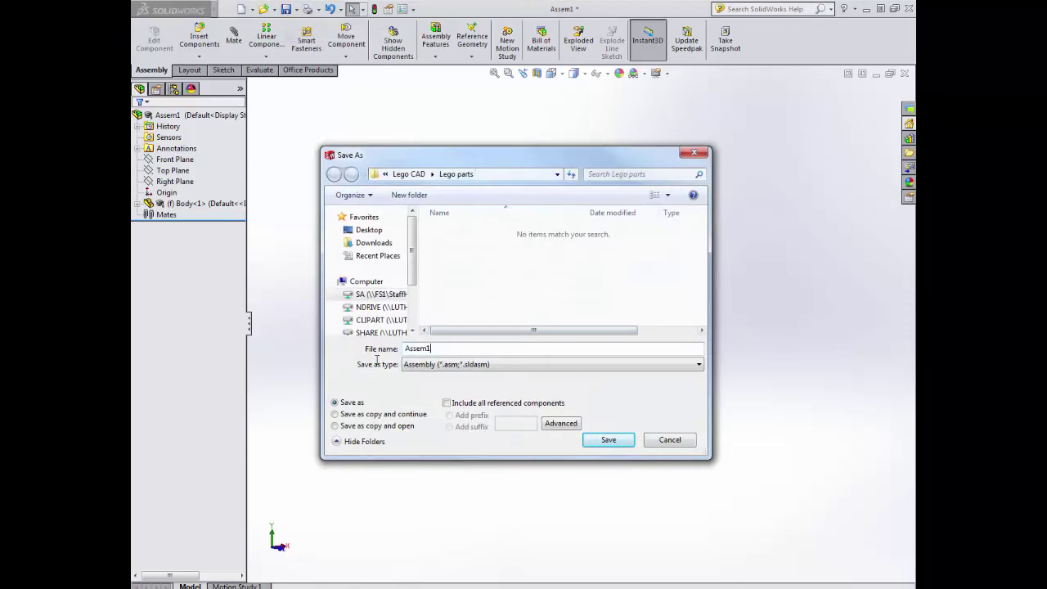
text(Lego )
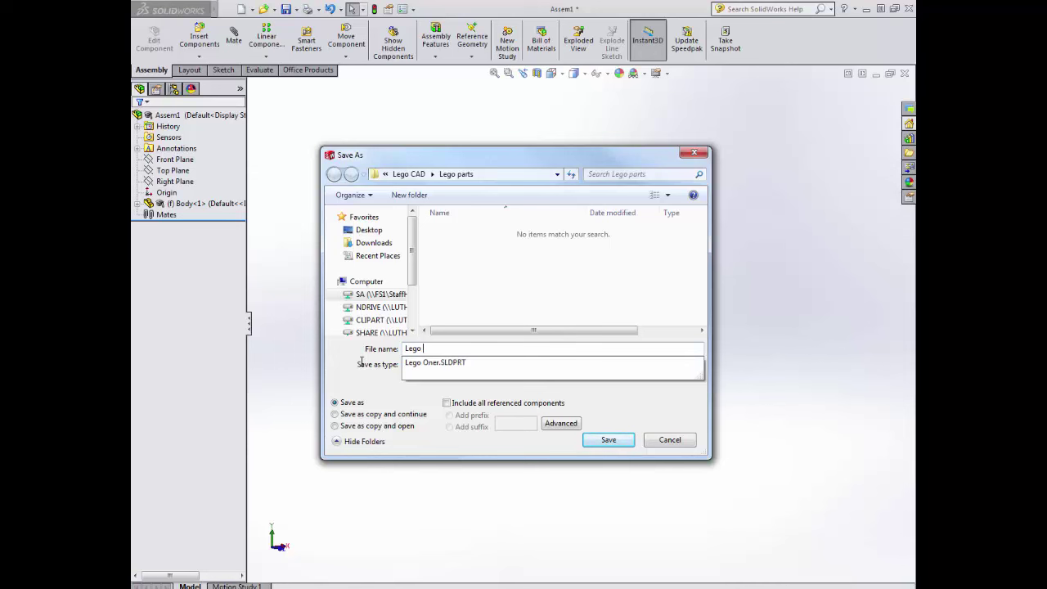
text(man)
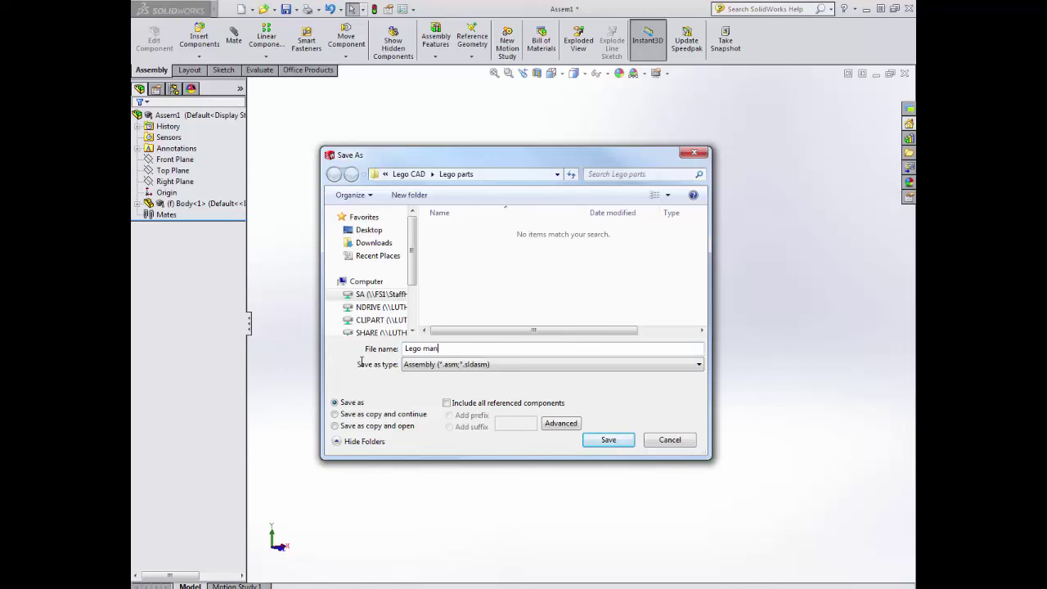
click(626, 443)
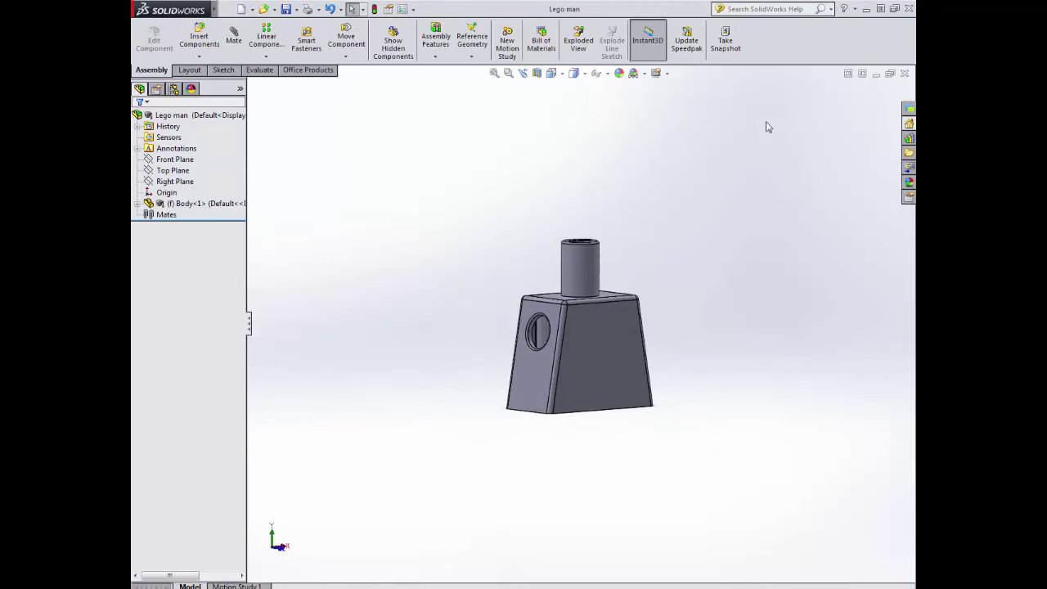
Return to the Template Blank drawing and load the Lego man model into the View Palette.
click(876, 74)
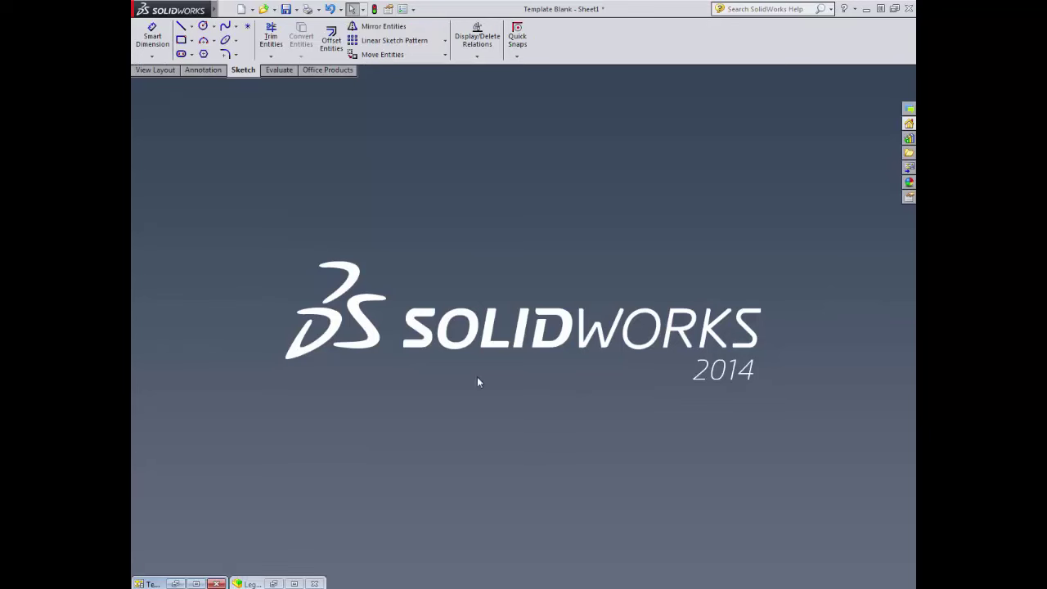
click(195, 583)
click(908, 168)
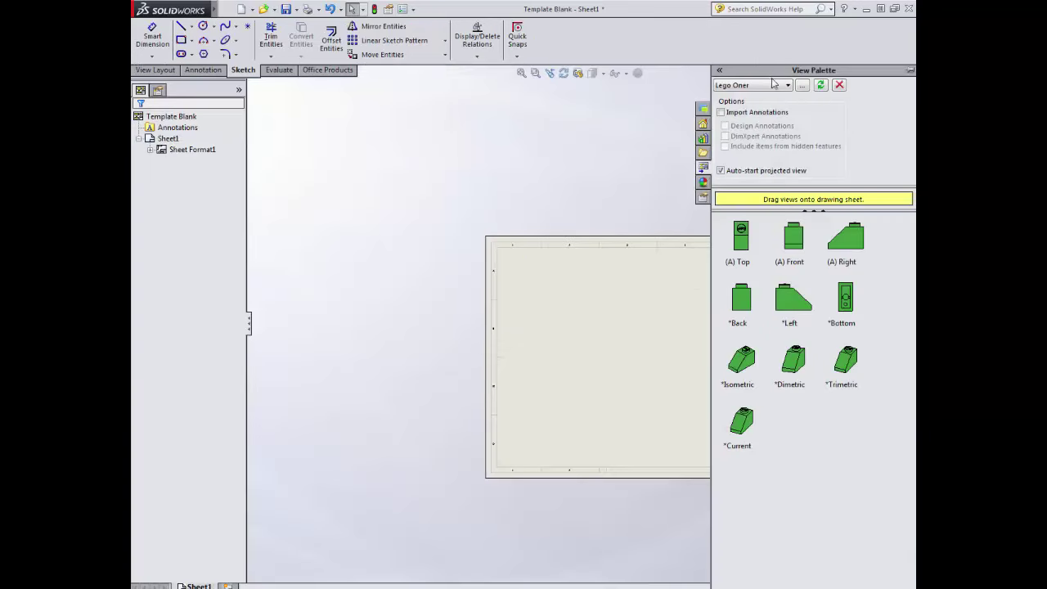
click(789, 85)
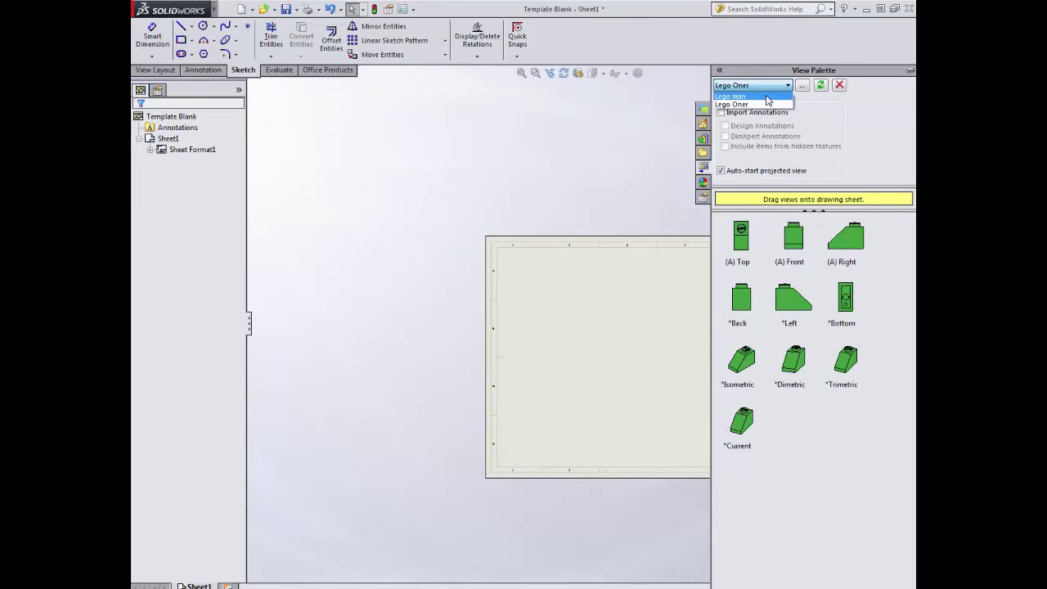
click(767, 97)
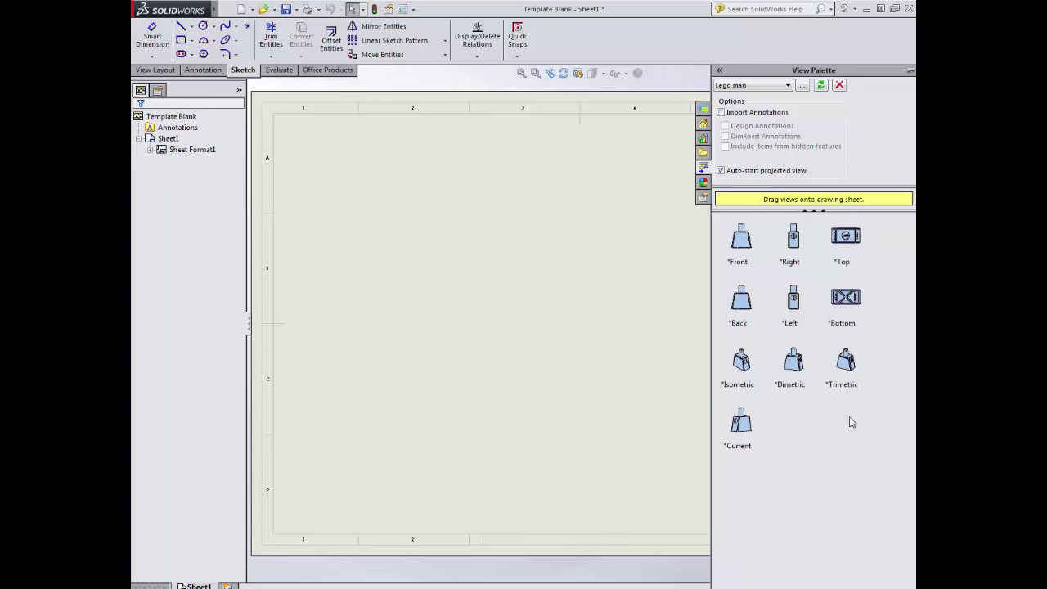
Place the Lego man front view on the sheet, with a projected top view above it and a side view to its right.
drag(740, 243, 408, 388)
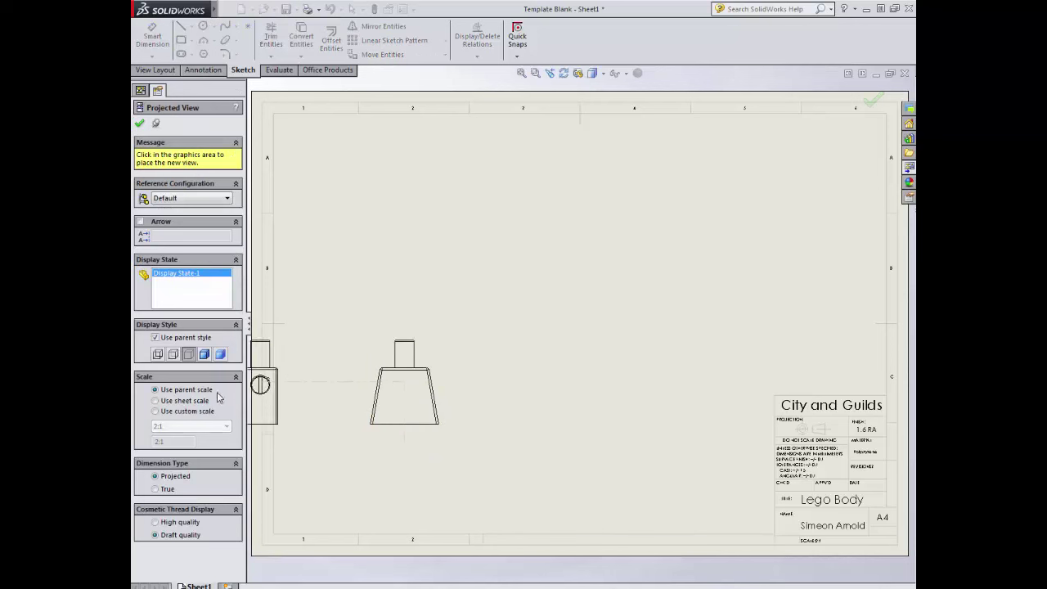
click(401, 216)
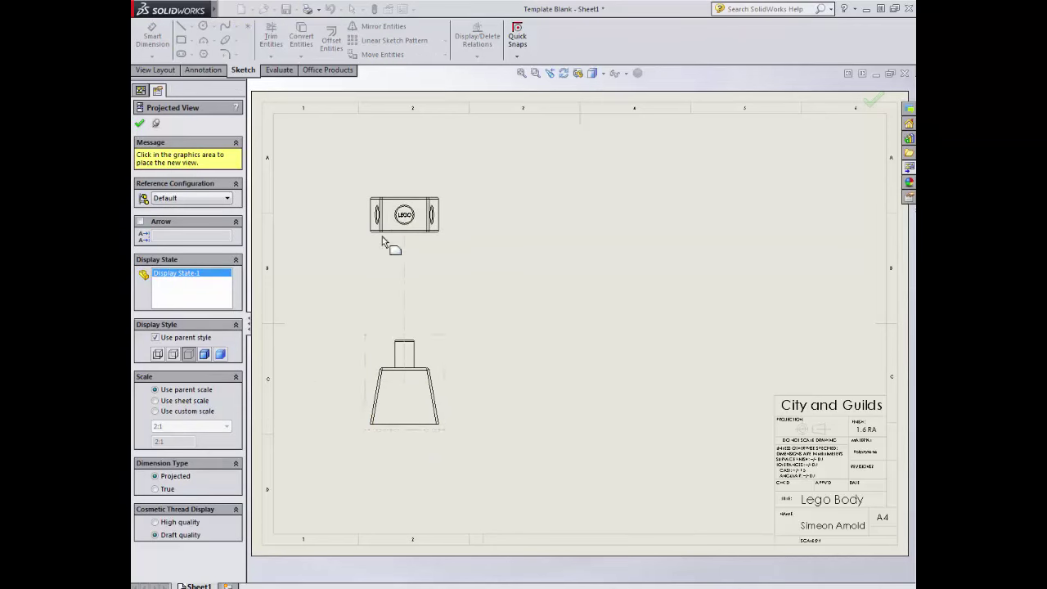
click(572, 385)
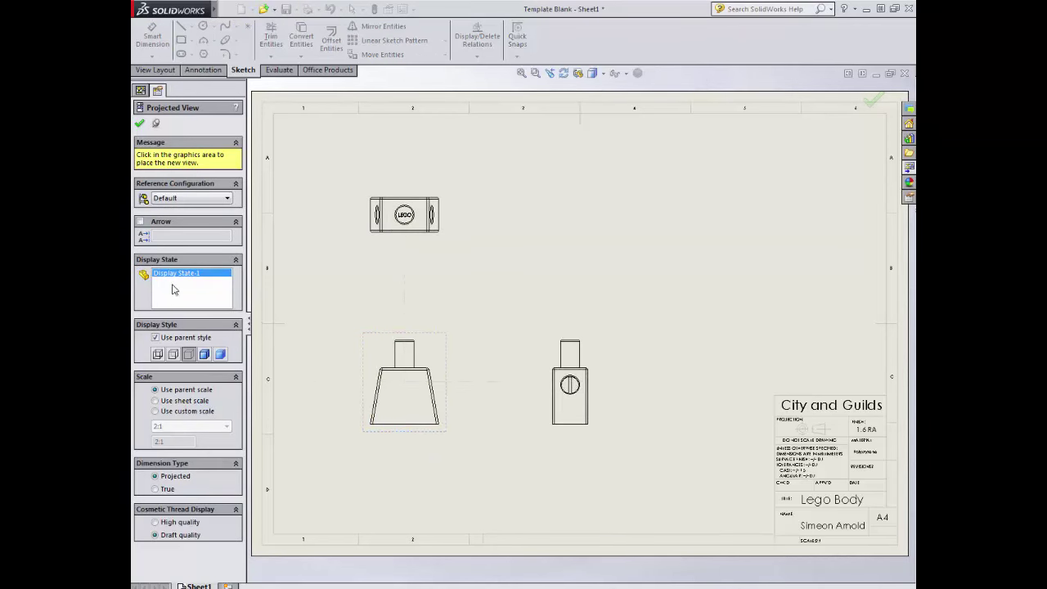
click(141, 124)
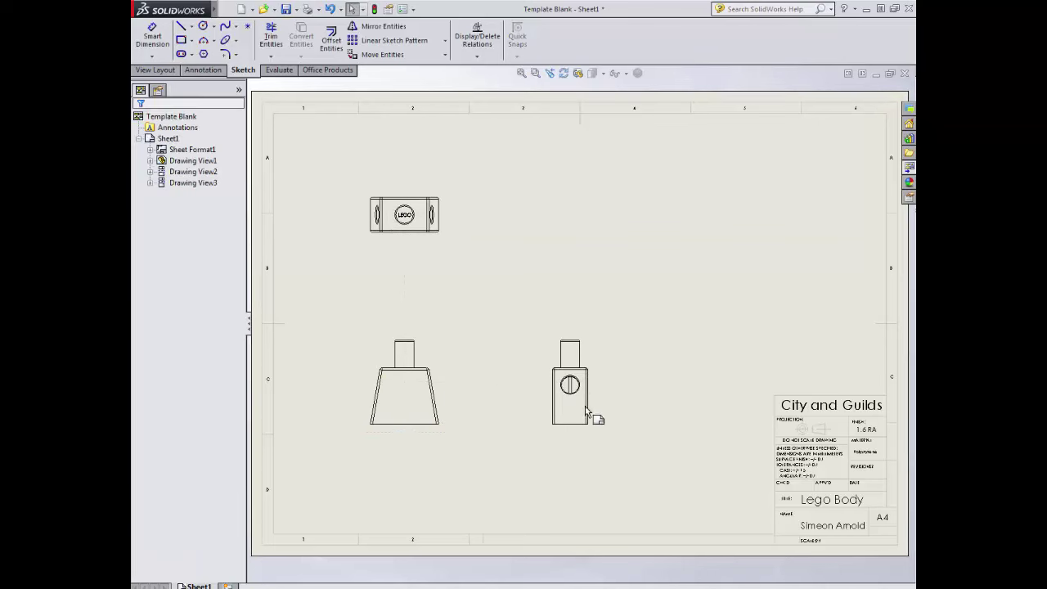
Set the front view's display style to Hidden Lines Visible and make the view use a custom scale.
click(436, 356)
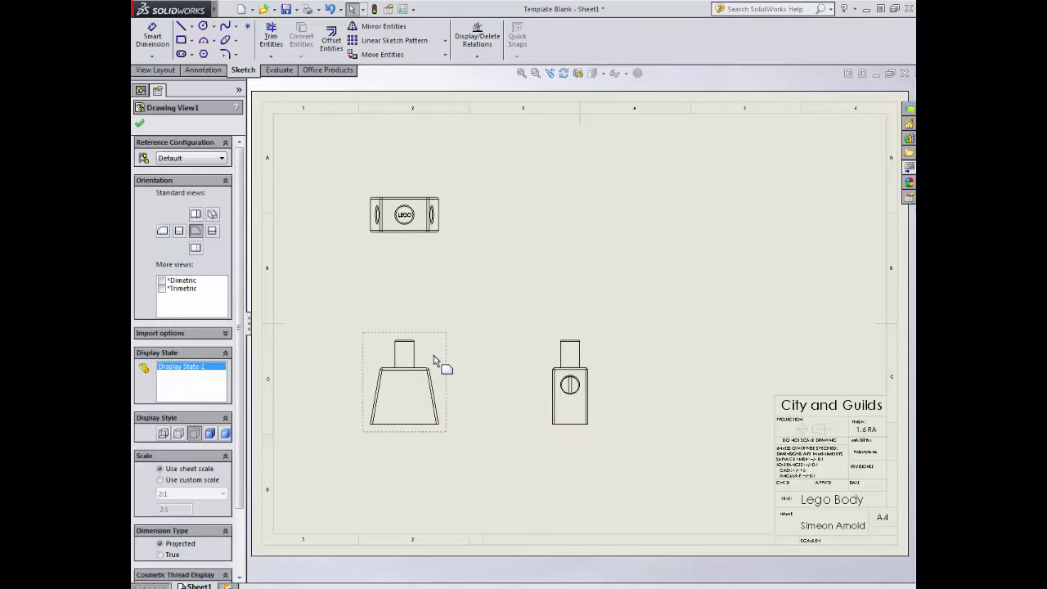
click(178, 434)
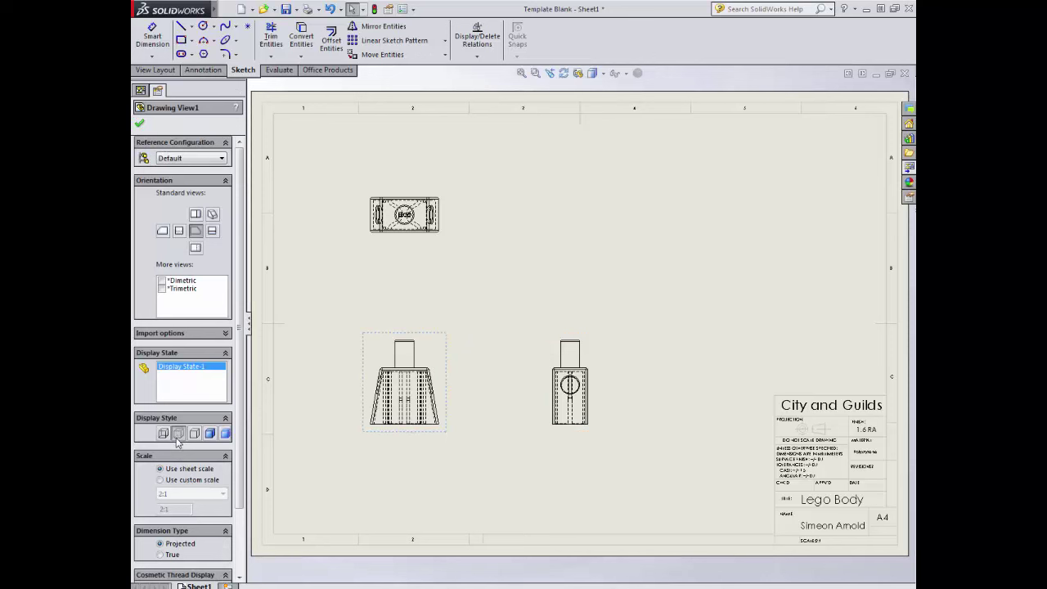
click(161, 480)
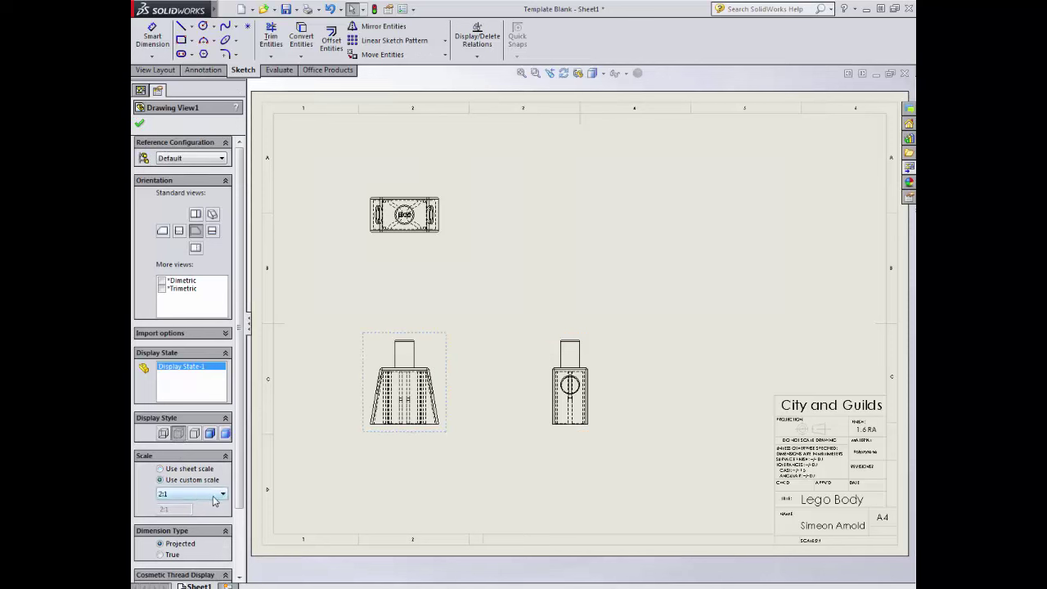
Try the custom scales 1:1, 1:5, 2:1 and 5:1 on the front view.
click(221, 494)
click(199, 513)
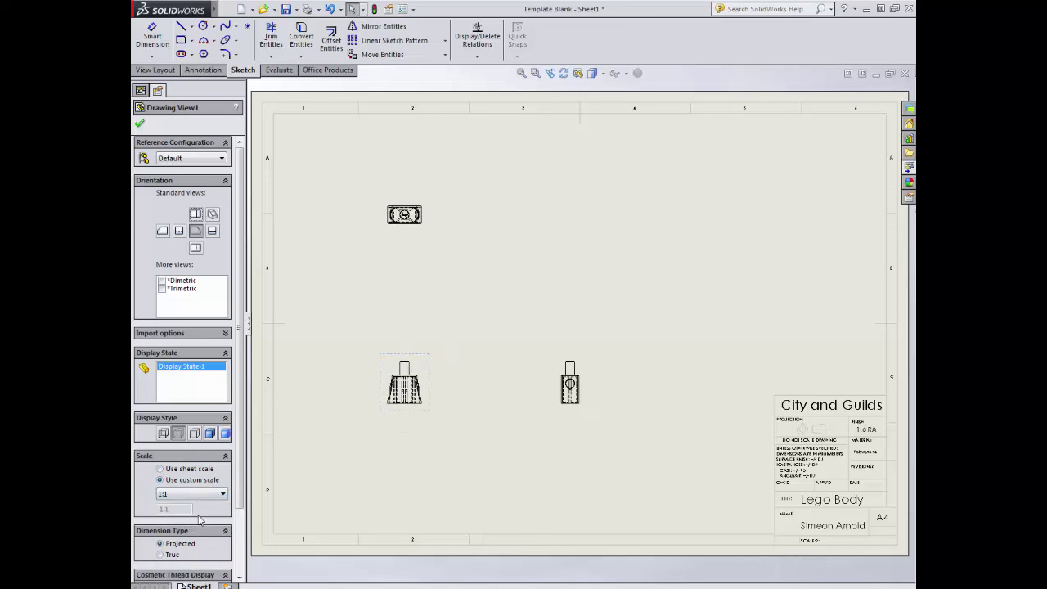
click(222, 495)
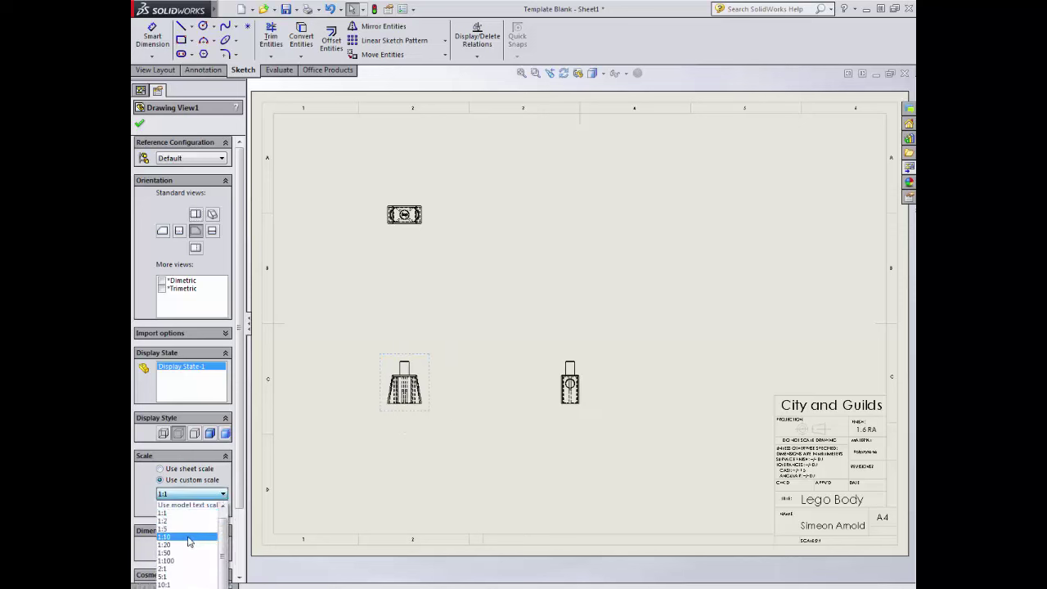
click(188, 529)
click(221, 495)
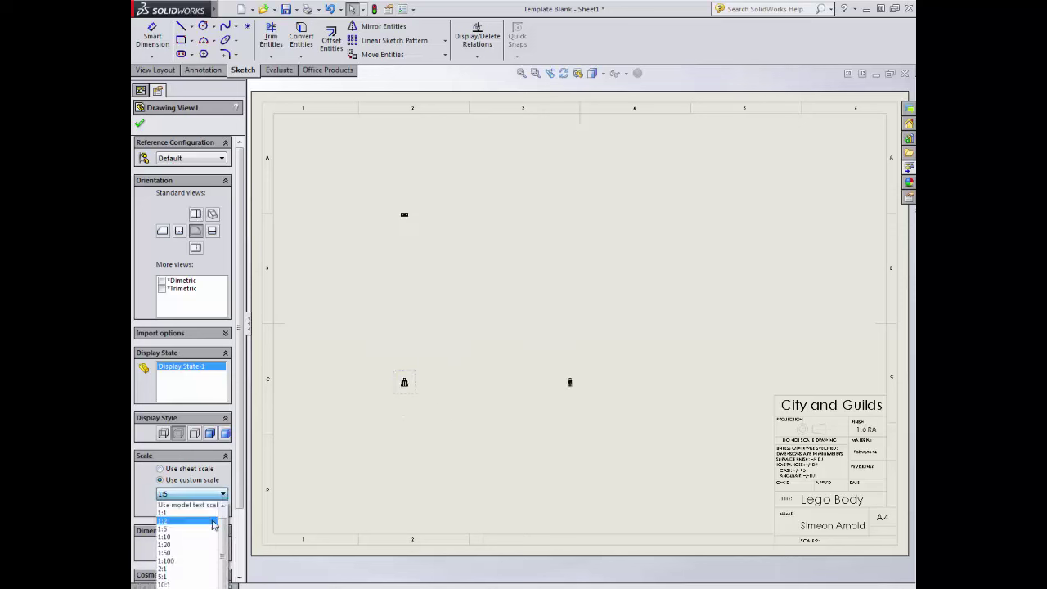
click(178, 569)
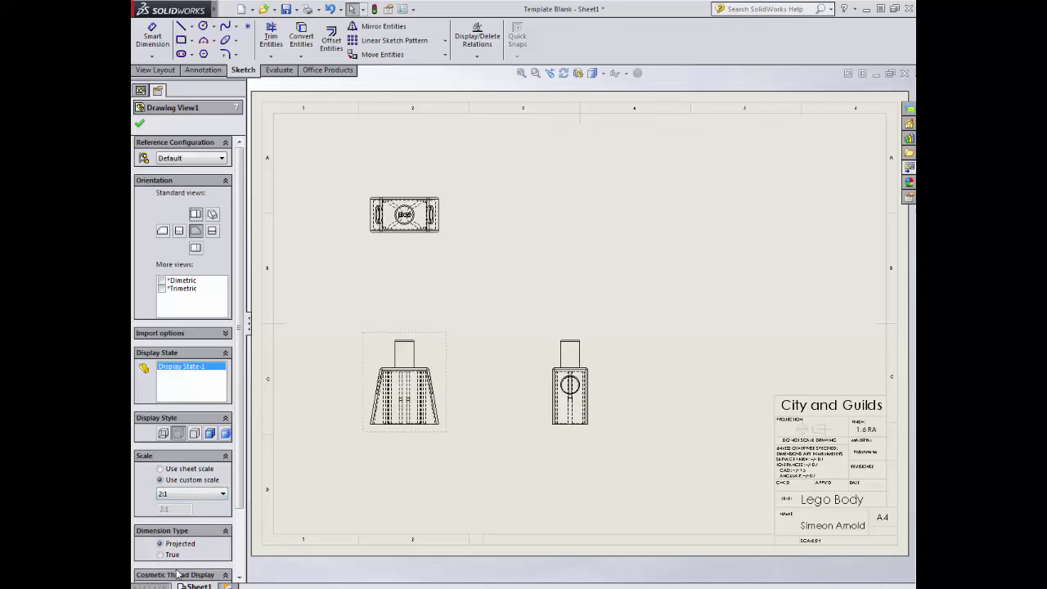
click(223, 495)
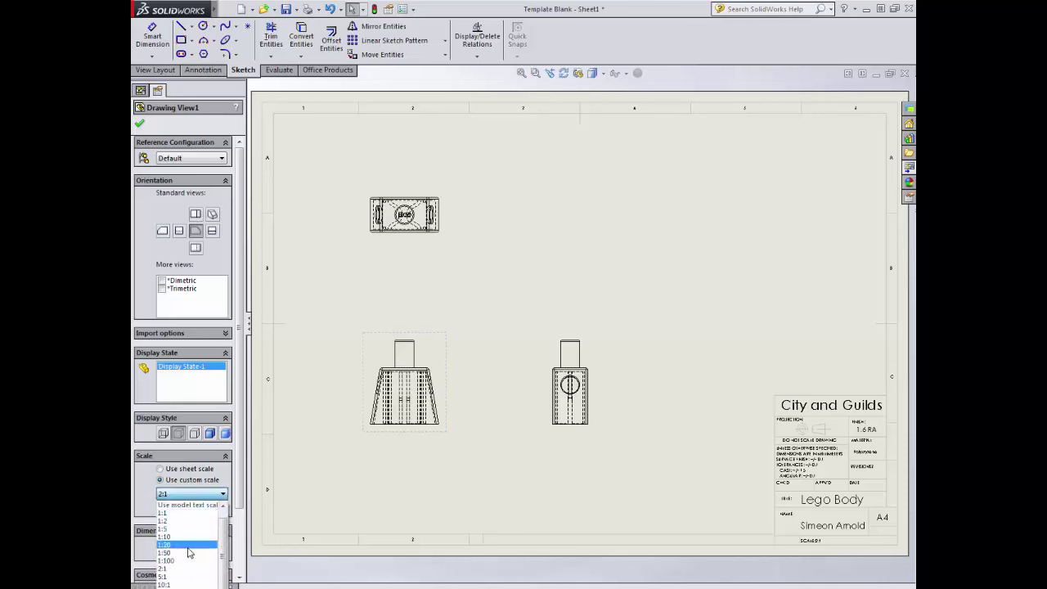
click(180, 579)
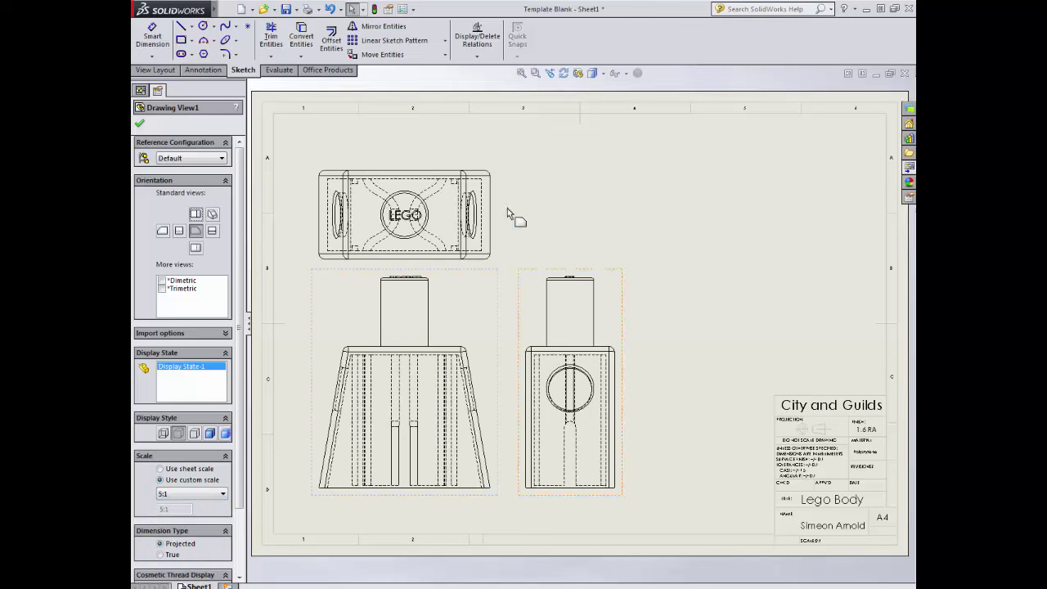
Move the top view slightly upward and the side view further away from the front view.
drag(500, 212, 509, 196)
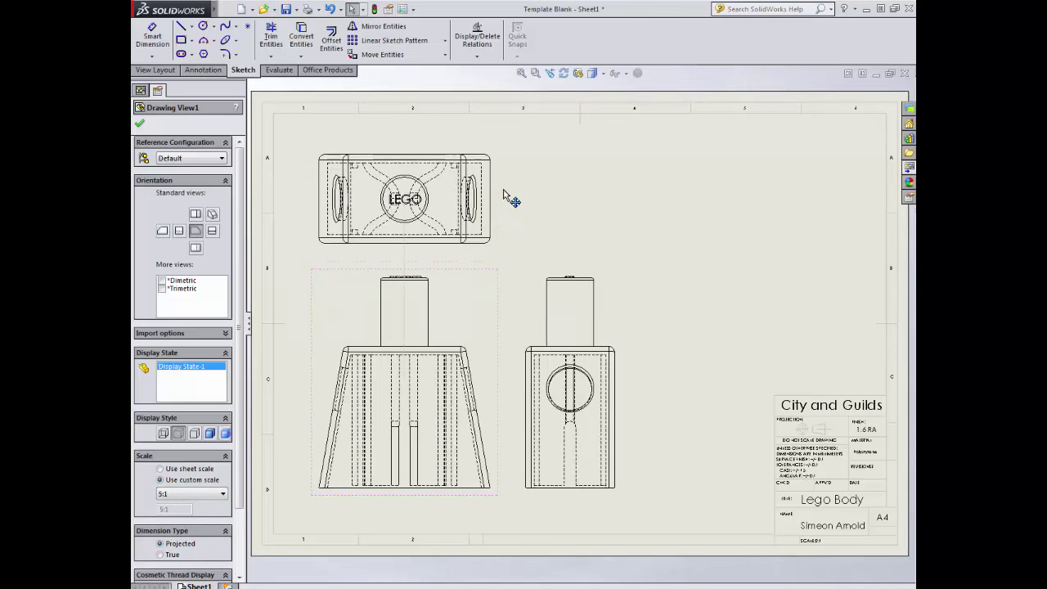
click(618, 365)
drag(645, 365, 686, 368)
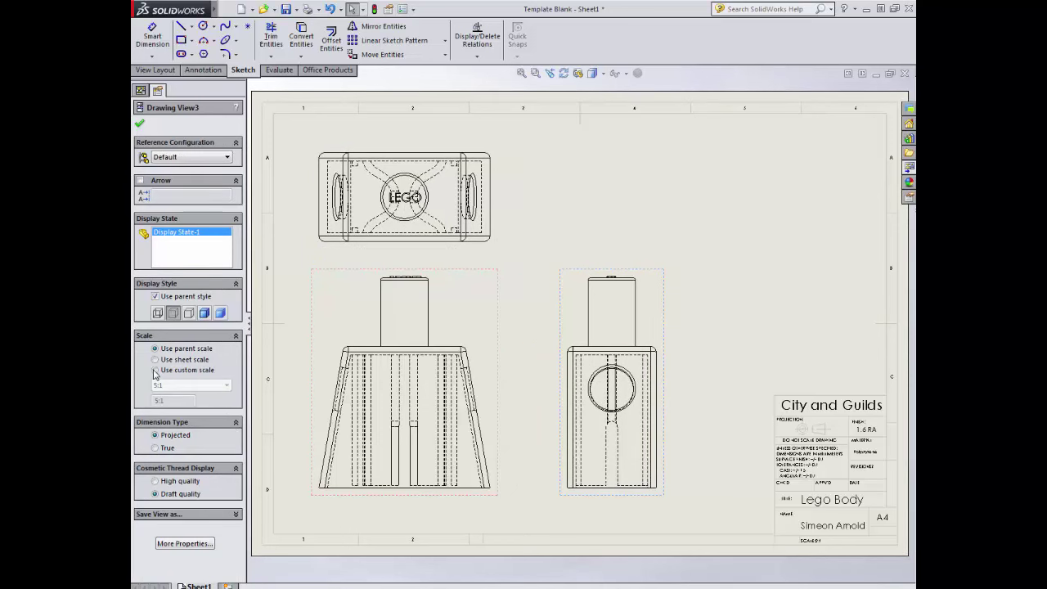
Give the side view a custom scale of 2:1 and set the front view's custom scale to 2:1.
click(155, 372)
click(226, 385)
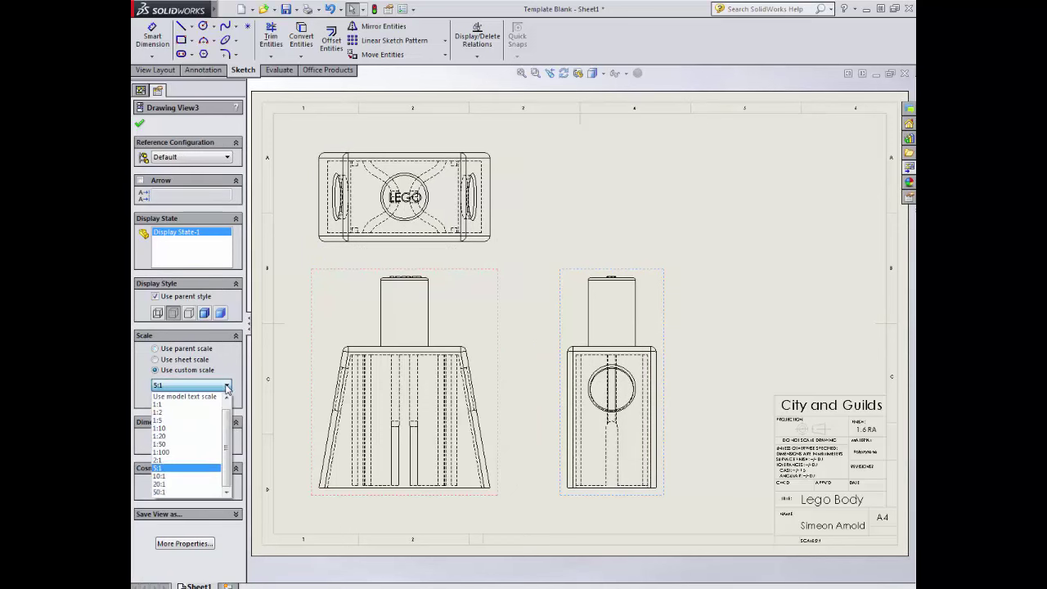
click(184, 459)
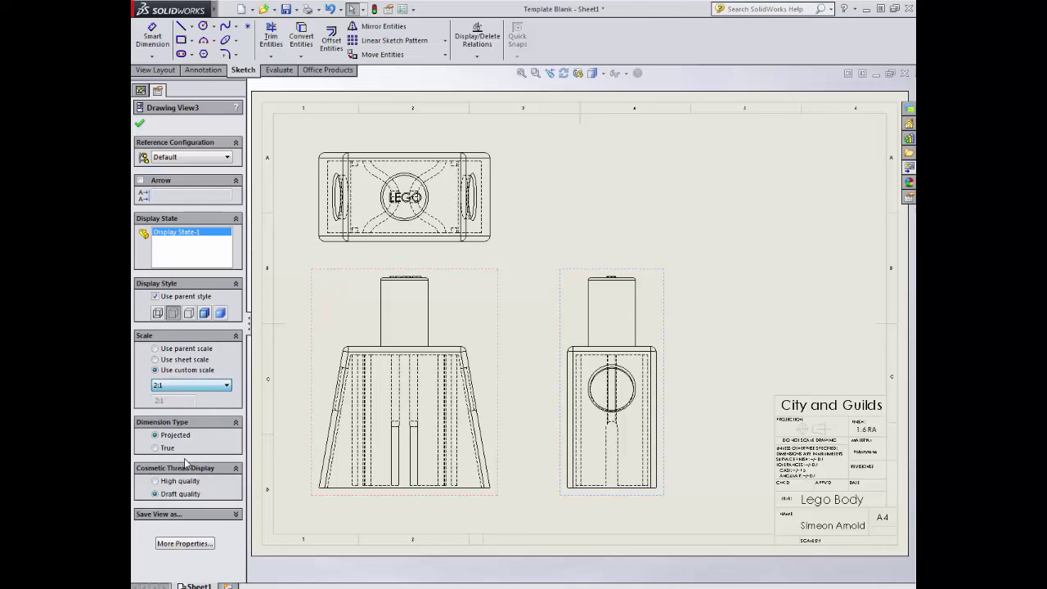
click(493, 287)
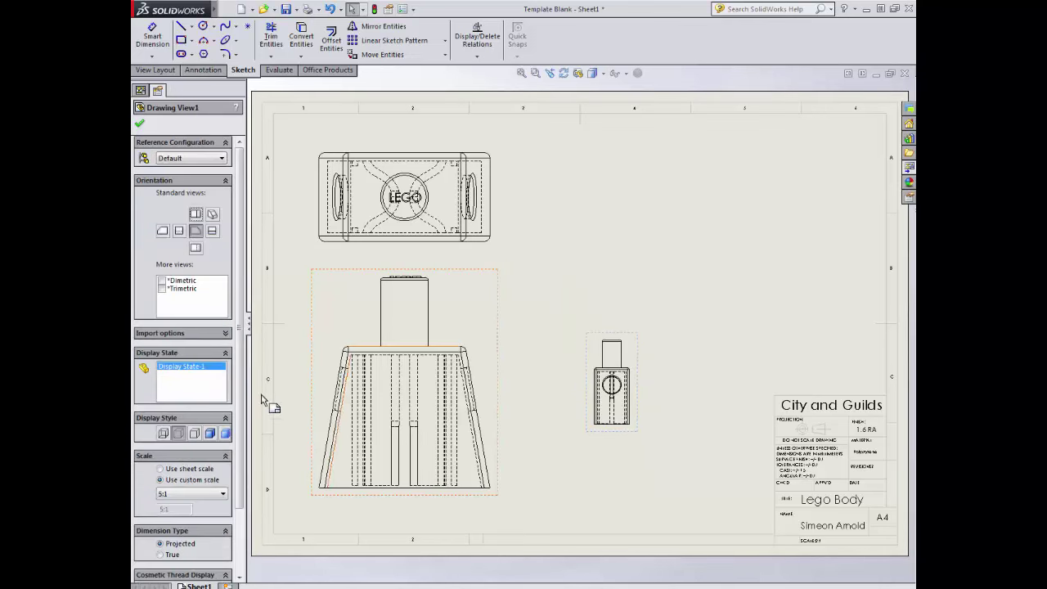
click(181, 494)
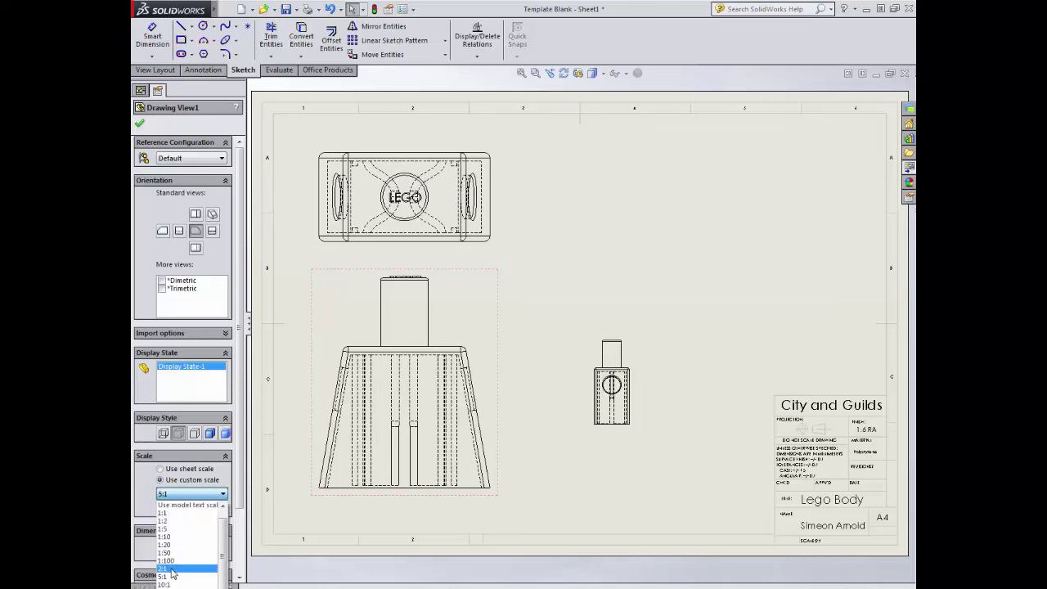
click(170, 568)
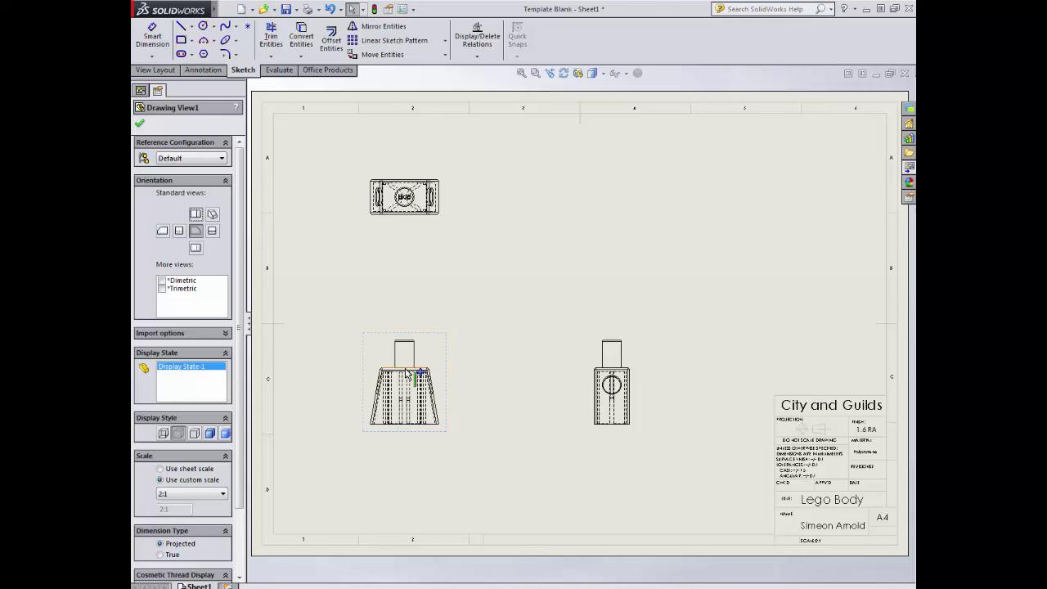
click(141, 124)
Place an isometric view of Lego man in the sheet's upper right area and display it as Shaded With Edges.
click(909, 169)
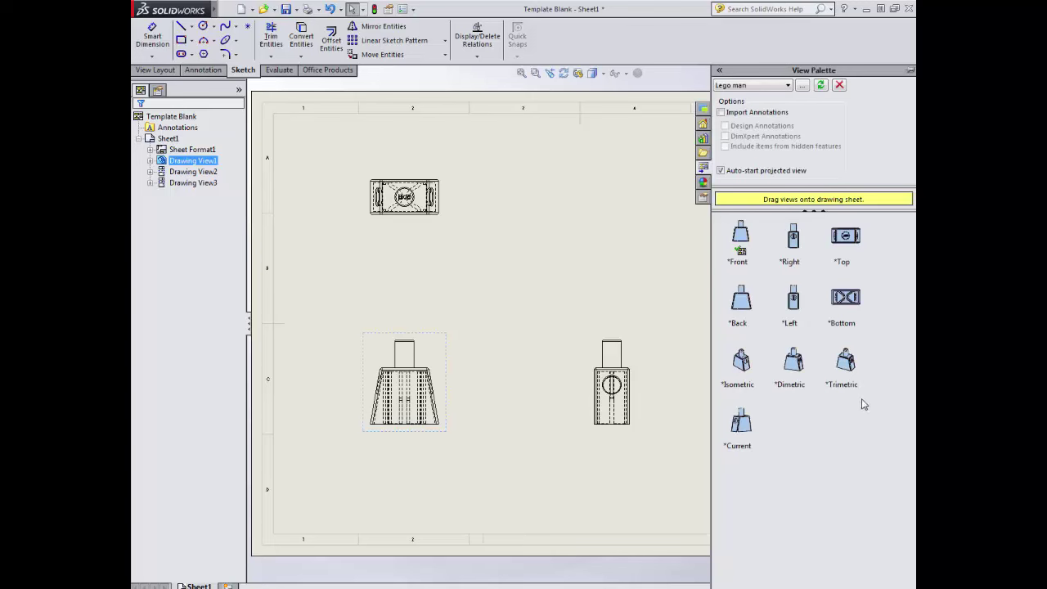
mouse_move(740, 366)
mouse_down()
mouse_move(678, 257)
mouse_move(760, 233)
mouse_up()
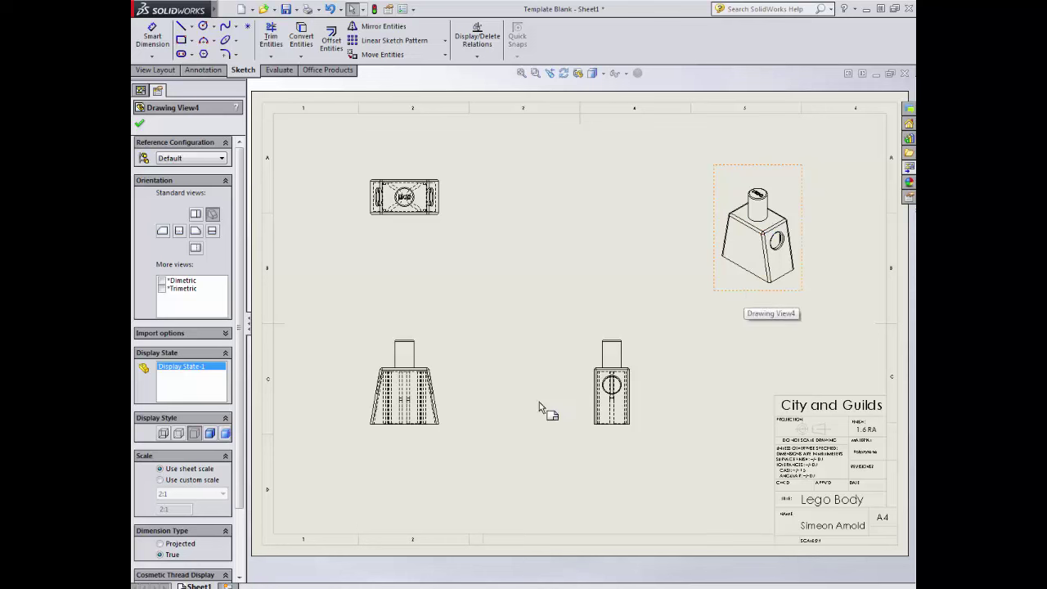
click(210, 434)
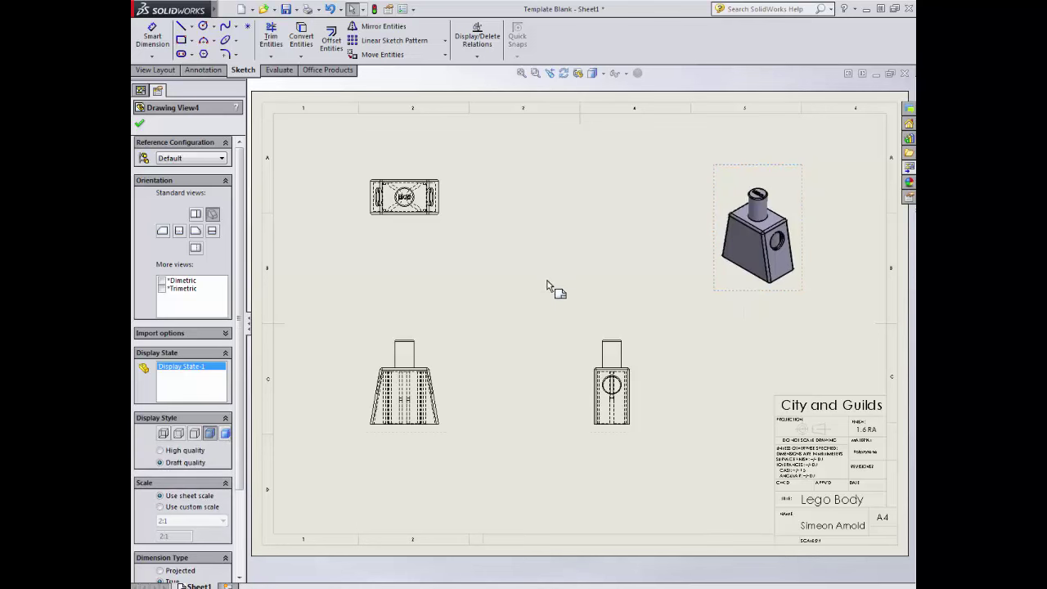
click(140, 124)
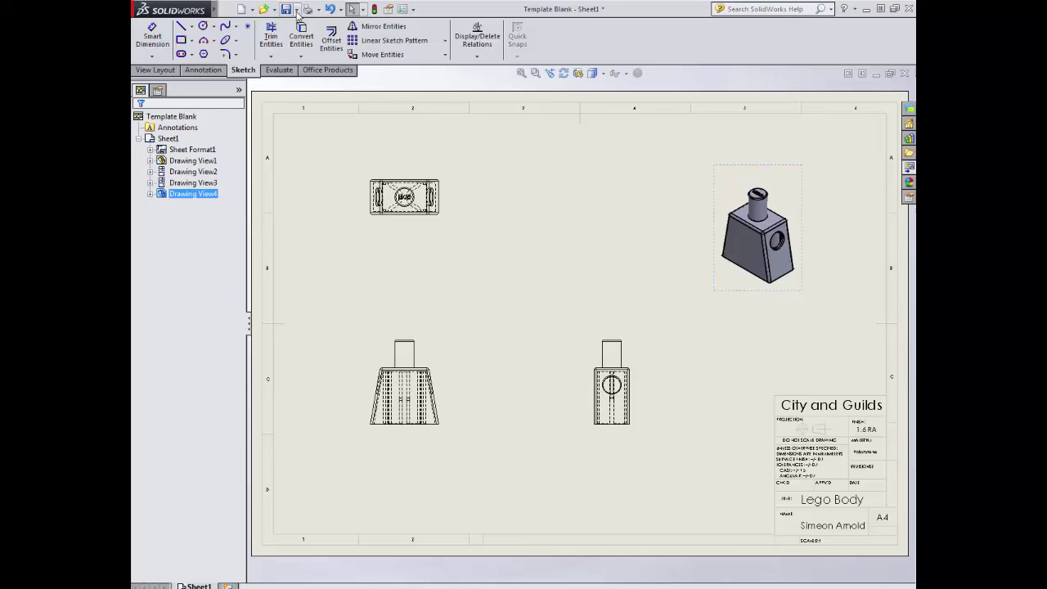
Save the drawing under the file name Lego man and switch back to the Lego man assembly.
click(296, 10)
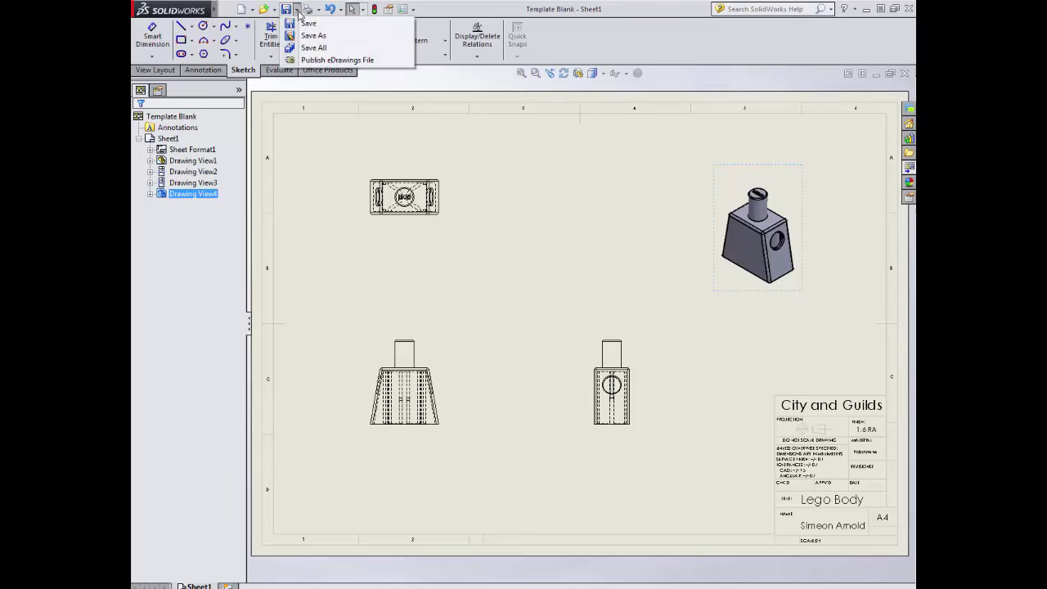
click(311, 35)
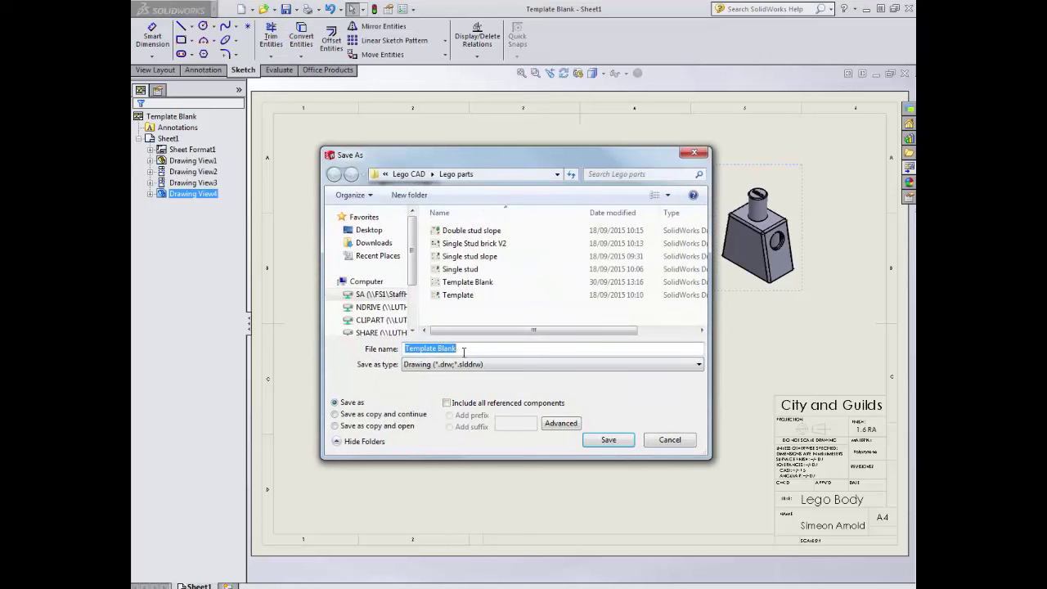
text(Lego )
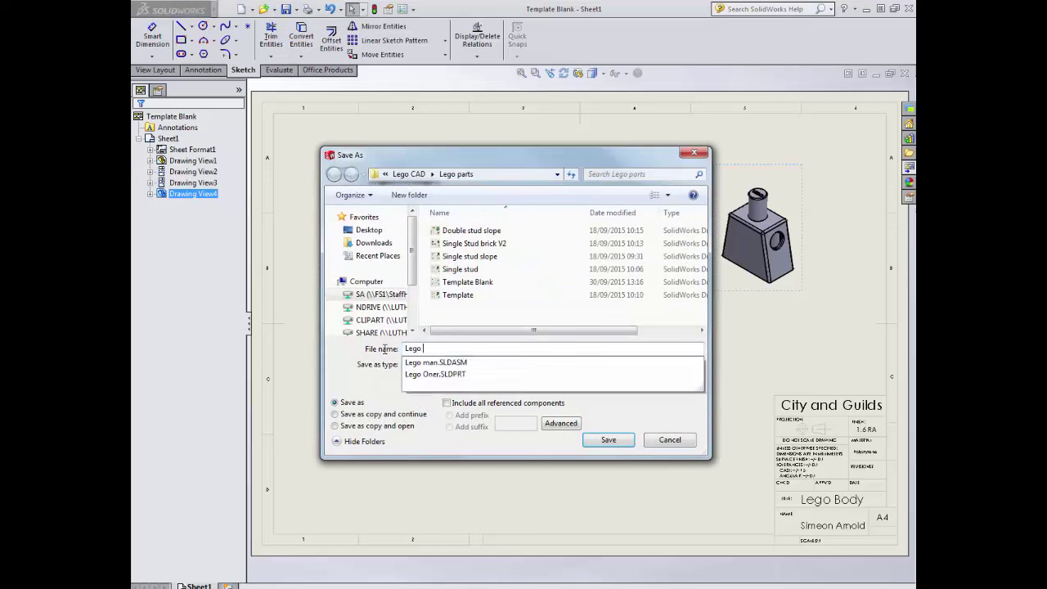
text(man)
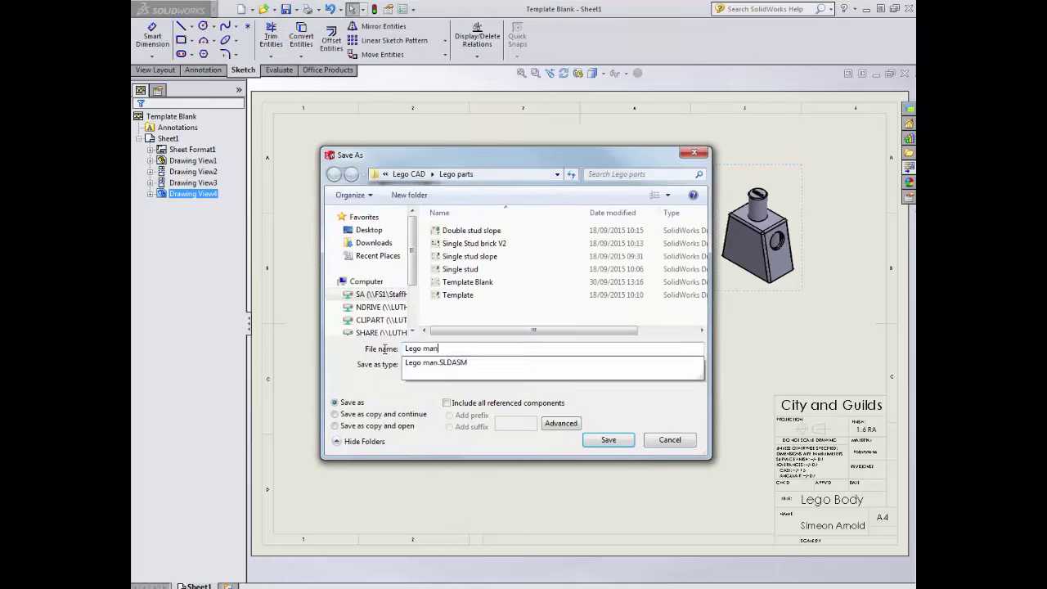
click(607, 440)
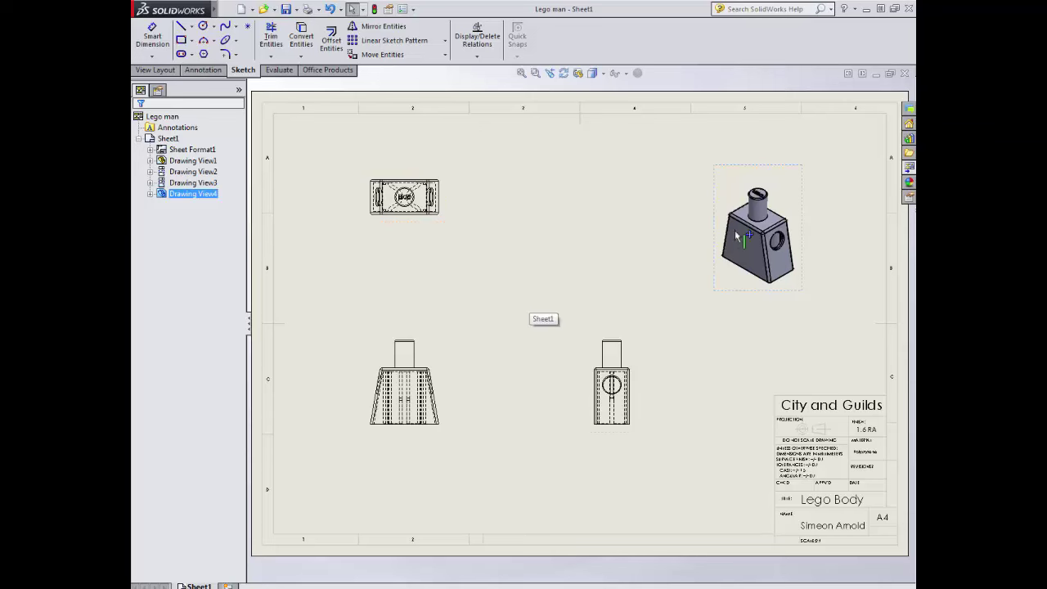
click(876, 73)
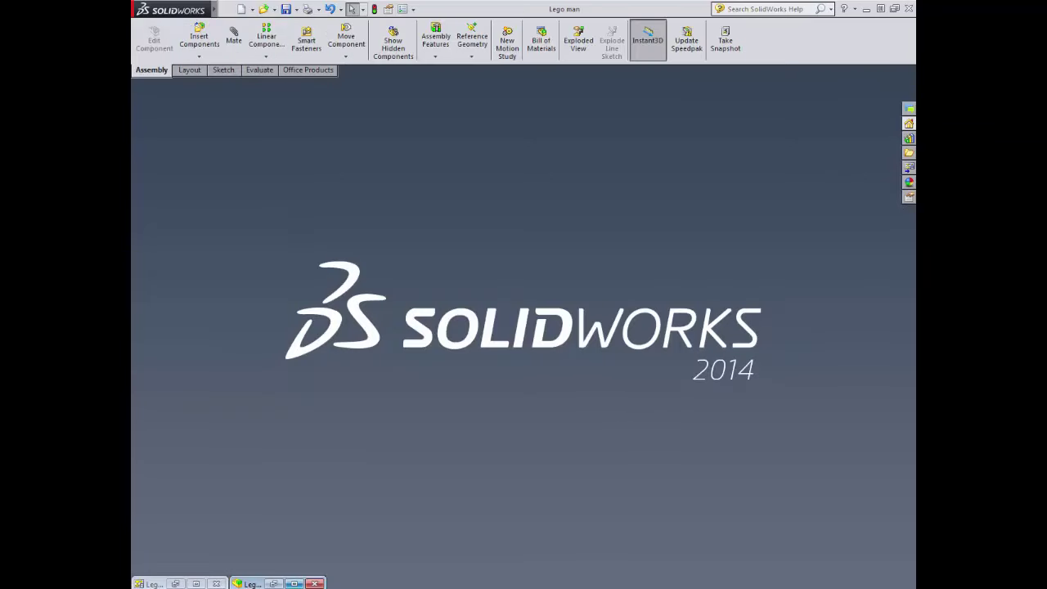
click(294, 584)
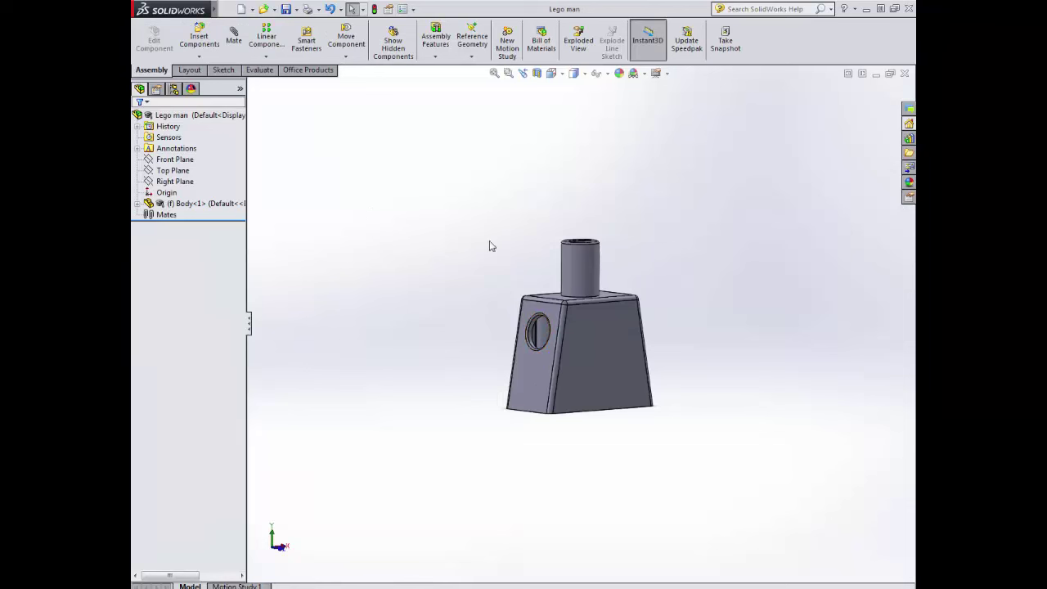
Insert the Head revolve part from the SHARE drive's CAD > Solid works > Legoman folder, placing it above and beside the body.
click(205, 35)
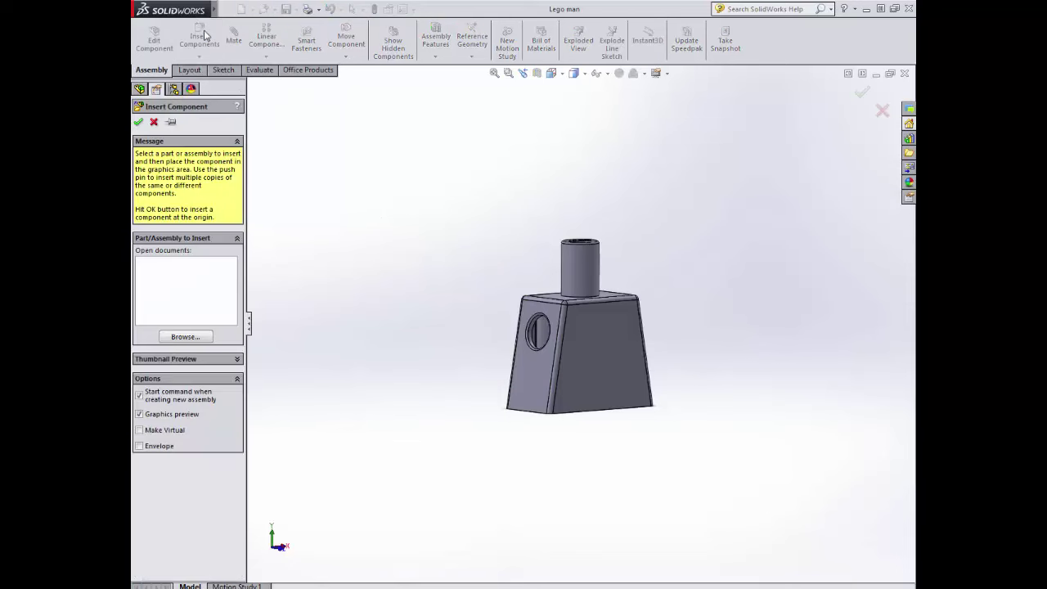
click(179, 338)
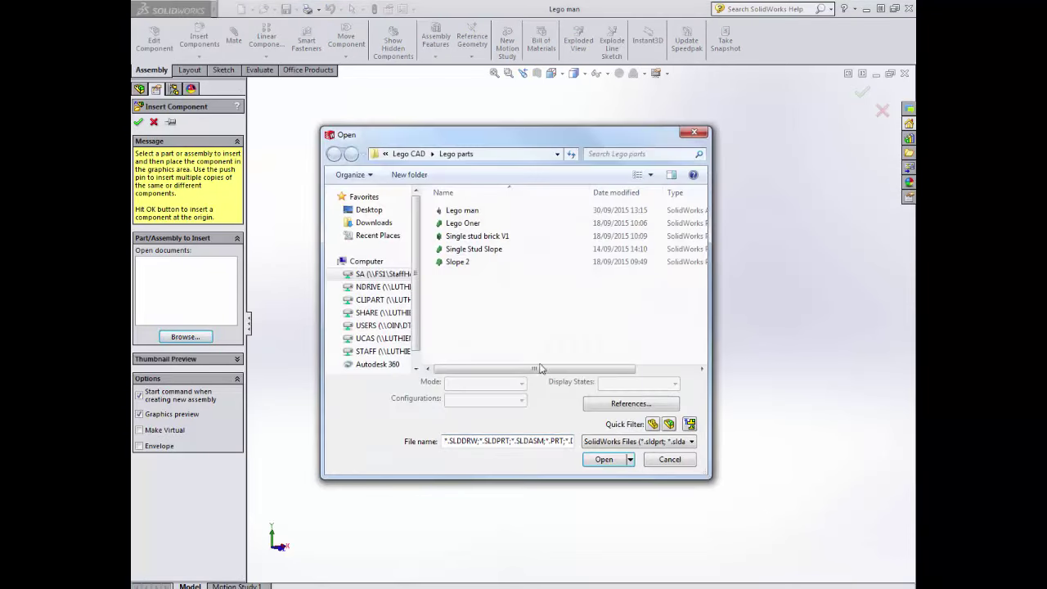
click(380, 313)
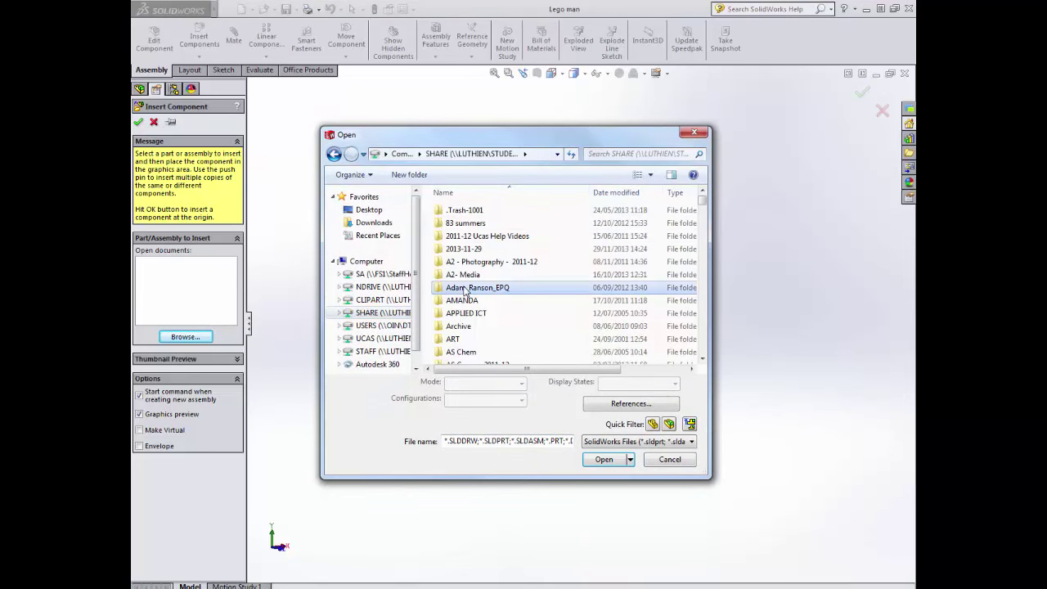
scroll(462, 287, down, 10)
double_click(459, 210)
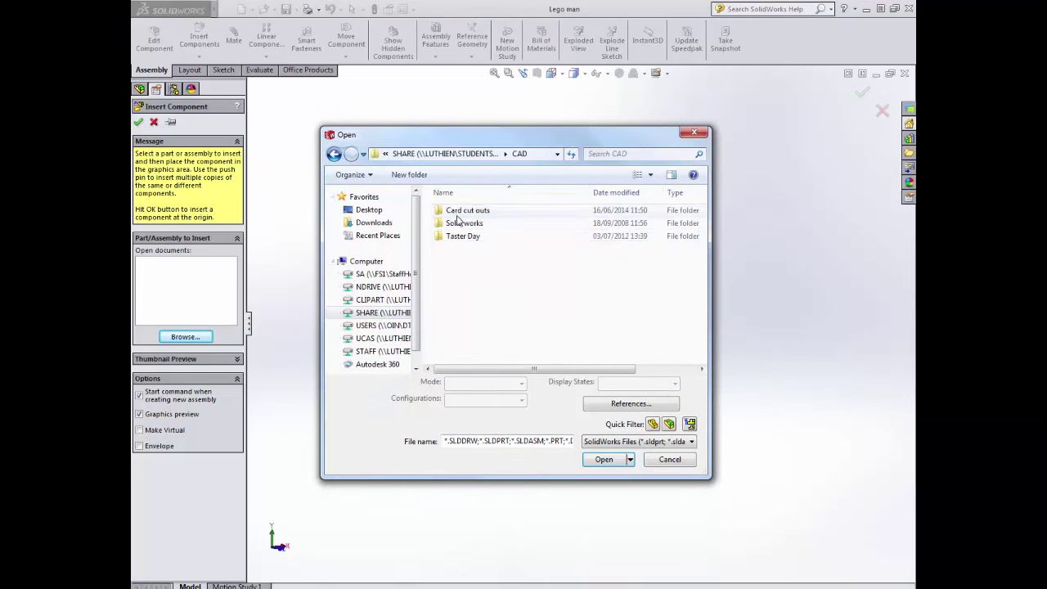
double_click(465, 223)
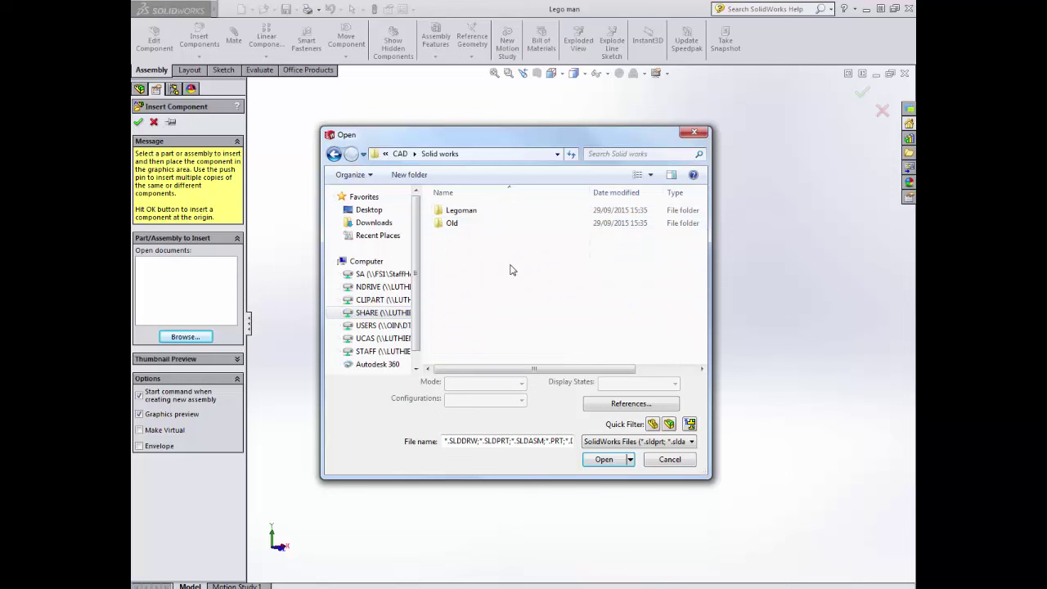
double_click(478, 212)
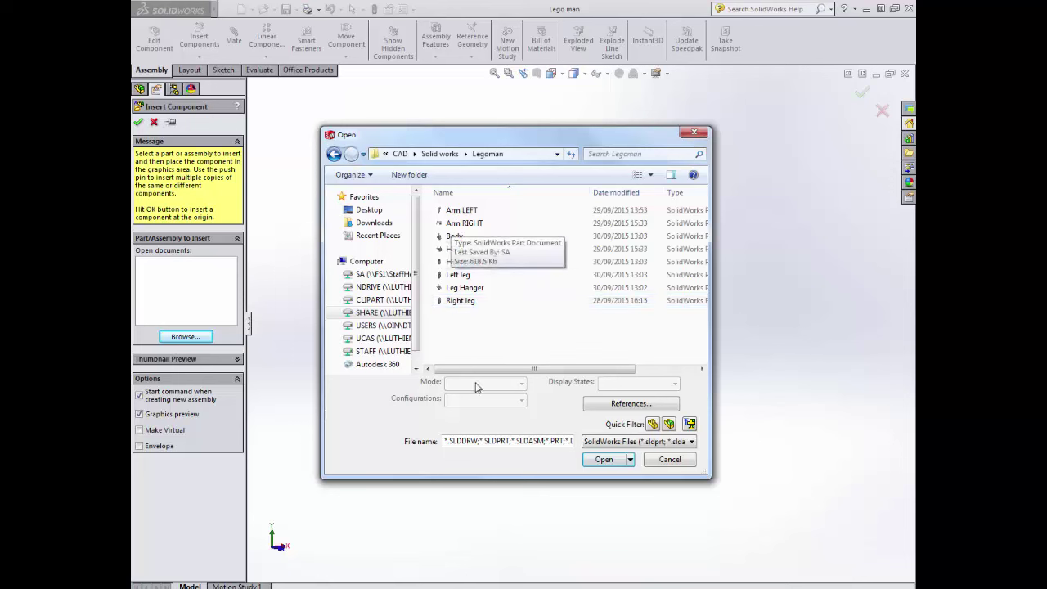
click(468, 262)
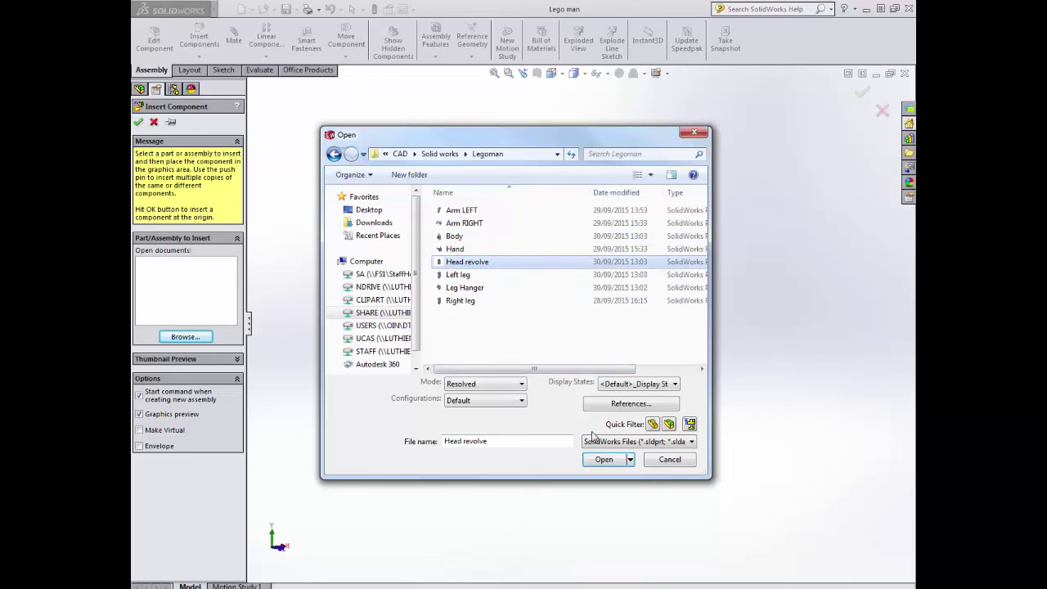
click(604, 459)
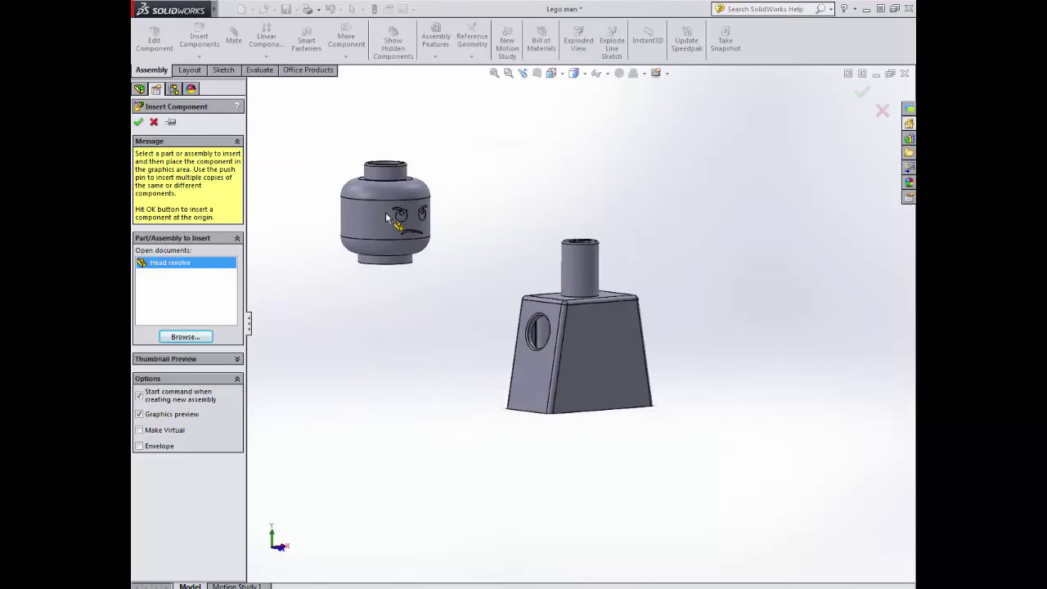
click(424, 243)
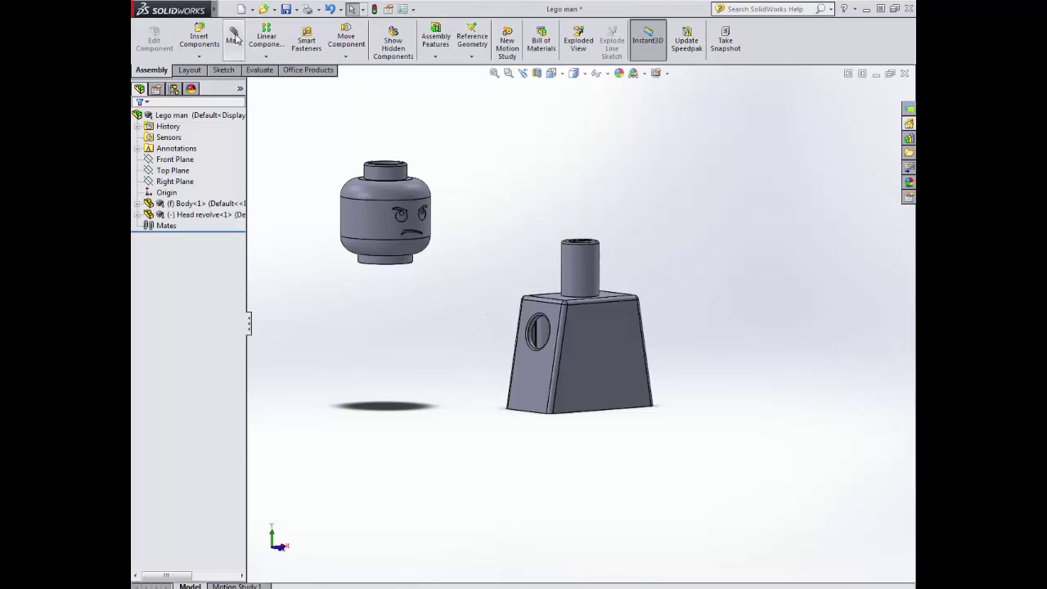
Add a concentric mate between the head's inner bore and the cylindrical neck of the body.
click(234, 36)
middle_drag(442, 332, 451, 237)
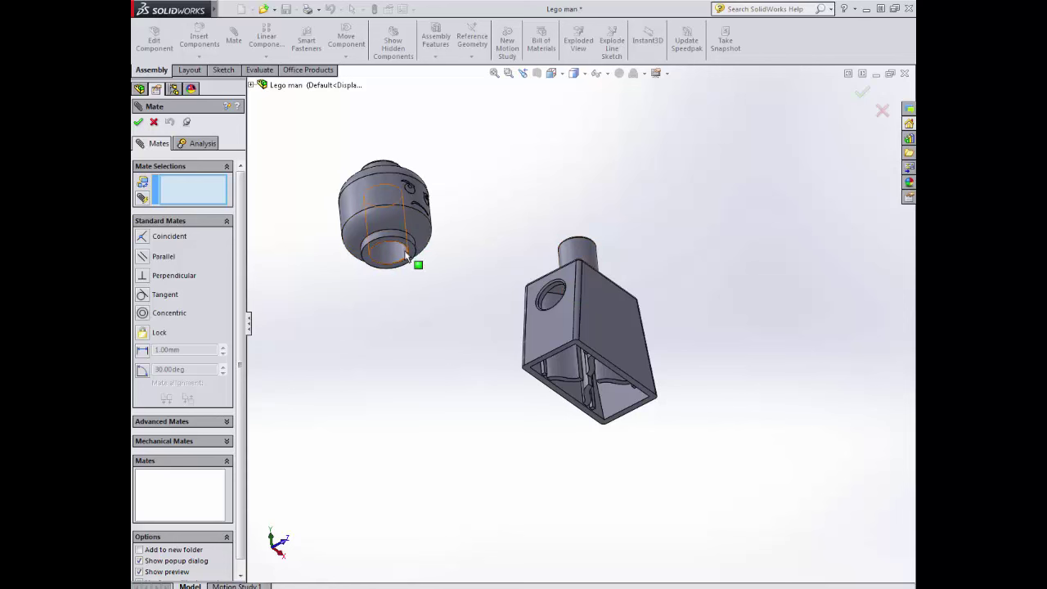
scroll(479, 306, down, 5)
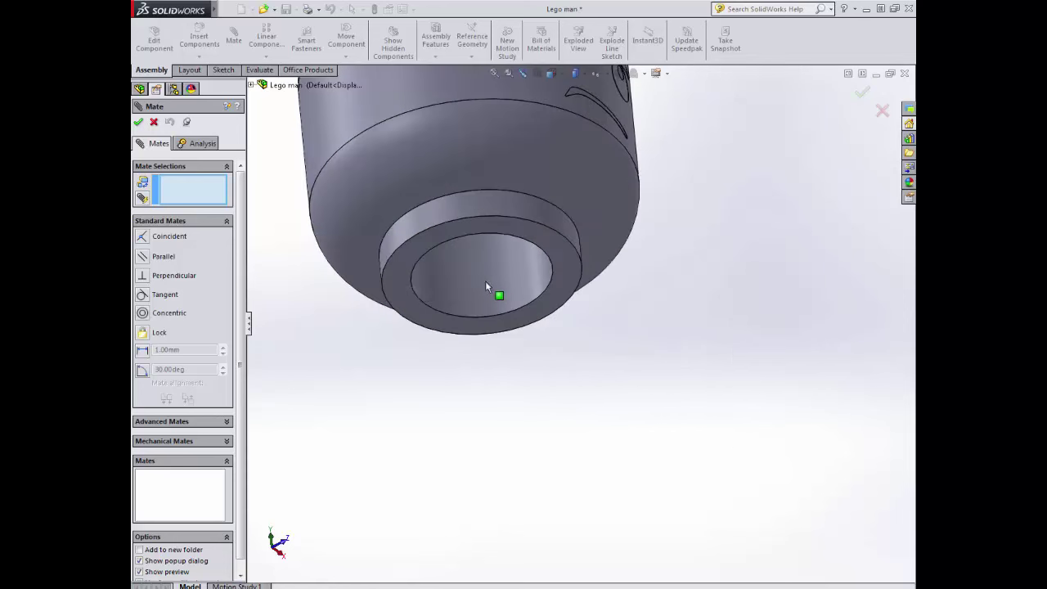
scroll(486, 309, up, 6)
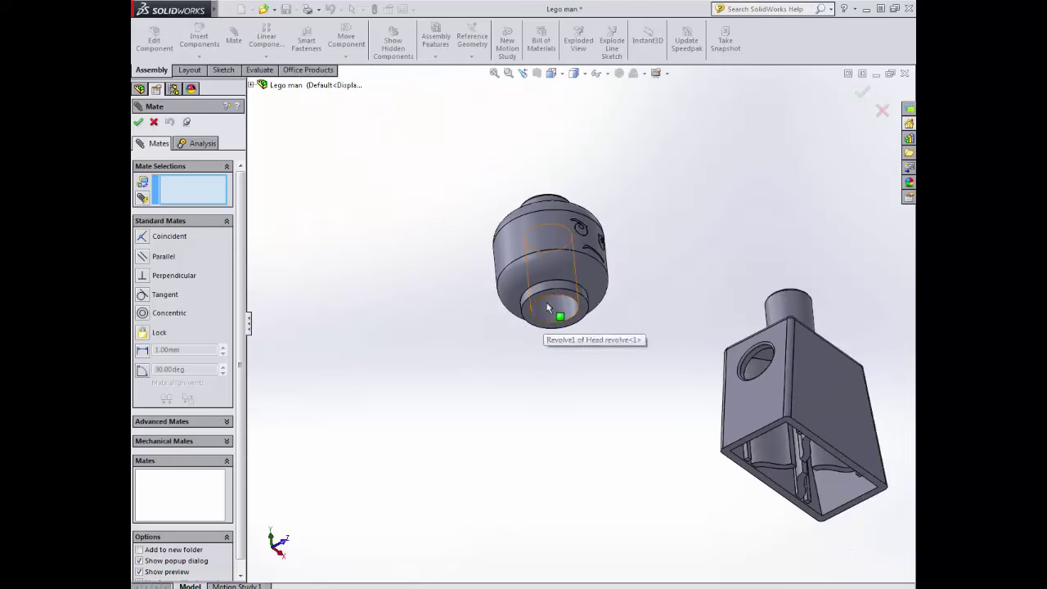
click(547, 302)
middle_drag(678, 232, 637, 275)
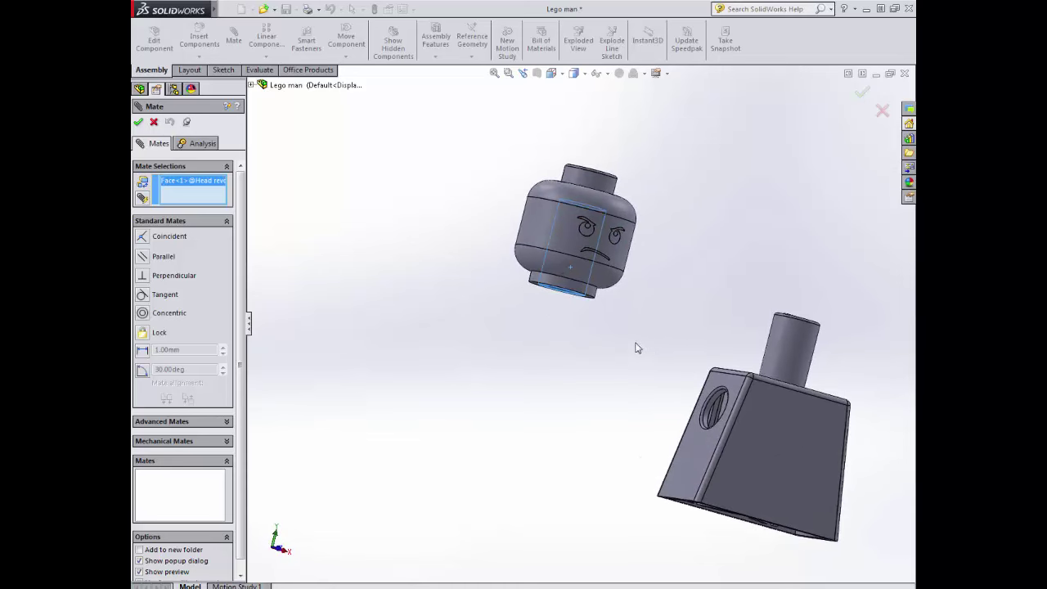
click(794, 350)
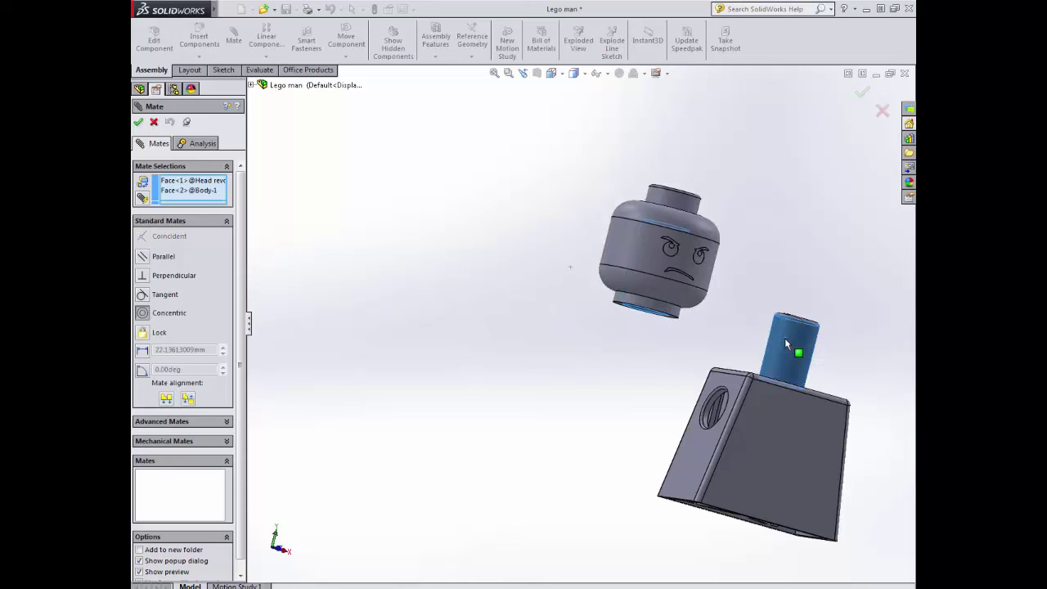
click(900, 364)
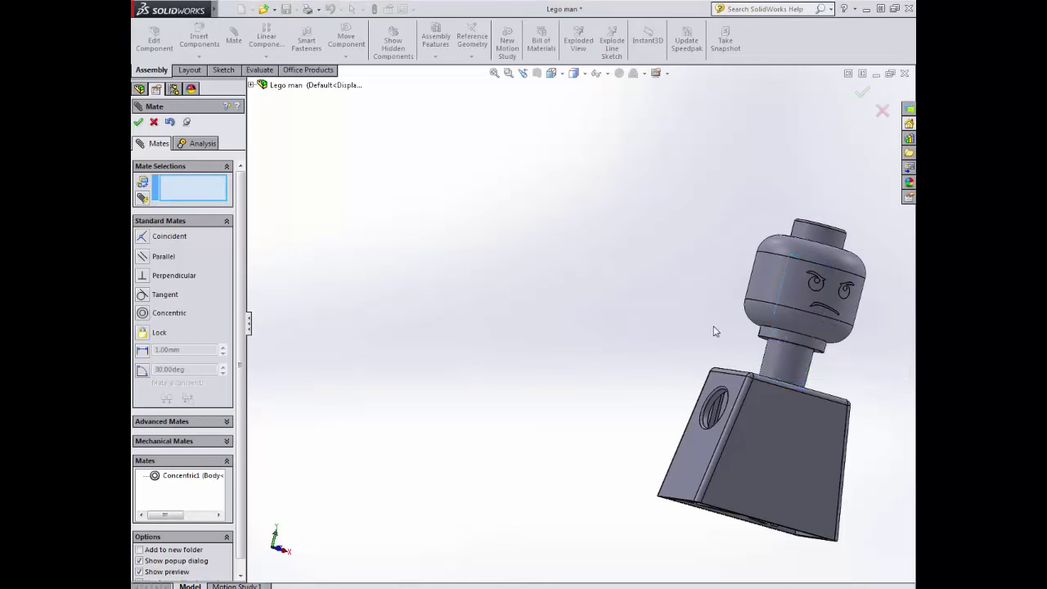
middle_drag(850, 328, 686, 362)
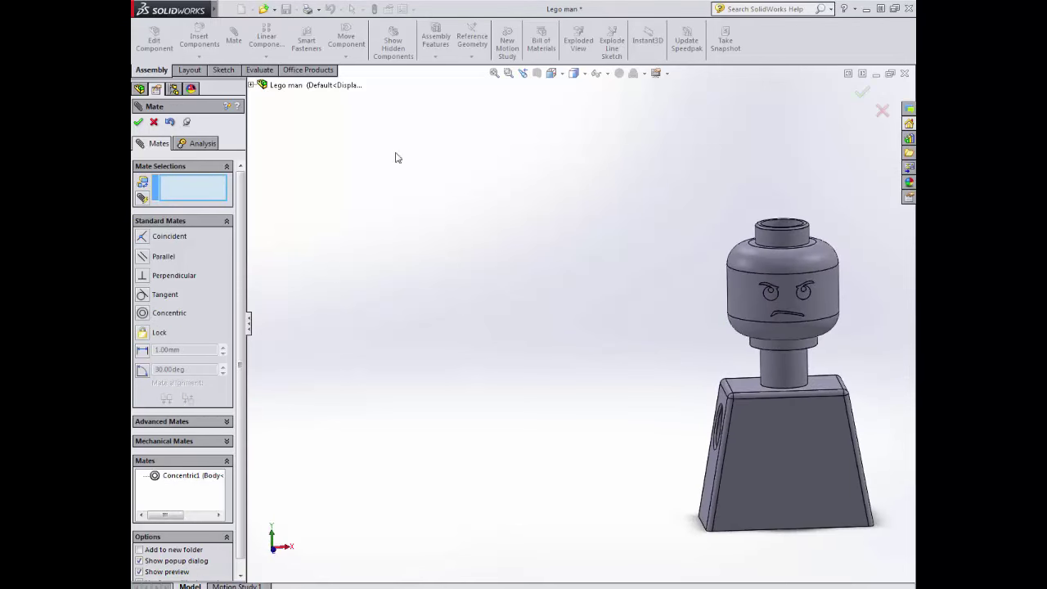
click(153, 123)
Move the head component around the neck so its face points towards the front of the body.
click(346, 41)
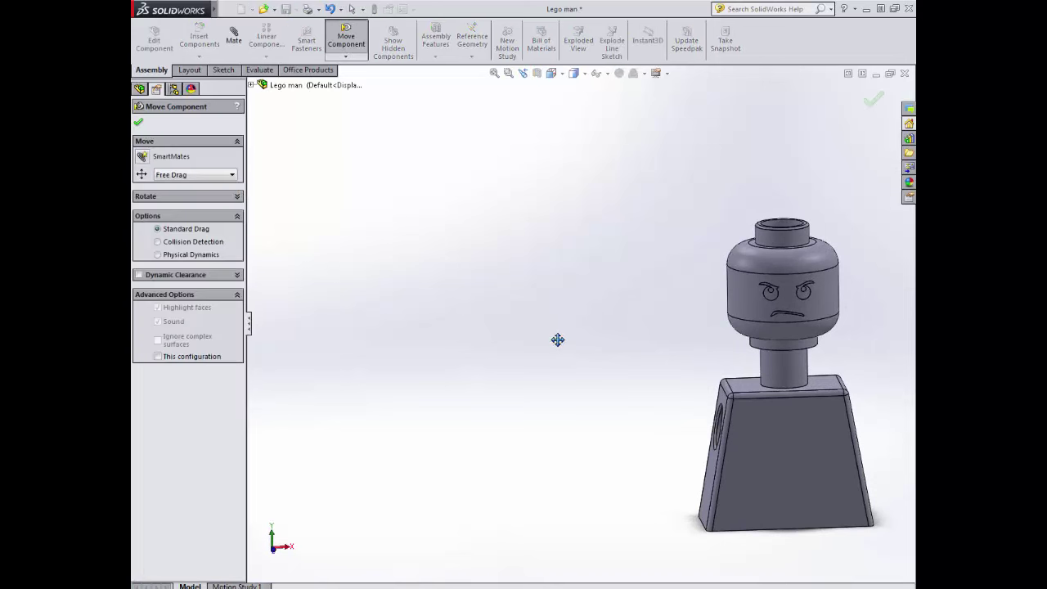
drag(799, 292, 625, 302)
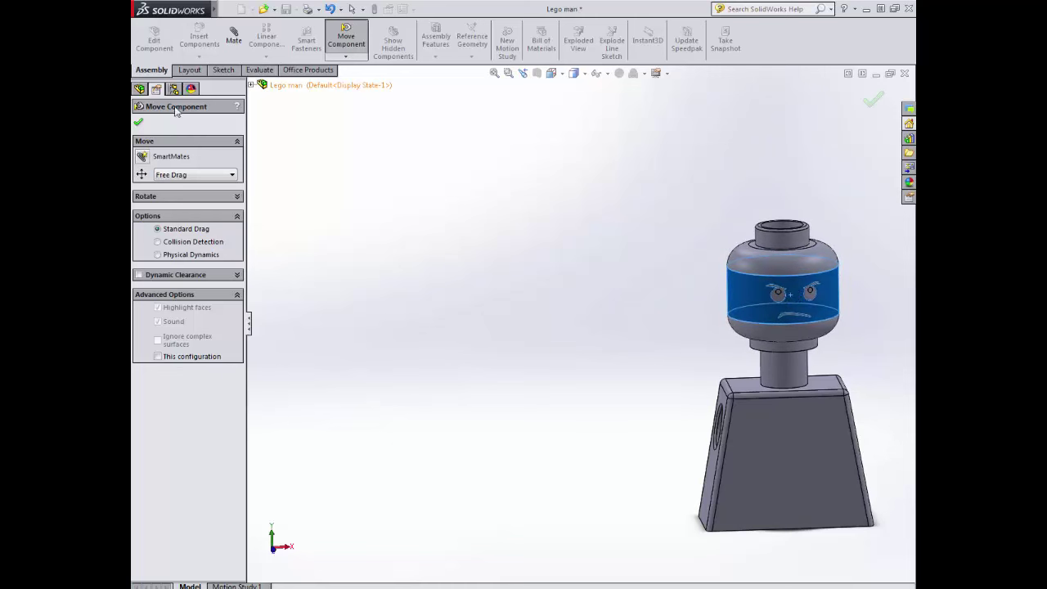
click(138, 124)
Add a coincident mate between the head's bottom ring face and the top face of the body.
click(234, 38)
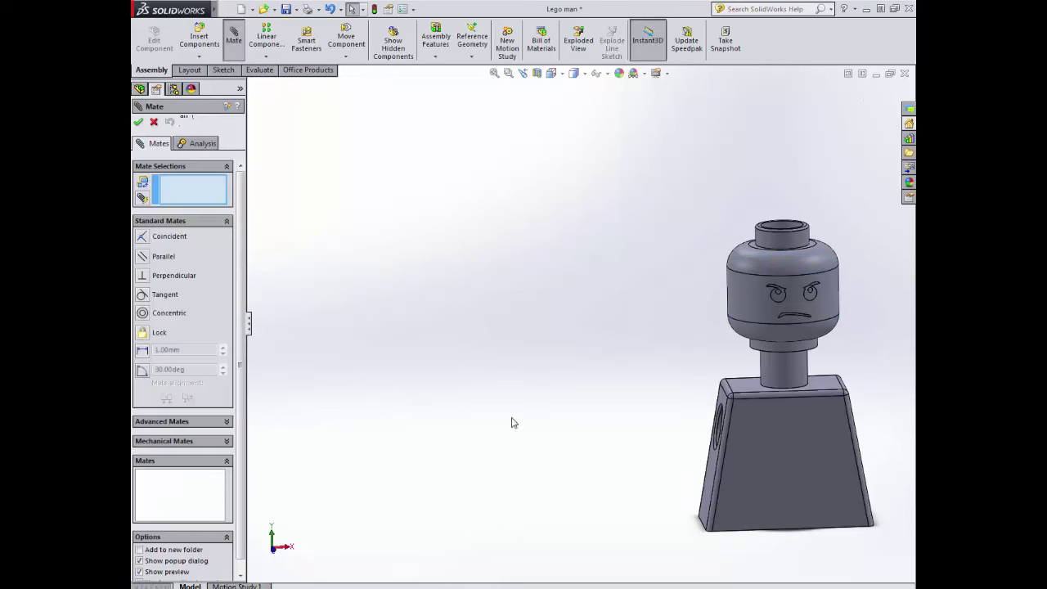
middle_drag(711, 446, 765, 360)
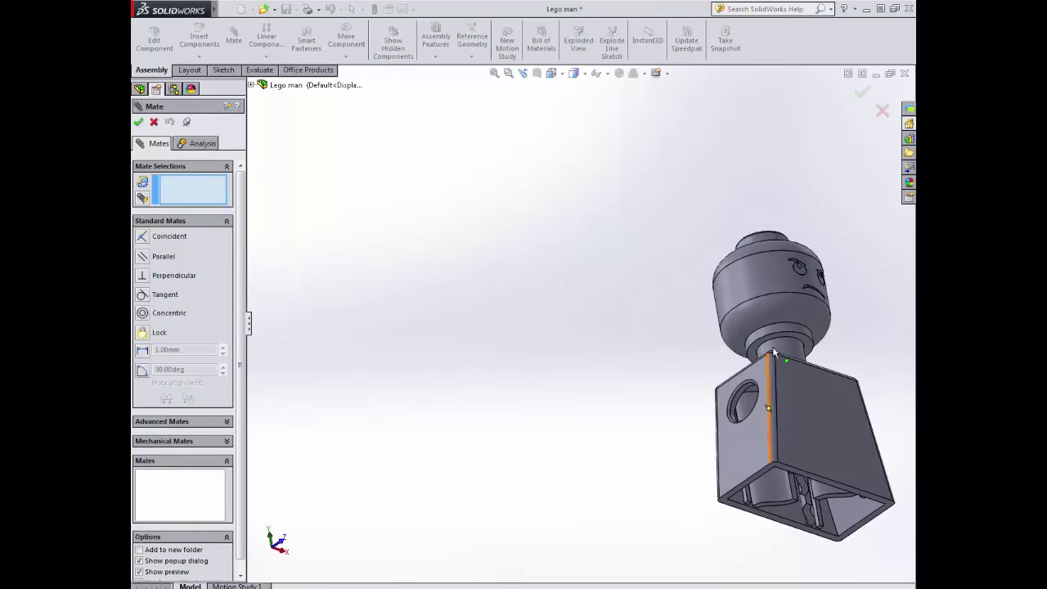
scroll(772, 349, up, 5)
scroll(772, 349, up, 2)
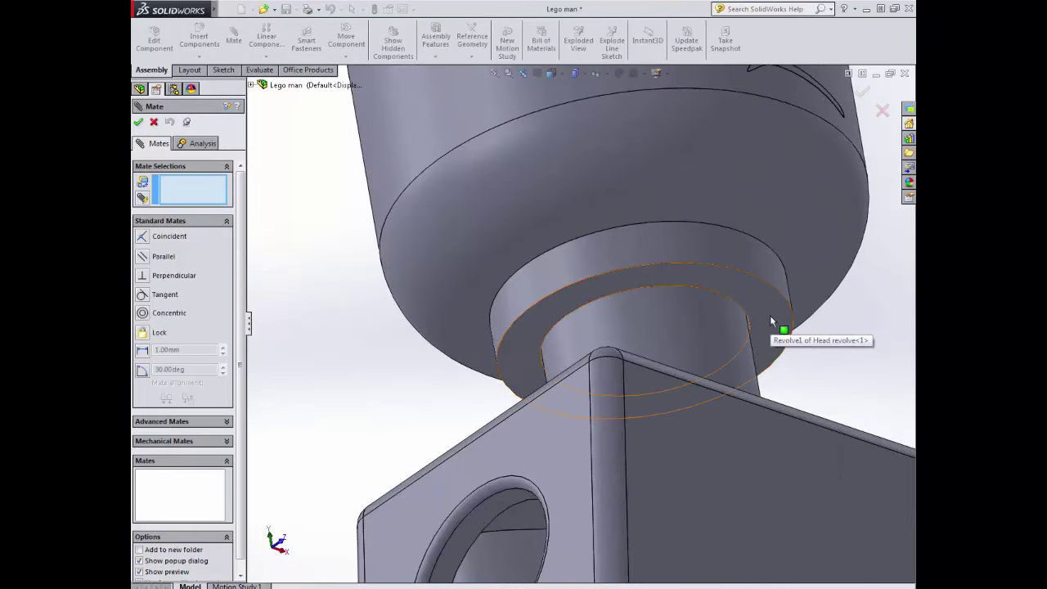
click(772, 322)
scroll(765, 350, down, 6)
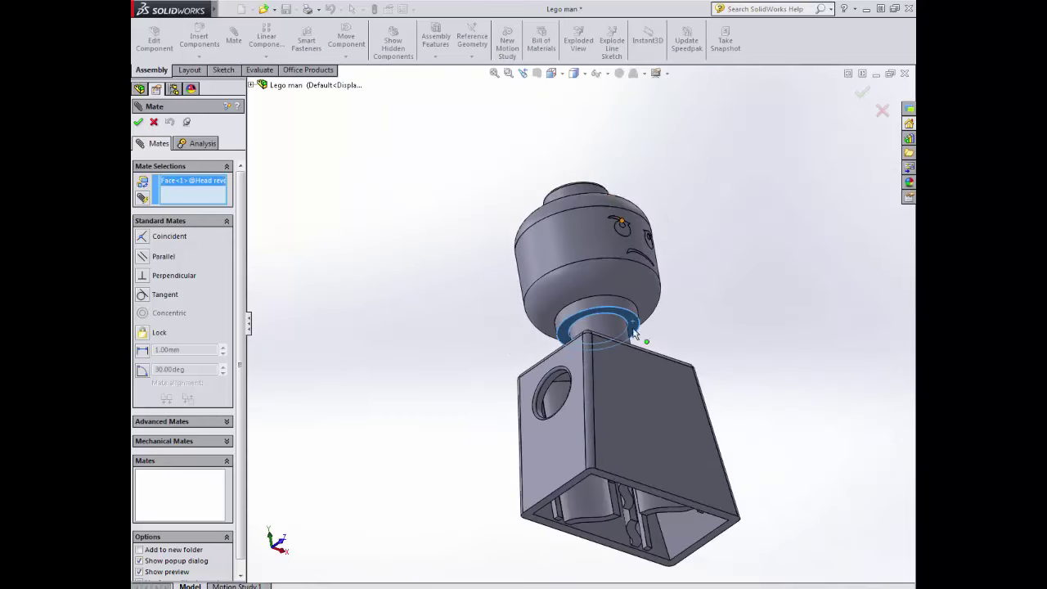
middle_drag(766, 353, 643, 407)
click(643, 406)
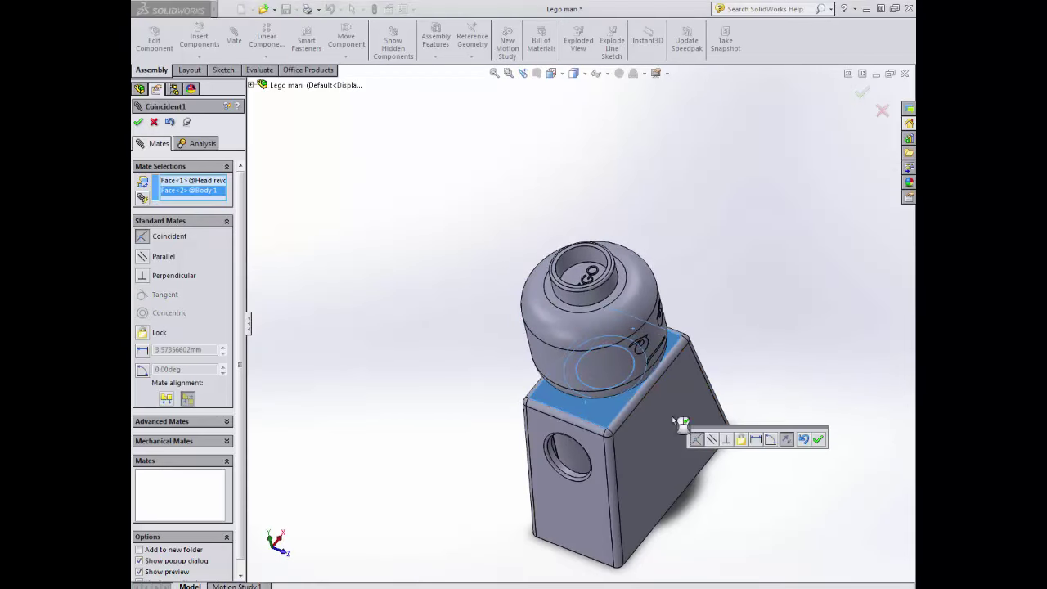
middle_drag(642, 278, 578, 439)
click(138, 122)
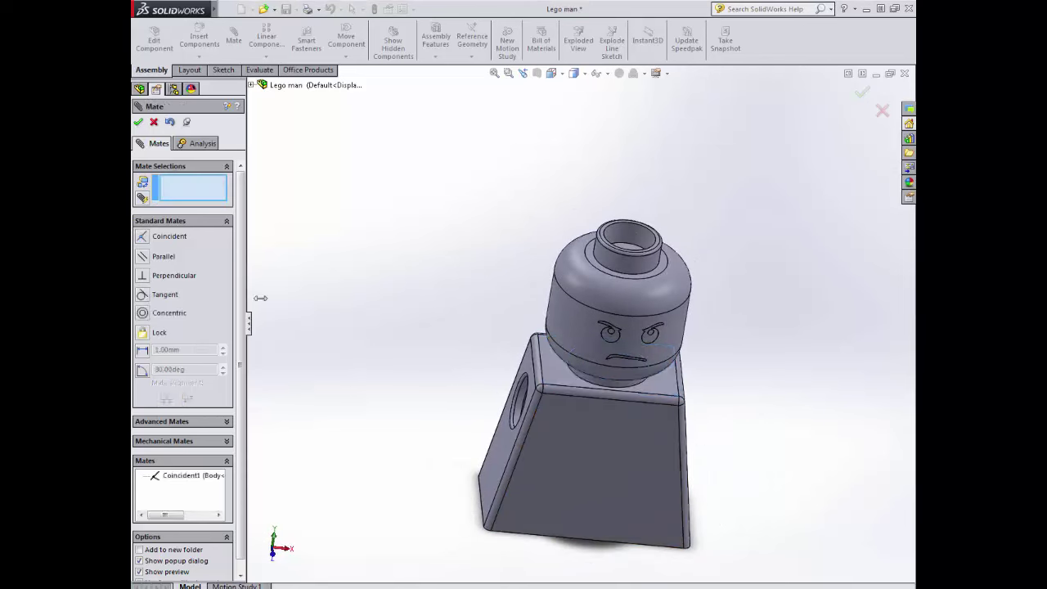
click(154, 122)
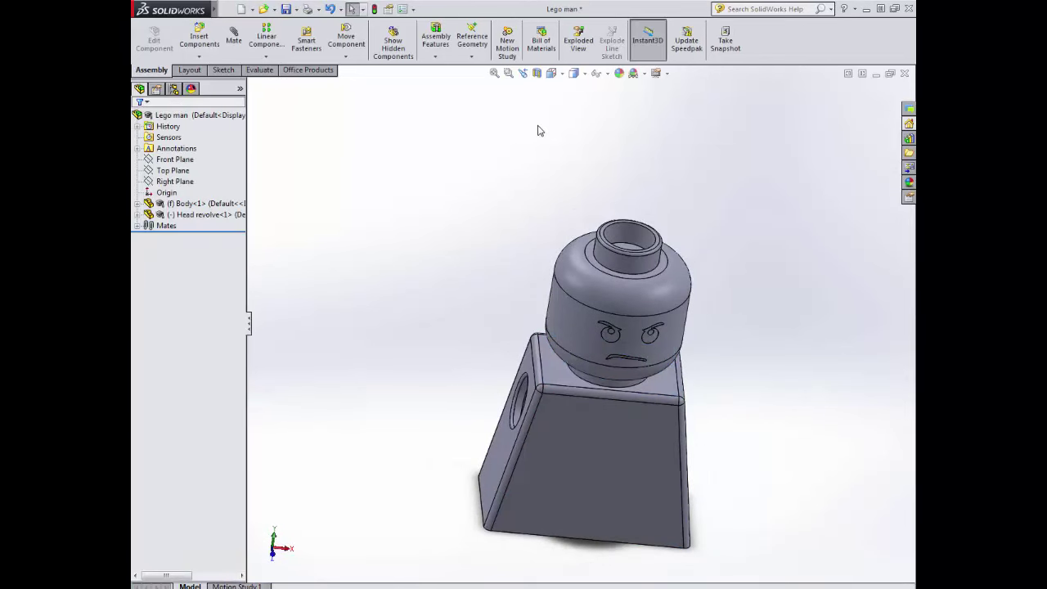
Inspect how the neck fits inside the head using a temporary Front Plane section view offset 13 mm.
click(537, 73)
middle_drag(564, 211, 567, 283)
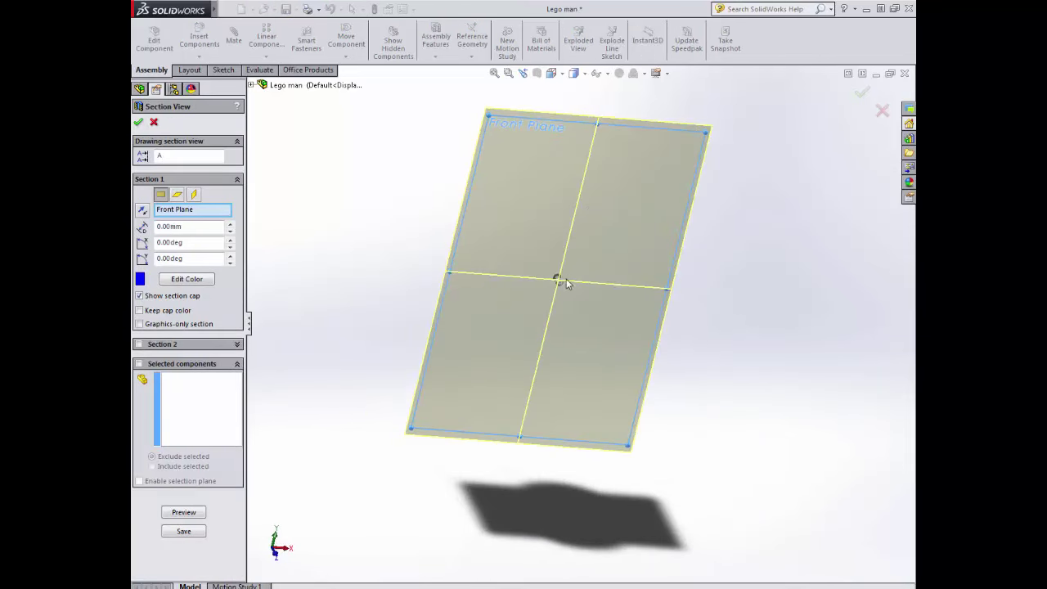
drag(563, 290, 612, 367)
shift+middle_drag(621, 373, 537, 271)
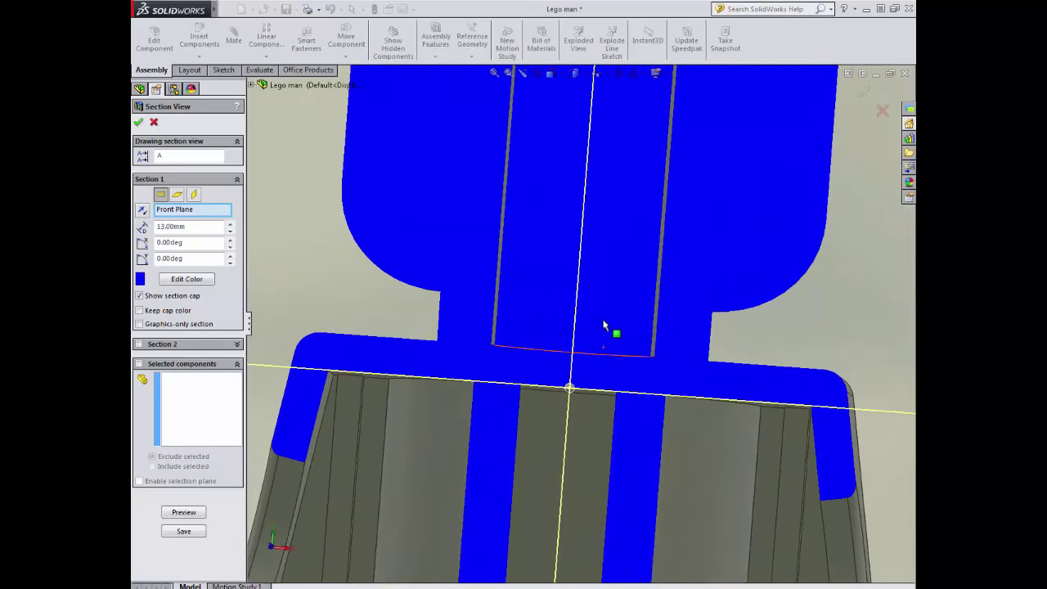
scroll(597, 307, up, 3)
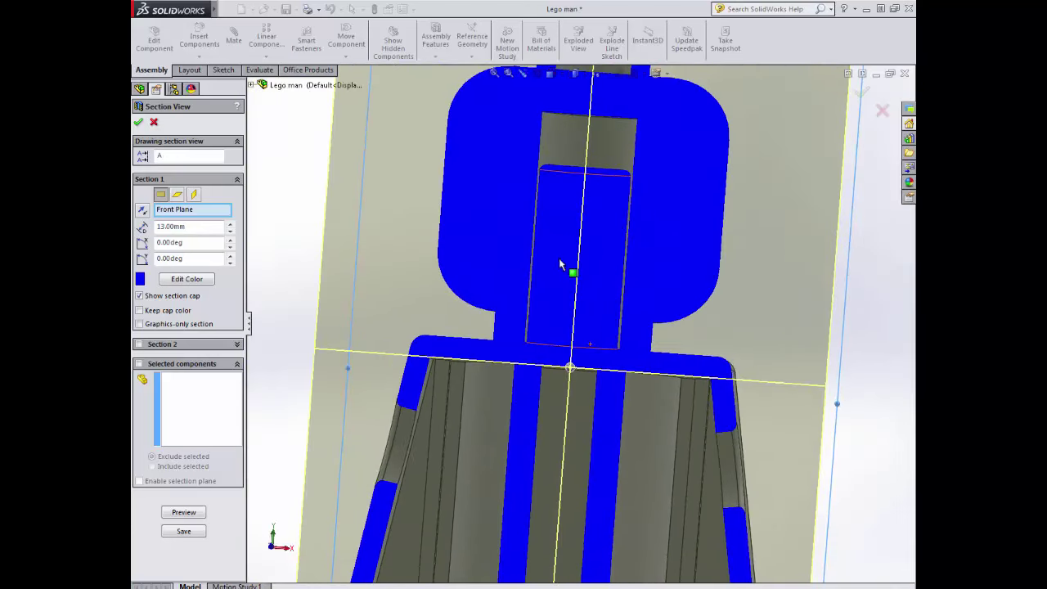
key(f)
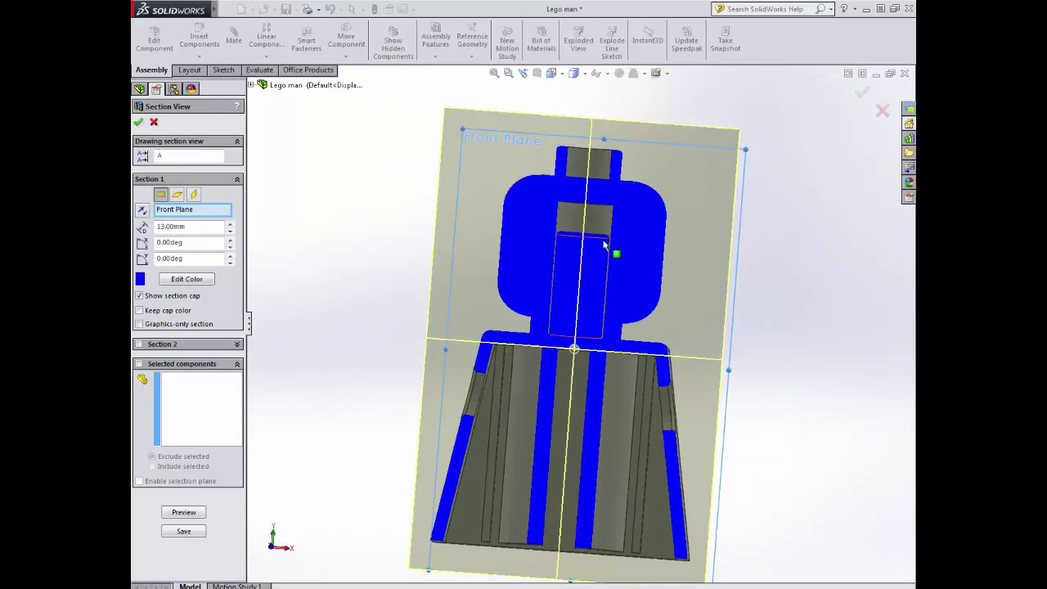
click(154, 122)
middle_drag(357, 283, 871, 135)
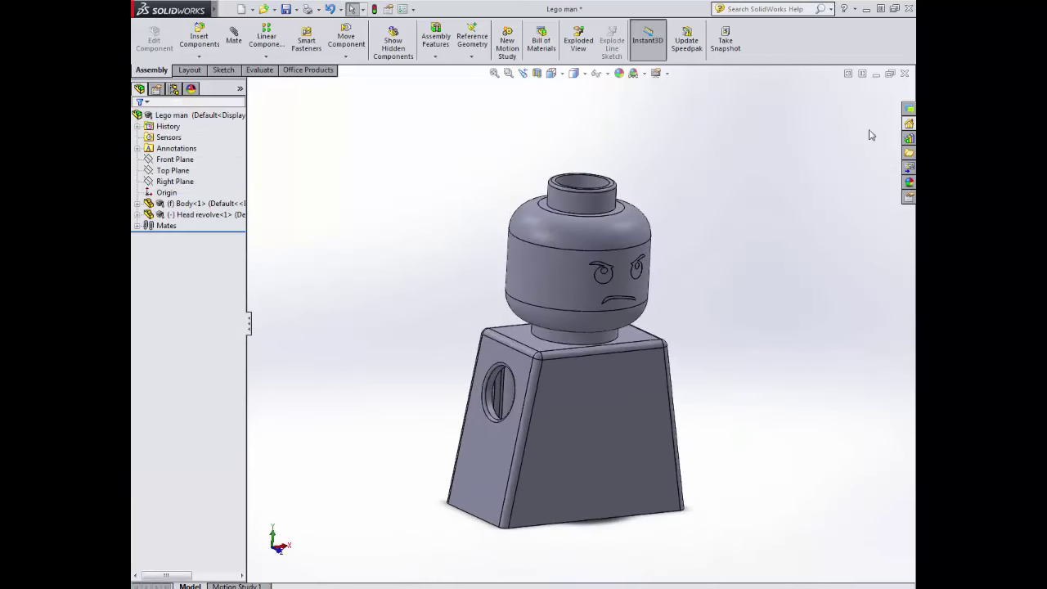
Save the Lego man assembly and bring up the Lego man drawing sheet.
click(288, 10)
click(875, 74)
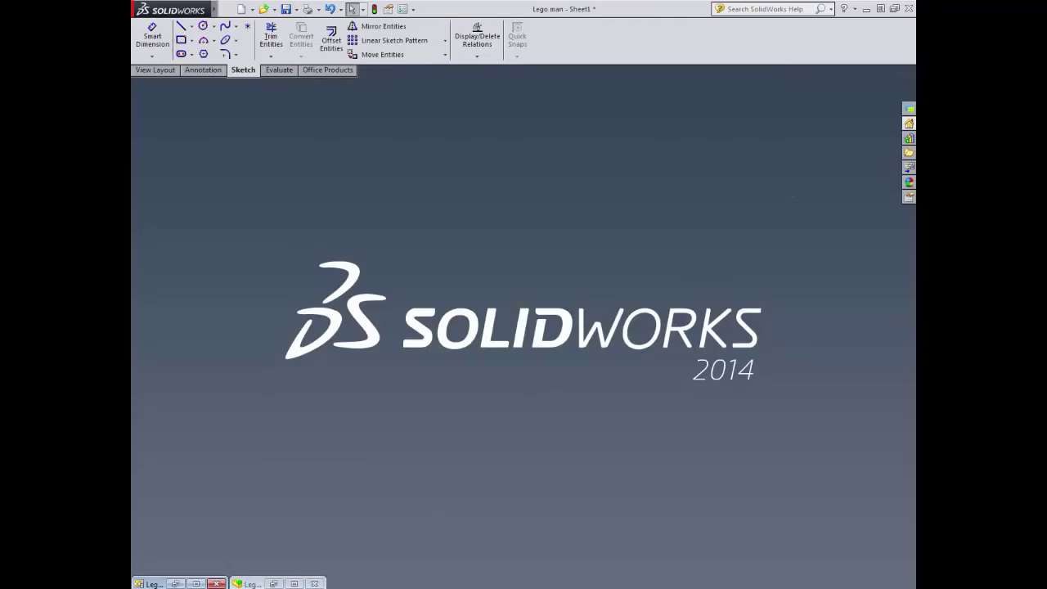
click(197, 583)
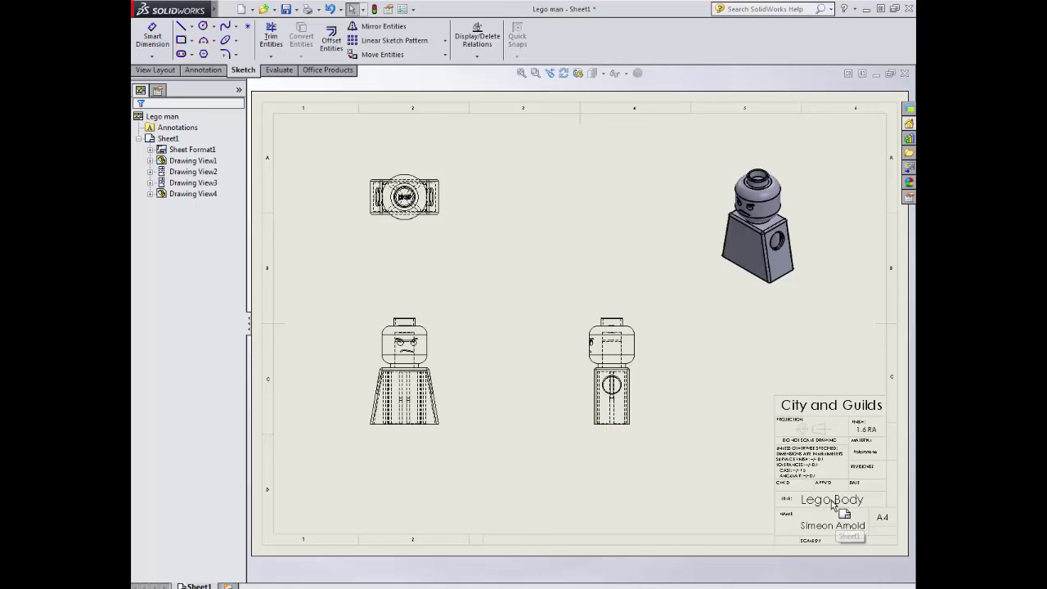
Change the title in the drawing's title block to "Legoman 2" in the sheet format, and return to editing the sheet.
right_click(745, 440)
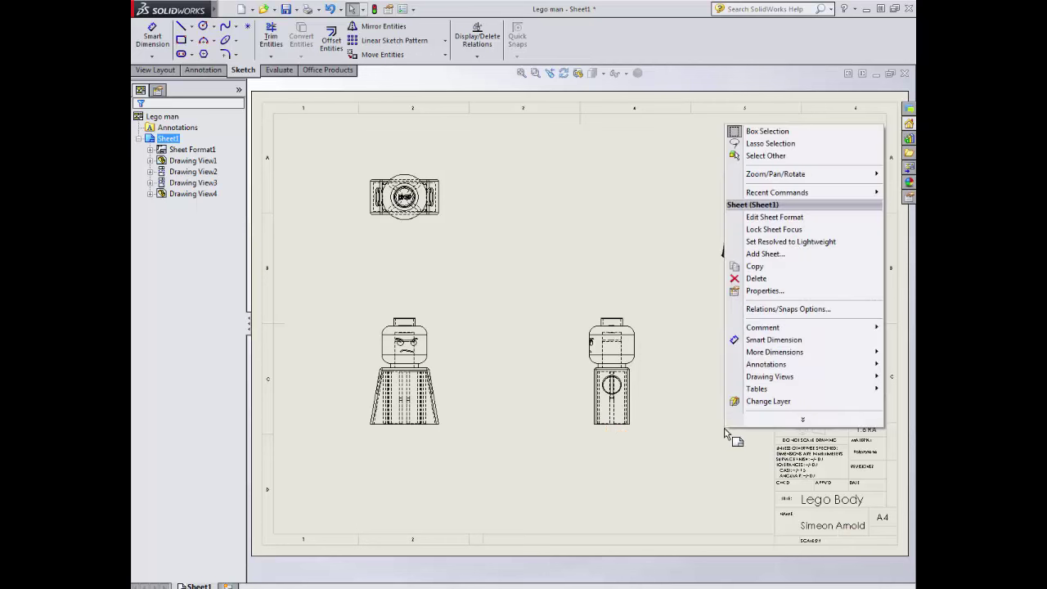
click(765, 216)
double_click(856, 503)
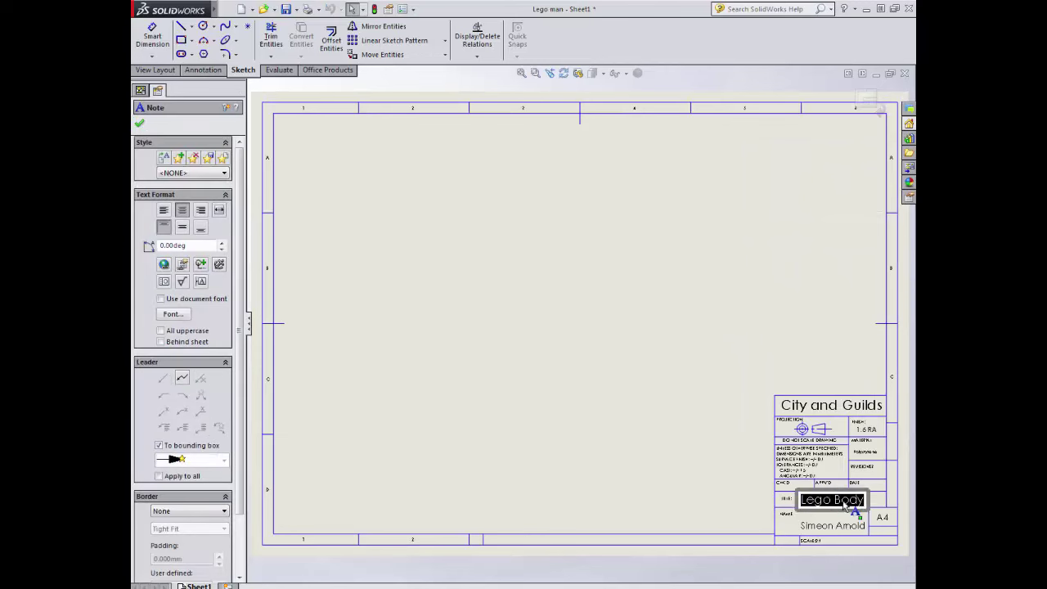
drag(864, 501, 833, 500)
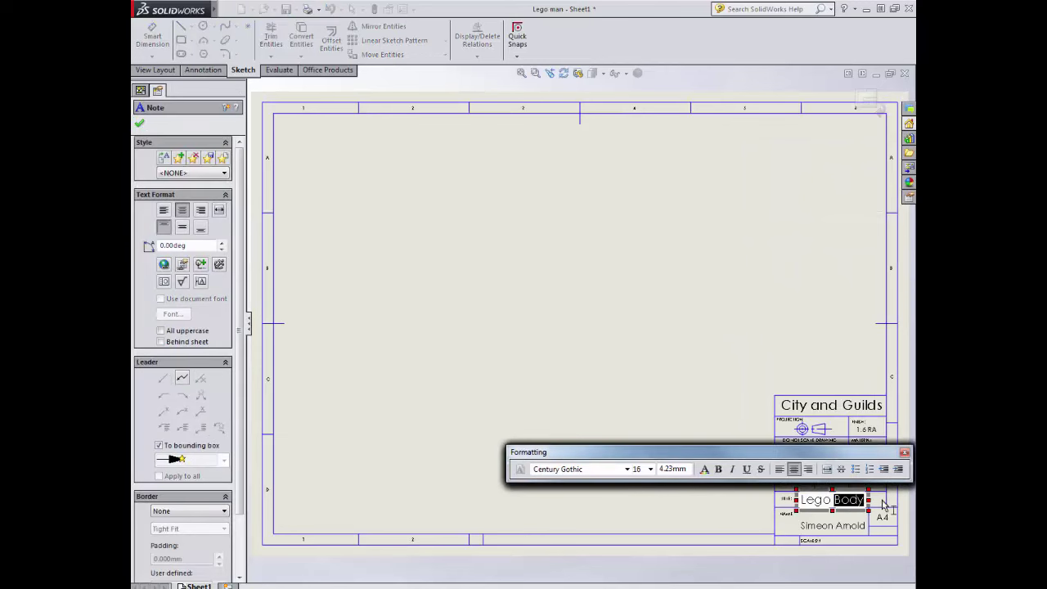
key(BackSpace)
key(BackSpace)
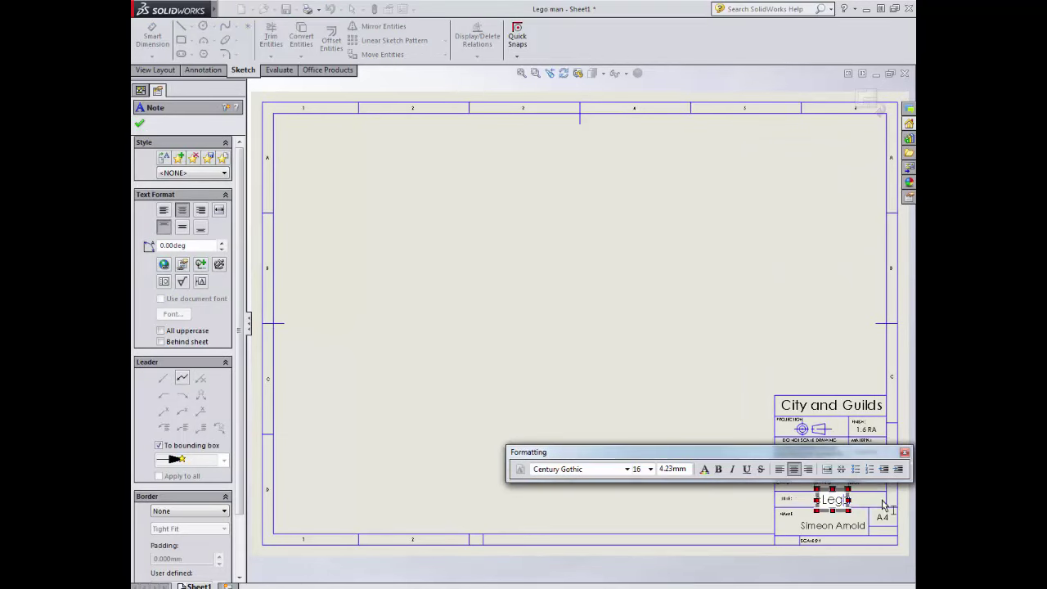
text(man)
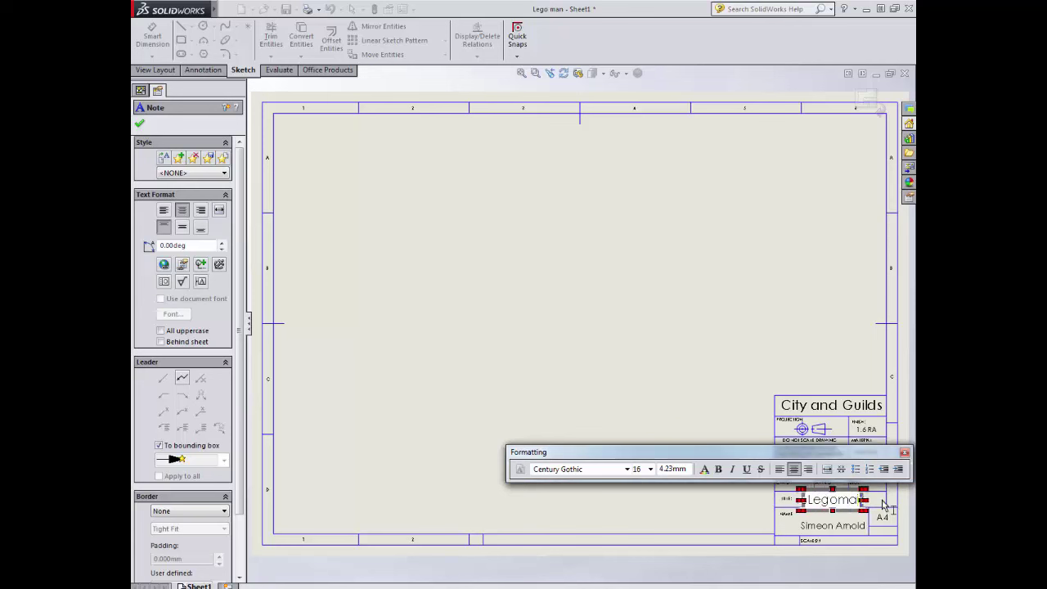
text( 2)
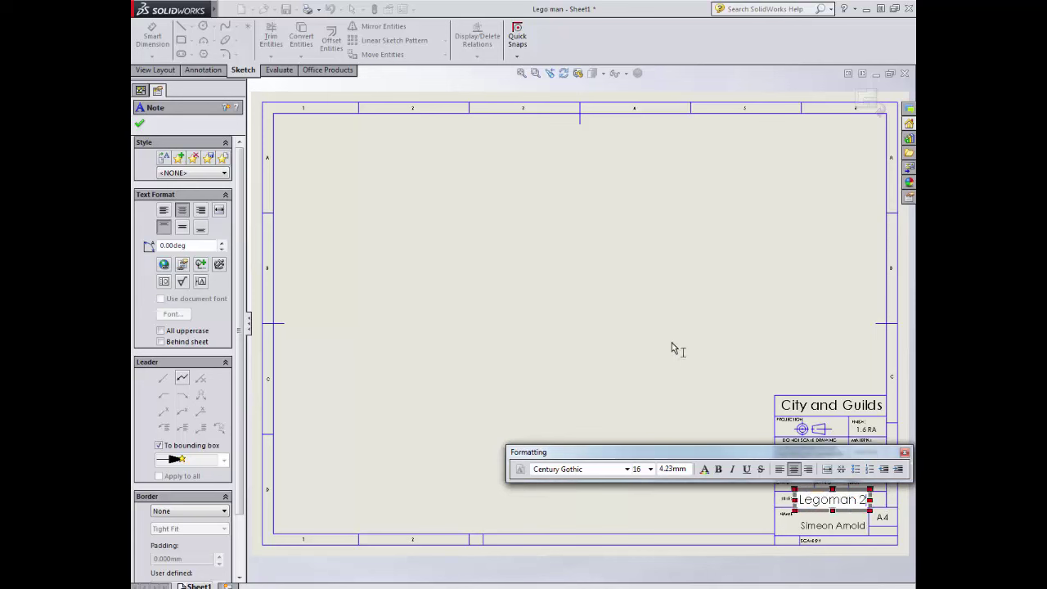
click(674, 350)
right_click(680, 358)
click(731, 179)
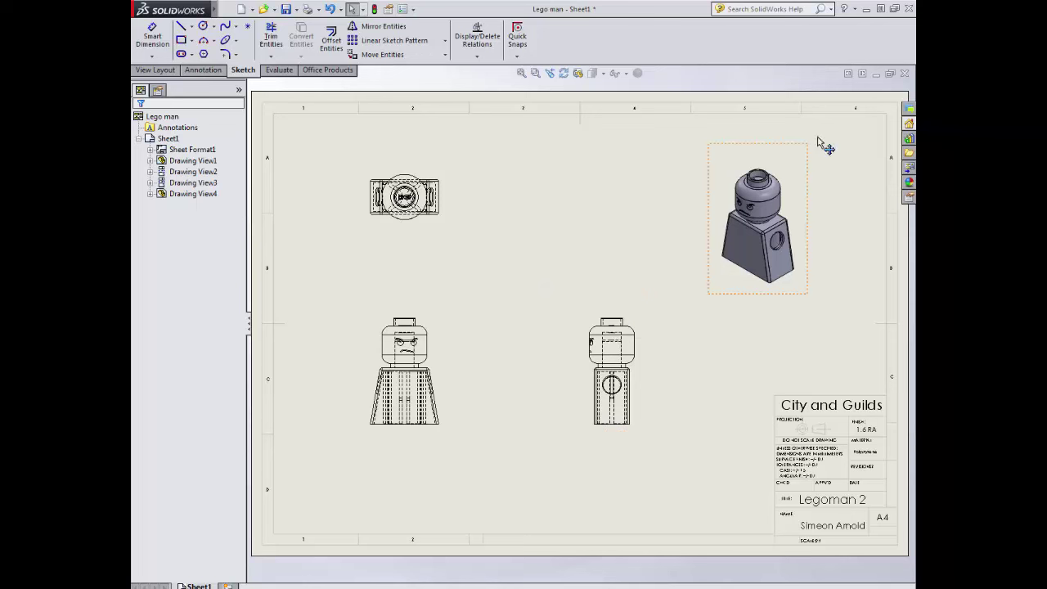
Return to the Lego man assembly and insert the Leg Hanger part from the CAD > Solid works > Legoman folder beside the body.
click(877, 74)
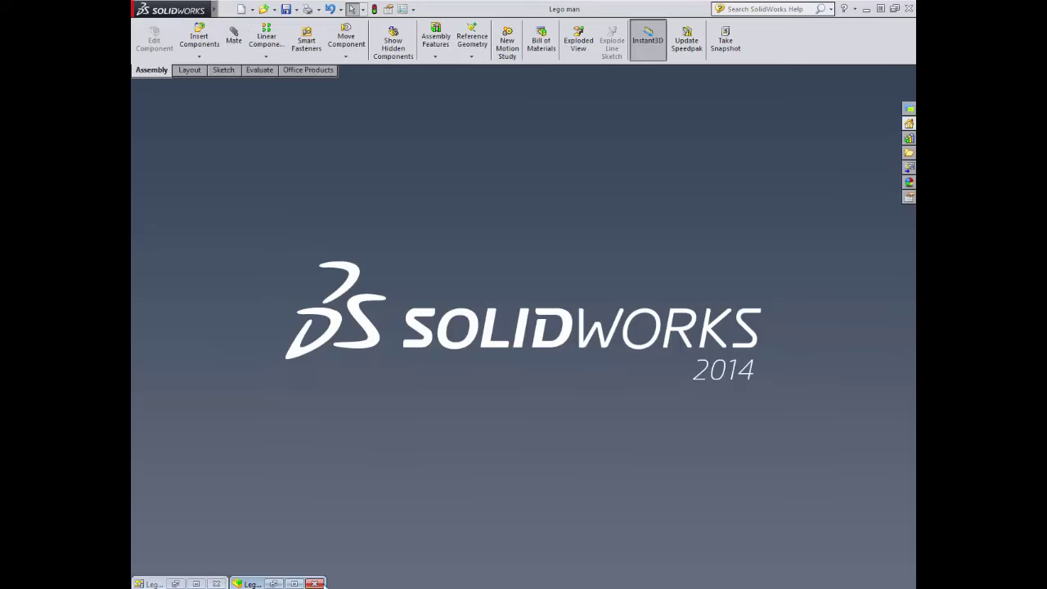
click(294, 584)
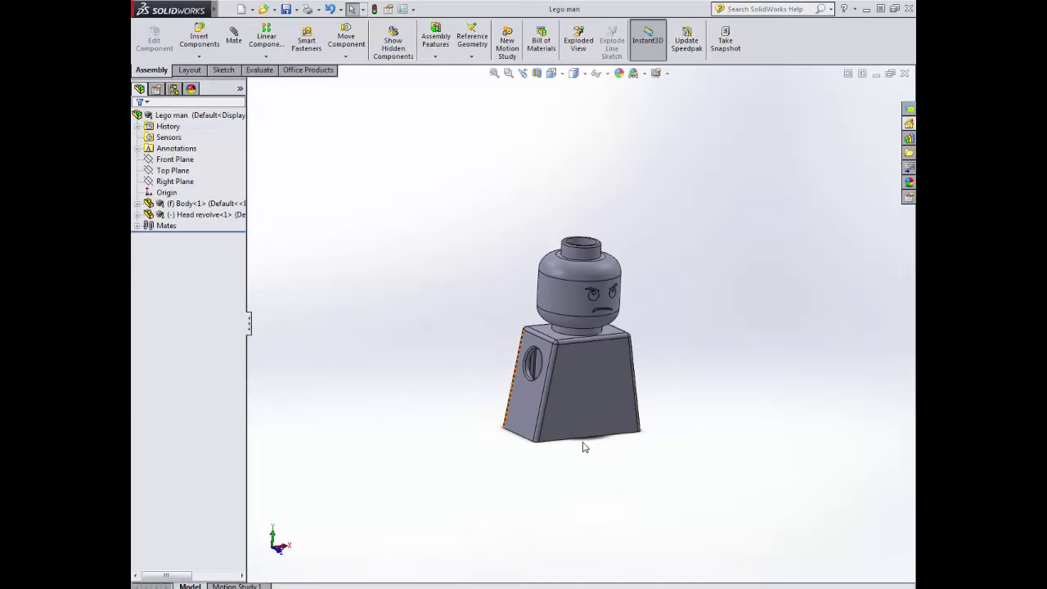
click(199, 37)
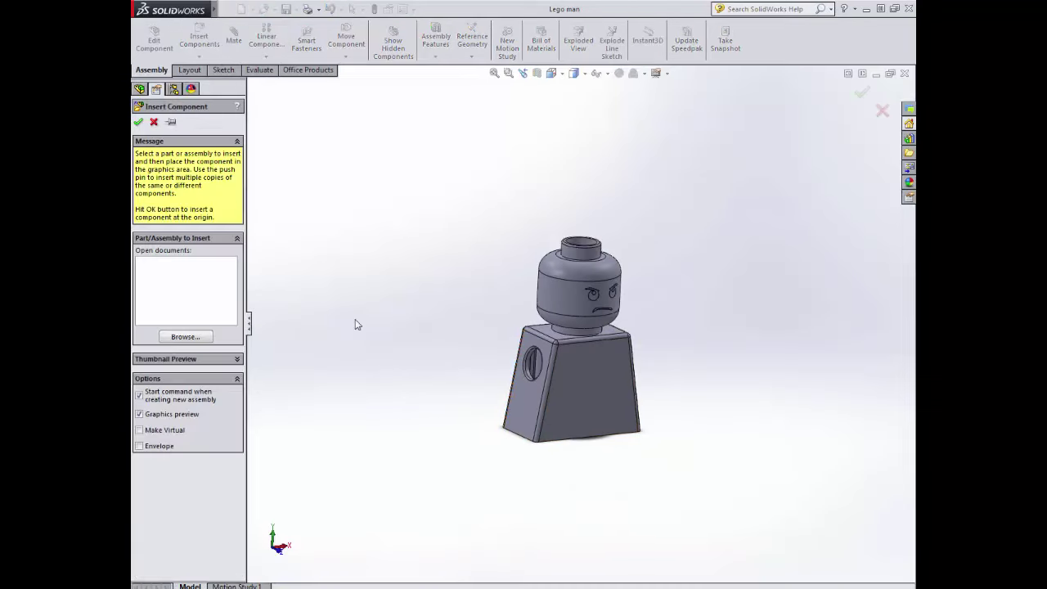
click(185, 337)
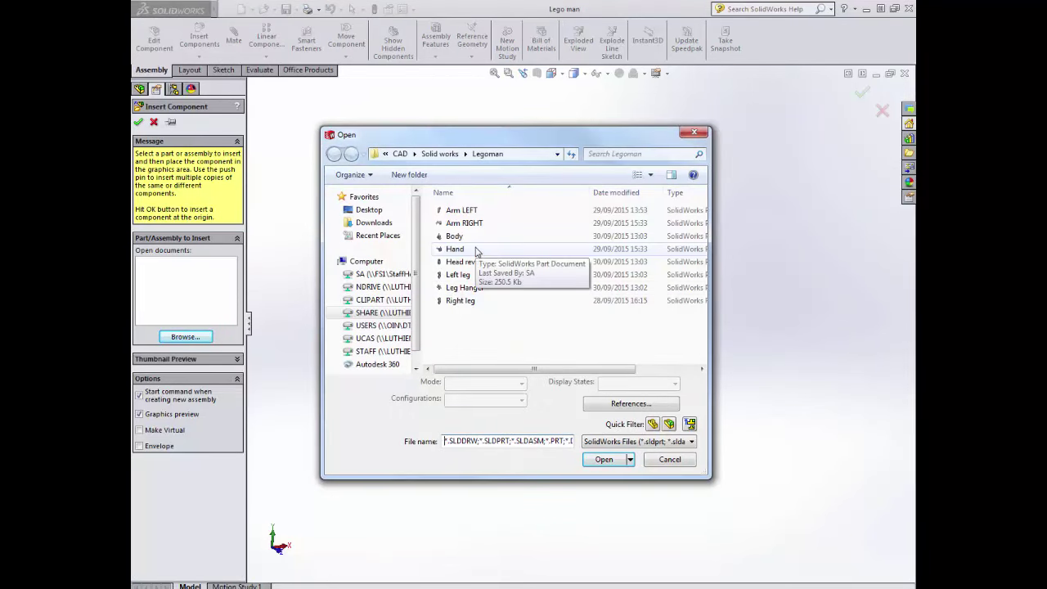
click(481, 293)
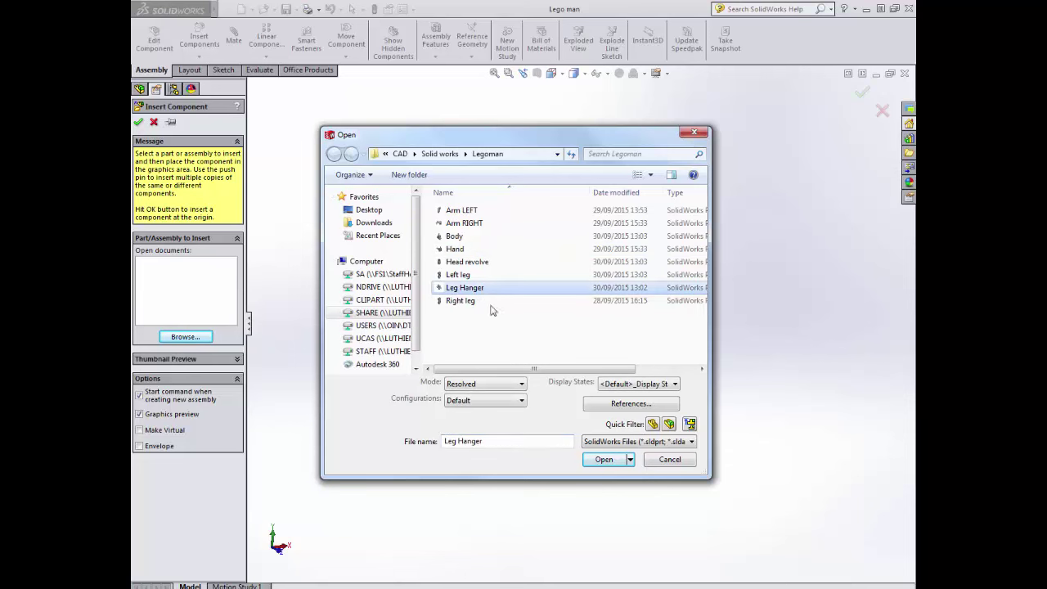
click(606, 462)
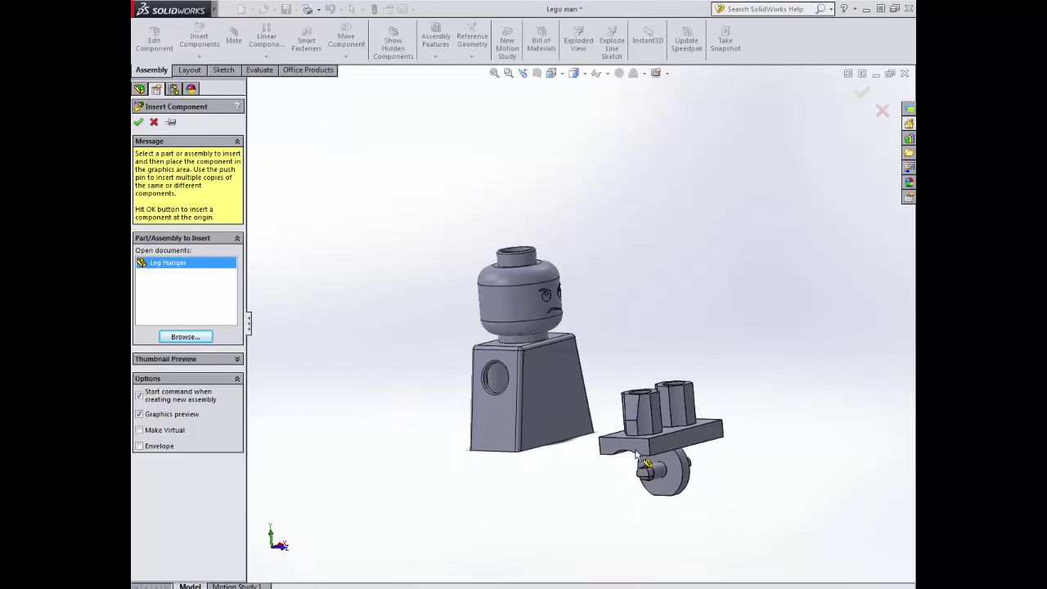
click(636, 454)
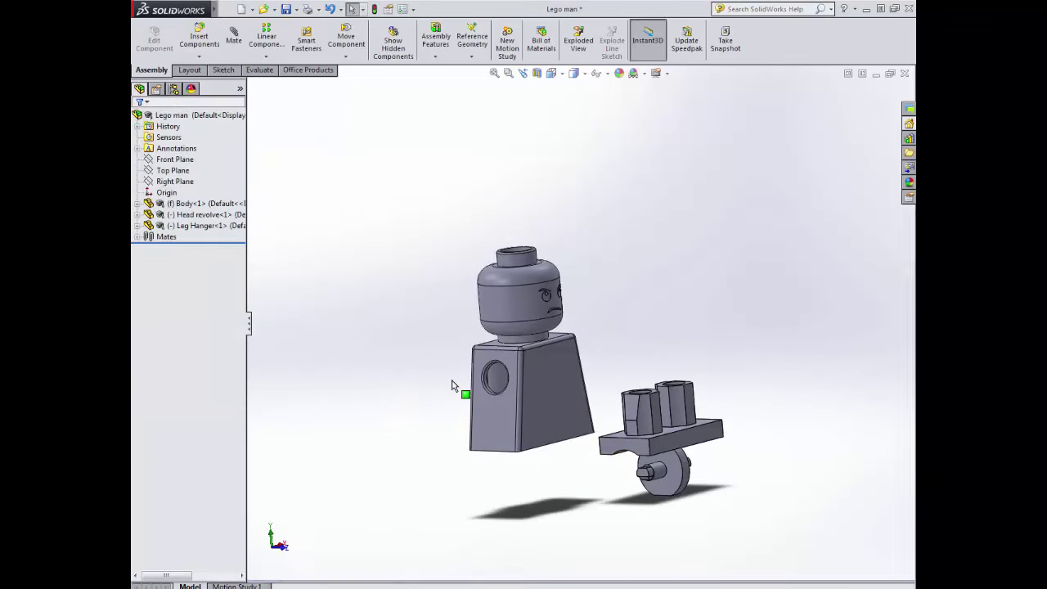
Add a coincident mate between the top face of the leg hanger's plate and the bottom rim face of the body.
click(234, 39)
middle_drag(607, 301, 620, 388)
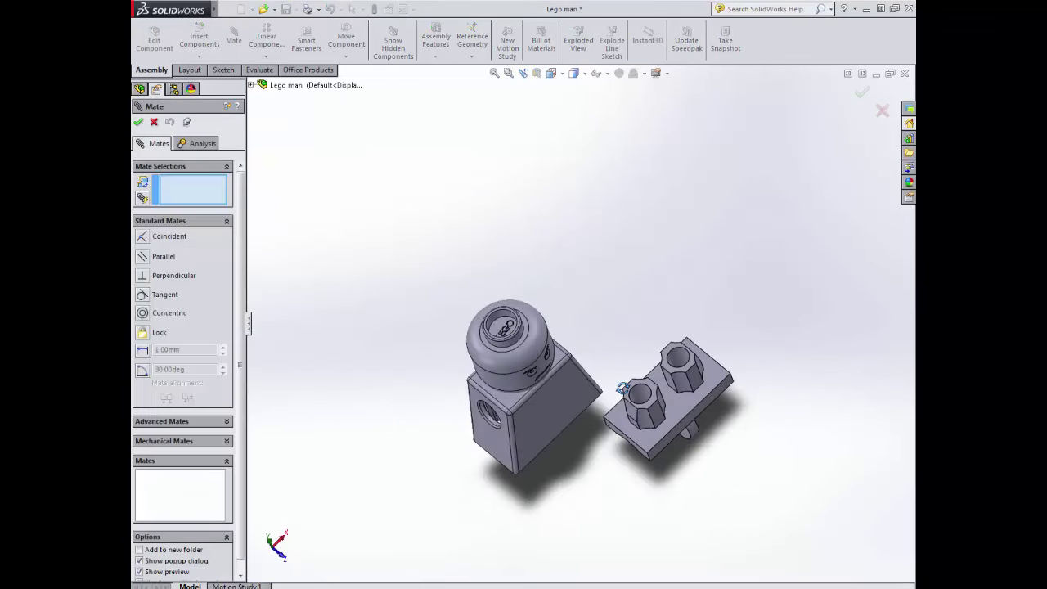
click(720, 379)
middle_drag(591, 434, 584, 234)
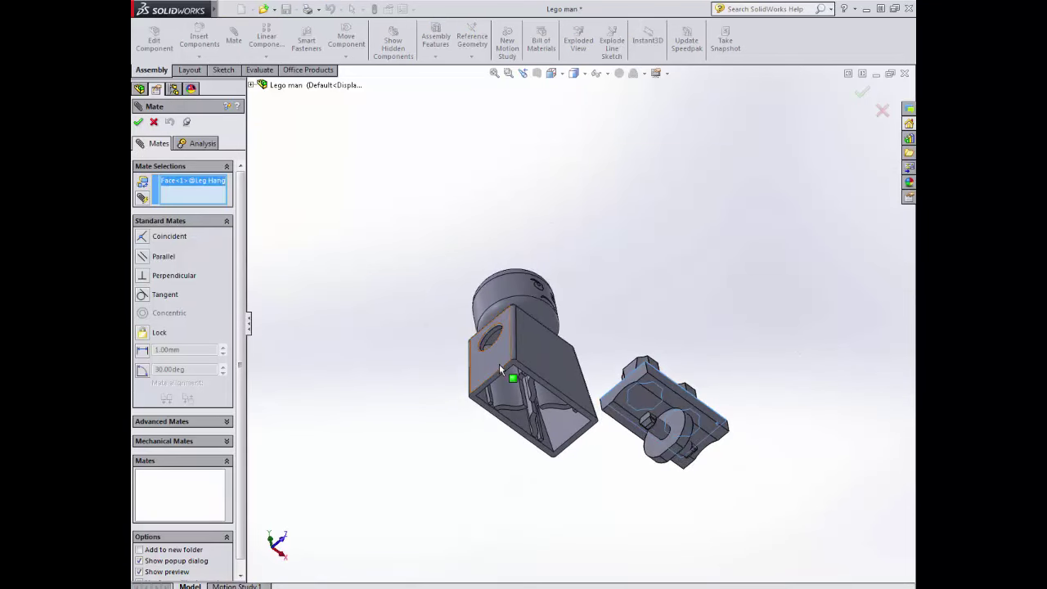
scroll(499, 364, down, 4)
click(558, 350)
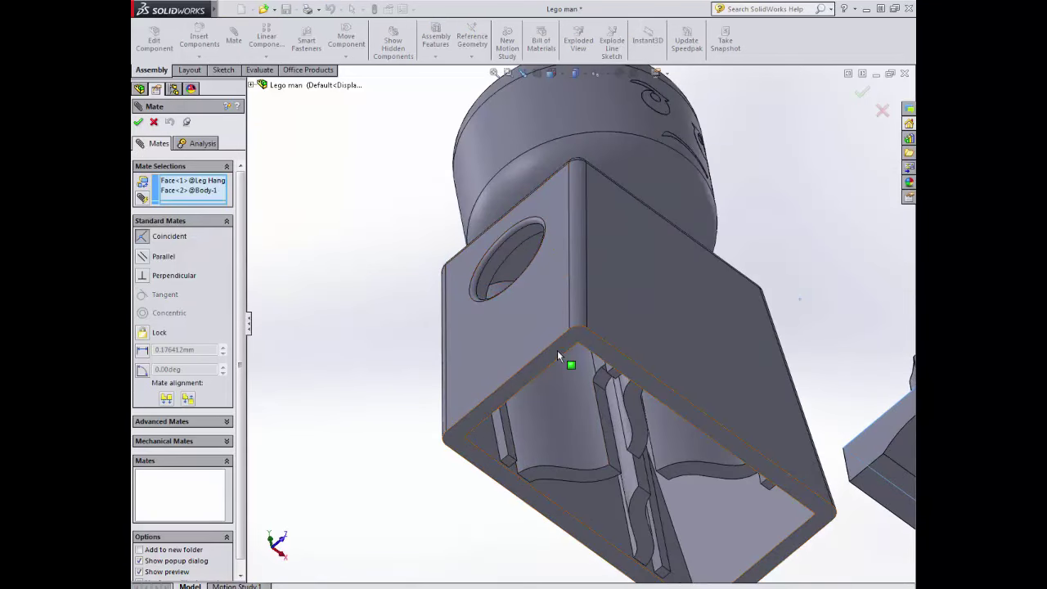
click(139, 121)
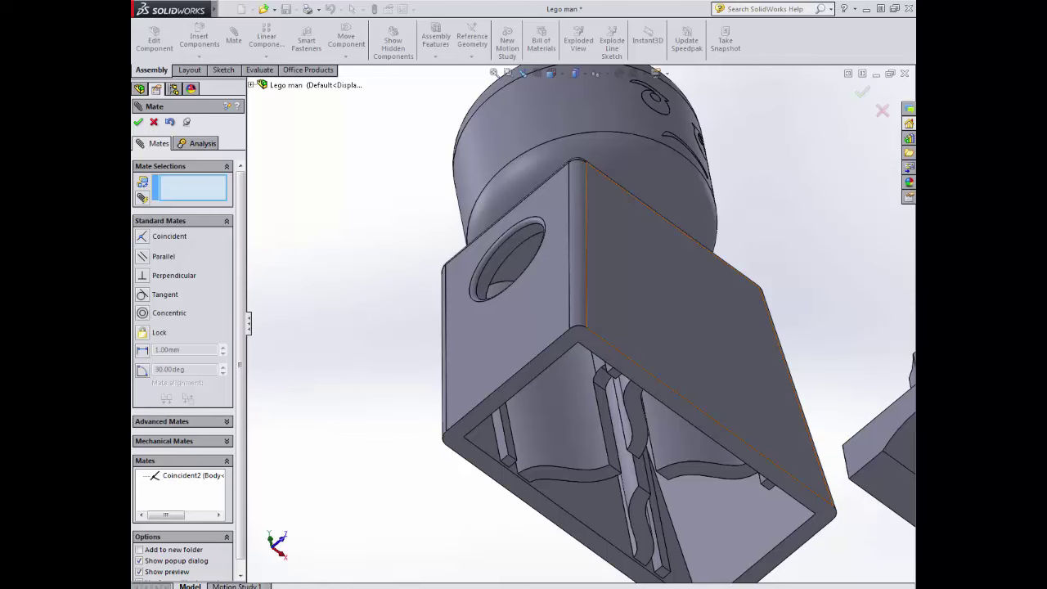
scroll(888, 364, up, 4)
middle_drag(777, 264, 694, 367)
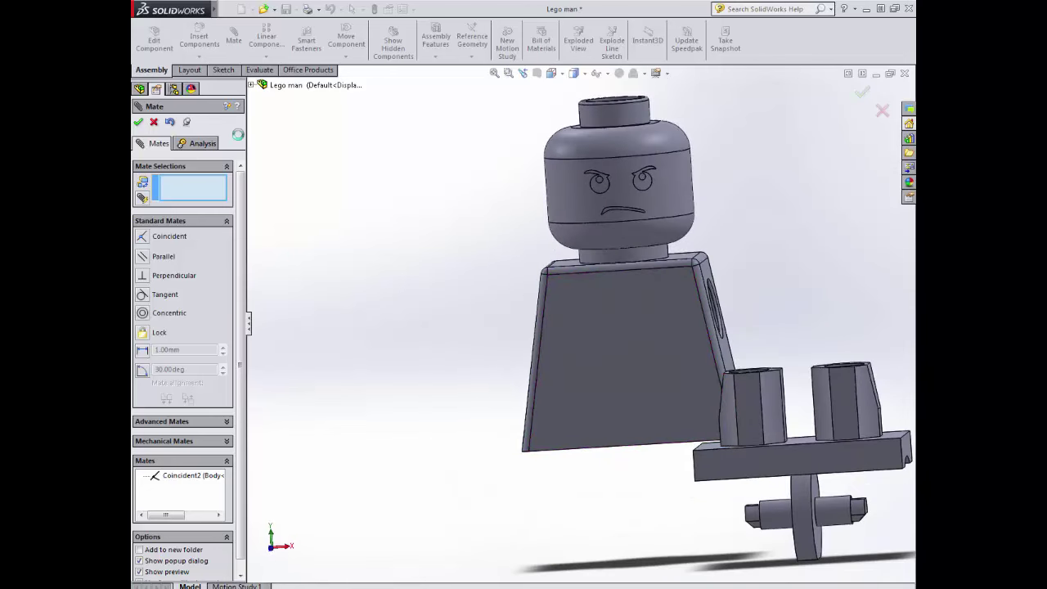
click(138, 121)
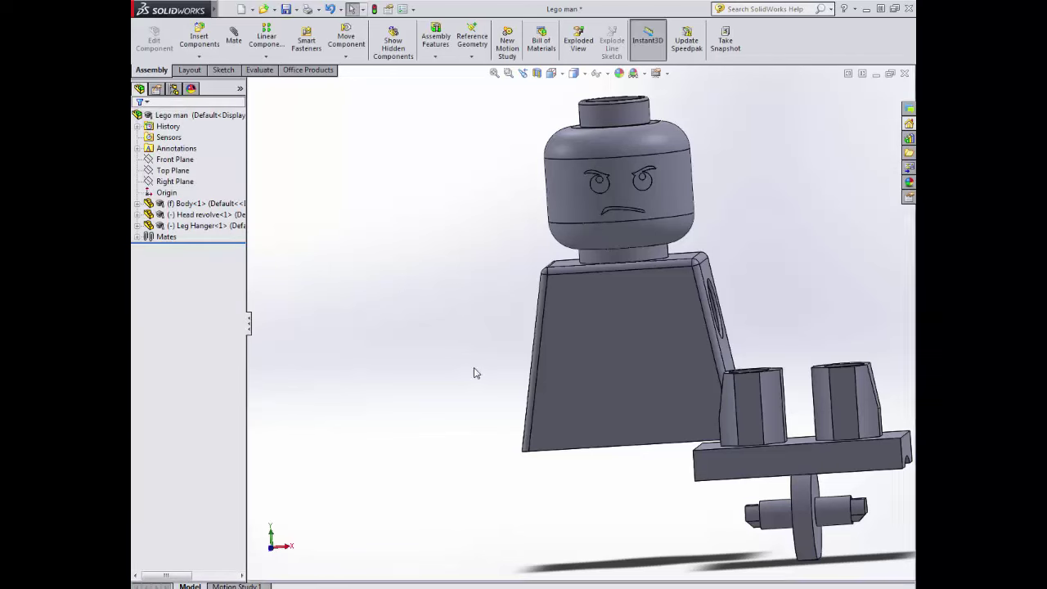
Try a coincident mate between the body's lower front edge and the long side face of the leg hanger's plate.
click(753, 481)
middle_drag(592, 475, 654, 417)
scroll(654, 417, down, 3)
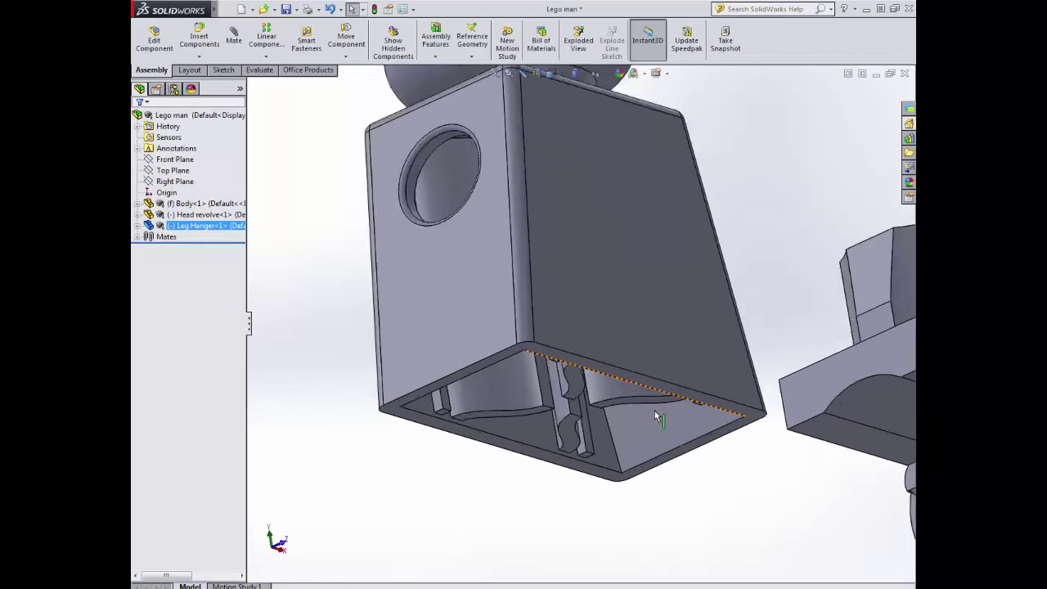
scroll(655, 417, down, 2)
click(654, 360)
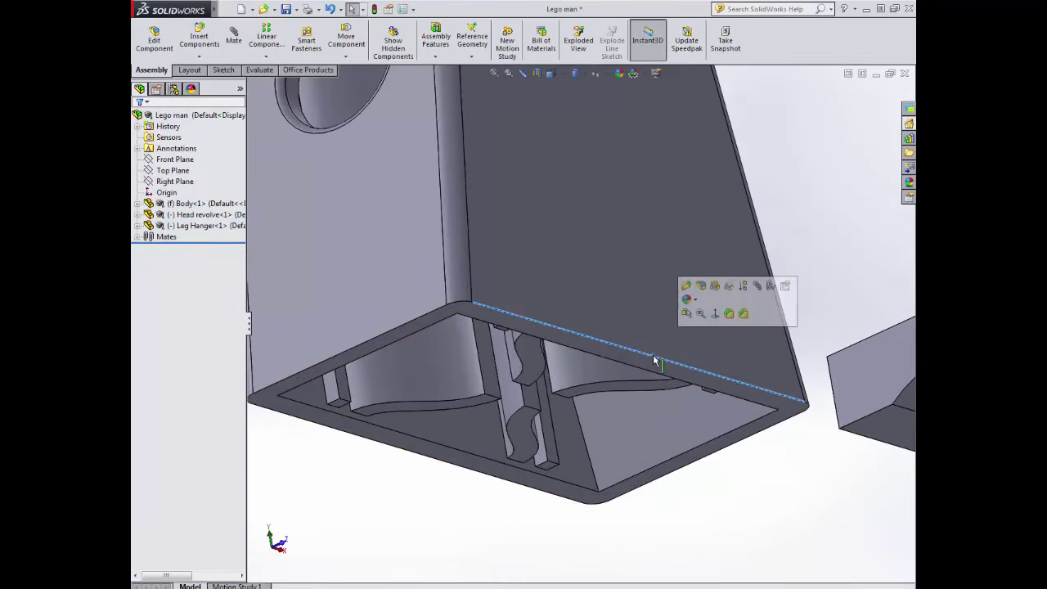
scroll(597, 441, up, 4)
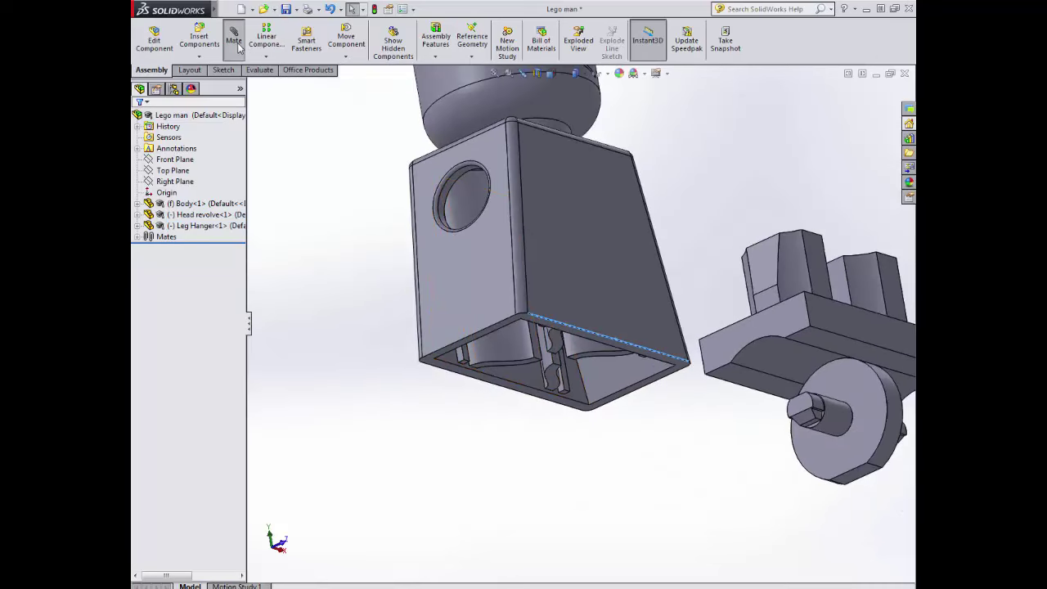
click(234, 37)
click(828, 326)
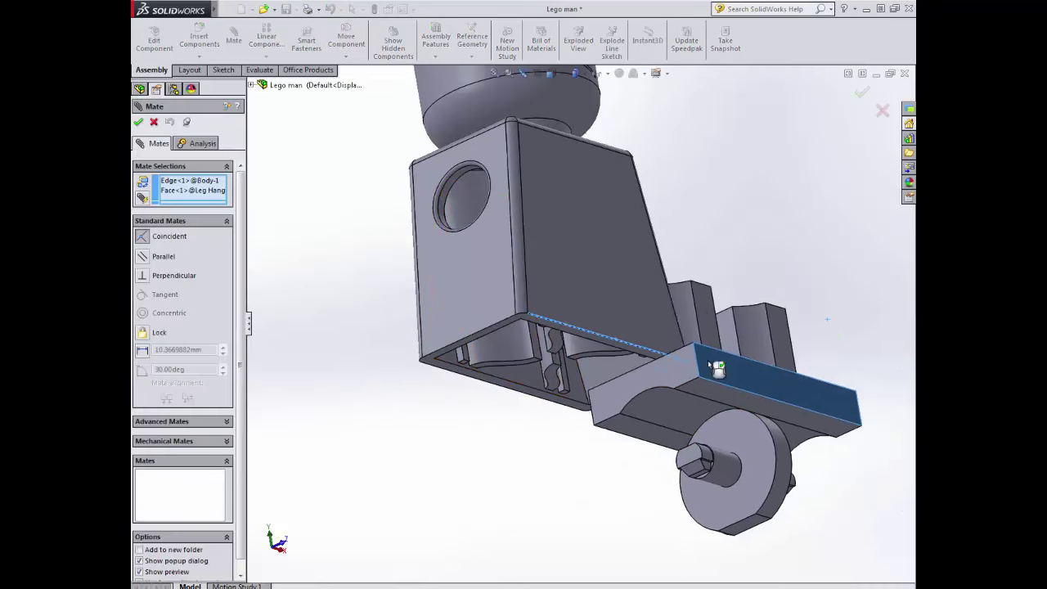
middle_drag(736, 376, 594, 390)
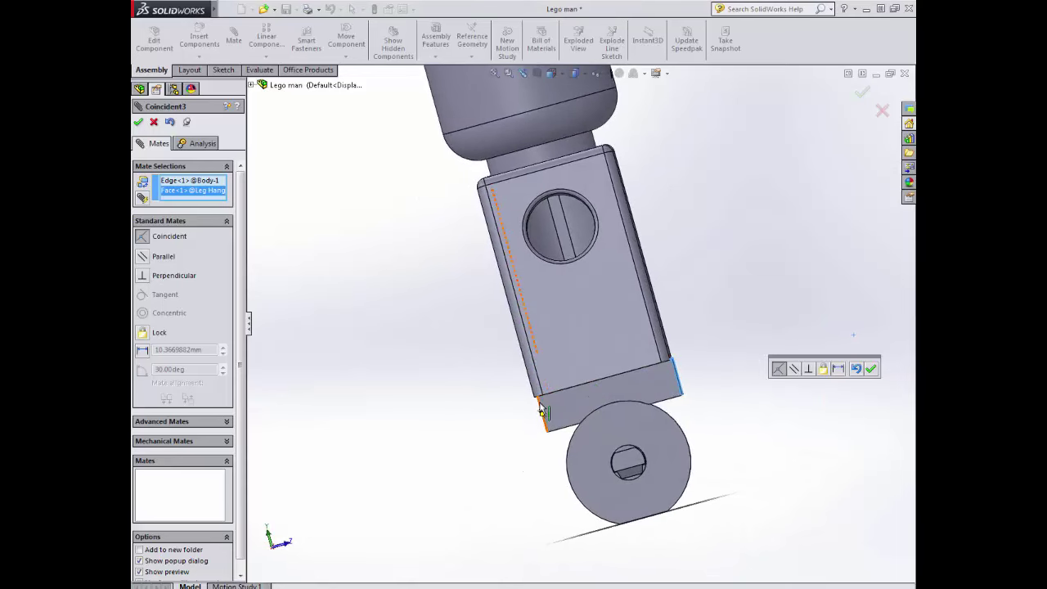
middle_drag(685, 374, 643, 509)
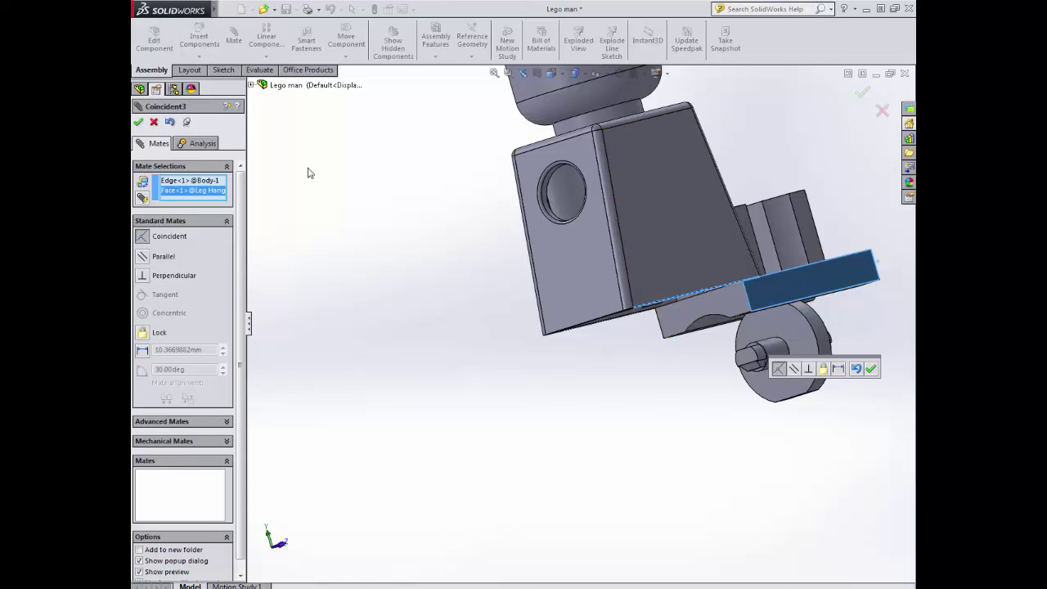
click(154, 123)
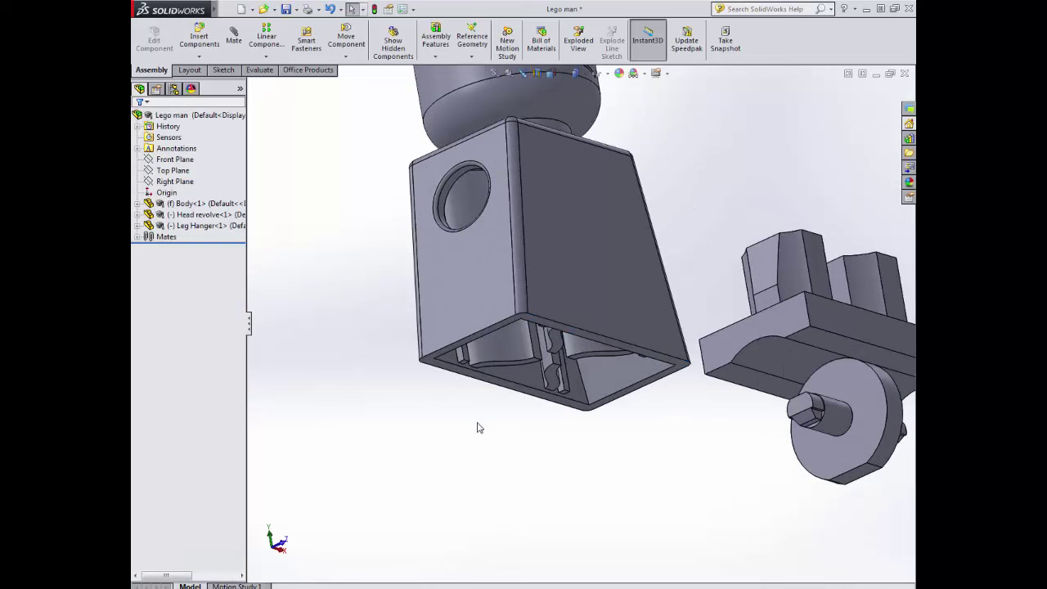
Expand the assembly's Mates folder to review the existing mates.
click(136, 238)
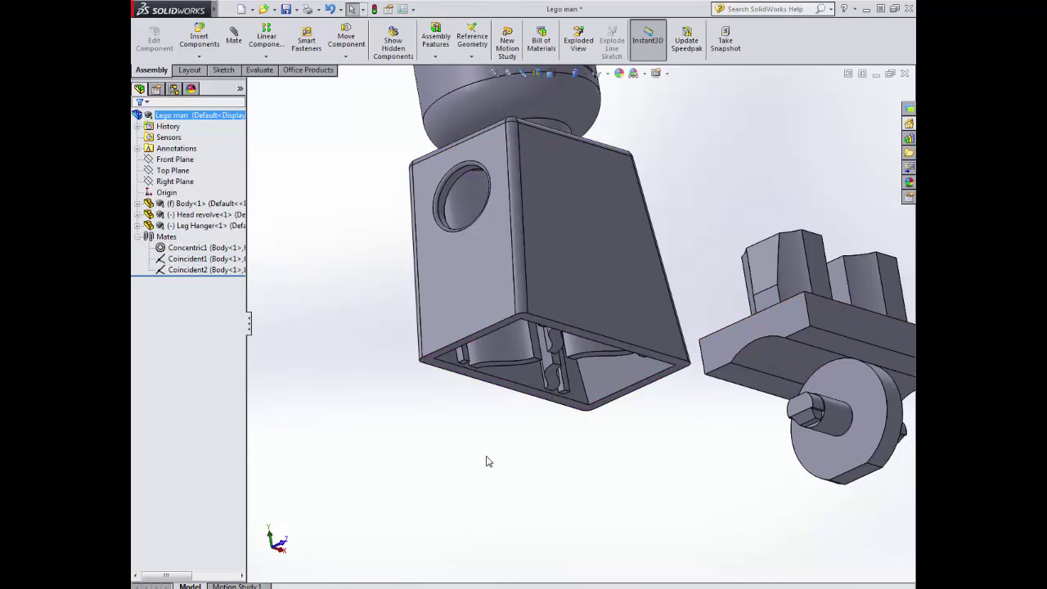
Set up a distance mate of 0.05 mm between the body's lower front edge and the long side face of the leg hanger's plate.
click(822, 302)
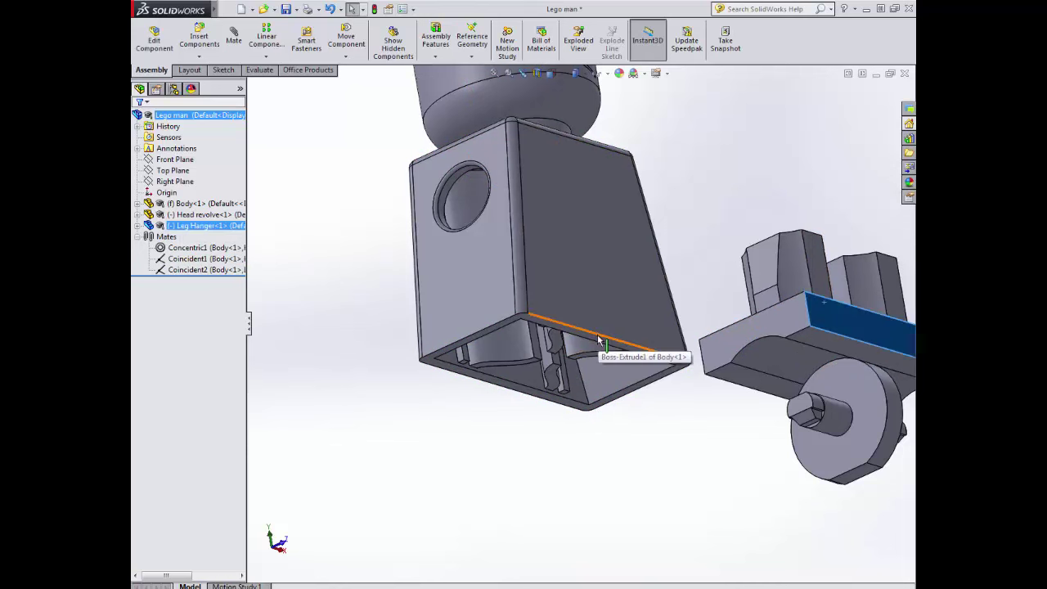
click(600, 342)
click(630, 265)
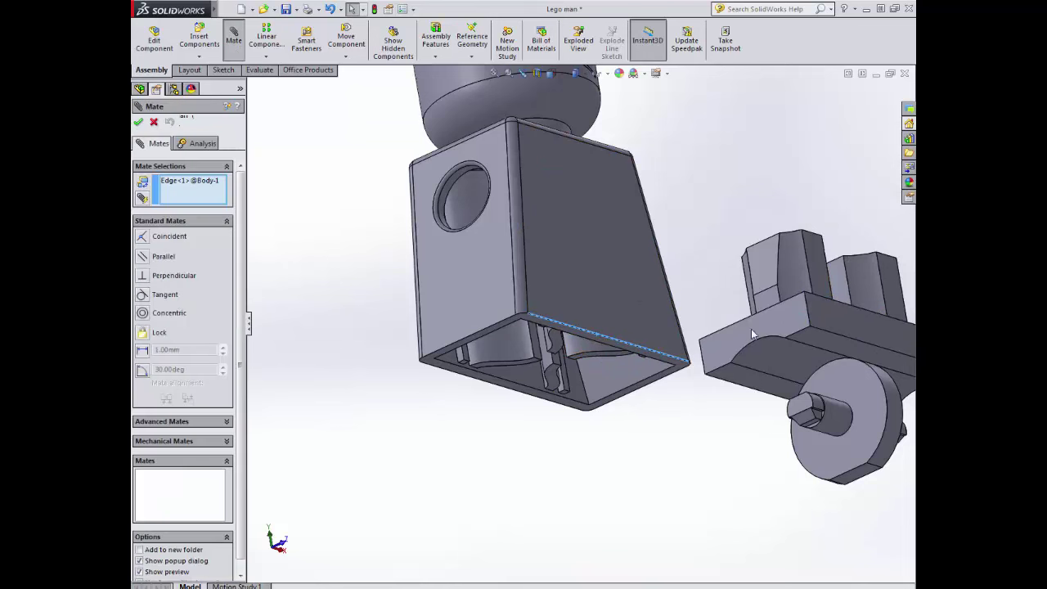
click(840, 323)
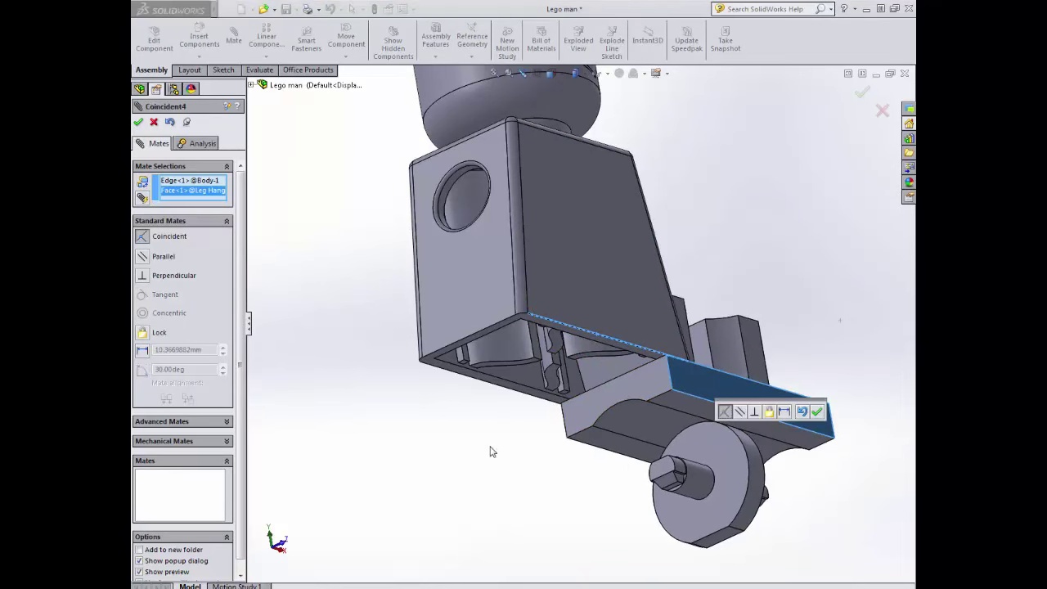
click(142, 350)
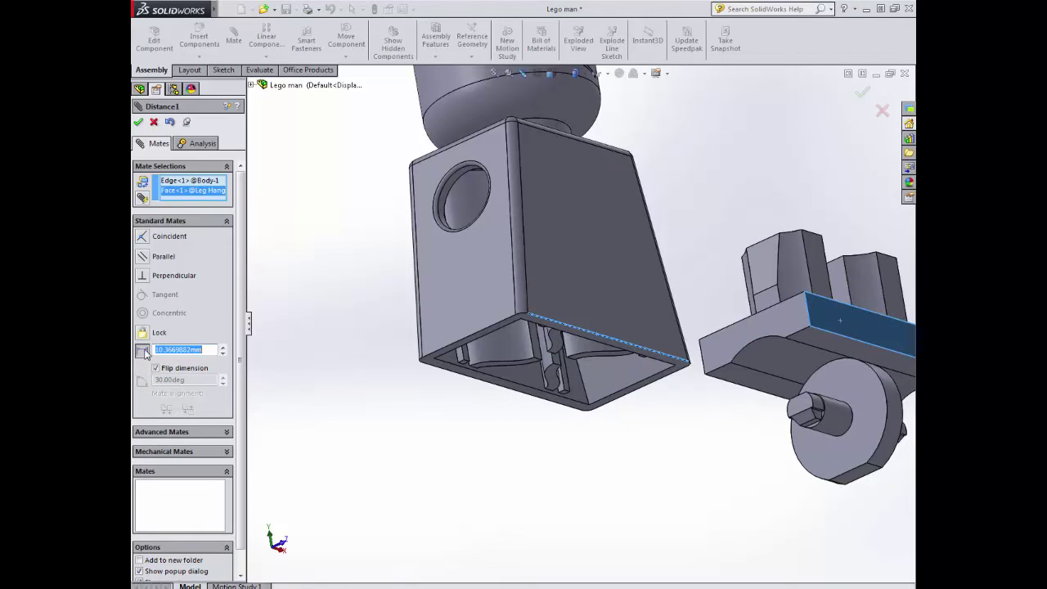
text(0.05)
key(Return)
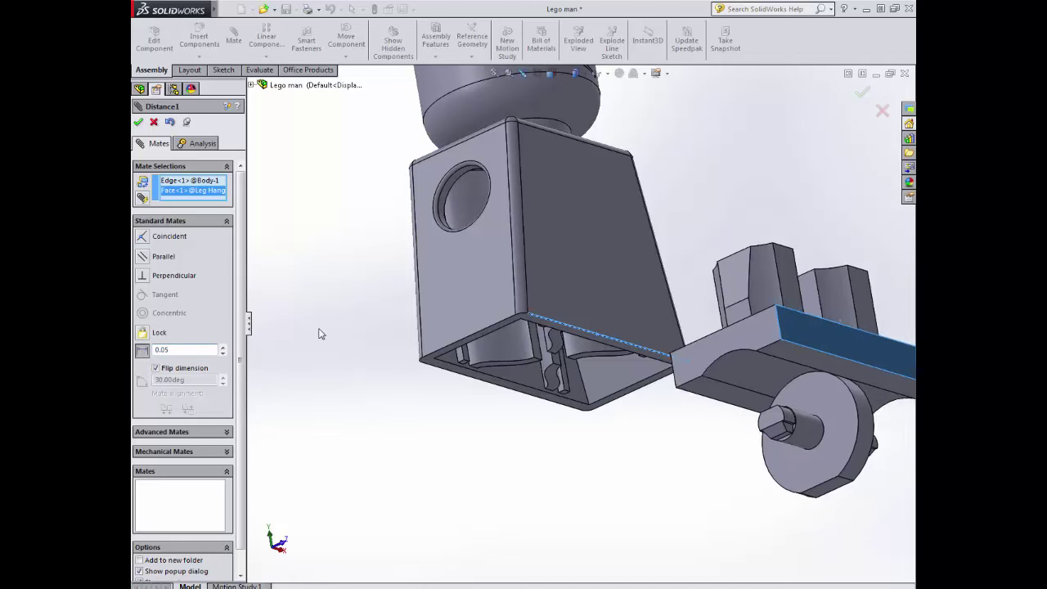
Inspect the leg hanger's offset from the body, reverse the mate's distance direction and accept the mate.
middle_drag(364, 401, 428, 362)
scroll(536, 398, down, 5)
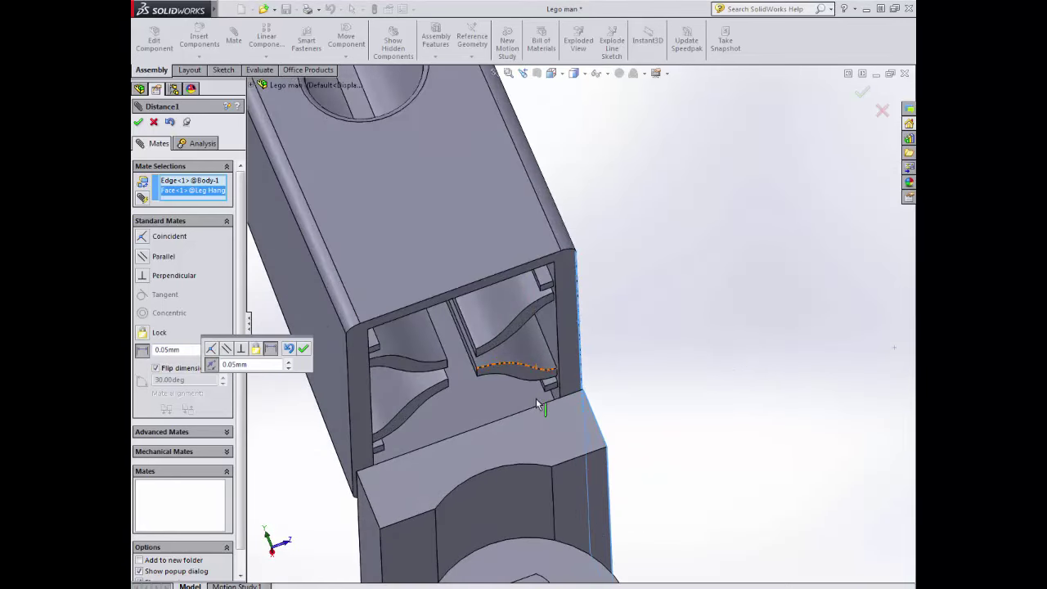
scroll(517, 395, down, 2)
scroll(517, 396, down, 4)
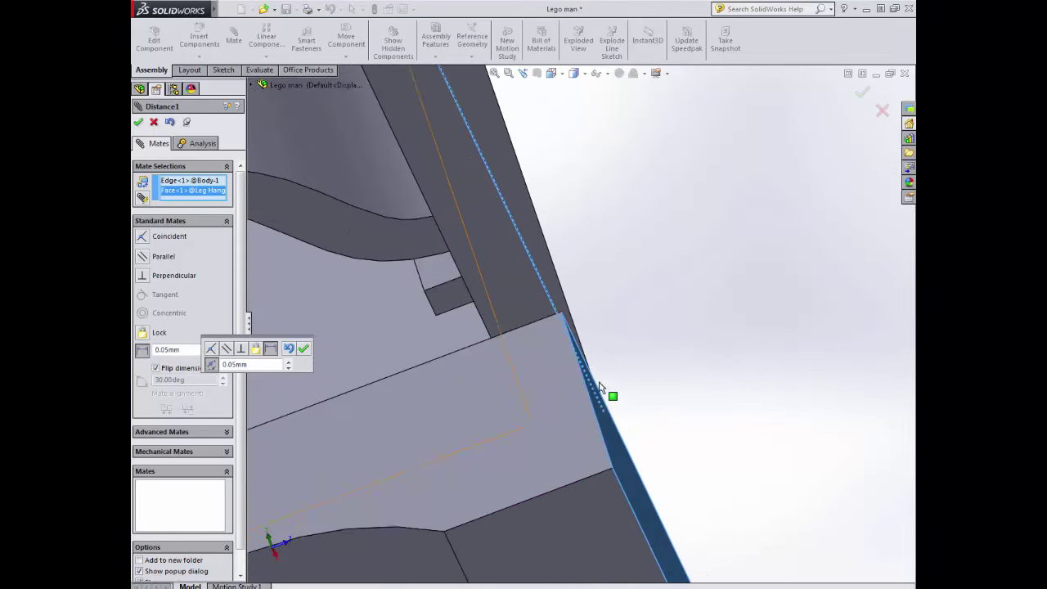
middle_drag(571, 353, 386, 450)
scroll(442, 426, up, 5)
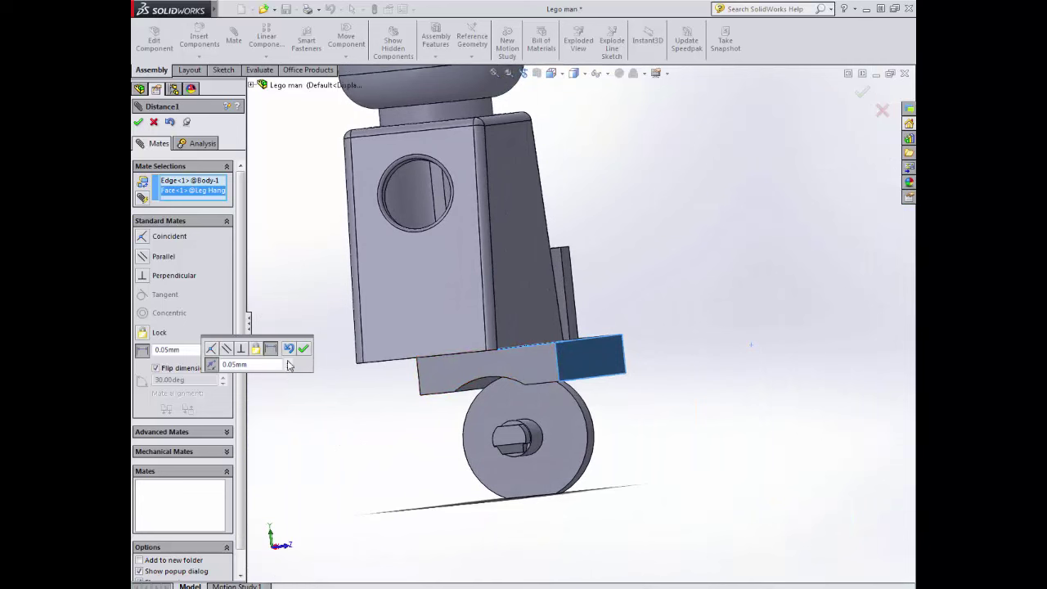
click(155, 369)
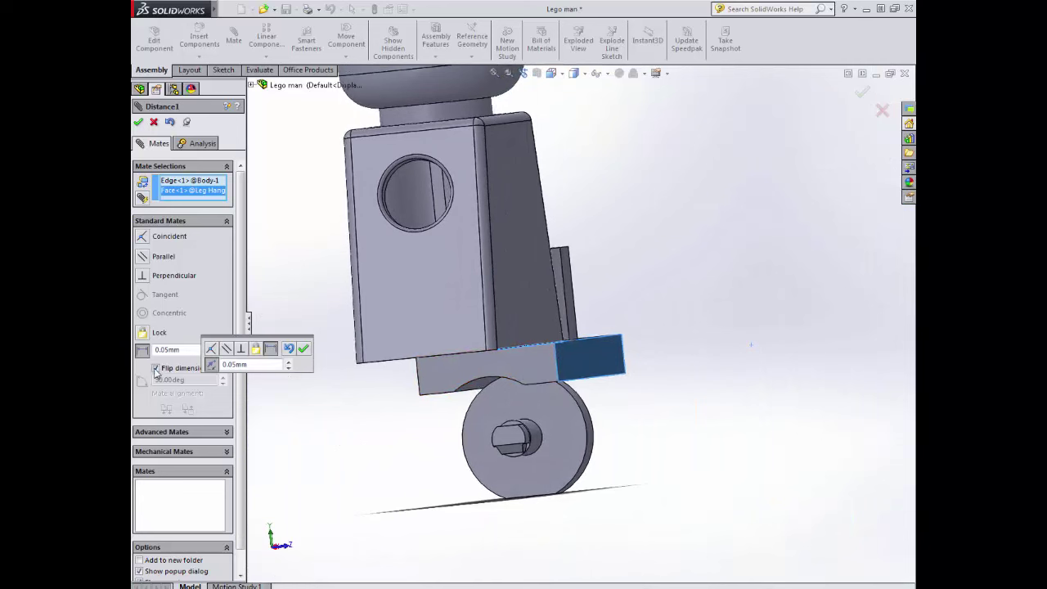
middle_drag(491, 383, 538, 346)
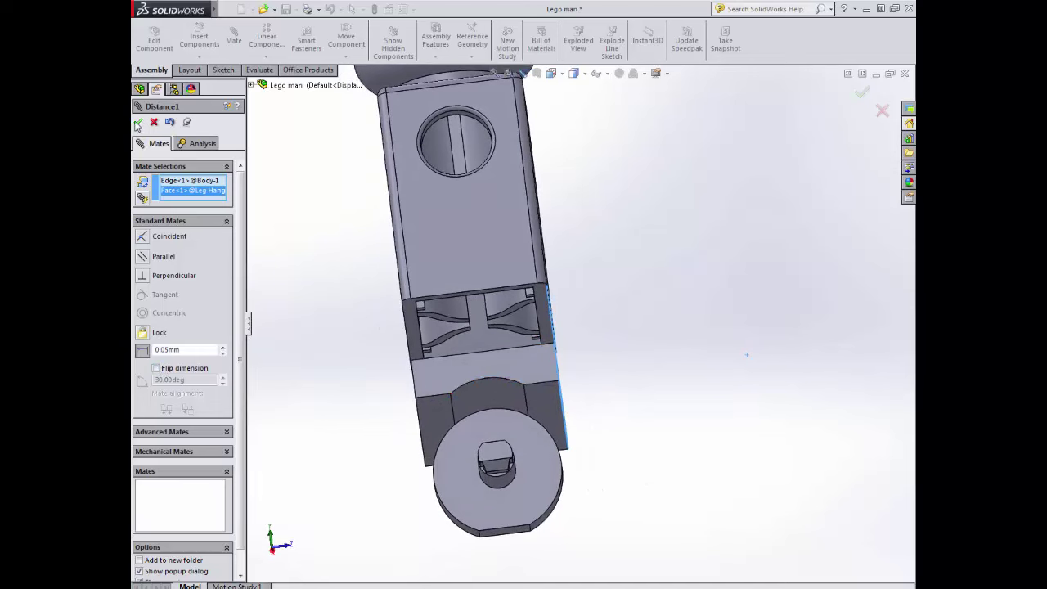
click(137, 122)
Add a 0.42 mm distance mate between the leg hanger plate's end face and the body's bottom edge below the arm hole.
middle_drag(346, 362, 379, 299)
click(444, 377)
scroll(409, 307, down, 4)
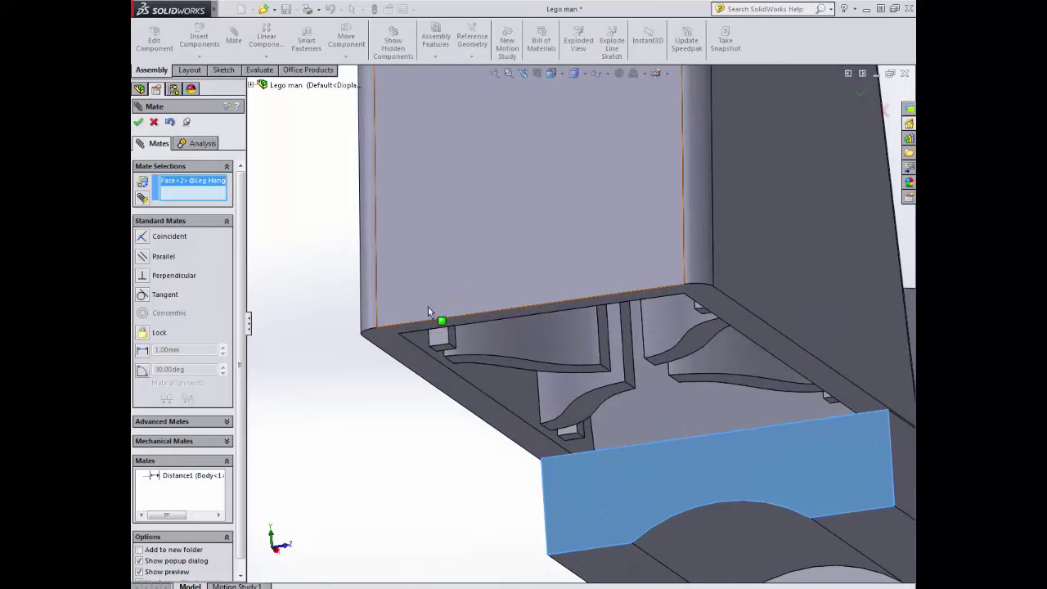
click(431, 320)
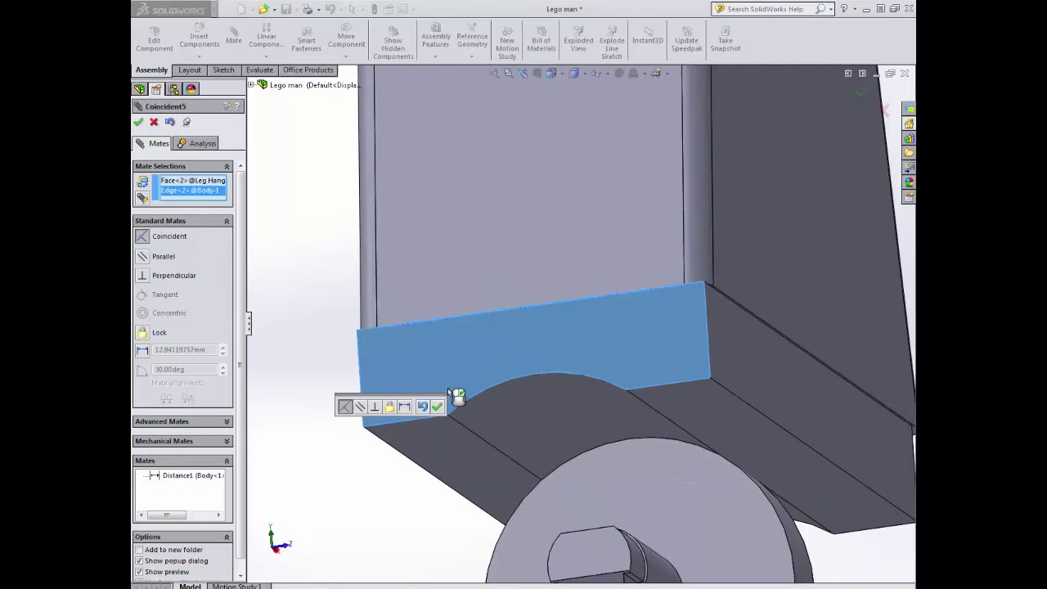
middle_drag(449, 377, 368, 398)
scroll(642, 317, up, 5)
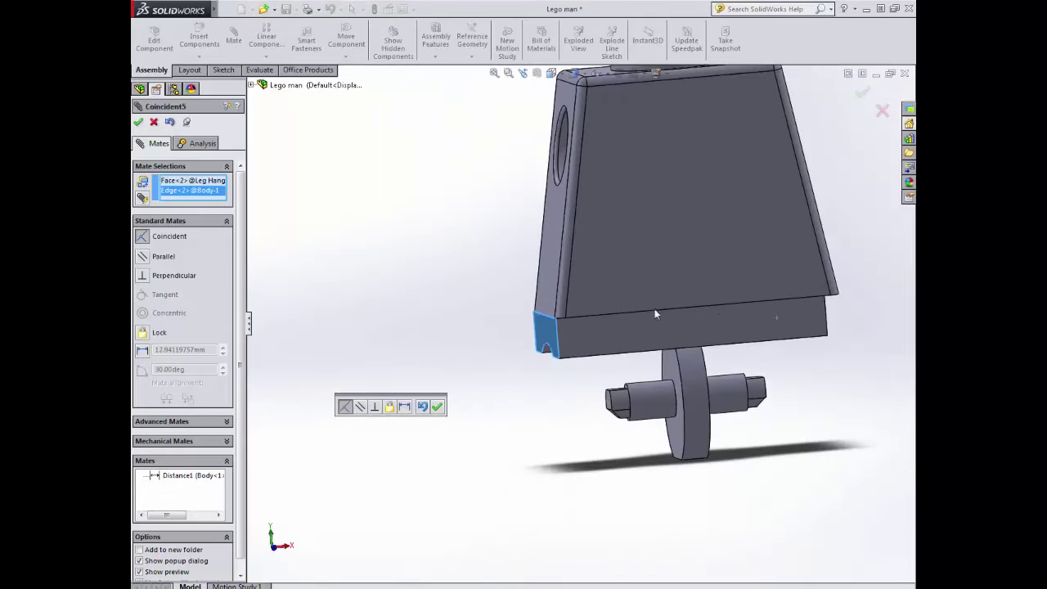
middle_drag(654, 314, 677, 311)
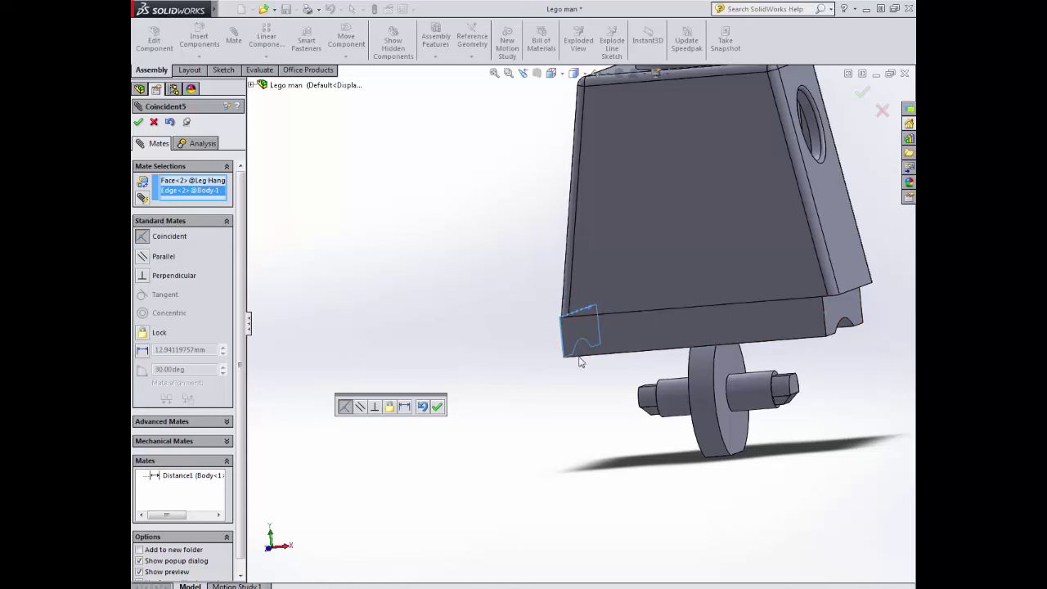
click(143, 350)
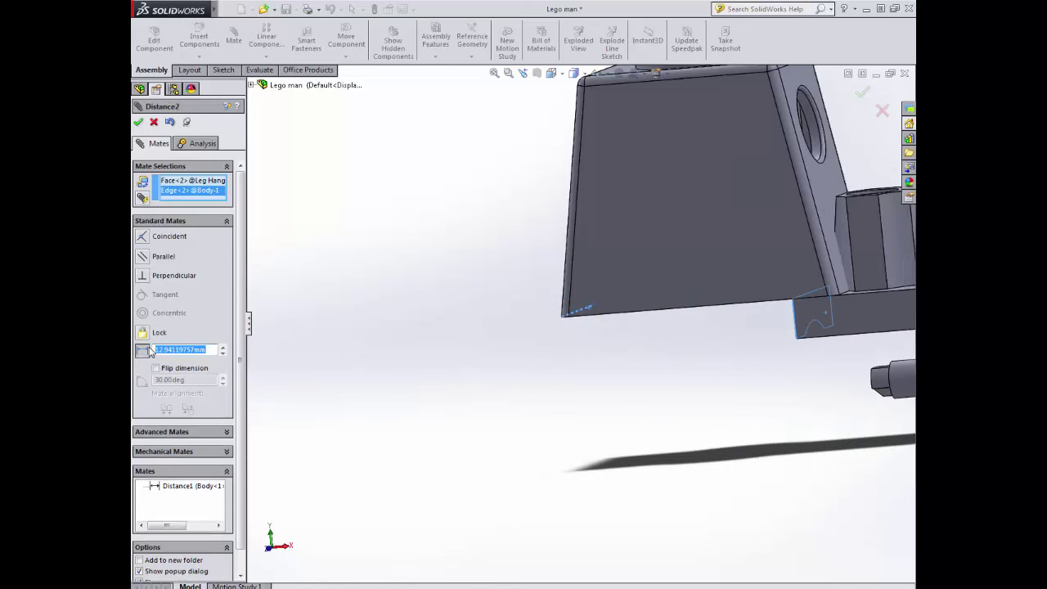
key(BackSpace)
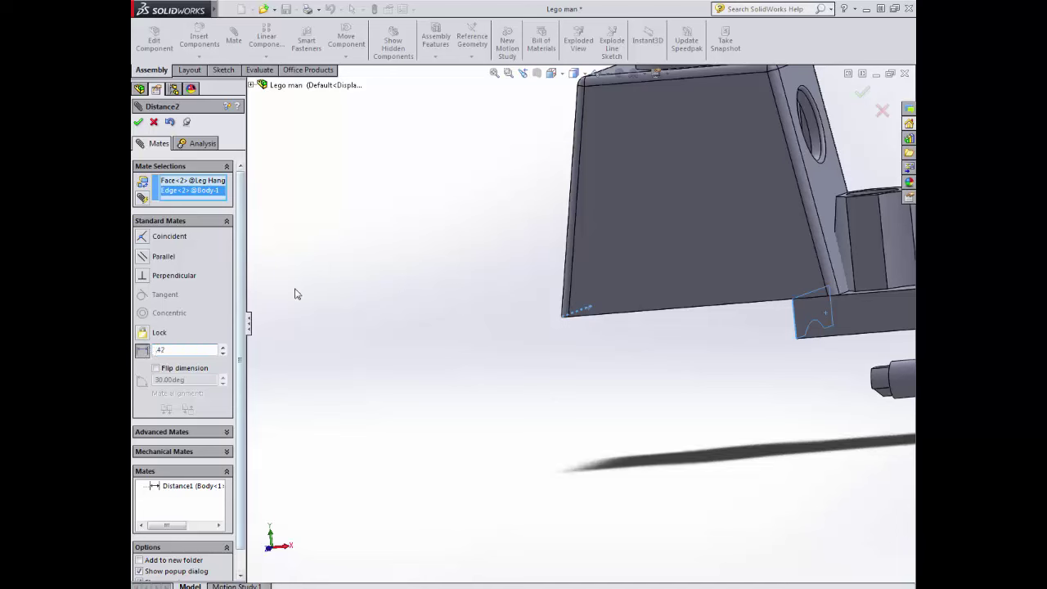
key(Return)
middle_drag(333, 297, 349, 323)
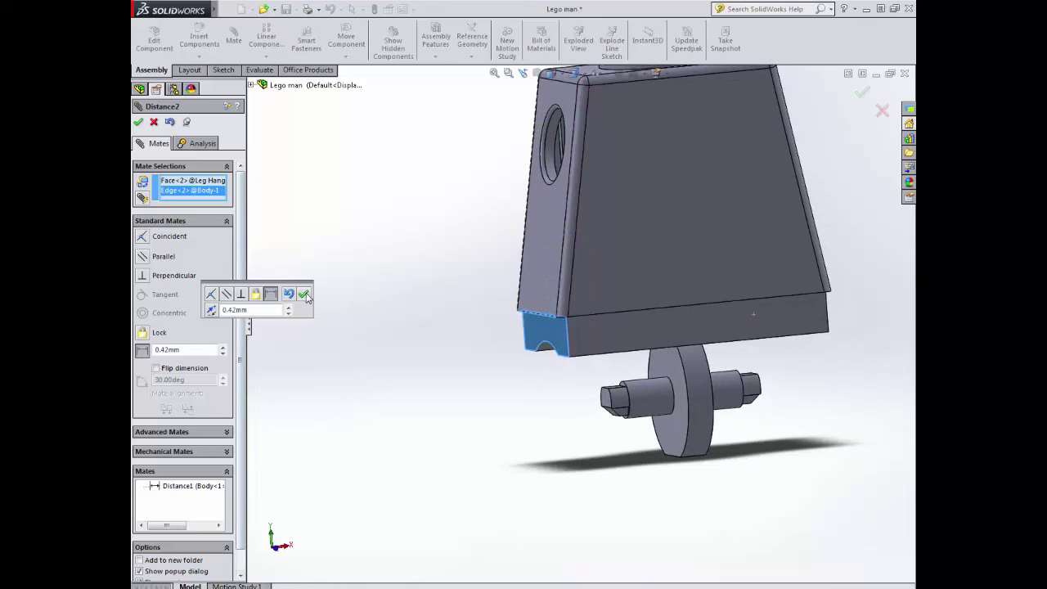
click(304, 294)
click(139, 122)
Save the Lego man assembly and switch to its drawing.
scroll(508, 356, up, 5)
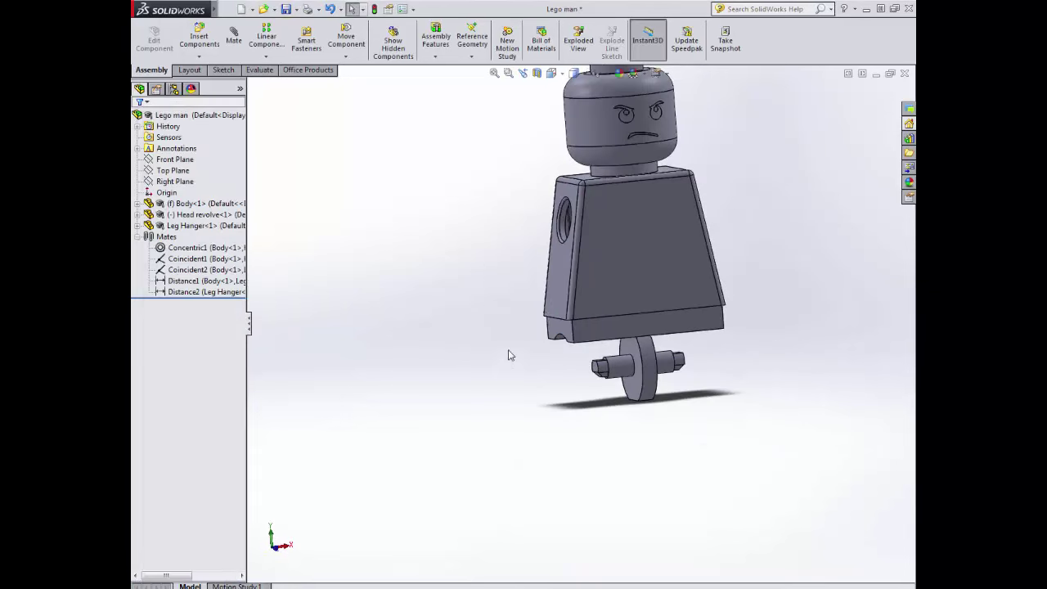
middle_drag(507, 355, 529, 335)
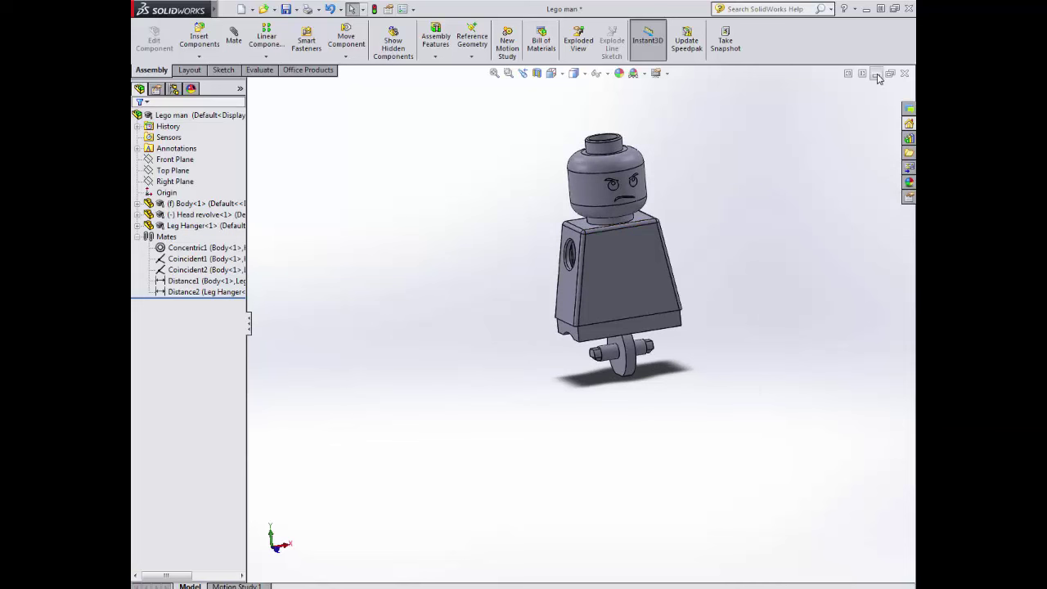
click(286, 10)
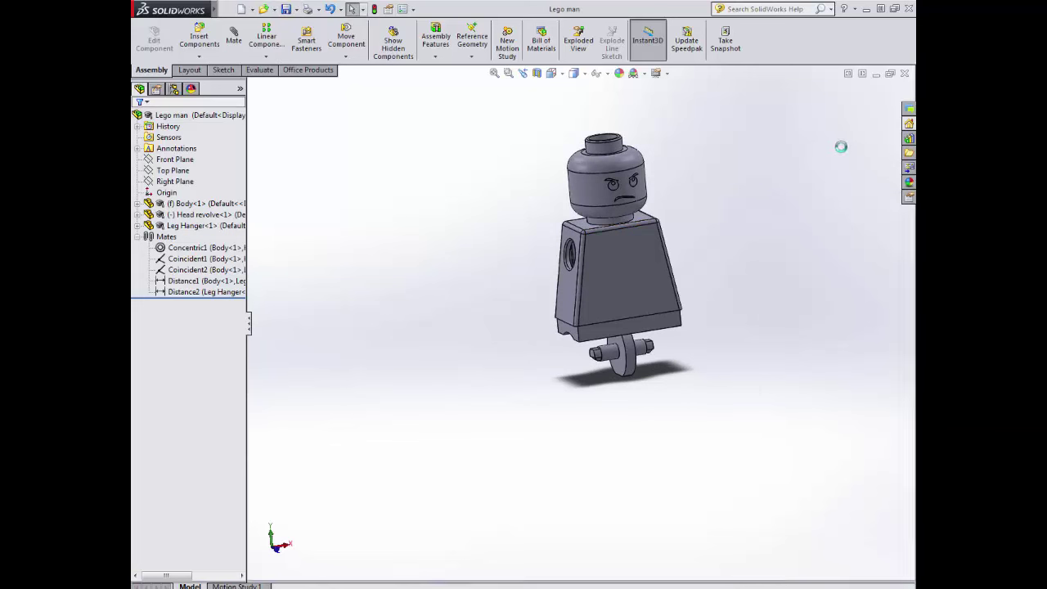
click(877, 75)
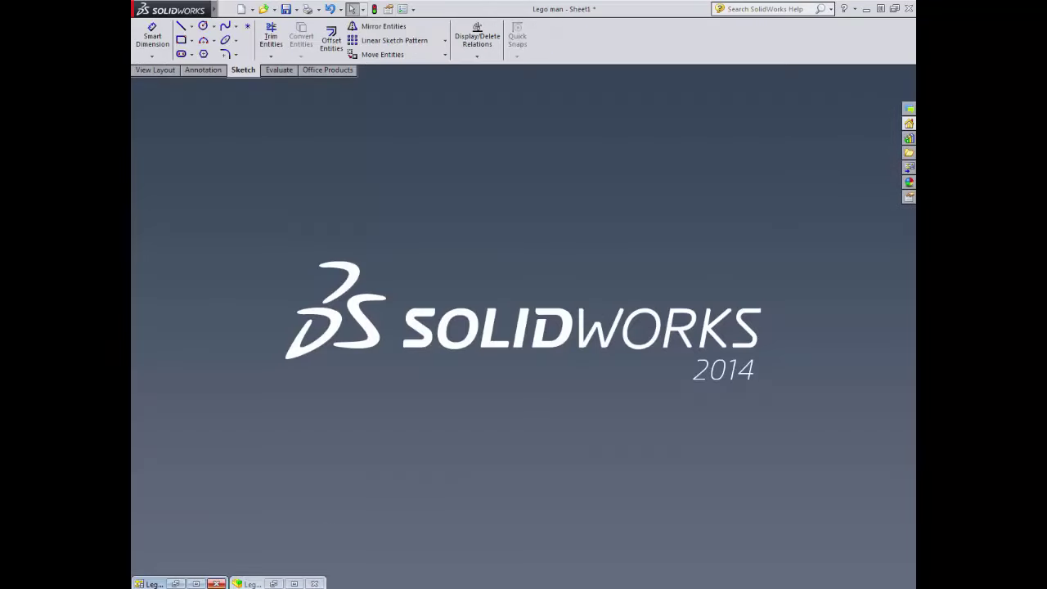
click(197, 583)
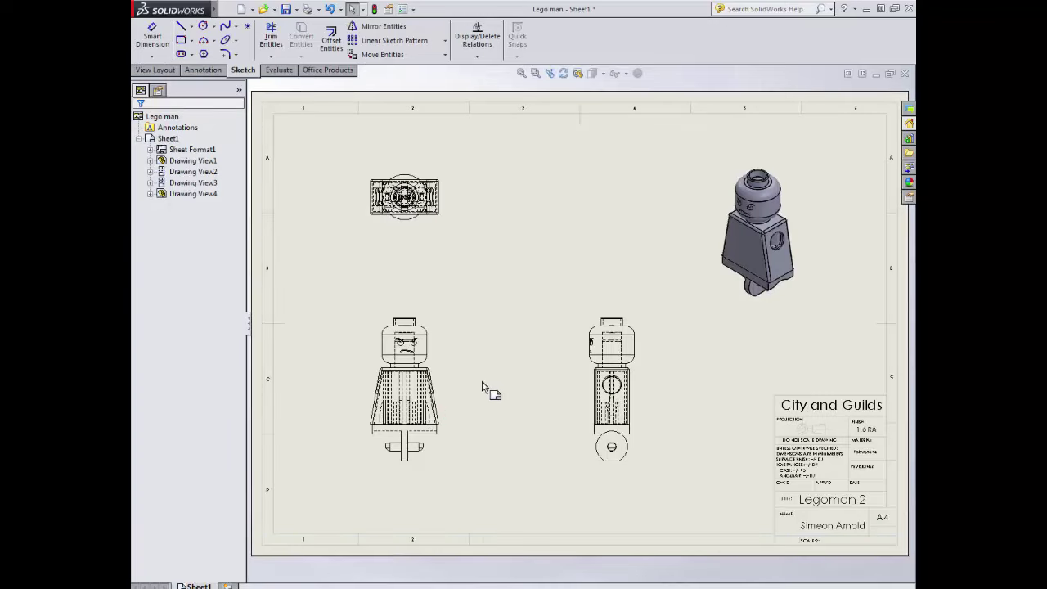
Change the title in the drawing's sheet format to Legoman 3 and return to editing the sheet.
right_click(729, 473)
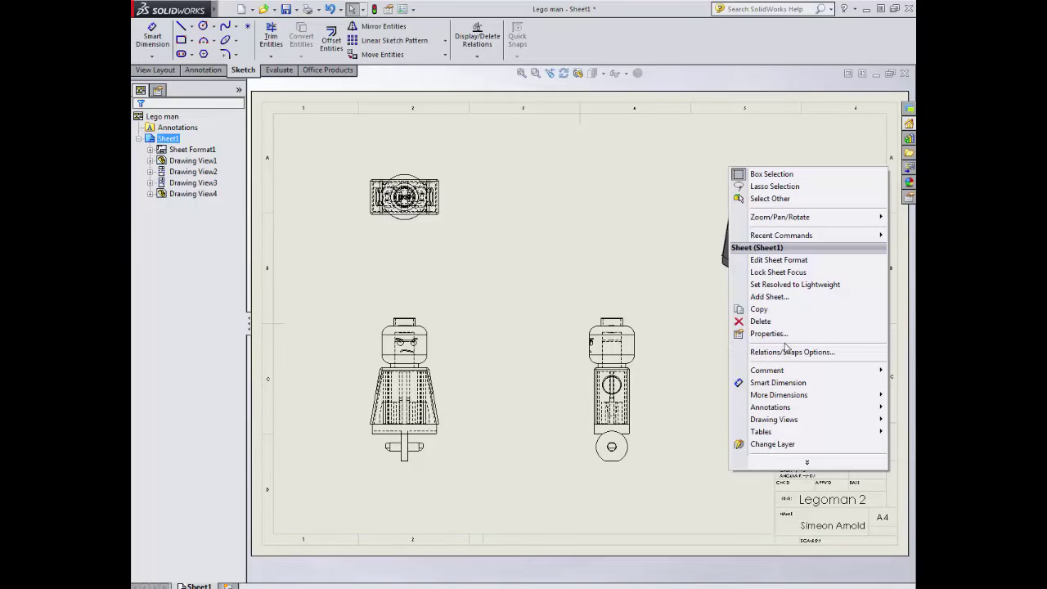
click(781, 260)
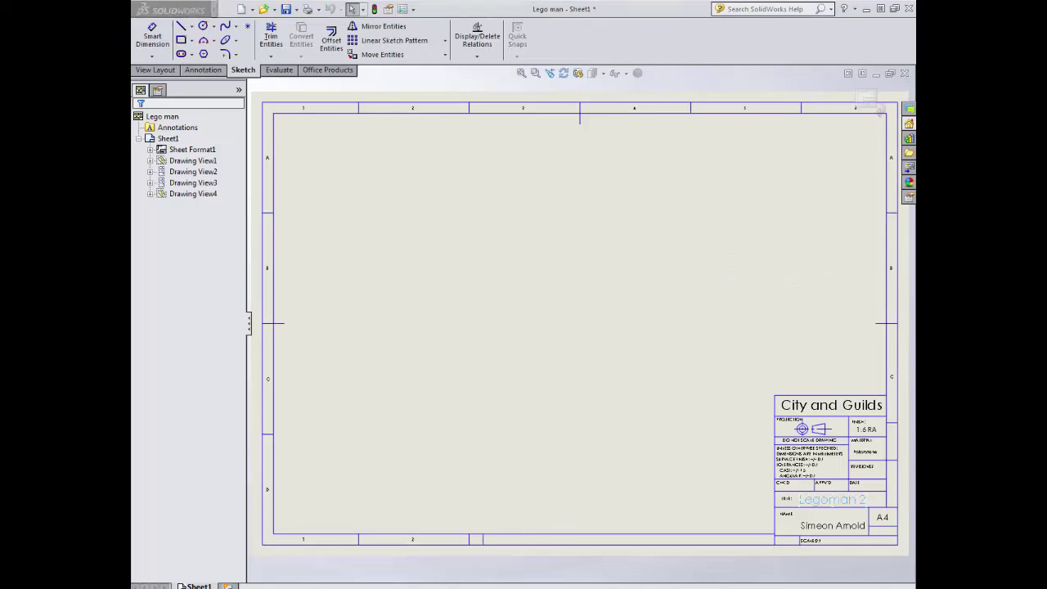
double_click(864, 504)
click(866, 504)
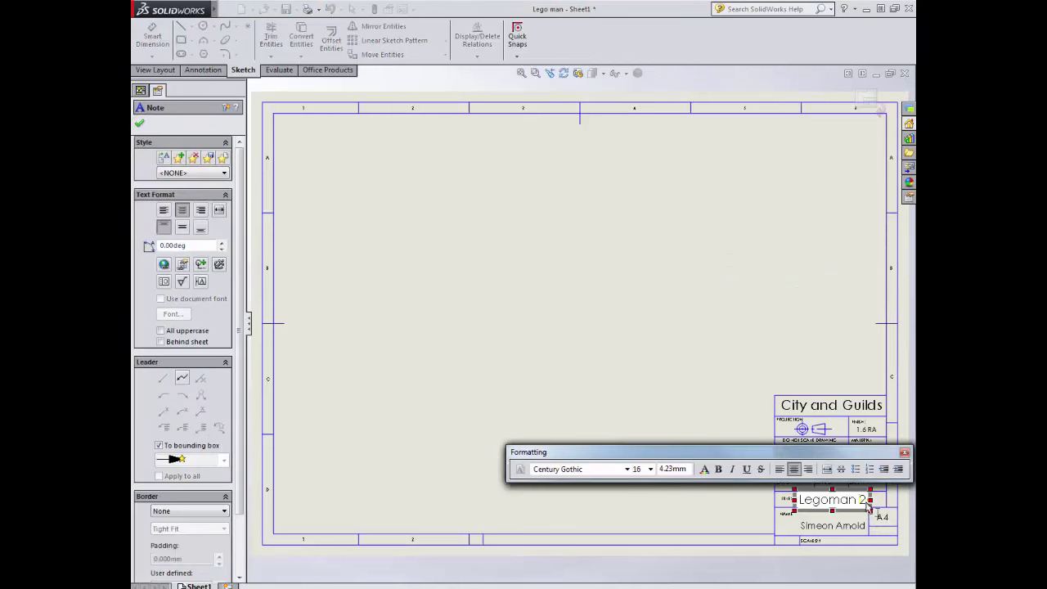
key(BackSpace)
text(3)
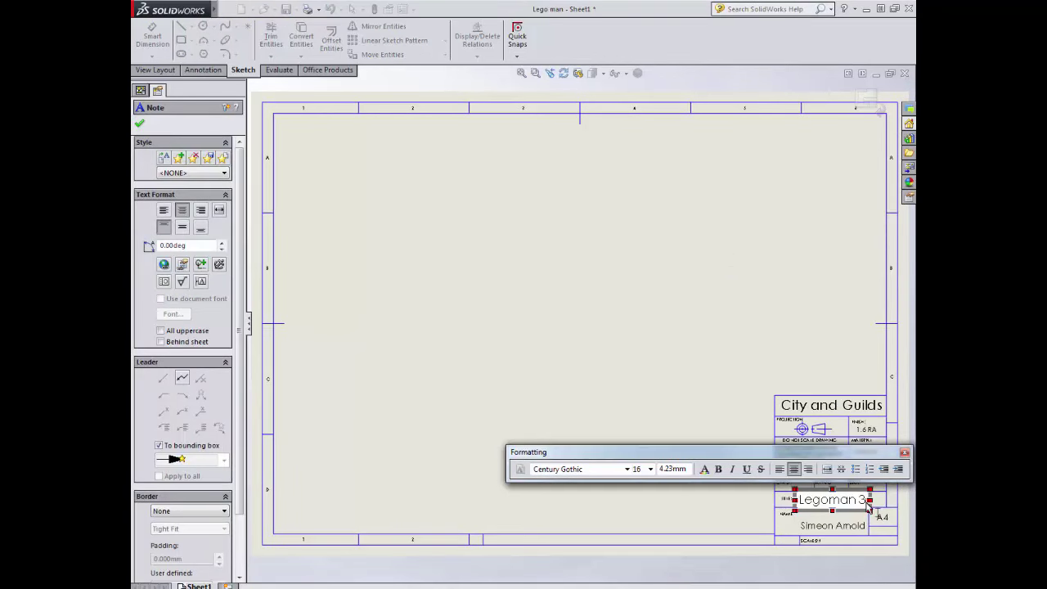
click(680, 389)
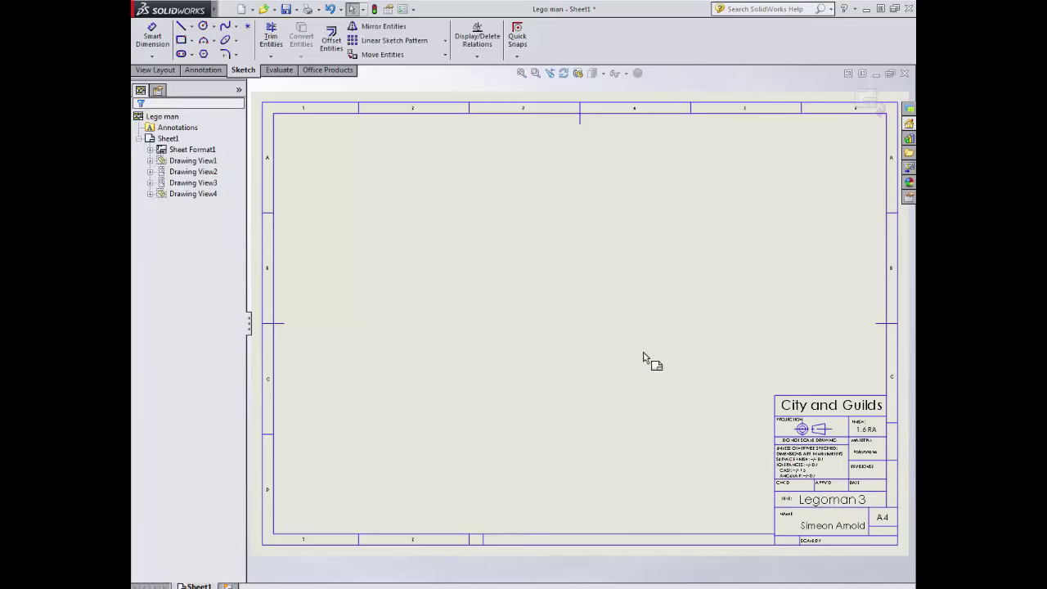
right_click(587, 301)
click(647, 401)
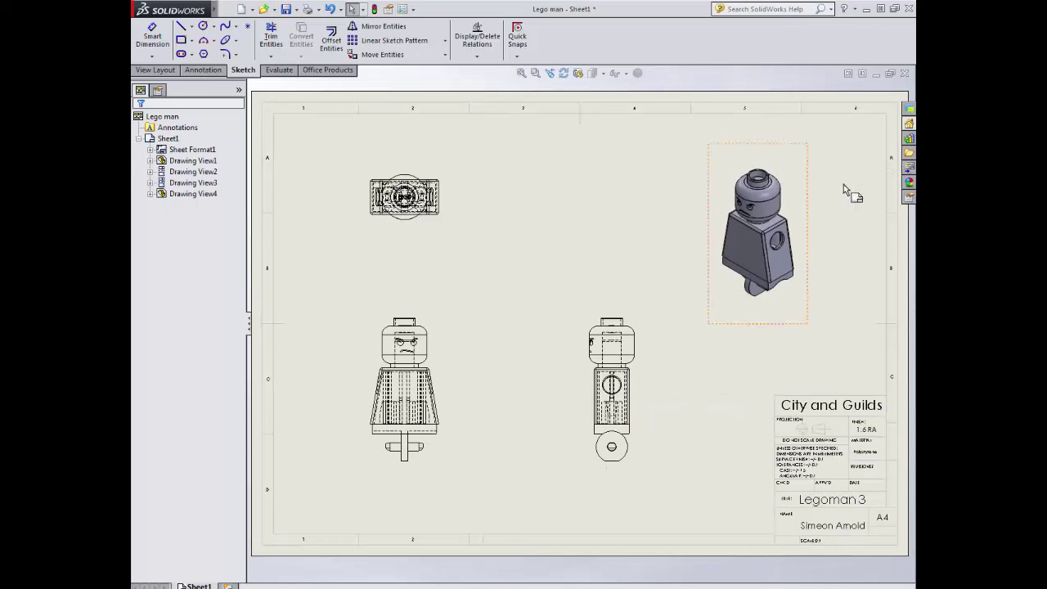
Put the drawing aside and return to the Lego man assembly.
click(908, 167)
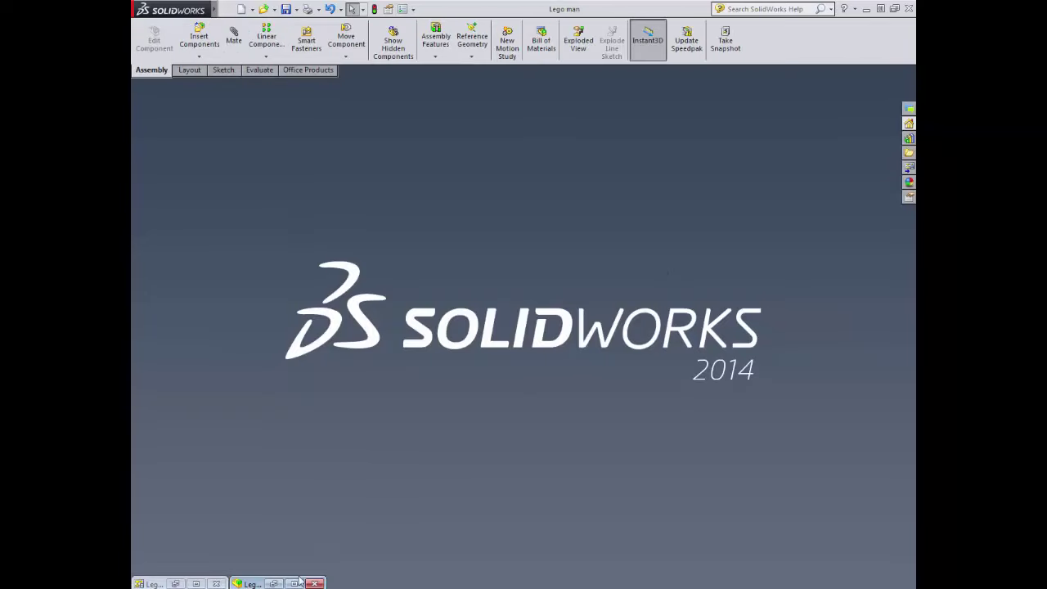
click(295, 583)
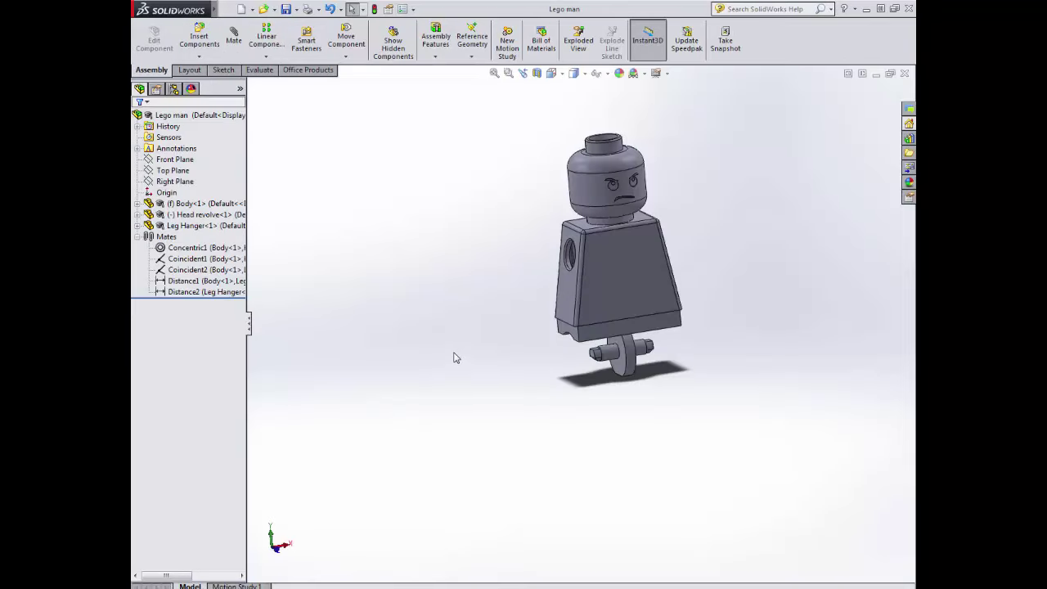
middle_drag(664, 299, 438, 338)
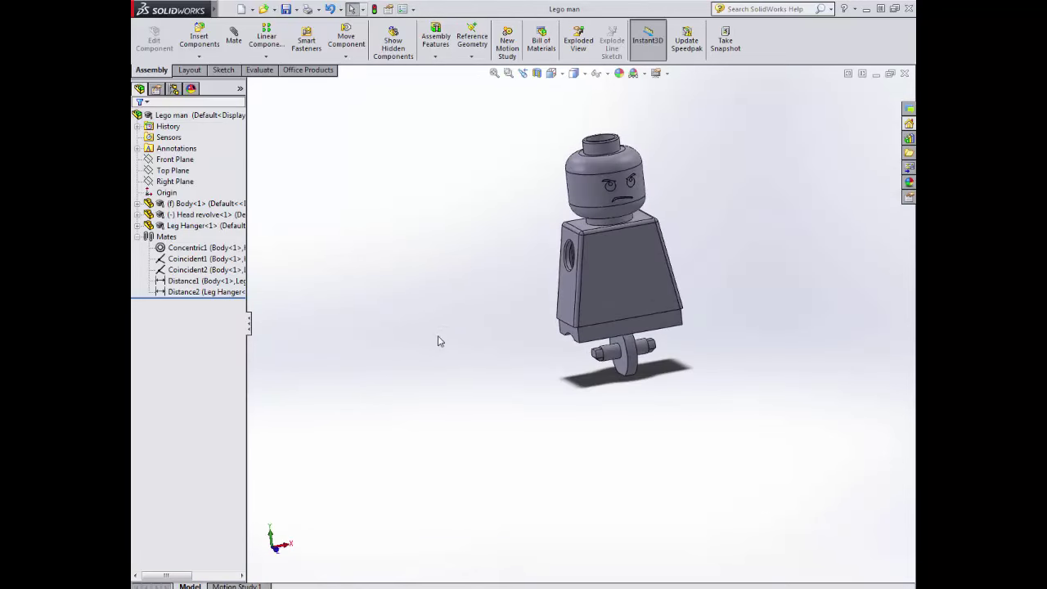
Run interference detection on the whole Lego man assembly.
click(260, 70)
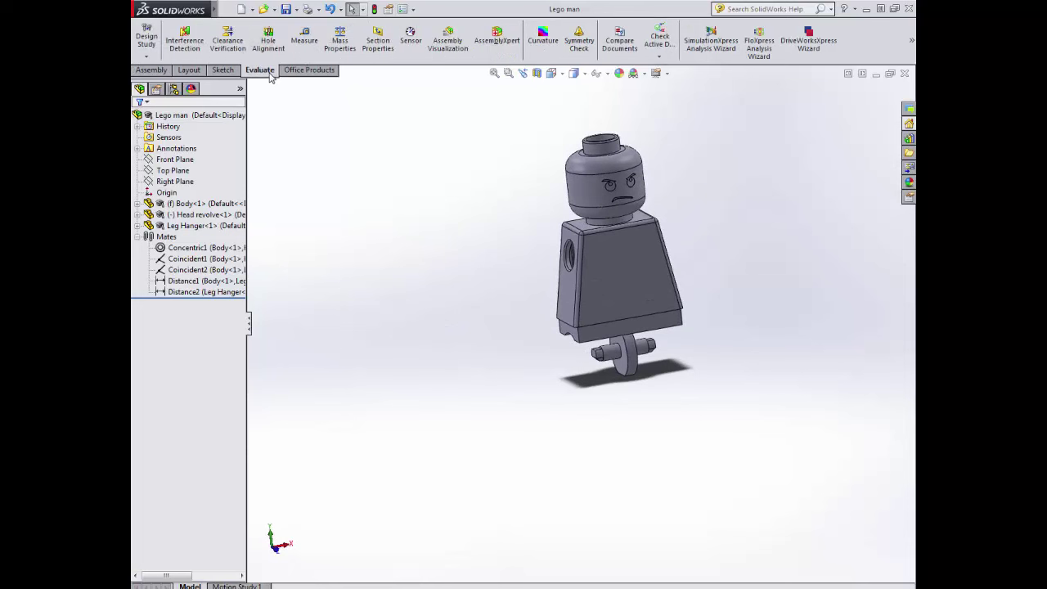
click(188, 40)
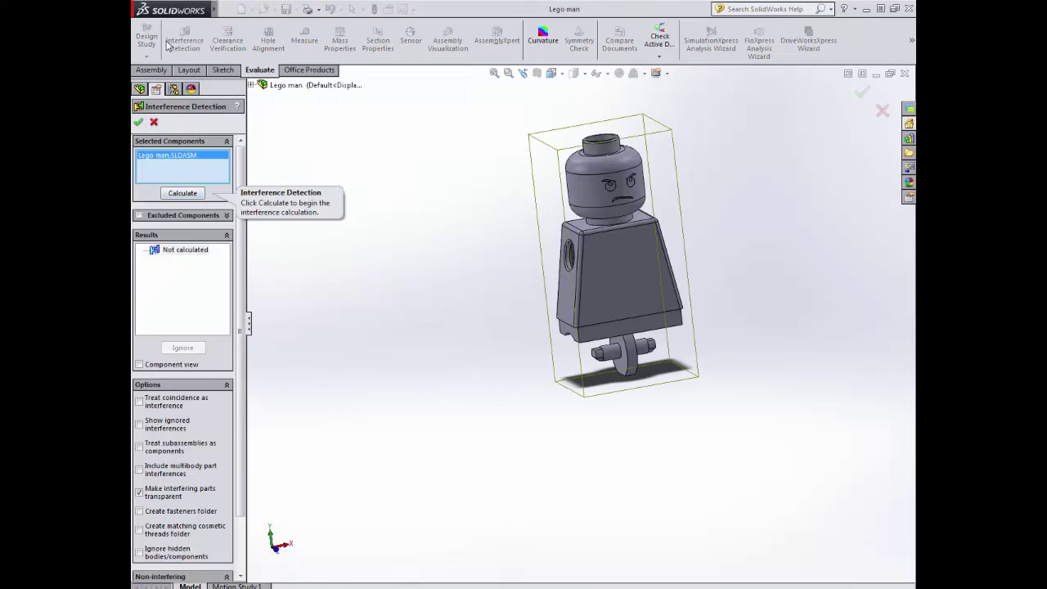
click(183, 192)
middle_drag(334, 320, 301, 341)
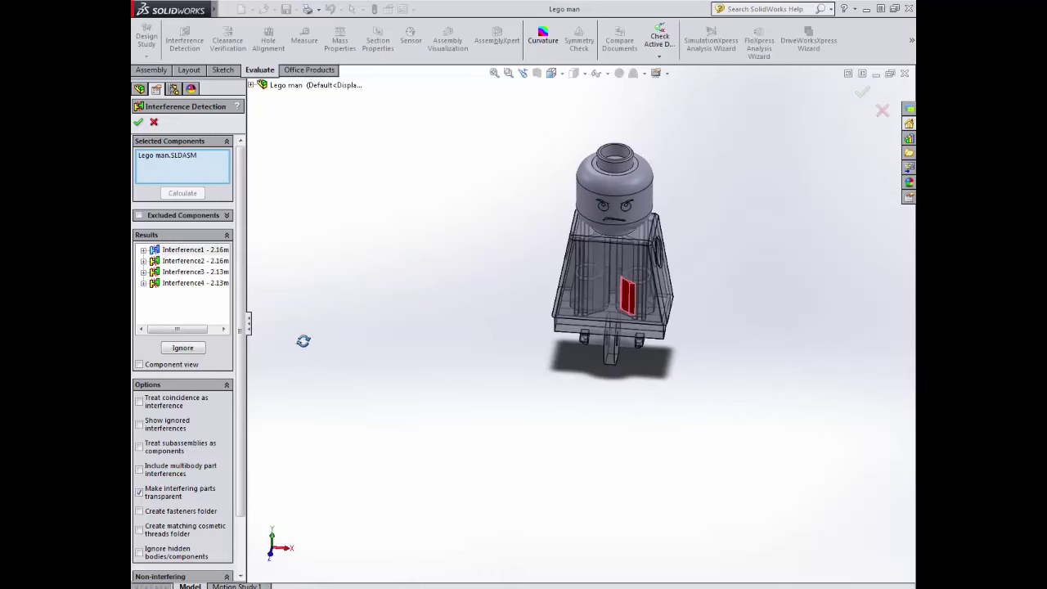
Examine each detected interference between the body and leg hanger from several angles, then close the interference check.
click(178, 261)
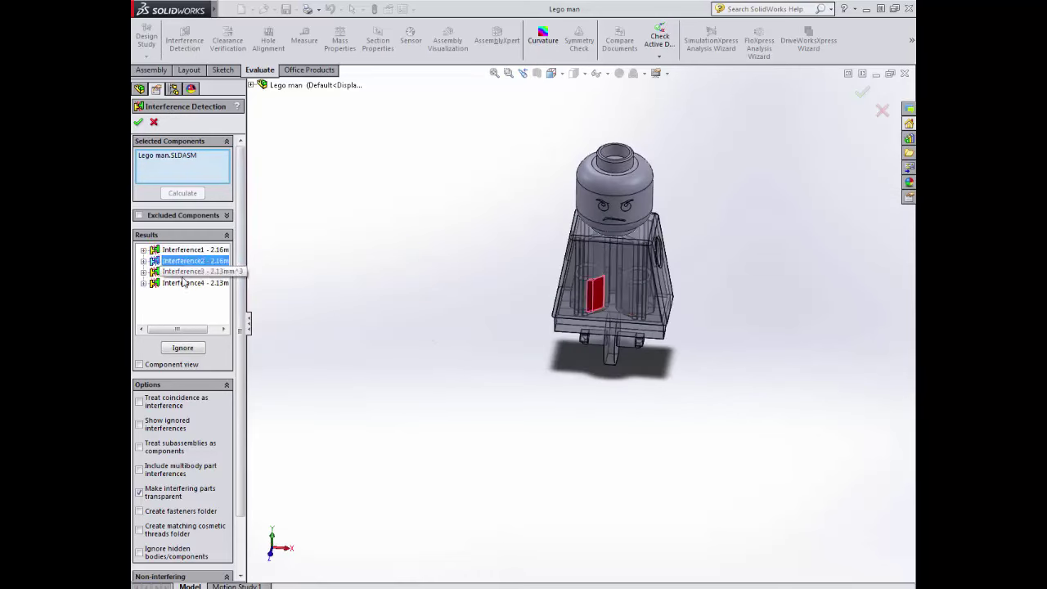
click(183, 273)
click(185, 282)
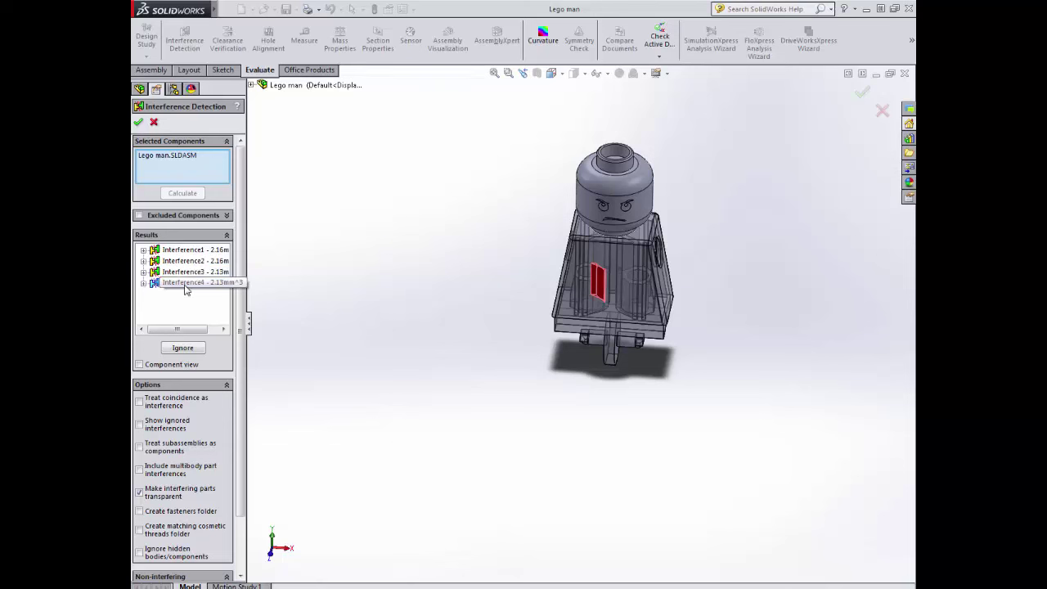
middle_drag(477, 303, 414, 291)
click(197, 272)
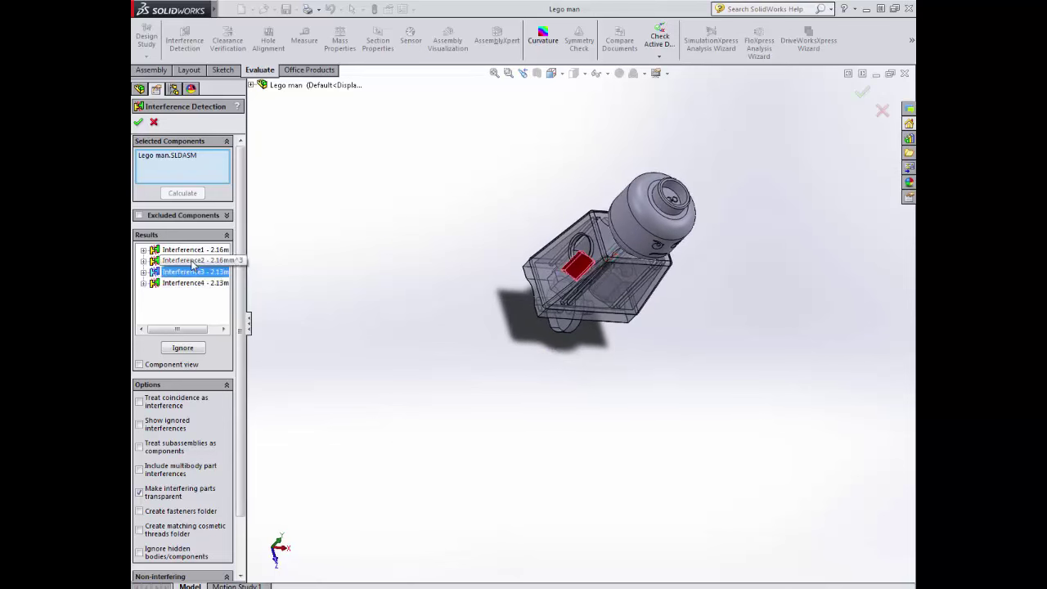
click(194, 260)
click(194, 251)
middle_drag(682, 420, 586, 335)
scroll(586, 336, down, 3)
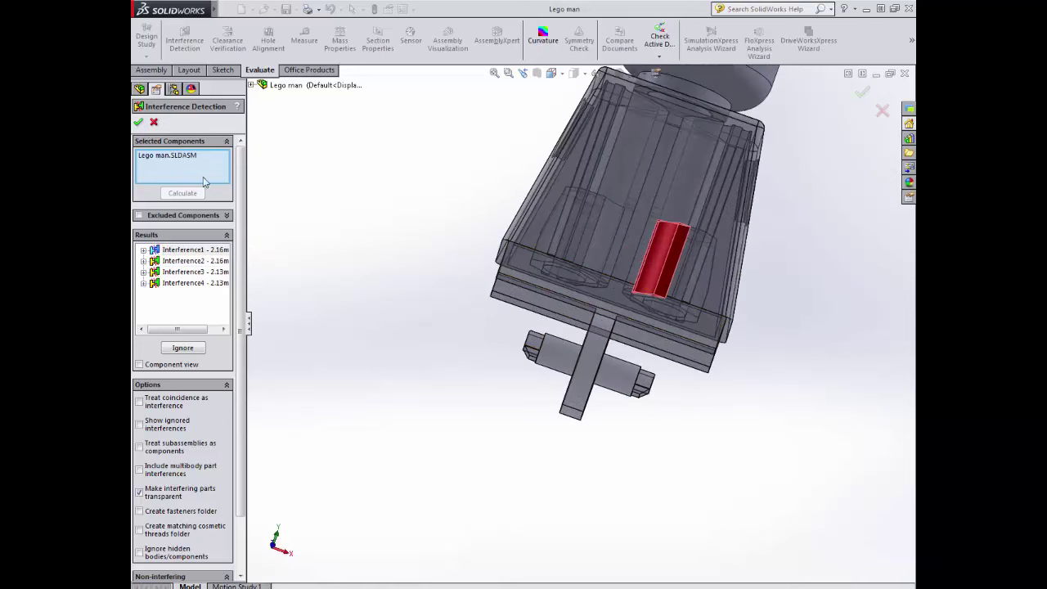
click(139, 122)
Make the leg hanger transparent, hide it, and examine the internal ribs of the body from below.
middle_drag(505, 379, 603, 329)
right_click(577, 272)
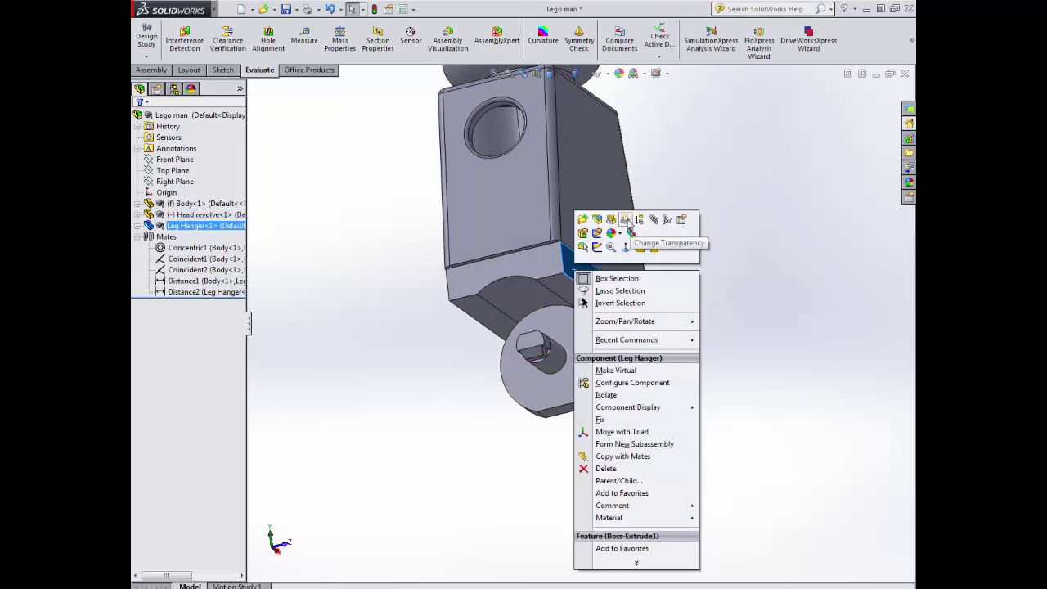
click(626, 221)
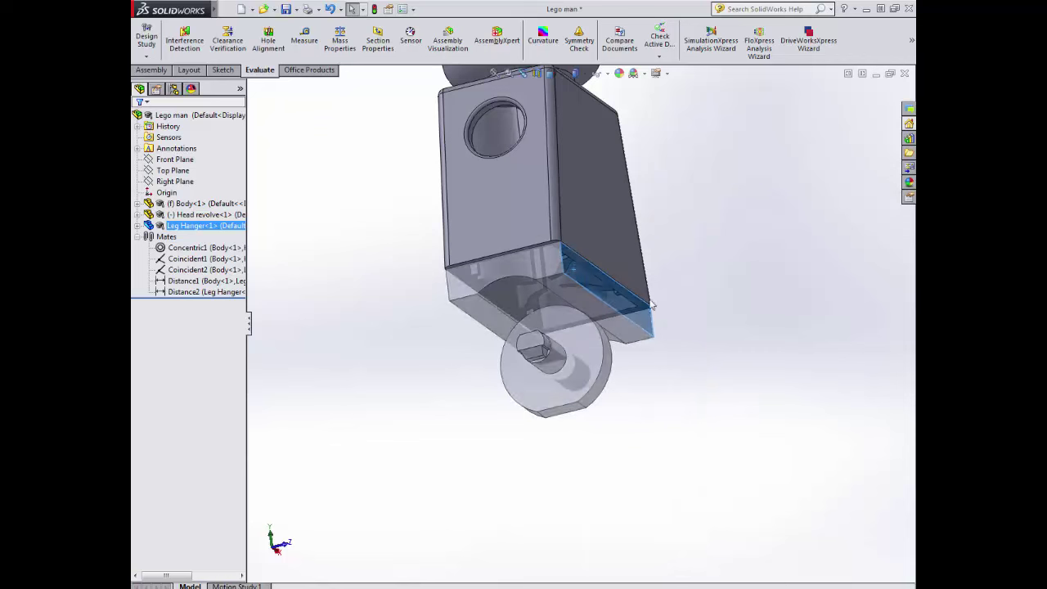
middle_drag(652, 305, 517, 216)
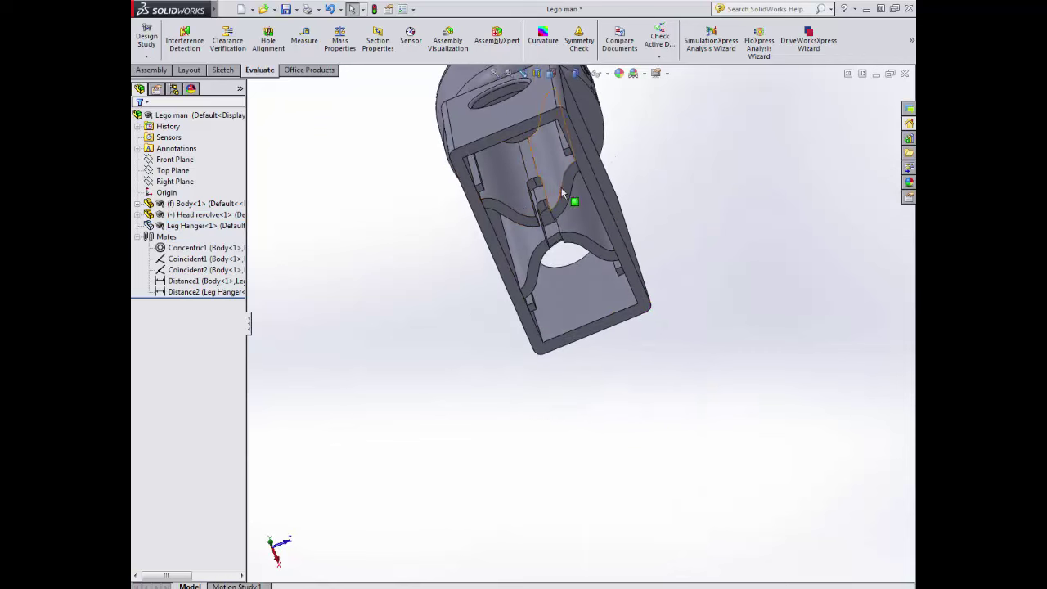
middle_drag(564, 246, 564, 327)
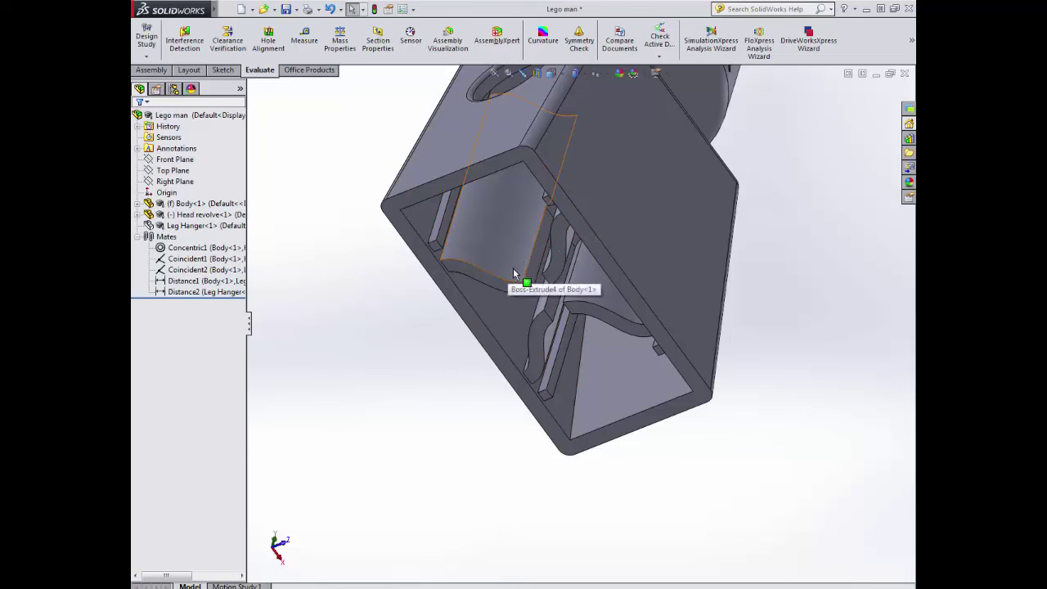
middle_drag(511, 275, 528, 301)
scroll(491, 275, up, 3)
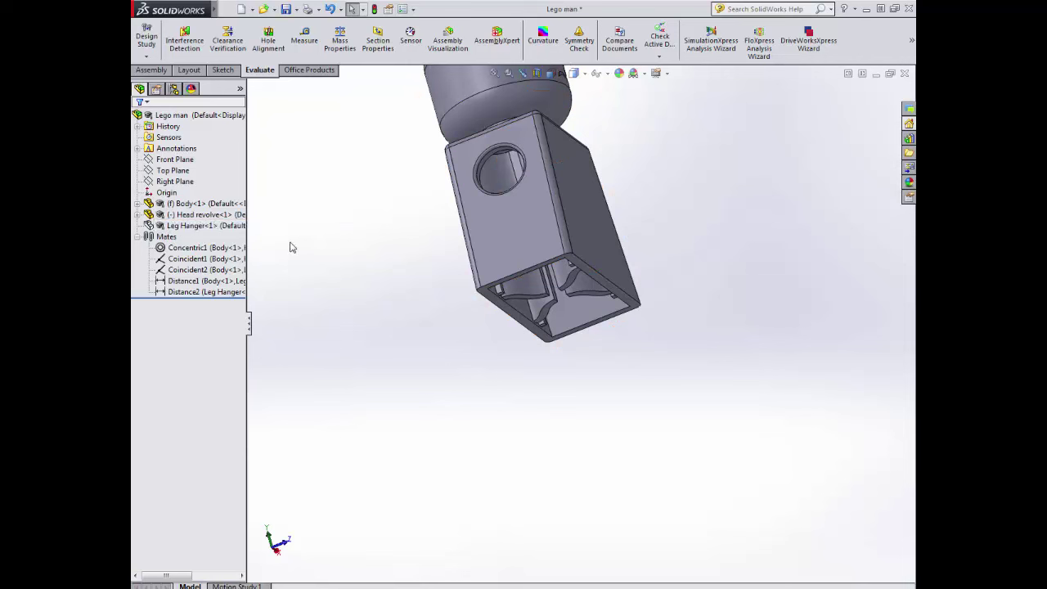
Show the hidden leg hanger again and bring the whole figure back into view.
right_click(195, 228)
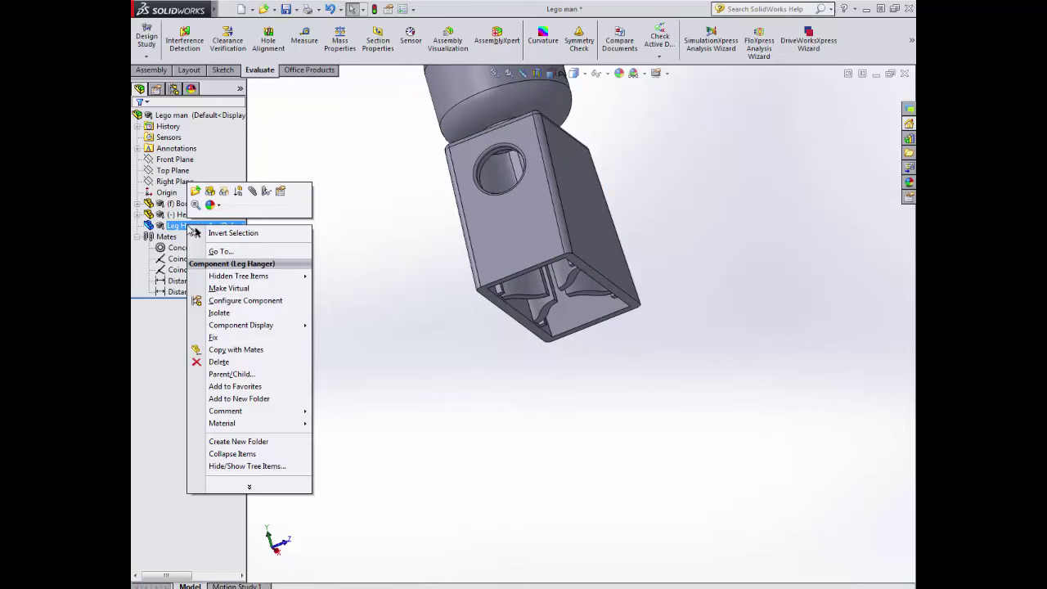
click(219, 198)
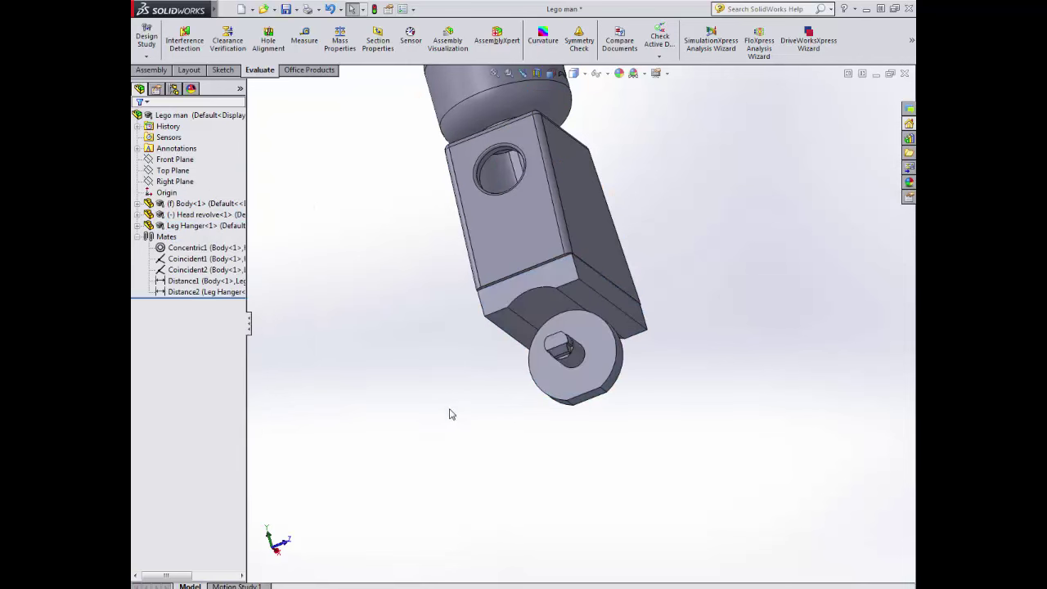
middle_drag(438, 355, 424, 384)
scroll(425, 385, up, 4)
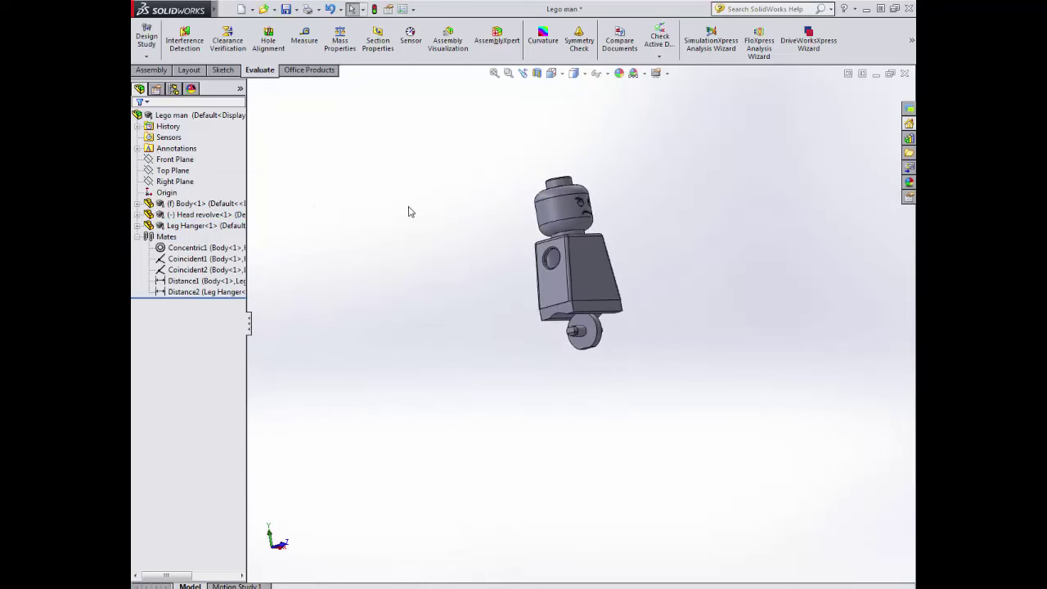
Insert the Left leg part from the Legoman folder and place it below the body, beside the leg hanger.
click(148, 71)
click(201, 37)
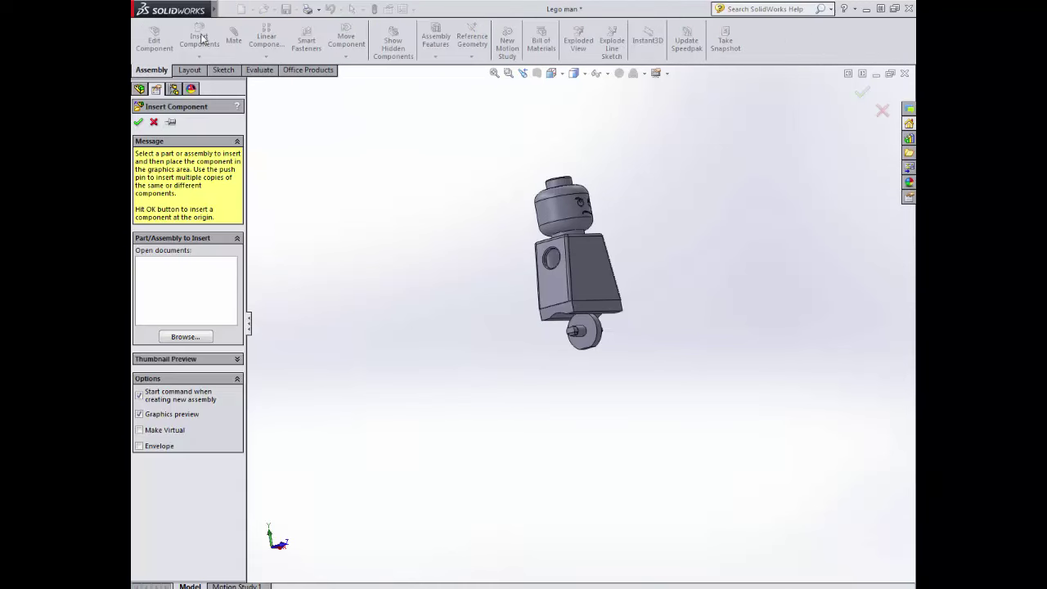
click(185, 337)
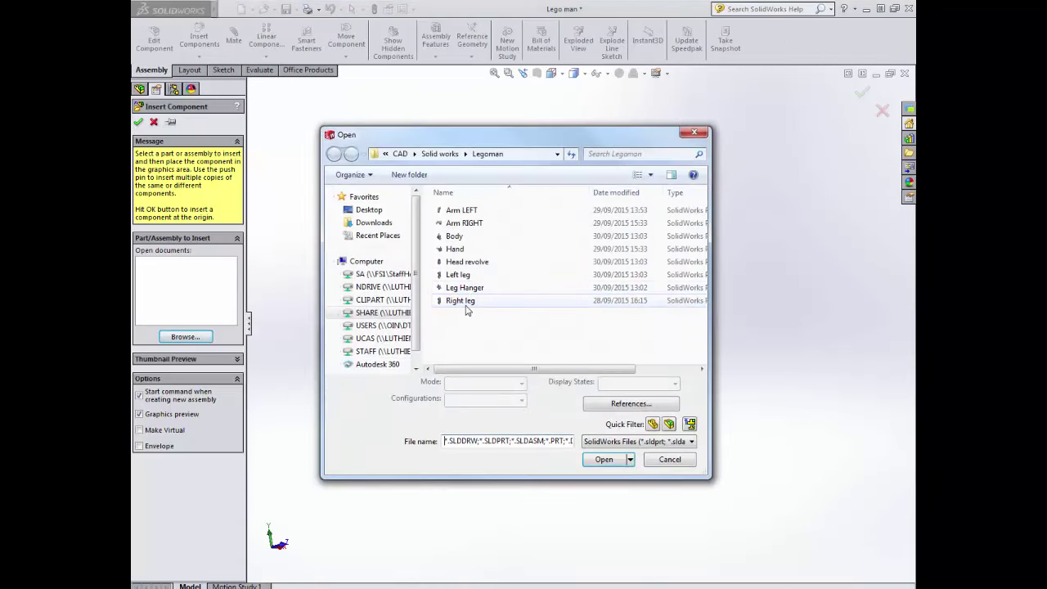
click(458, 274)
click(604, 459)
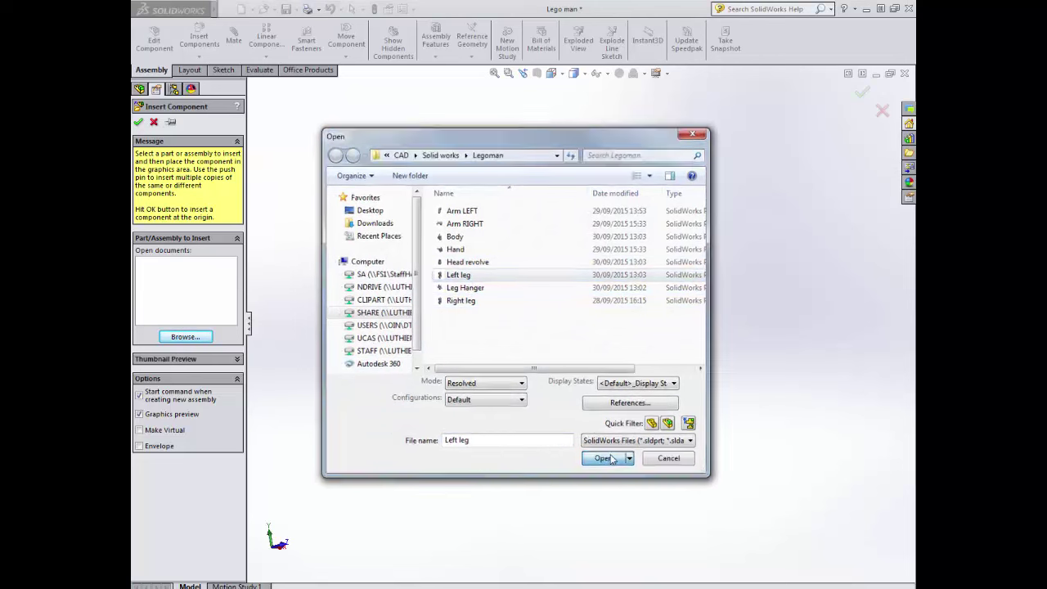
click(570, 372)
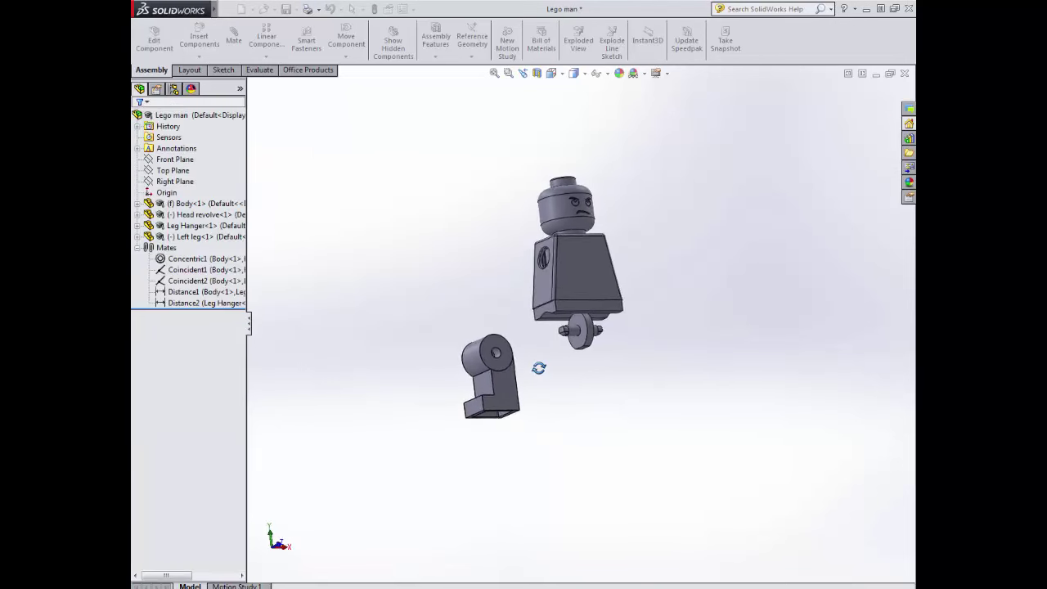
Add a concentric mate between the left leg's hip hole and the cylindrical pin of the leg hanger.
click(234, 37)
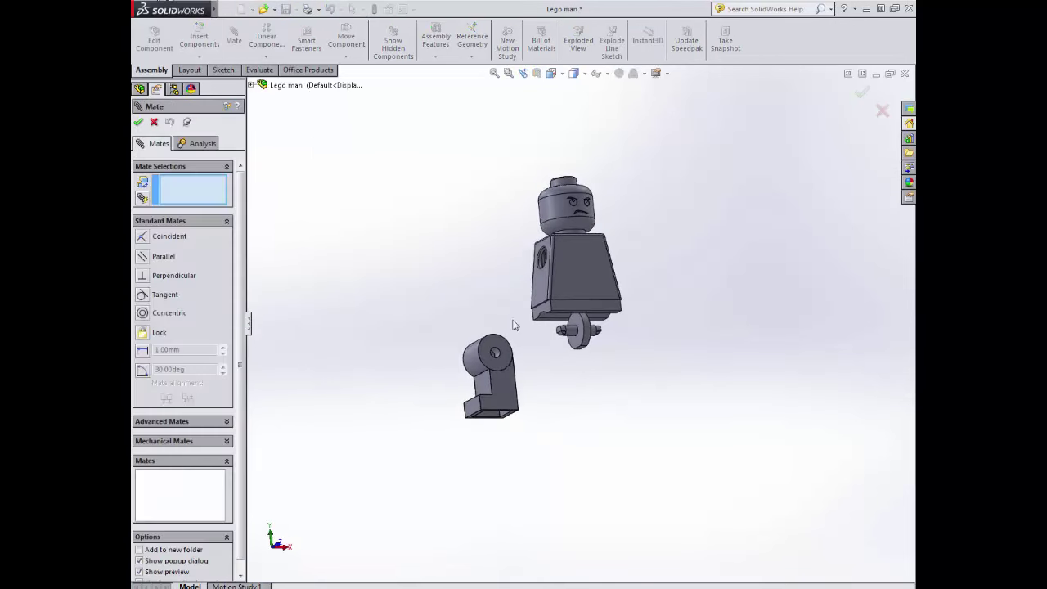
scroll(491, 360, down, 5)
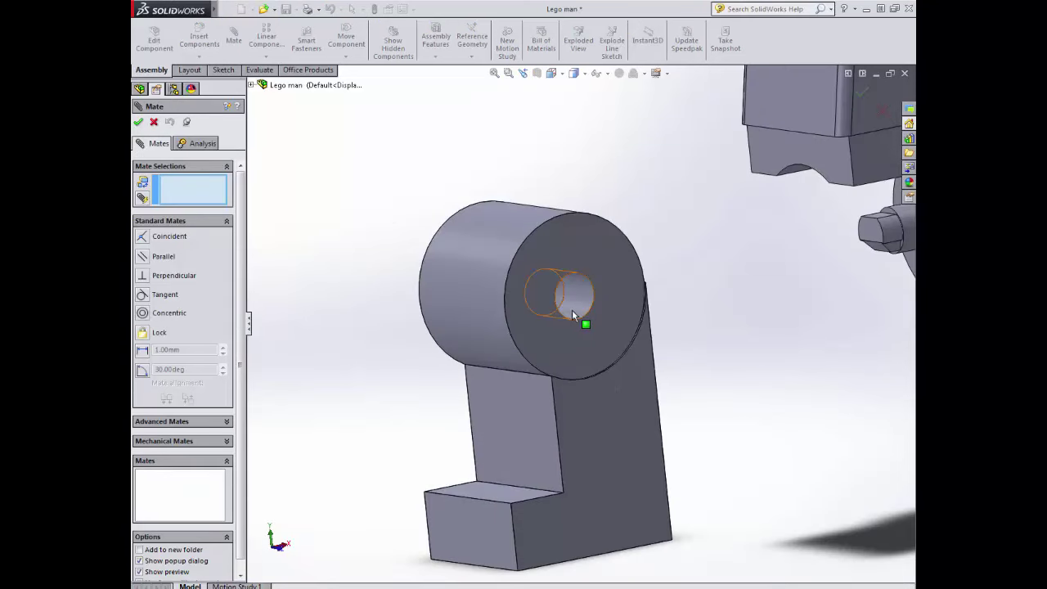
click(573, 313)
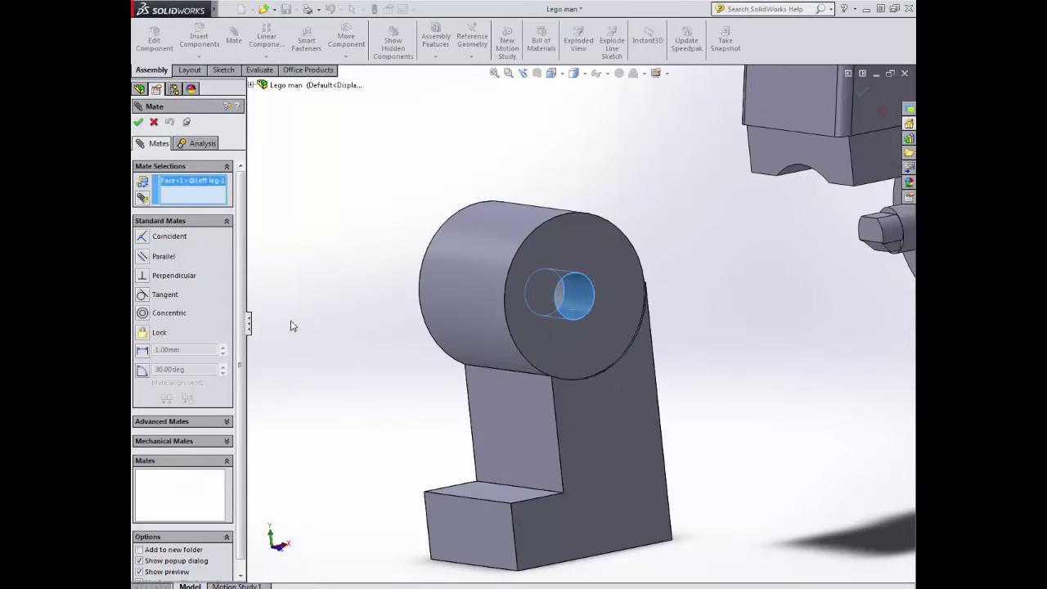
key(f)
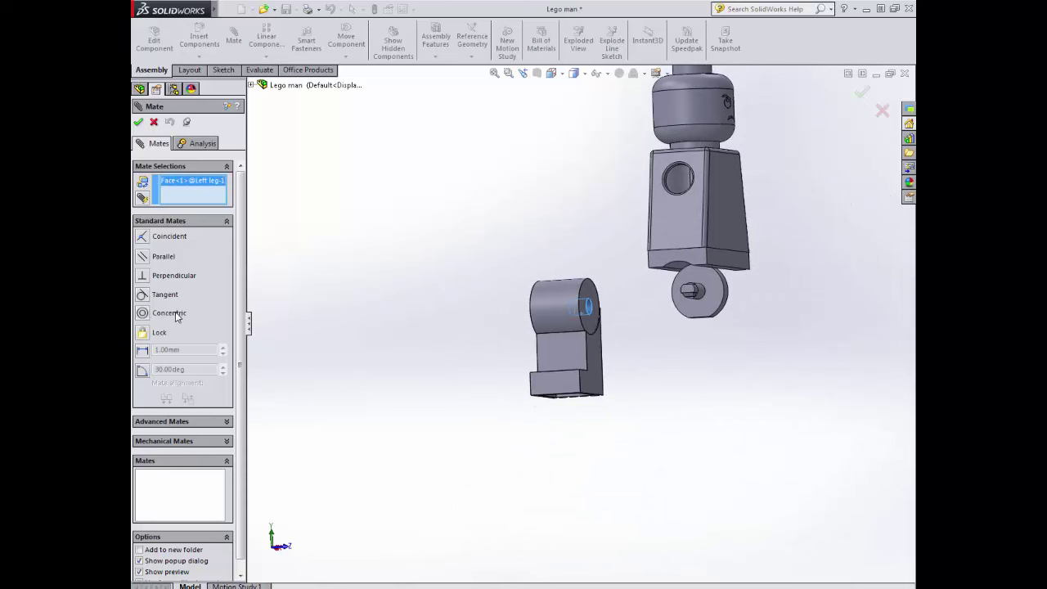
scroll(666, 322, down, 4)
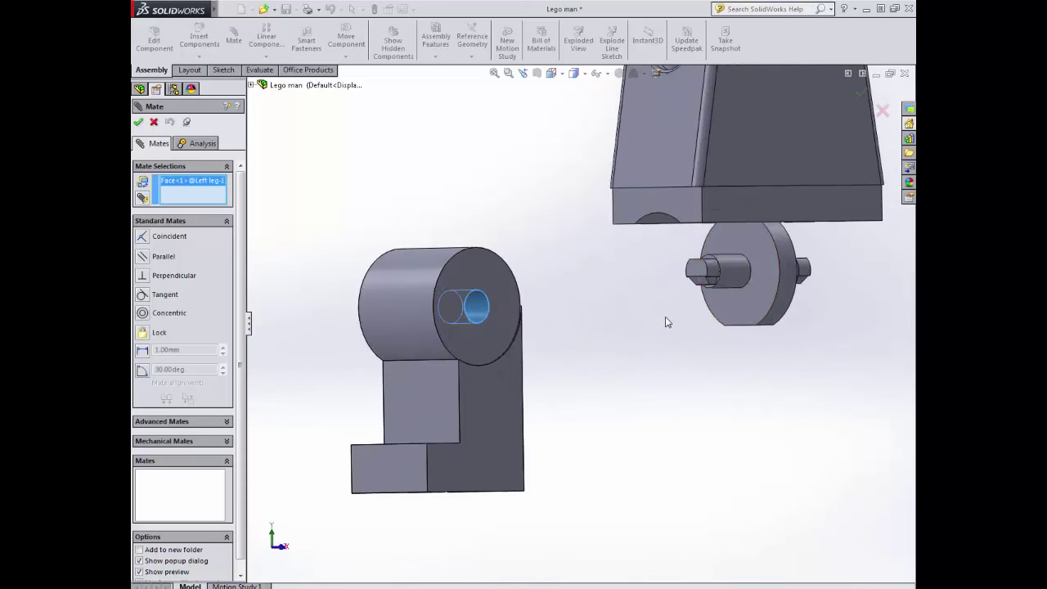
click(727, 279)
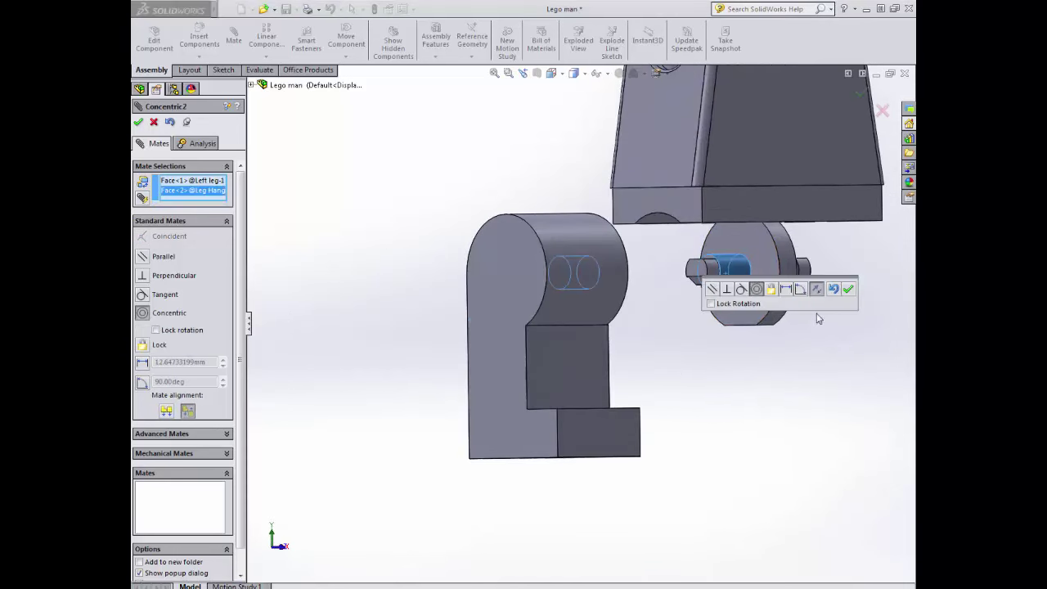
click(847, 291)
Add a coincident mate between the left leg's round hip face and the flat face of the leg hanger's disc.
middle_drag(764, 374, 589, 384)
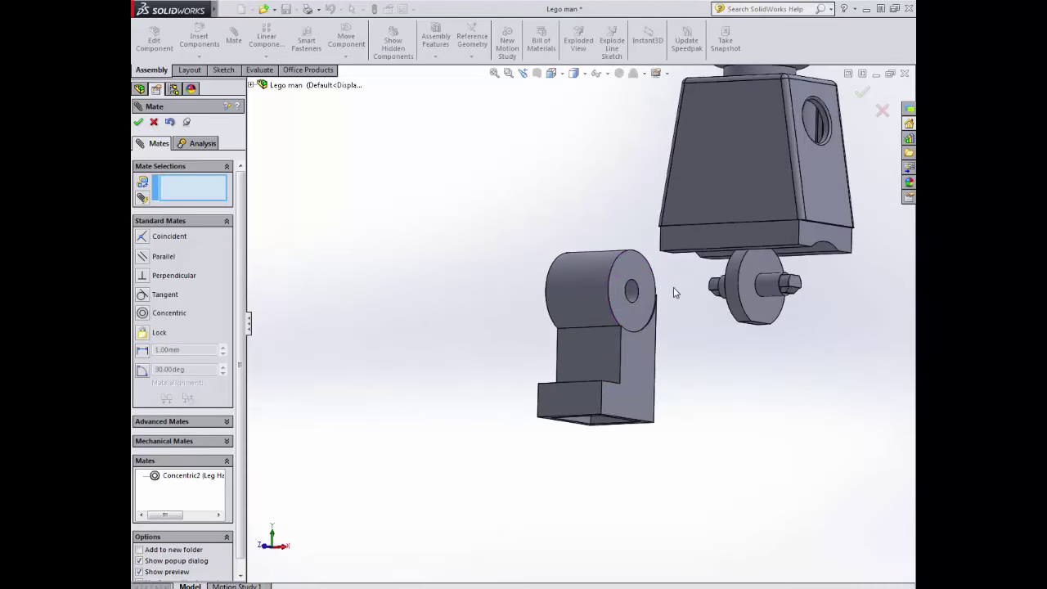
click(634, 293)
middle_drag(636, 295, 726, 285)
click(727, 284)
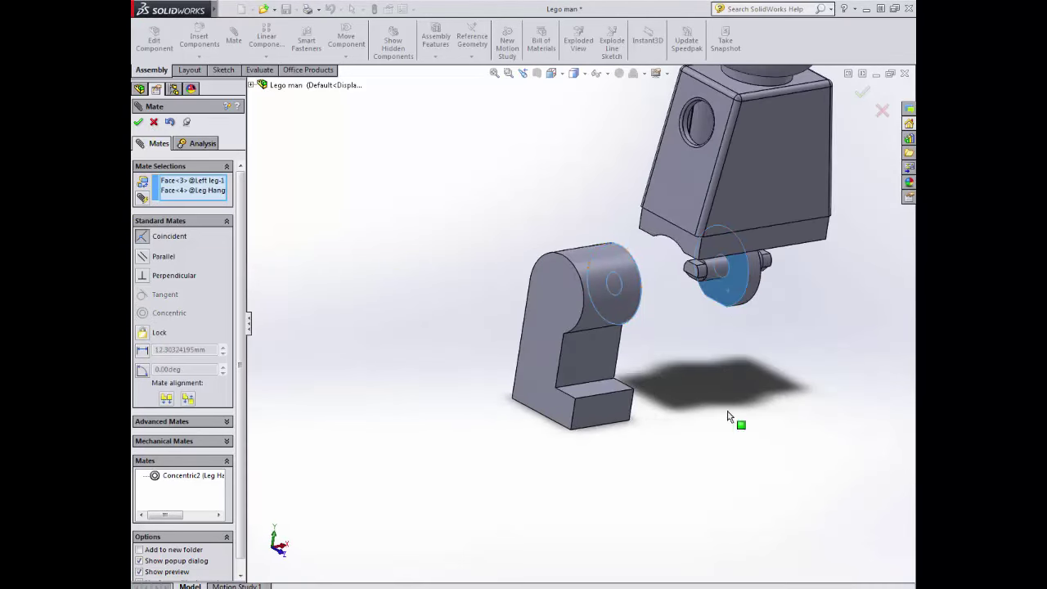
middle_drag(731, 417, 423, 371)
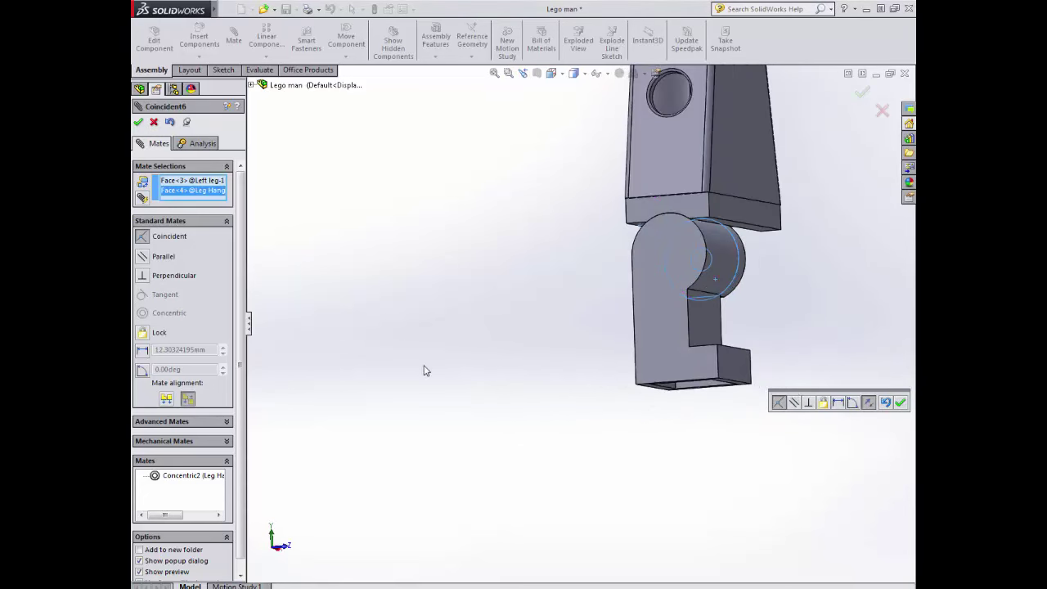
click(138, 123)
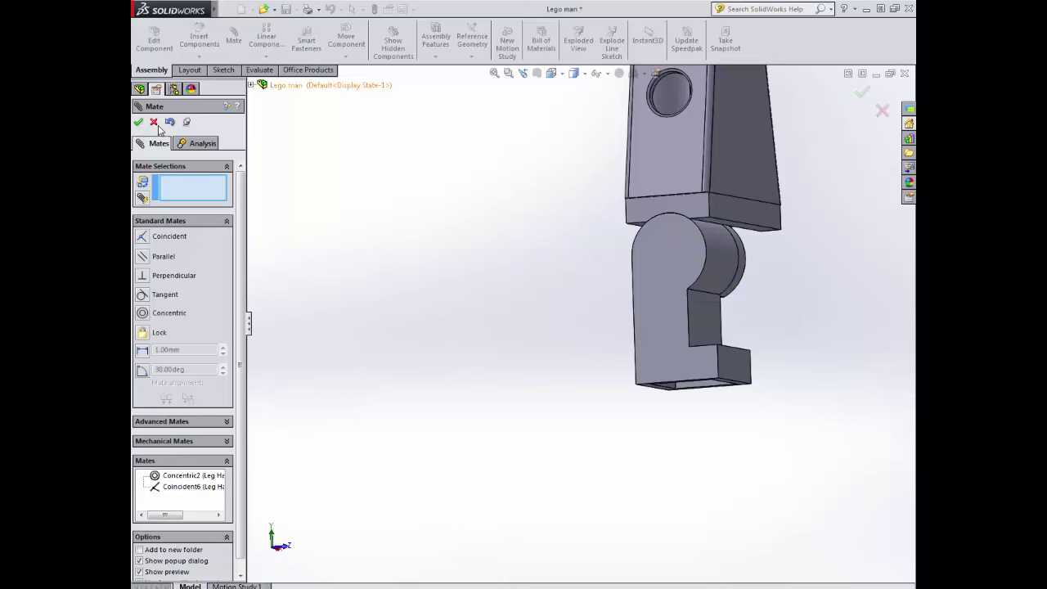
click(156, 124)
Insert a second copy of the Left leg part and place it beside the mated leg.
click(199, 39)
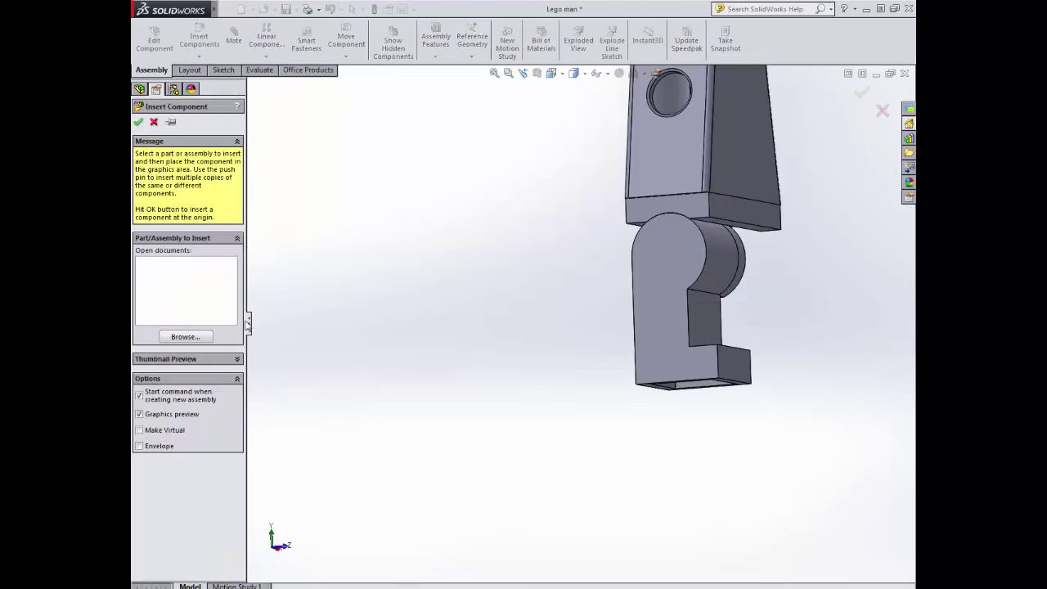
click(185, 336)
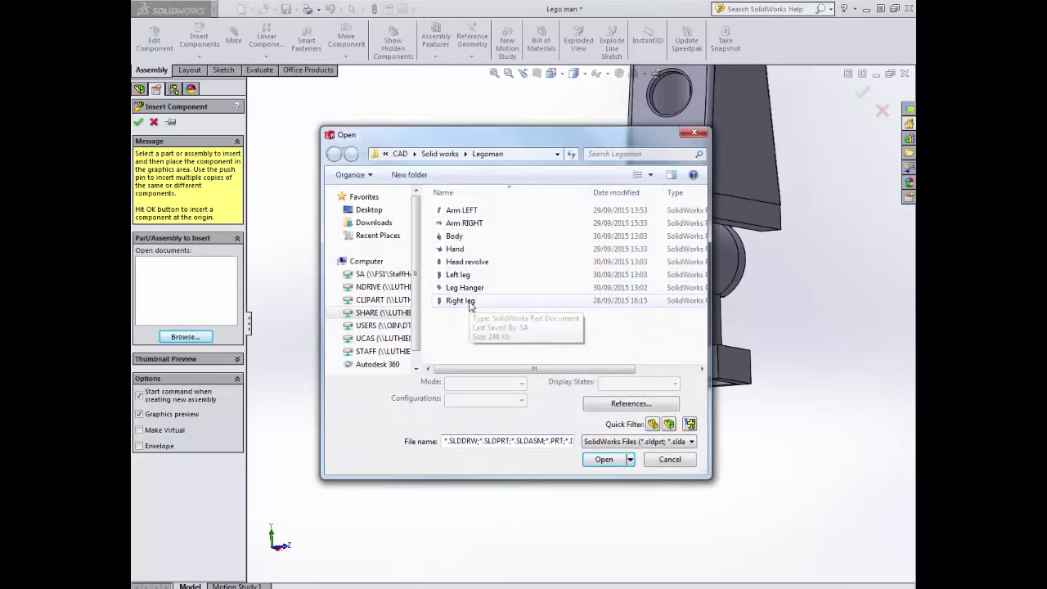
click(465, 276)
click(603, 460)
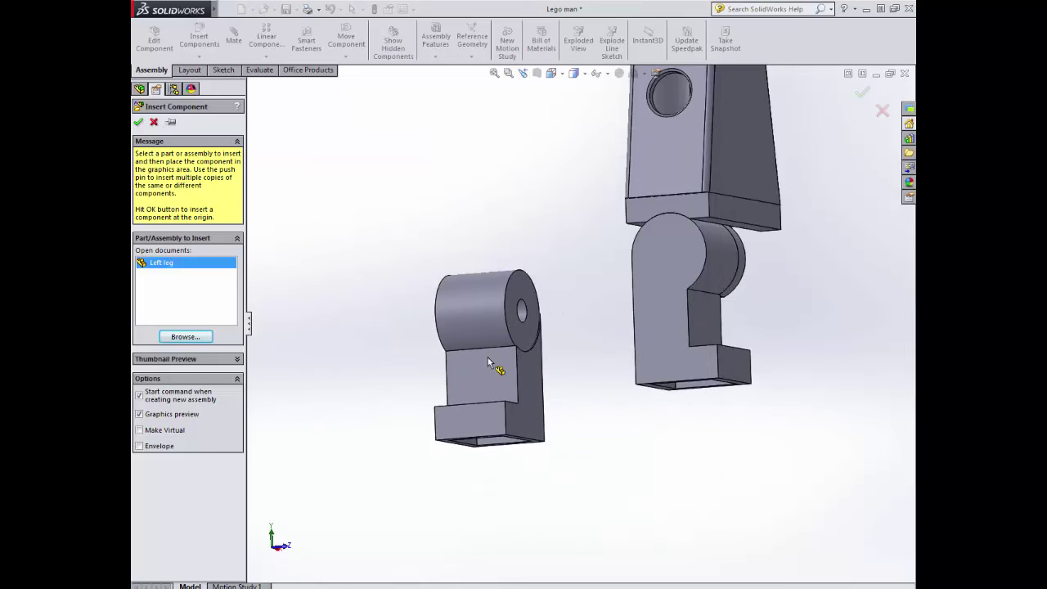
click(488, 357)
middle_drag(398, 365, 336, 354)
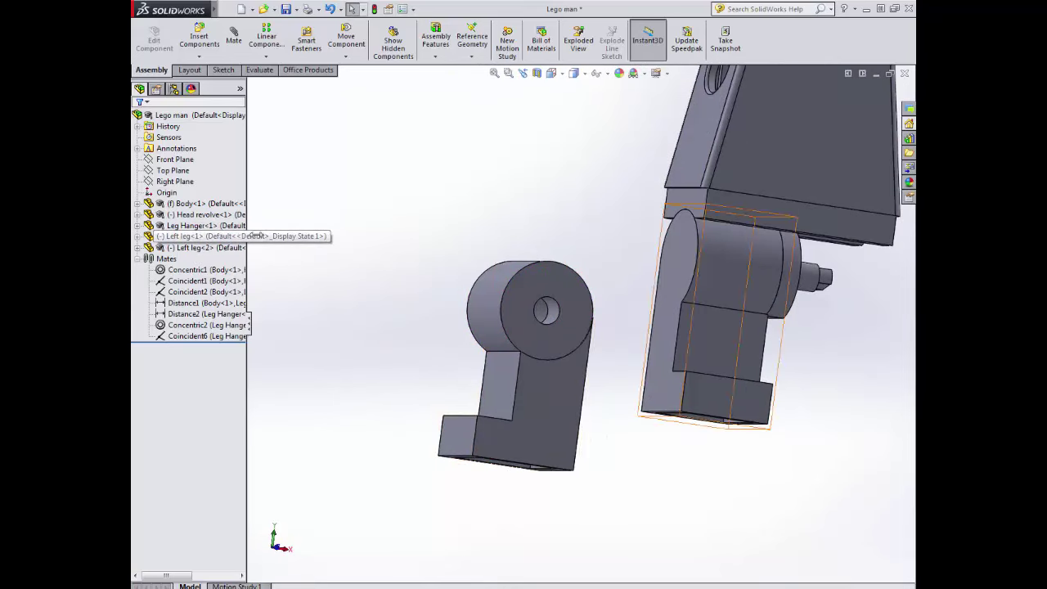
Delete the unmated second copy of the Left leg part from the assembly.
right_click(194, 247)
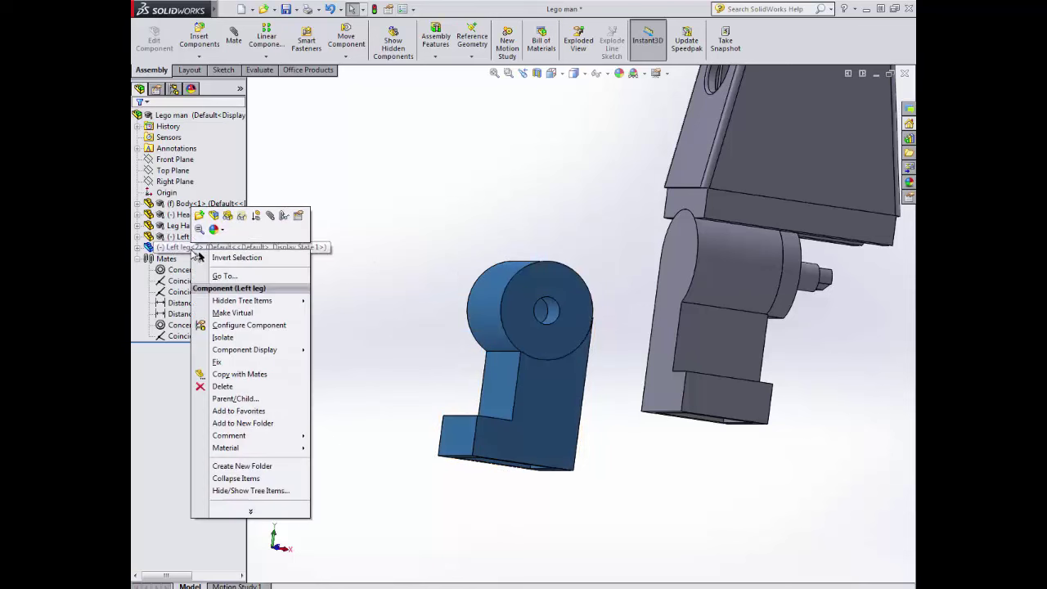
click(226, 387)
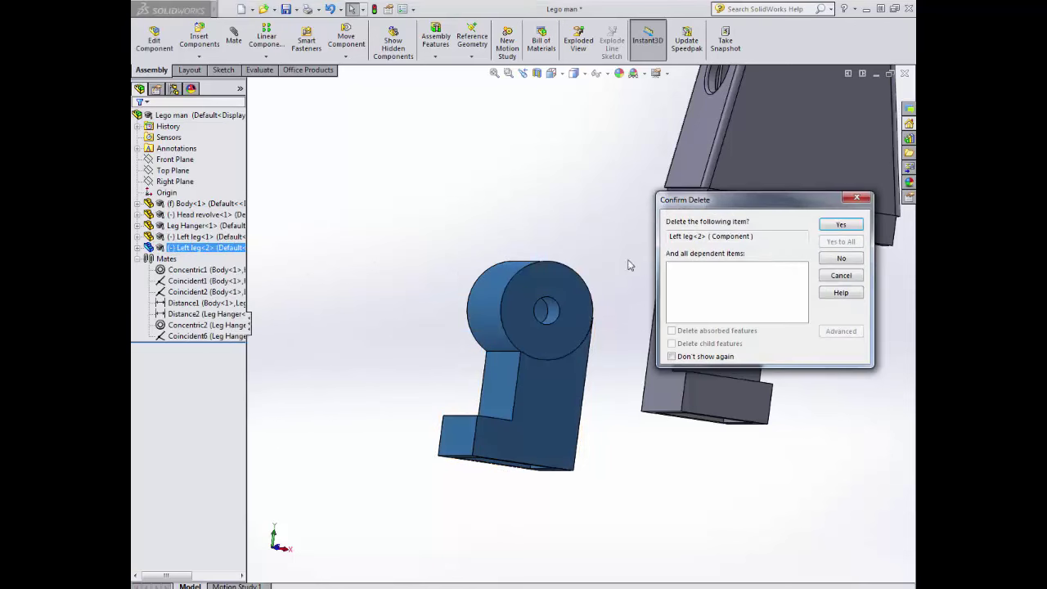
click(841, 225)
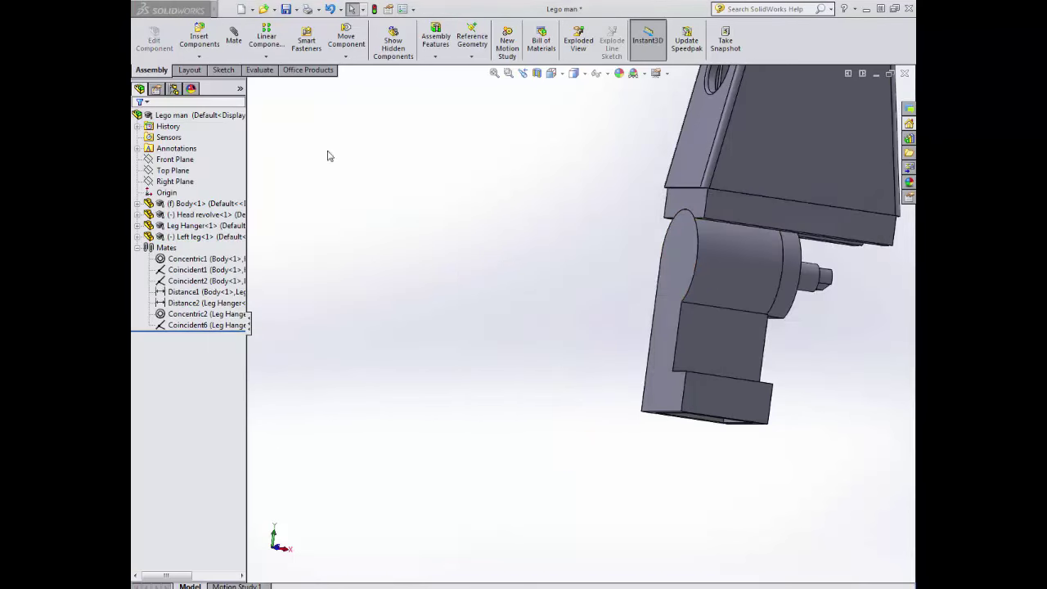
Insert the Left legV1 part from the Legoman folder and place it beside the mated leg.
click(200, 38)
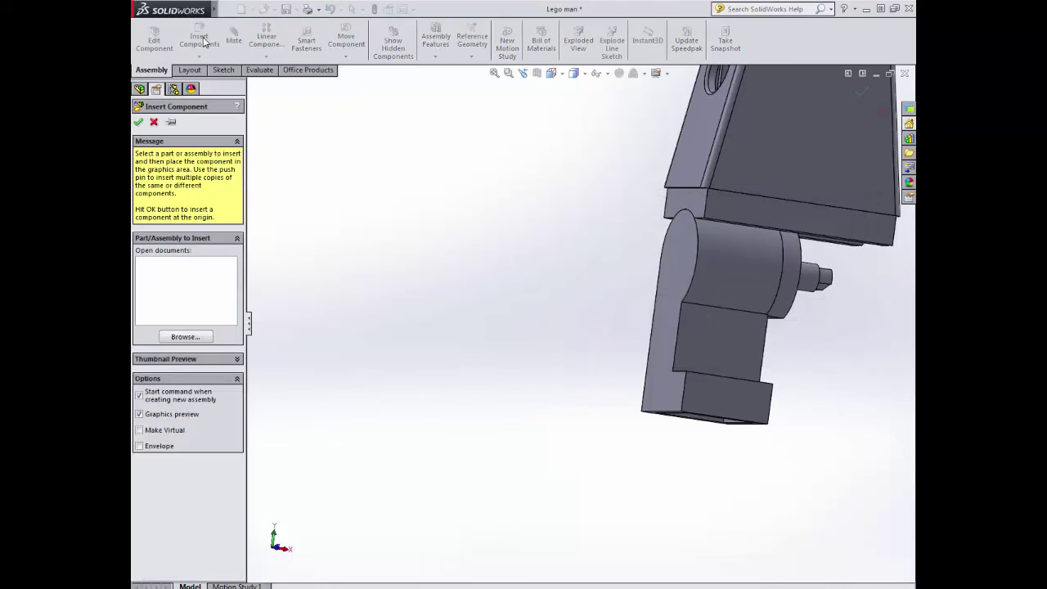
click(184, 336)
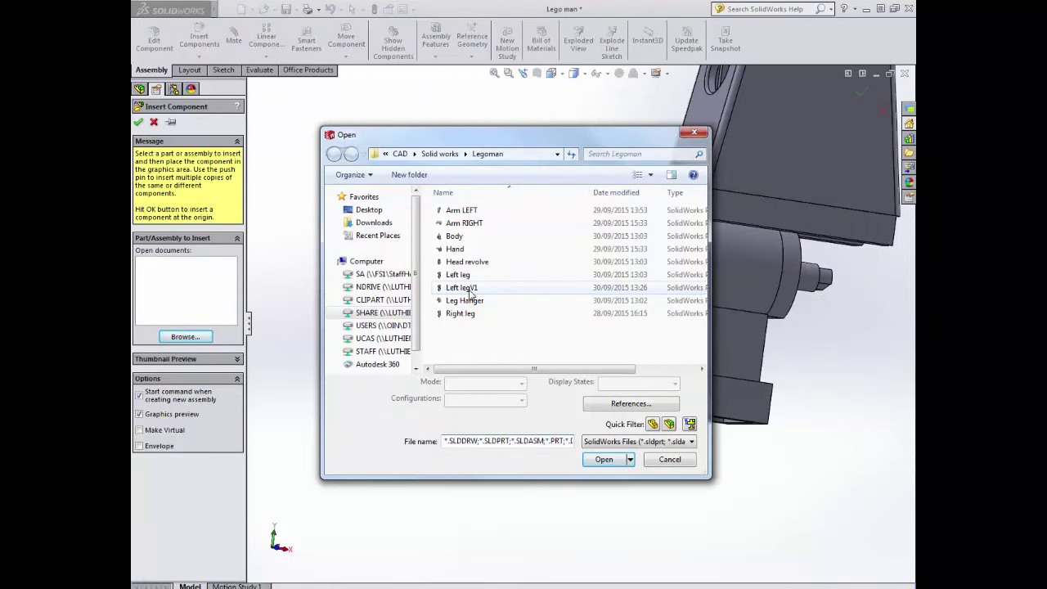
click(462, 287)
click(603, 459)
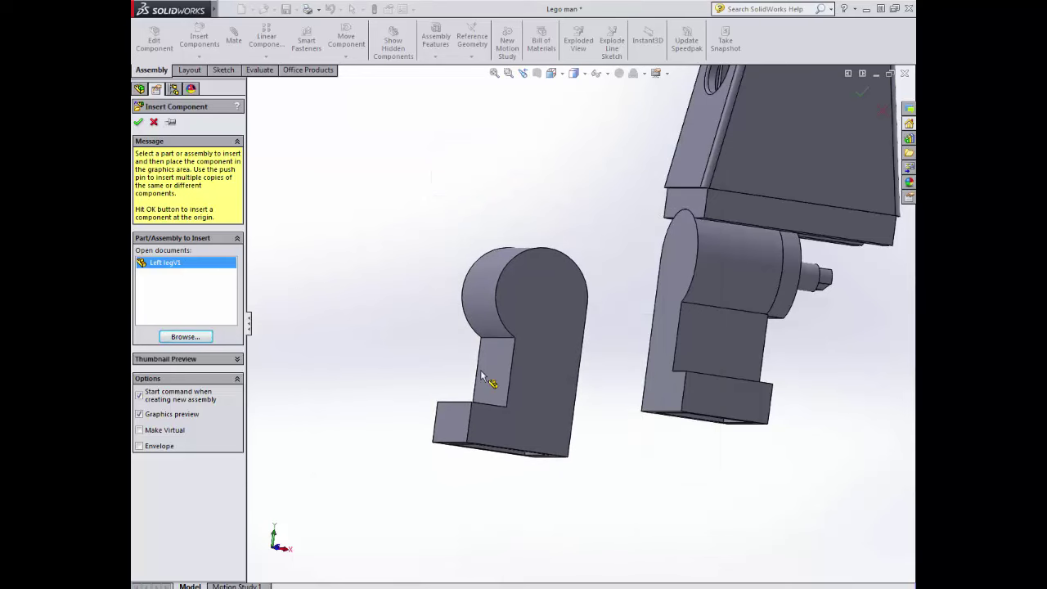
click(483, 376)
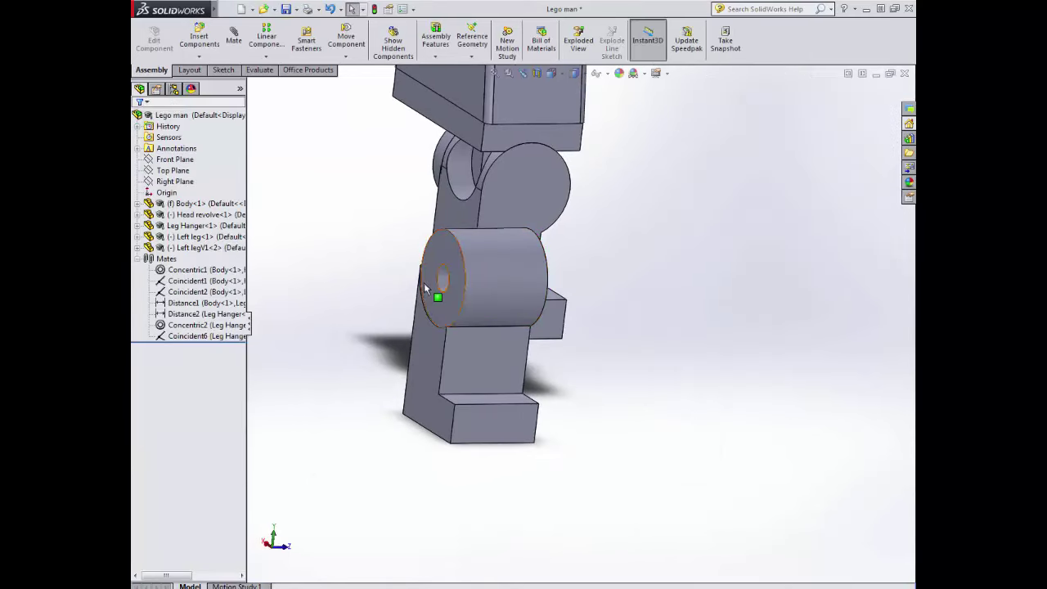
Add a coincident mate between the circular edge of Left legV1's hip hole and the base edge of the leg hanger's free pin.
middle_drag(425, 288, 510, 246)
scroll(451, 270, up, 4)
scroll(590, 282, down, 6)
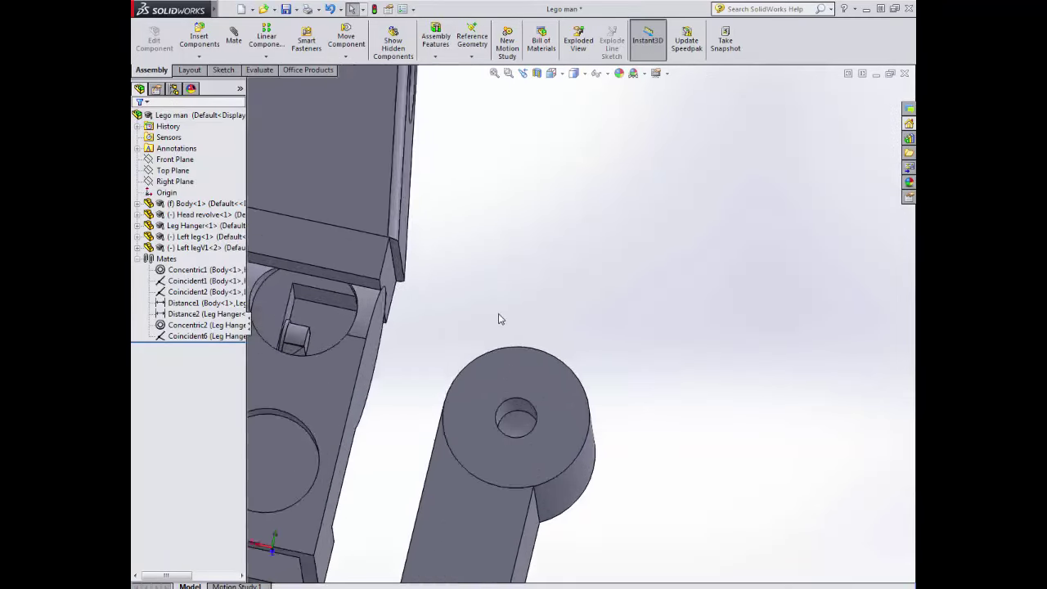
scroll(578, 316, up, 5)
middle_drag(579, 319, 568, 332)
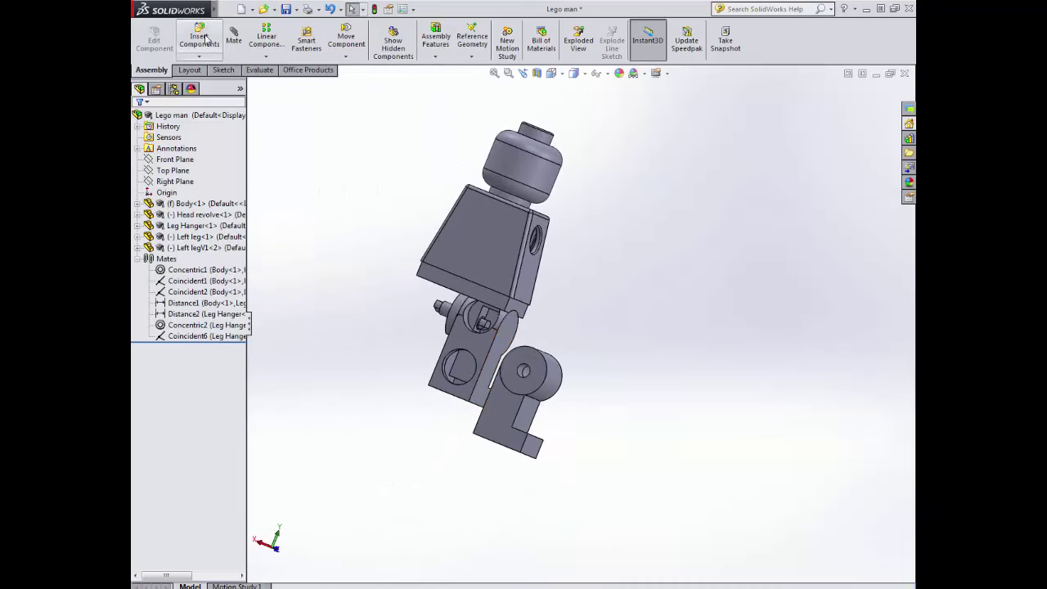
click(234, 36)
scroll(532, 395, down, 5)
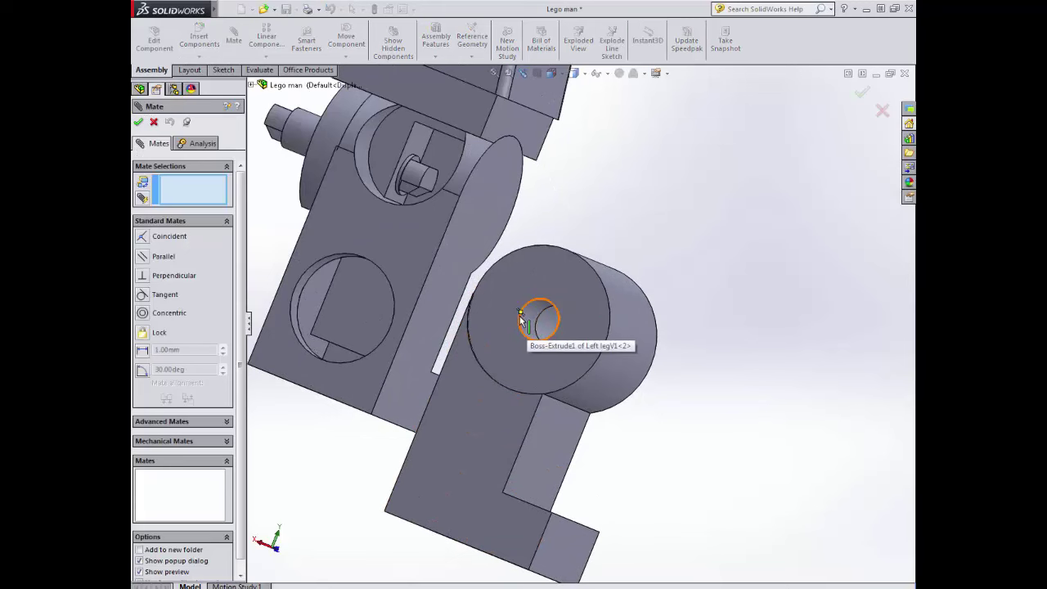
click(526, 319)
middle_drag(724, 248, 763, 336)
scroll(703, 325, down, 4)
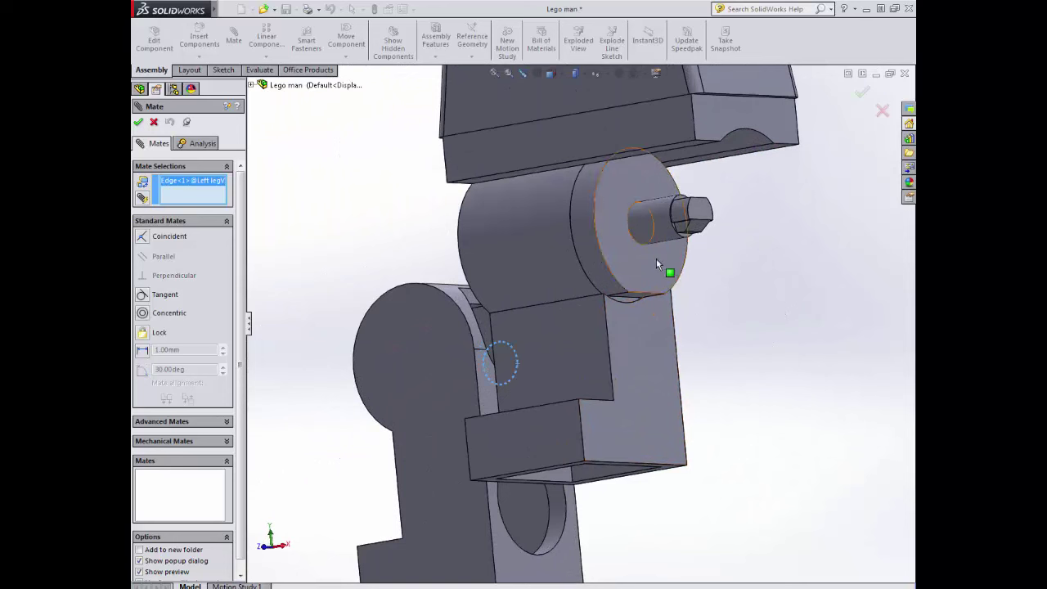
click(636, 238)
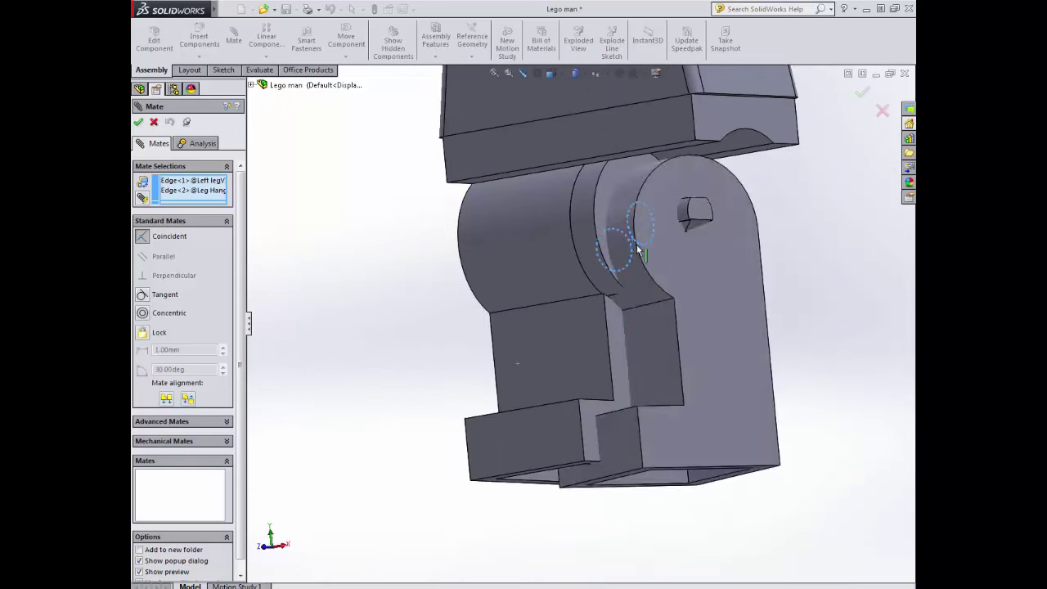
scroll(717, 319, up, 5)
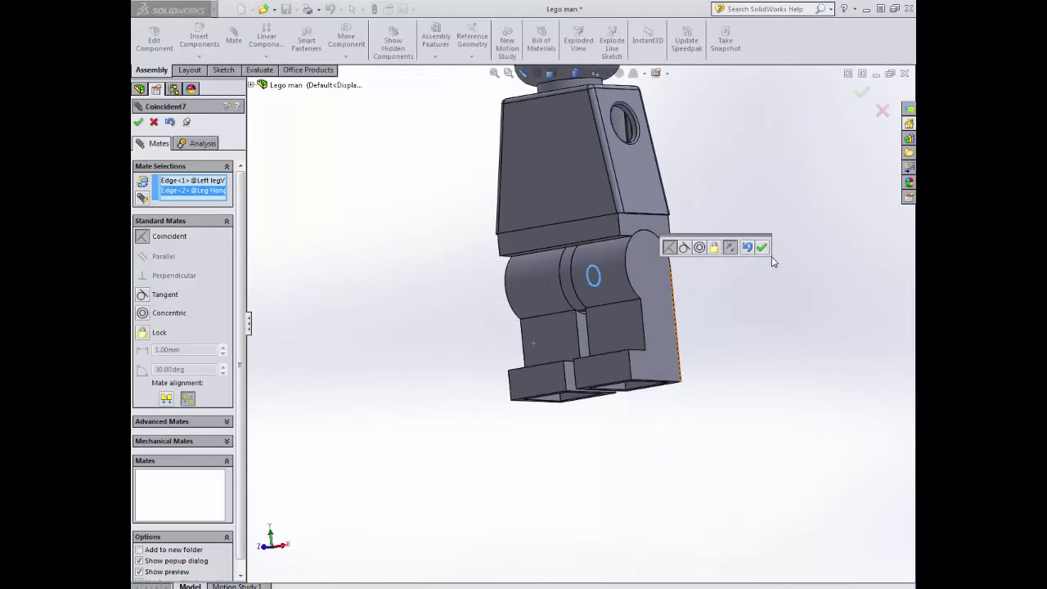
click(762, 248)
middle_drag(773, 279, 678, 316)
scroll(568, 264, up, 4)
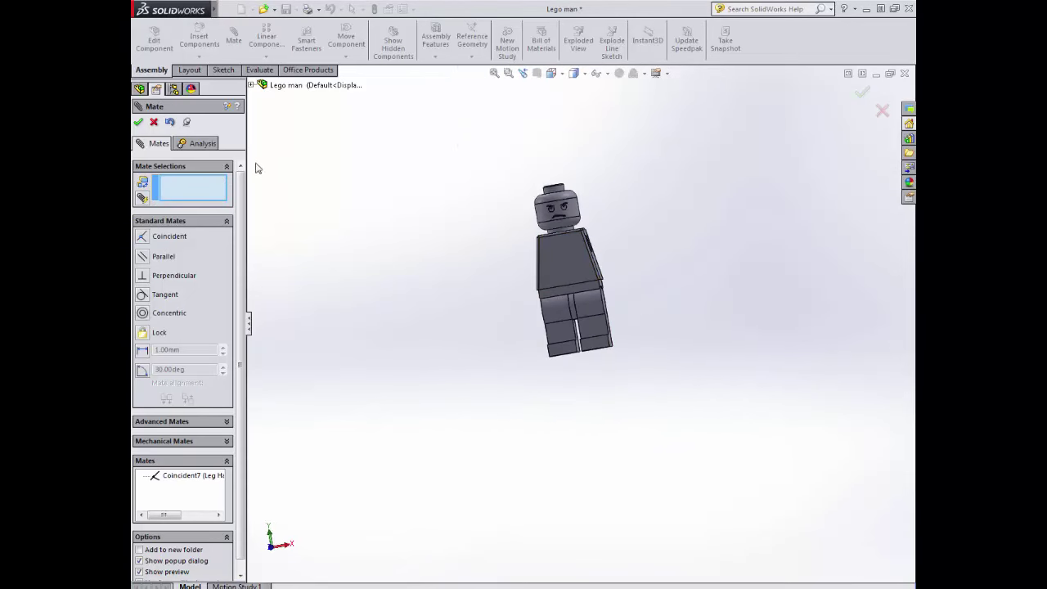
click(138, 122)
Swing one leg slightly about its hip with Move Component in Free Drag mode.
middle_drag(472, 355, 508, 270)
click(347, 46)
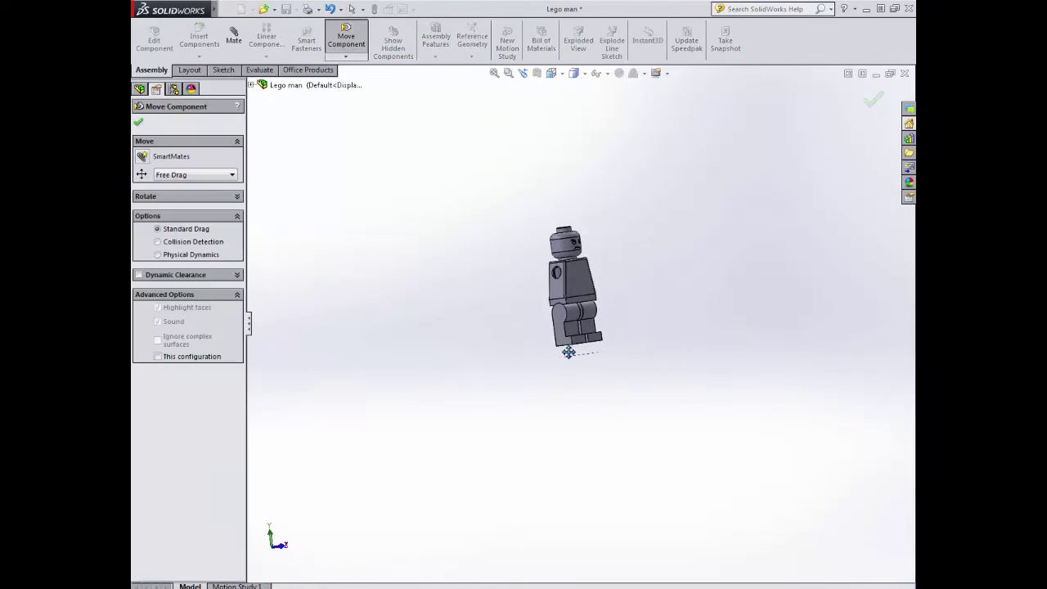
mouse_move(568, 351)
mouse_down()
mouse_move(523, 342)
mouse_move(640, 334)
mouse_move(554, 365)
mouse_move(624, 325)
mouse_move(587, 353)
mouse_up()
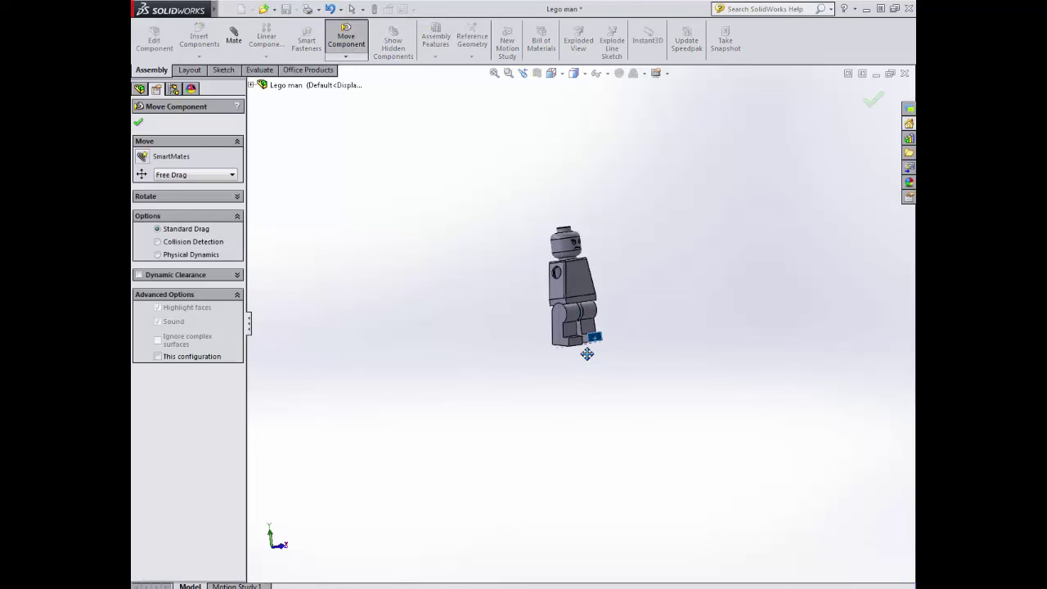
middle_drag(696, 320, 620, 333)
scroll(619, 333, up, 4)
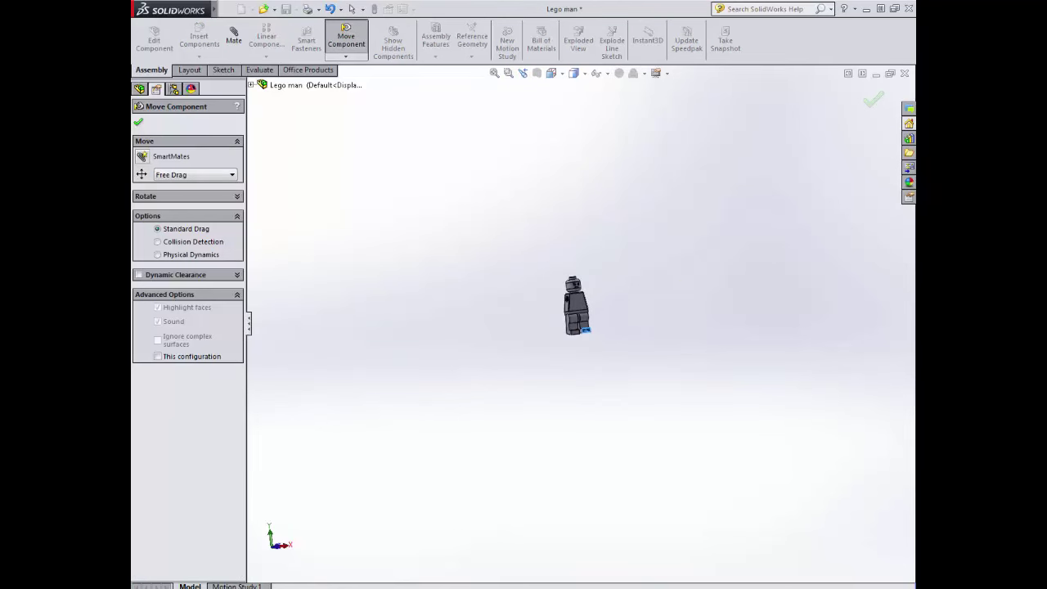
click(874, 102)
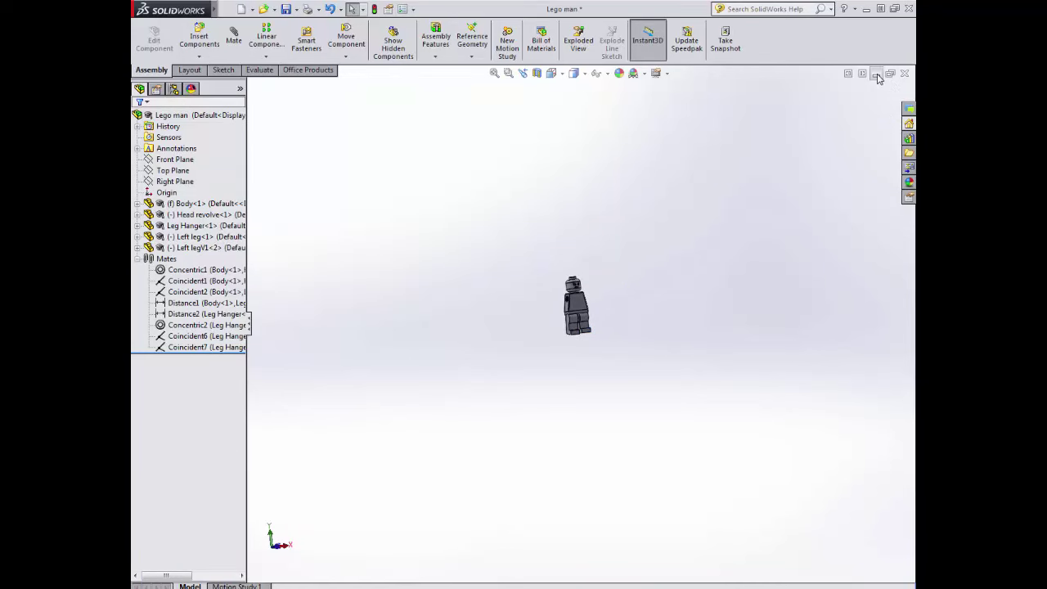
Switch to the Lego man drawing to examine the legs in its views, and return to the assembly.
scroll(608, 283, up, 5)
scroll(610, 296, down, 8)
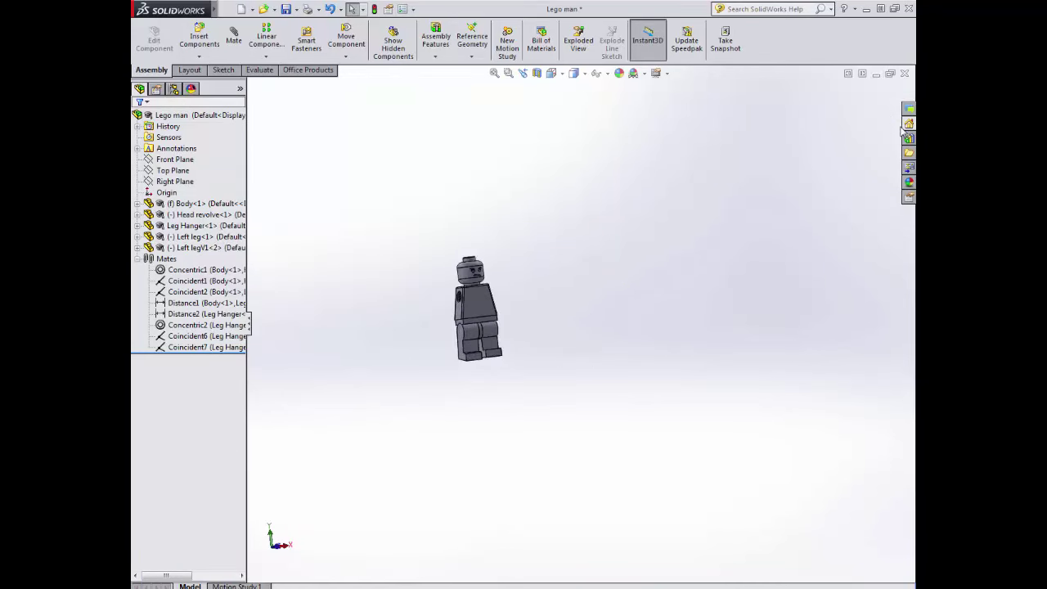
click(876, 75)
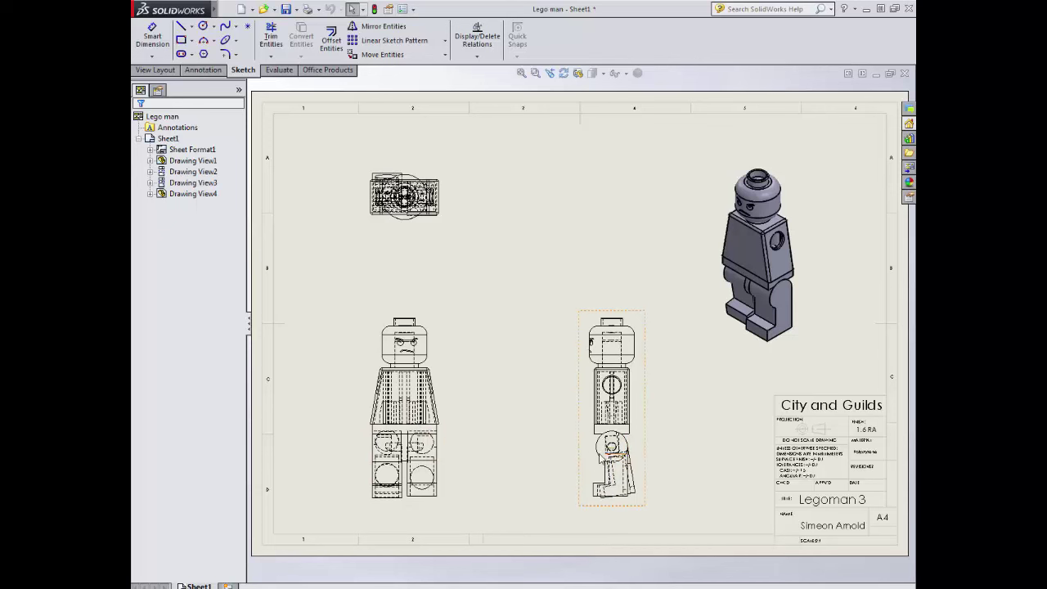
click(874, 74)
click(292, 584)
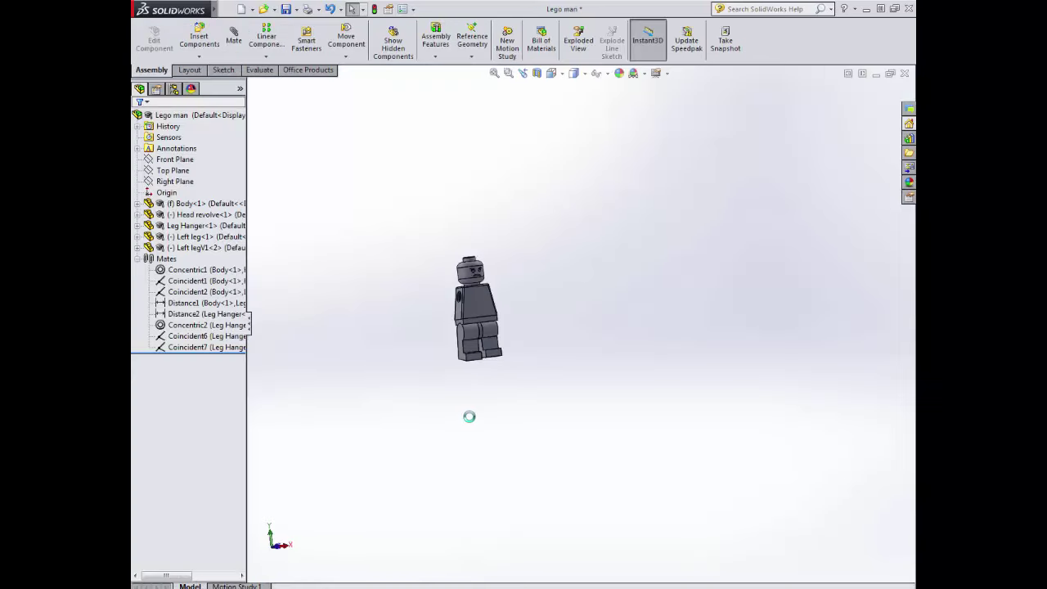
Add a coincident mate between the flat back faces of Left legV1 and the Left leg.
middle_drag(470, 416, 502, 362)
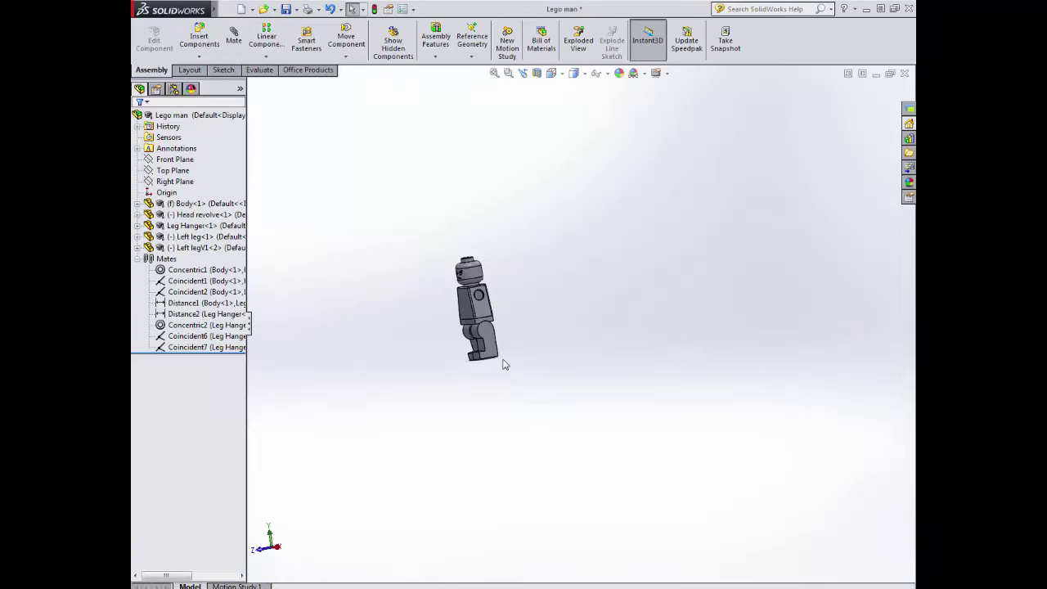
scroll(495, 360, down, 5)
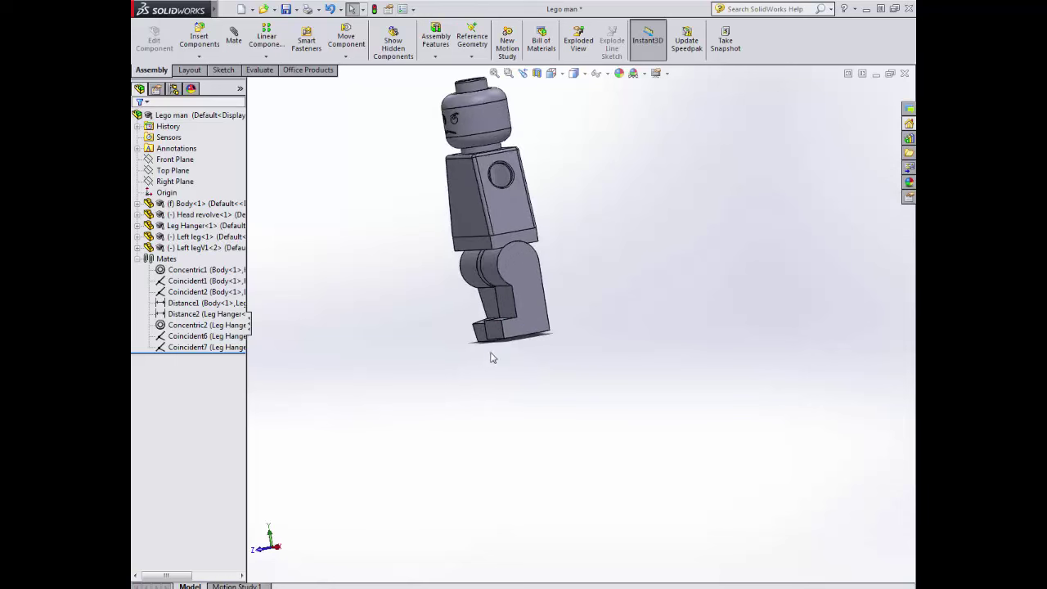
click(234, 39)
middle_drag(630, 301, 568, 336)
click(539, 294)
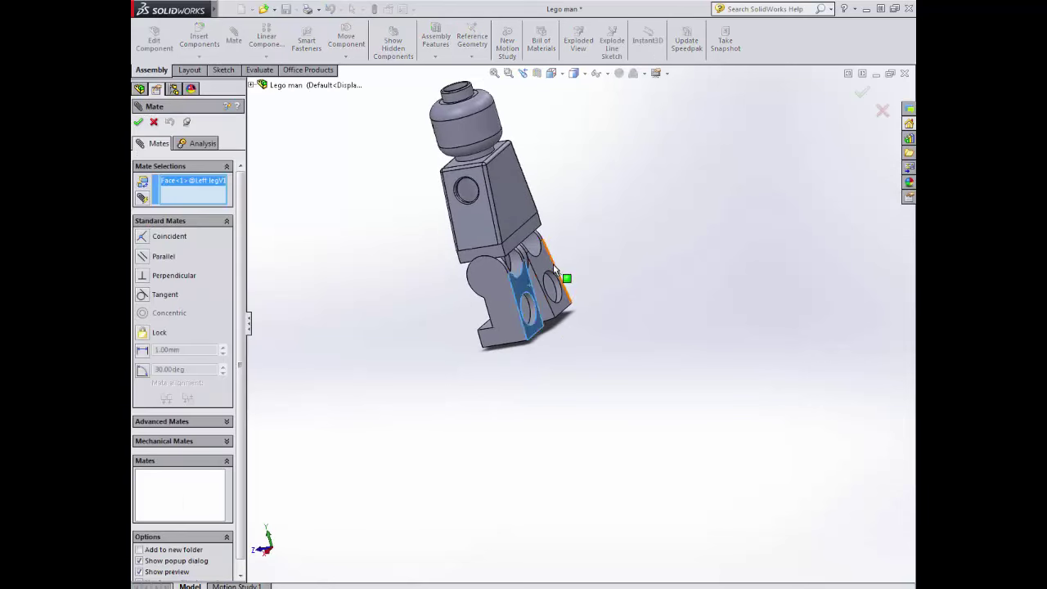
click(545, 261)
middle_drag(546, 266, 585, 206)
click(684, 248)
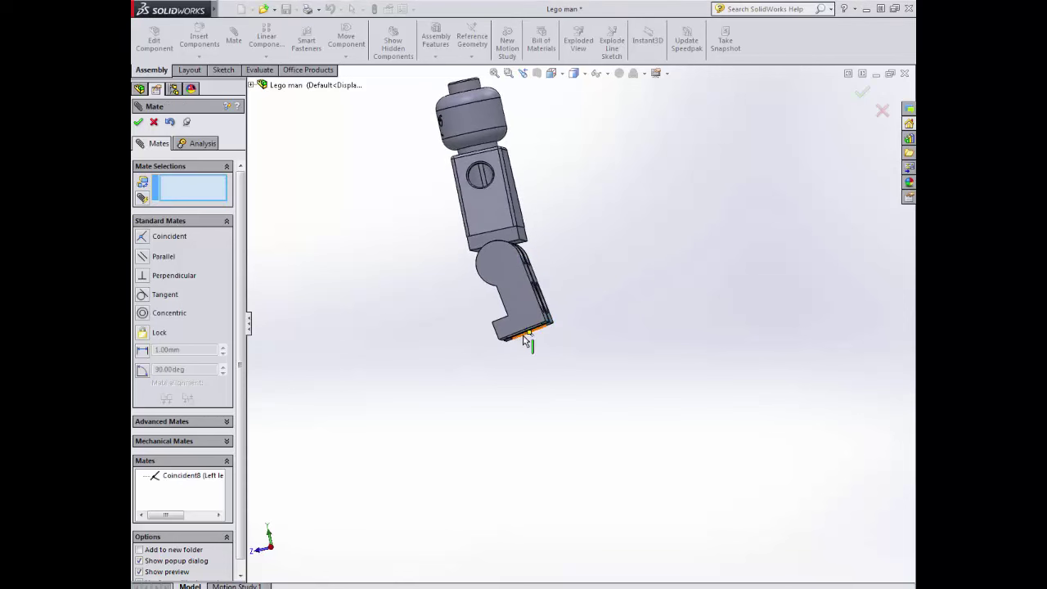
Add a parallel mate between Left legV1's bottom foot edge and the horizontal edge above the body's base block.
scroll(522, 336, down, 5)
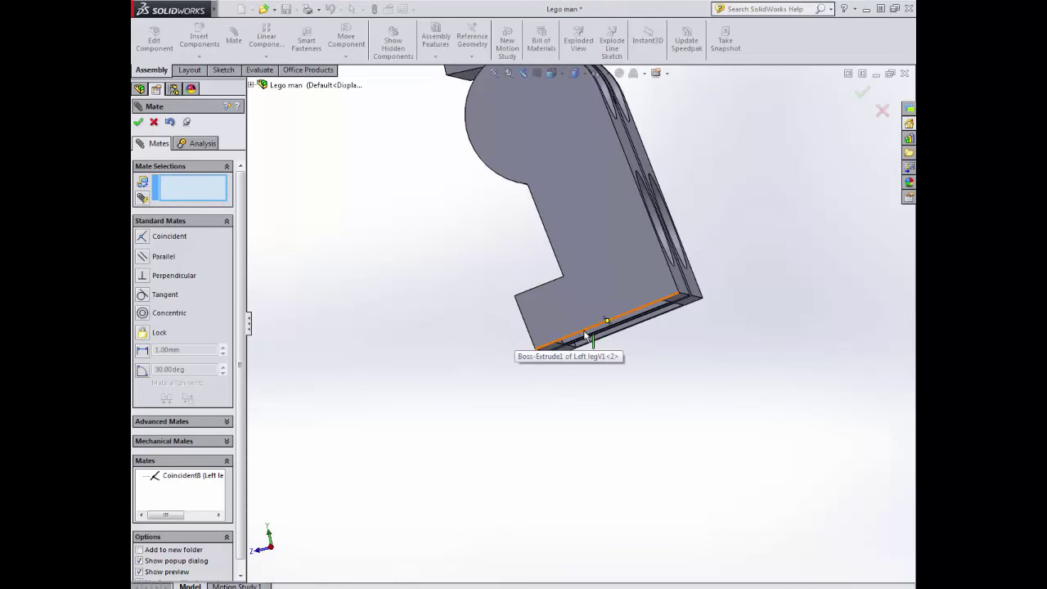
click(584, 335)
scroll(584, 335, up, 3)
scroll(515, 180, down, 3)
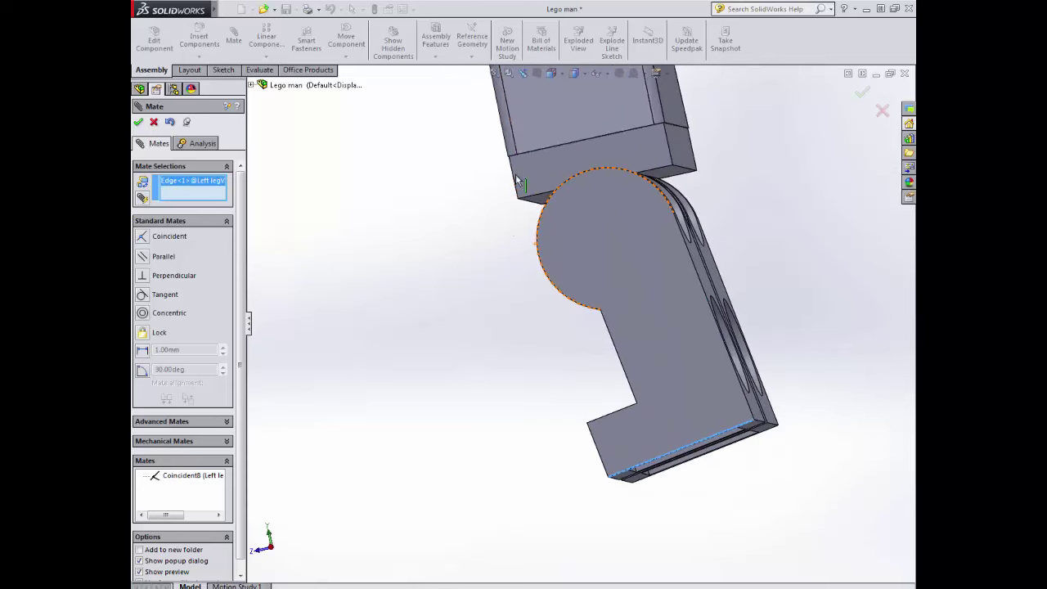
click(553, 152)
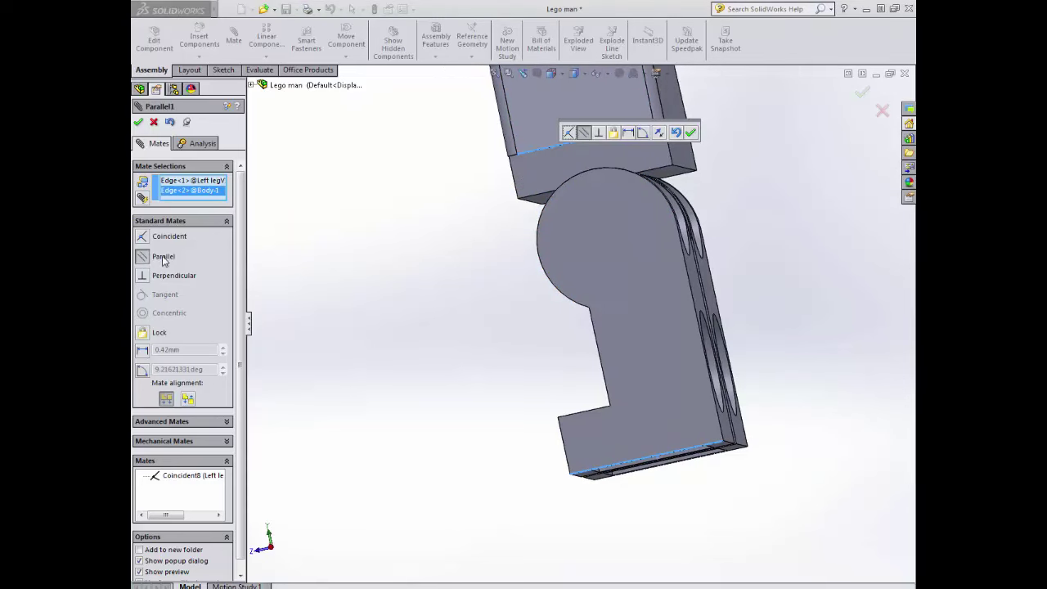
click(139, 122)
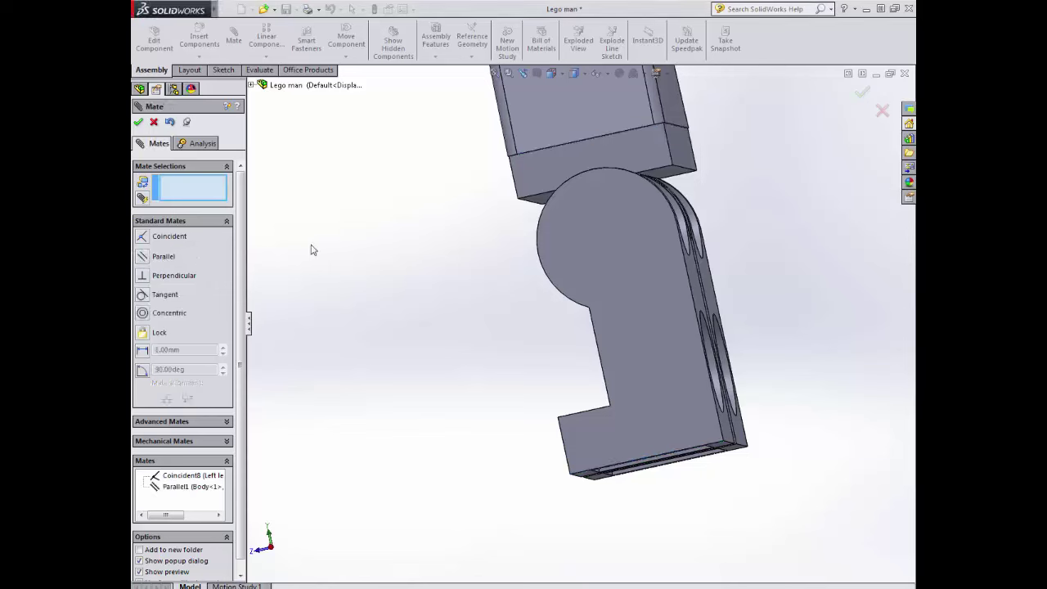
click(154, 123)
Switch to the Lego man drawing and change the title in its sheet format's title block to Legoman 4.
scroll(373, 409, up, 6)
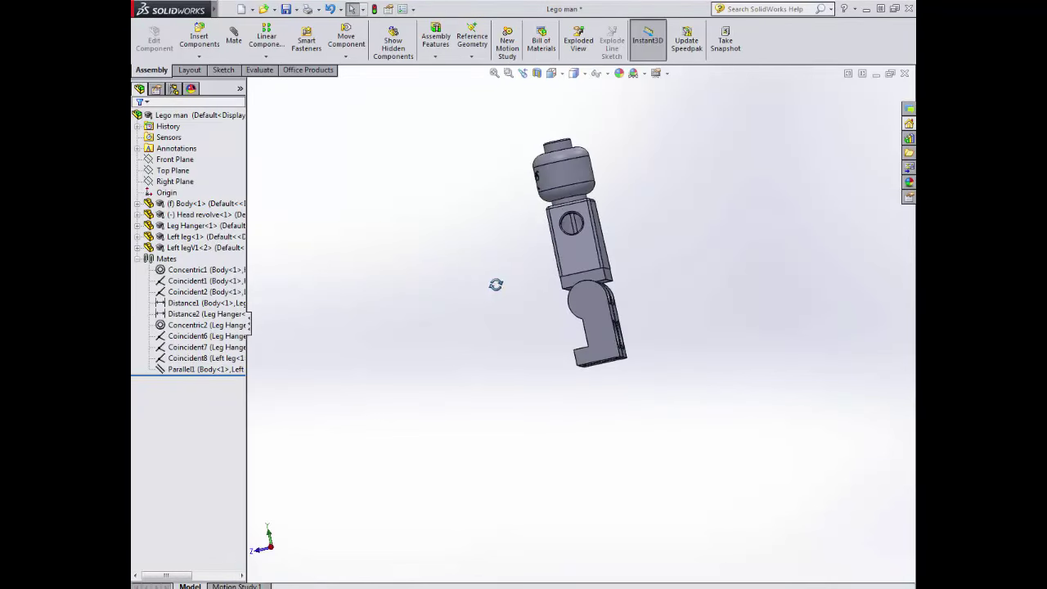
middle_drag(496, 285, 616, 250)
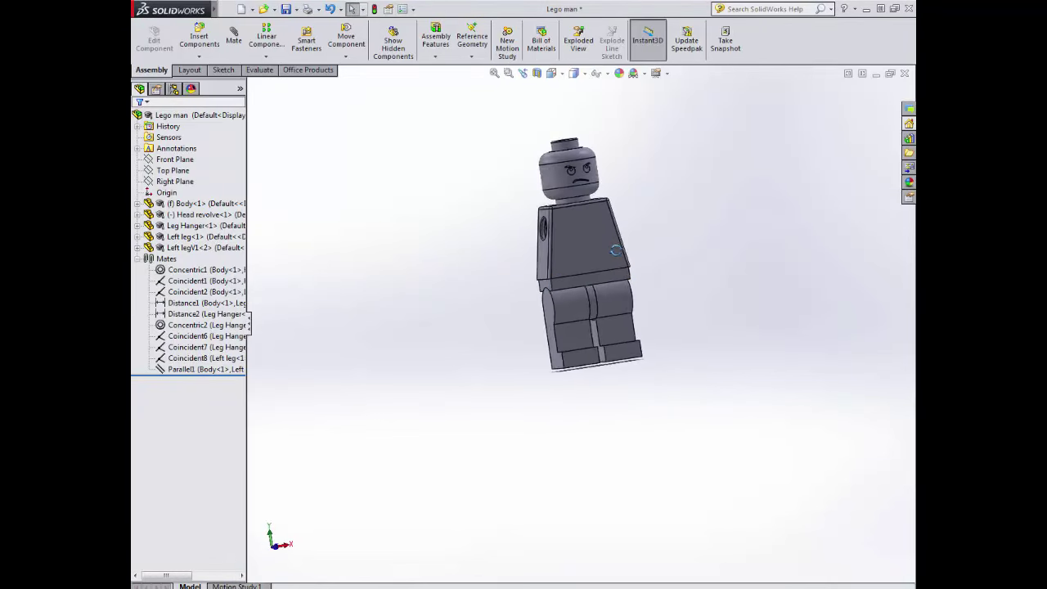
click(874, 74)
click(196, 584)
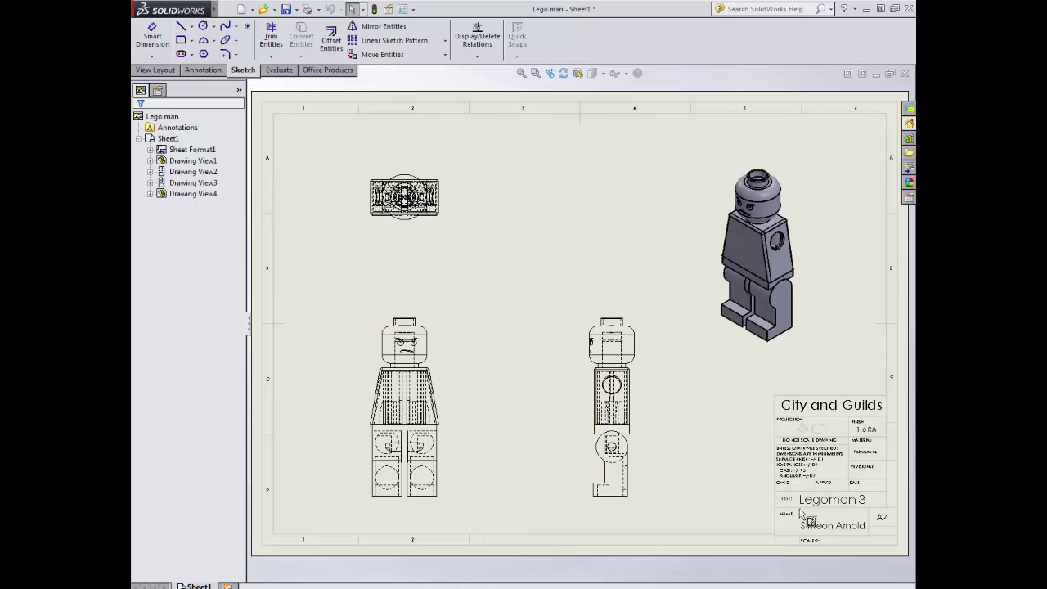
right_click(658, 446)
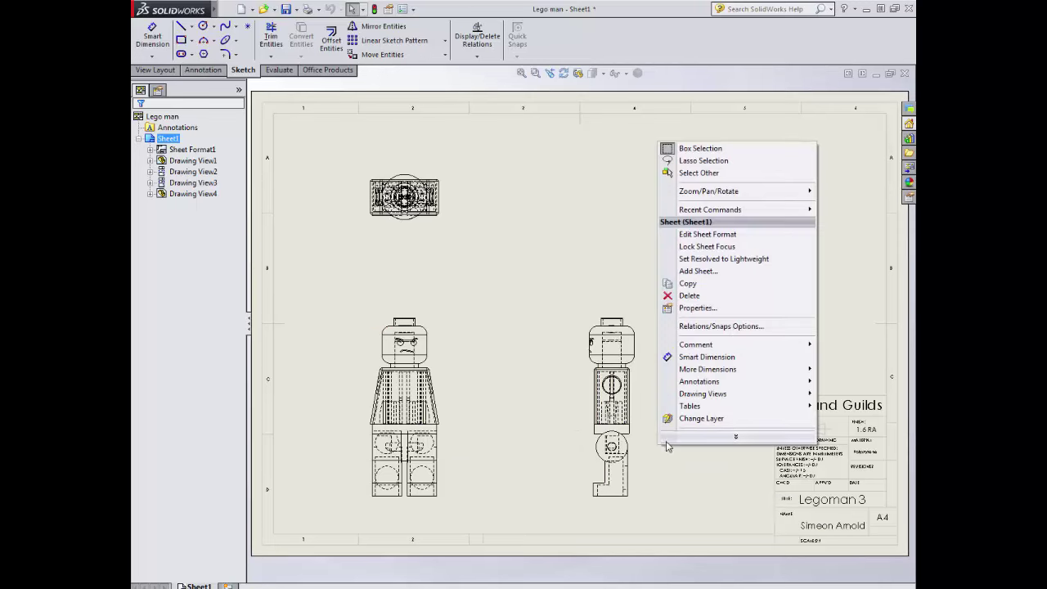
click(705, 235)
double_click(849, 498)
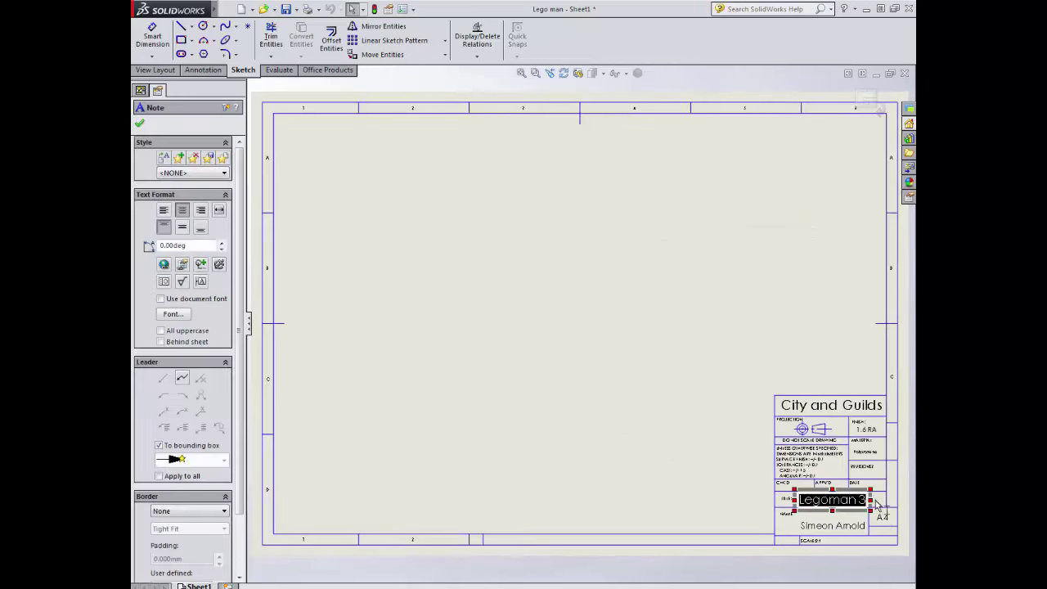
click(867, 504)
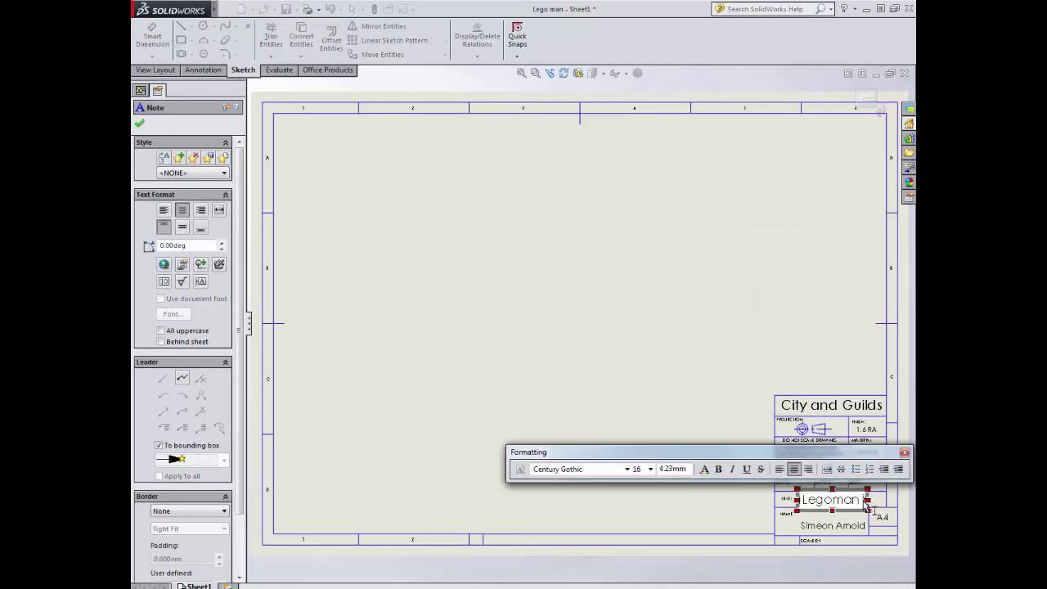
text(4)
click(683, 346)
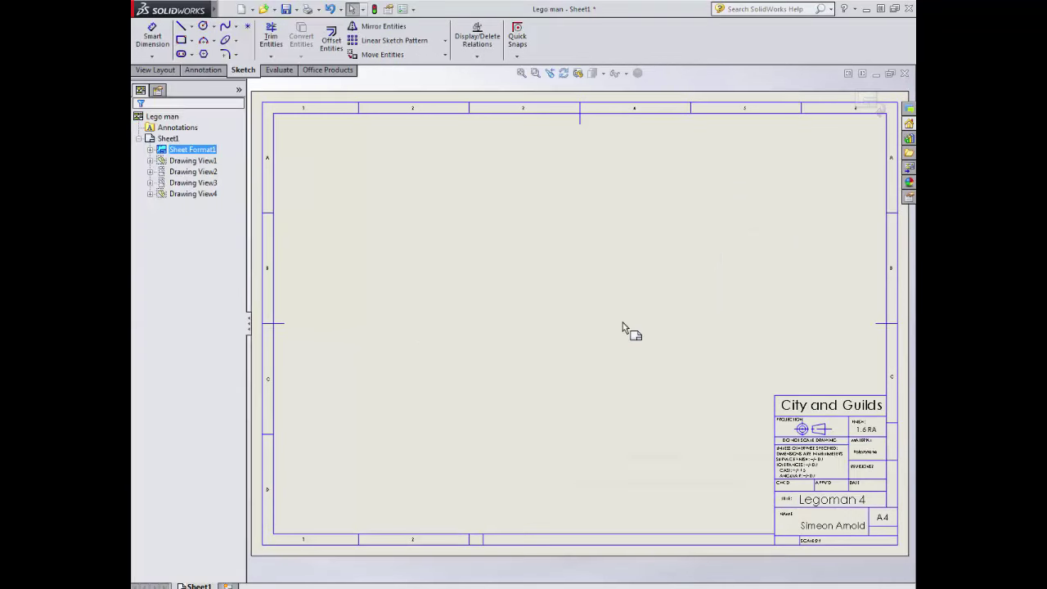
right_click(622, 327)
click(667, 427)
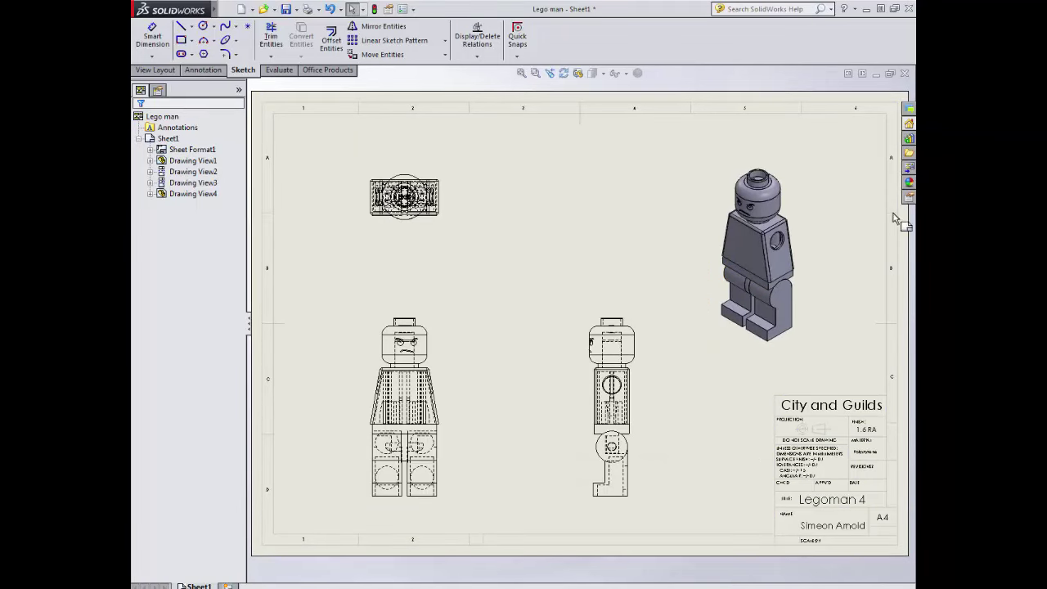
Return to the Lego man assembly and insert the Arm LEFT part beside the figure.
click(877, 73)
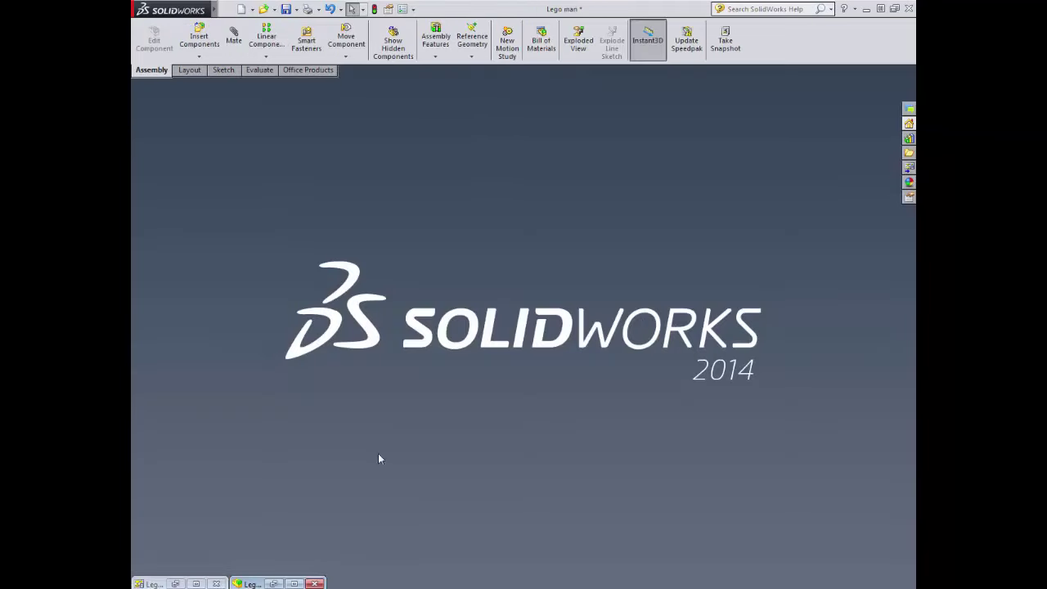
click(295, 583)
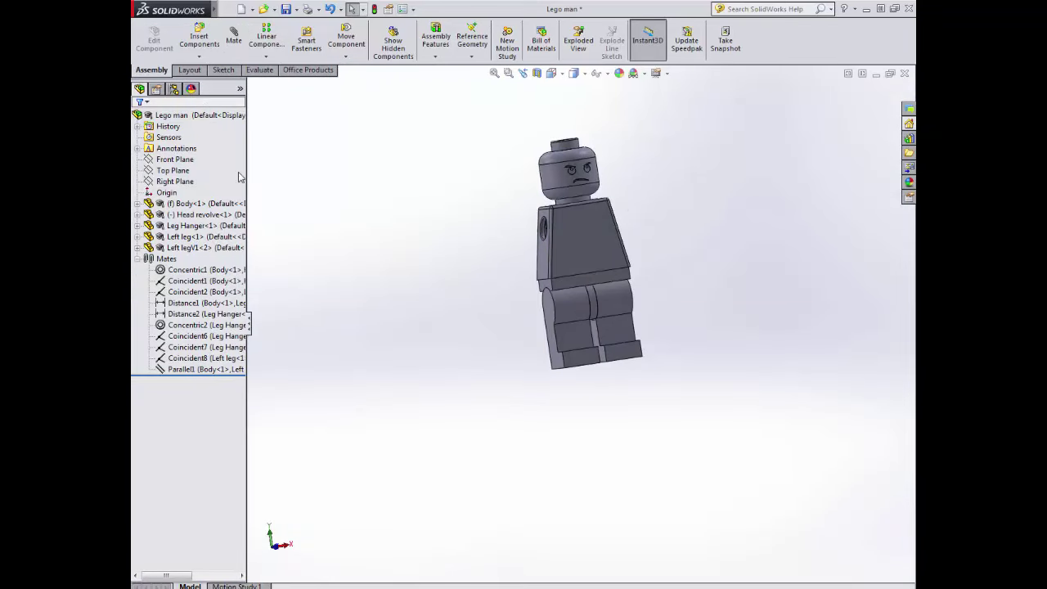
click(199, 37)
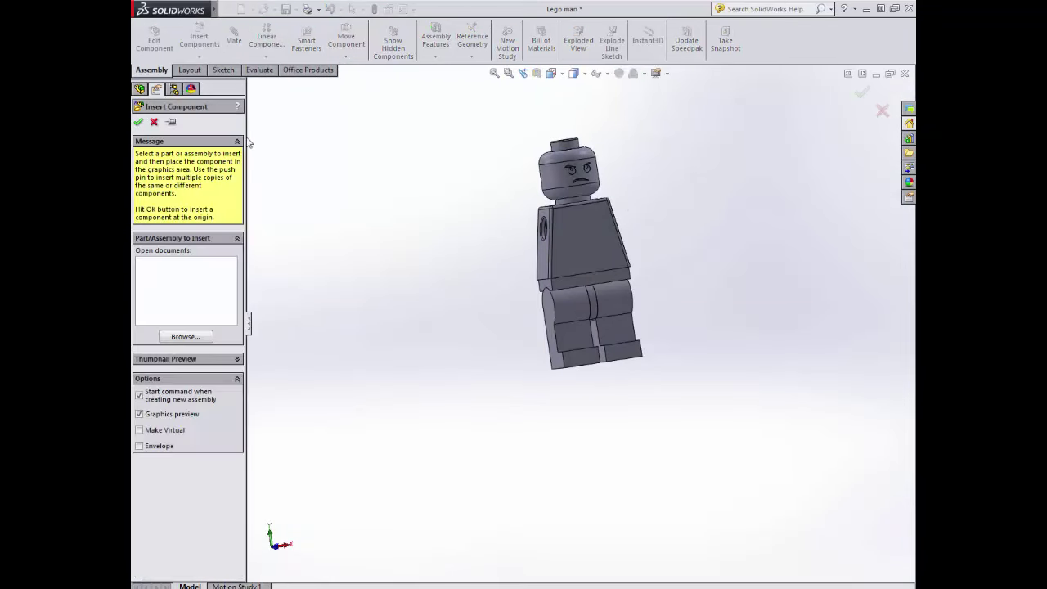
click(186, 337)
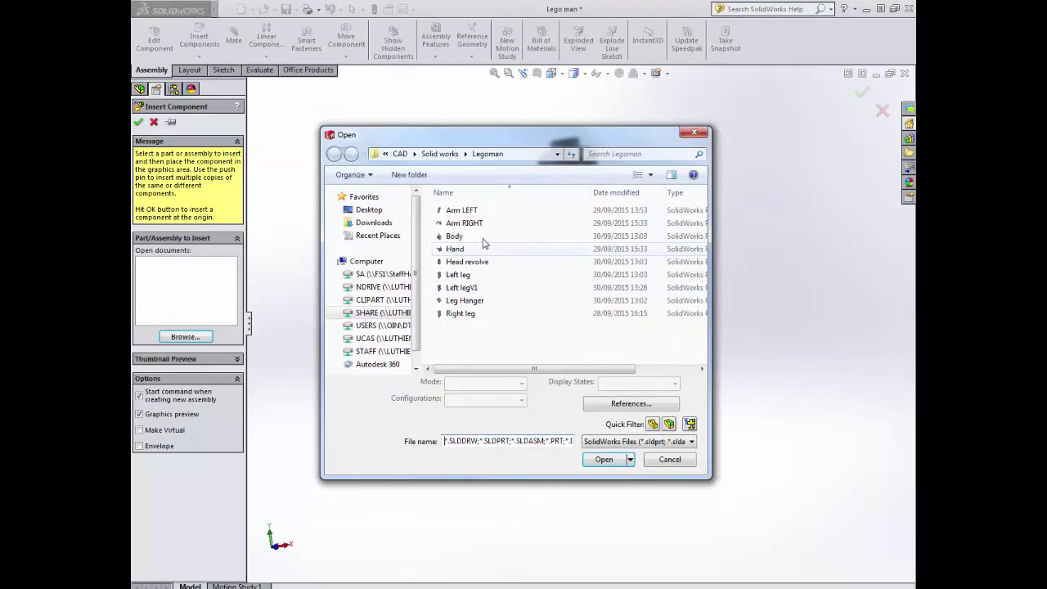
click(461, 210)
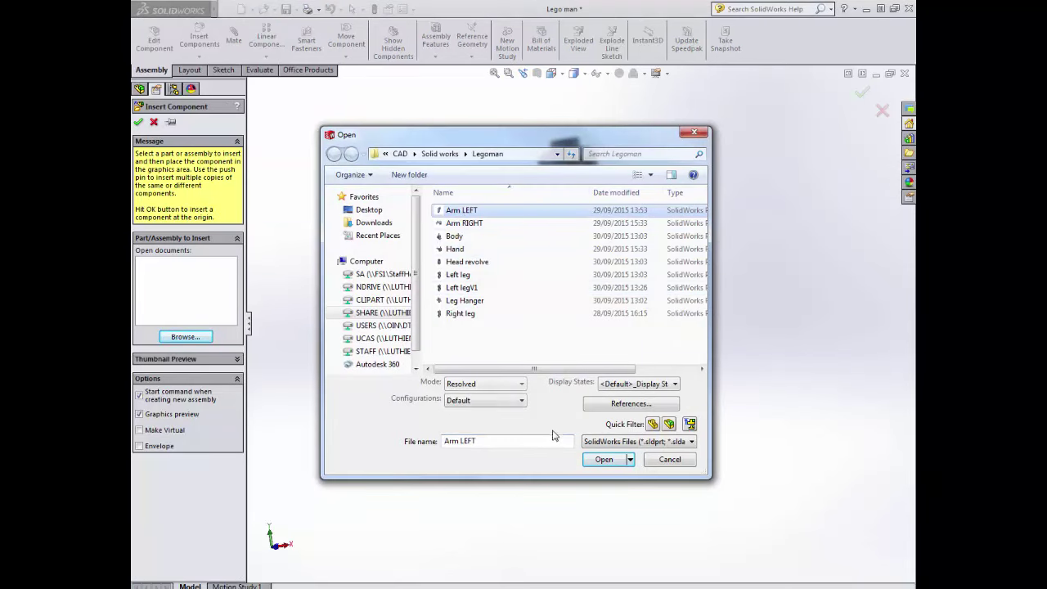
click(604, 459)
click(457, 319)
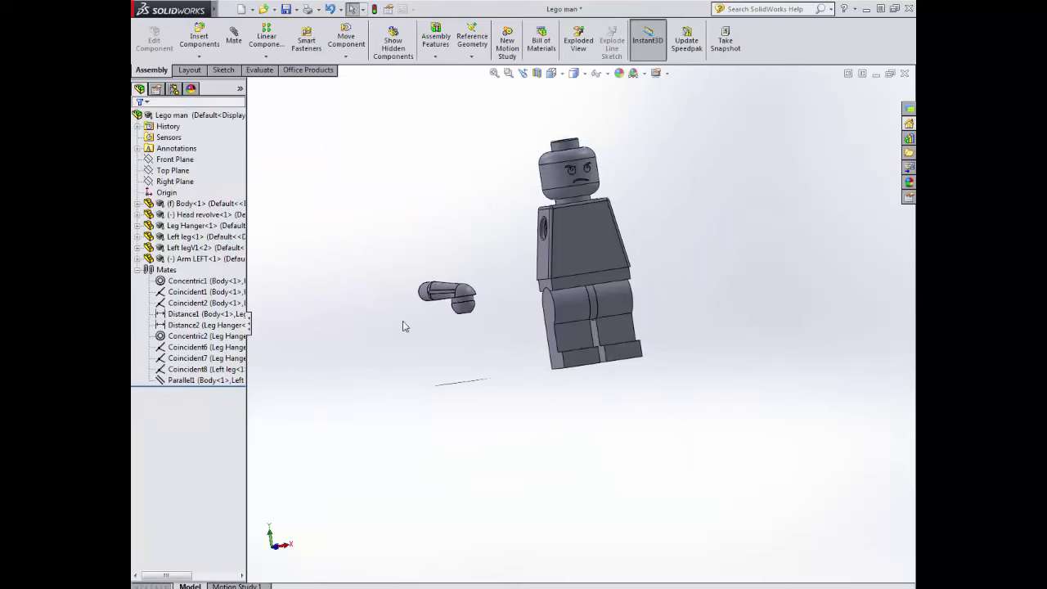
Insert the Arm RIGHT part on the opposite side of the figure from Arm LEFT.
click(200, 39)
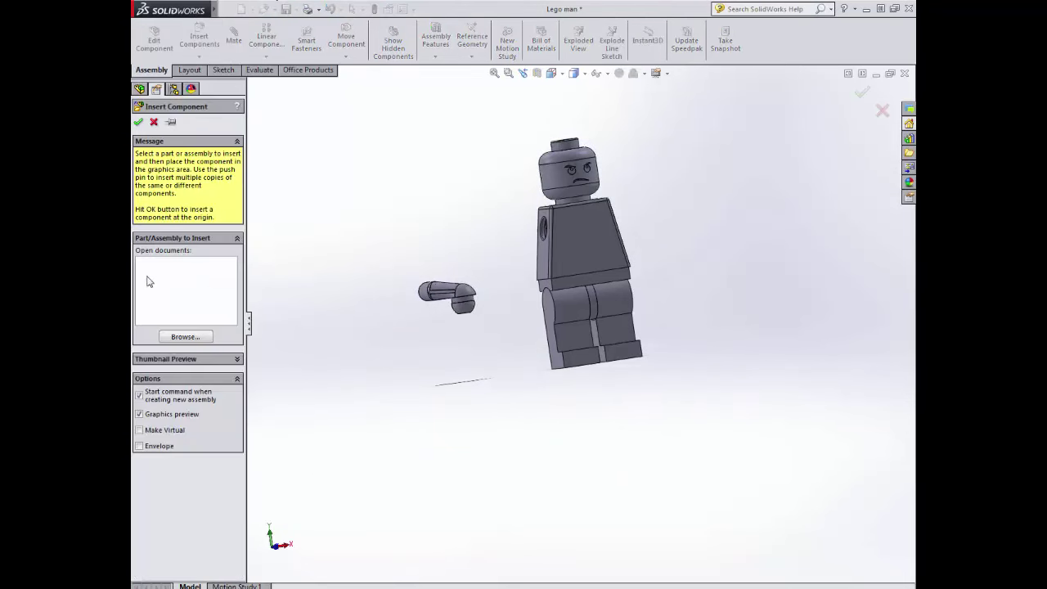
click(186, 337)
click(460, 223)
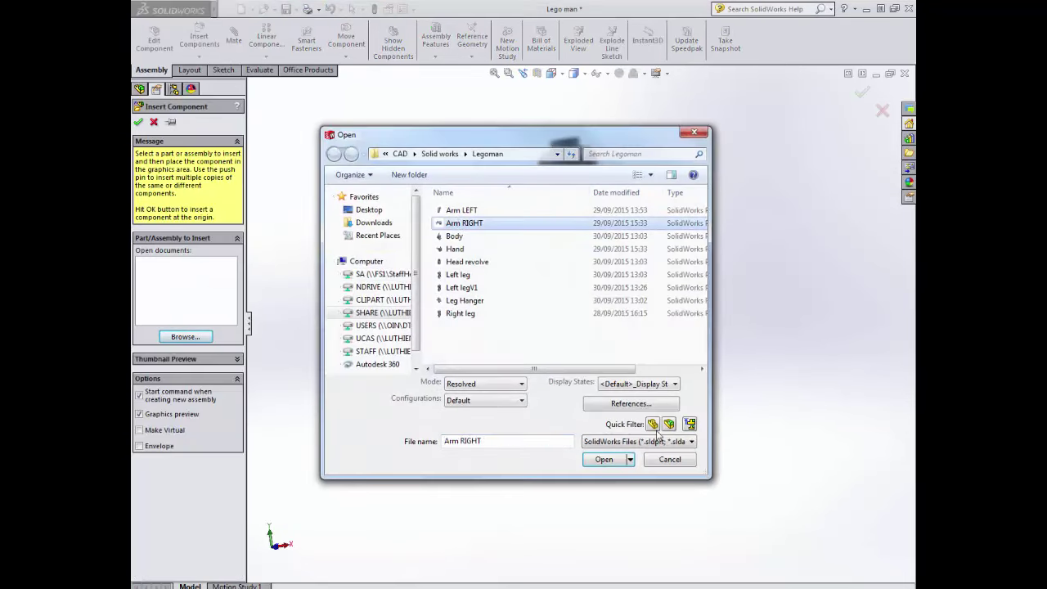
click(606, 460)
click(717, 354)
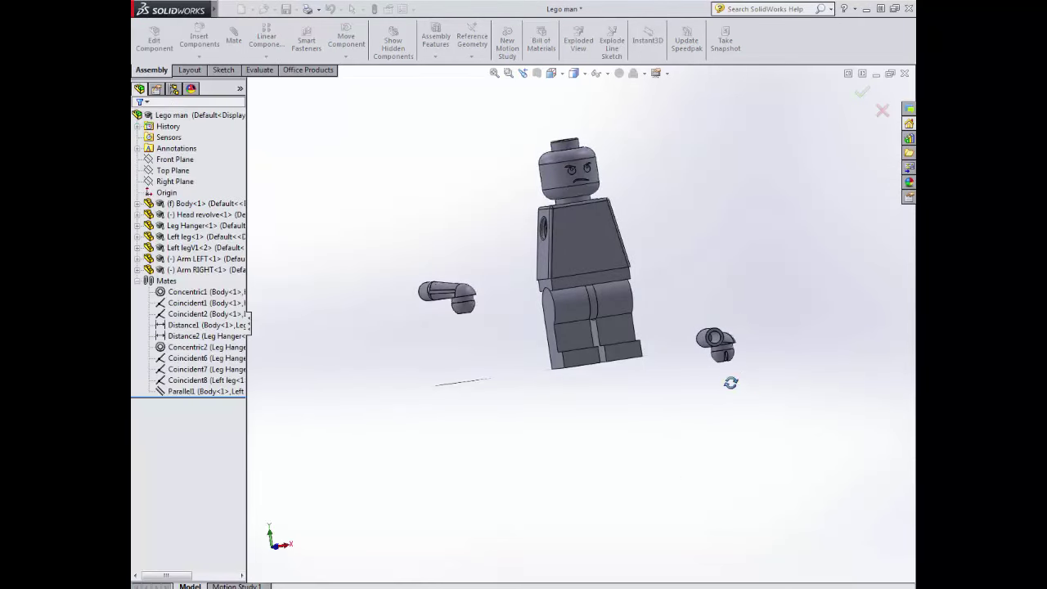
Add a concentric mate between Arm LEFT's cylindrical shoulder peg and the round arm hole in the body's side.
middle_drag(515, 297, 470, 284)
scroll(471, 284, down, 5)
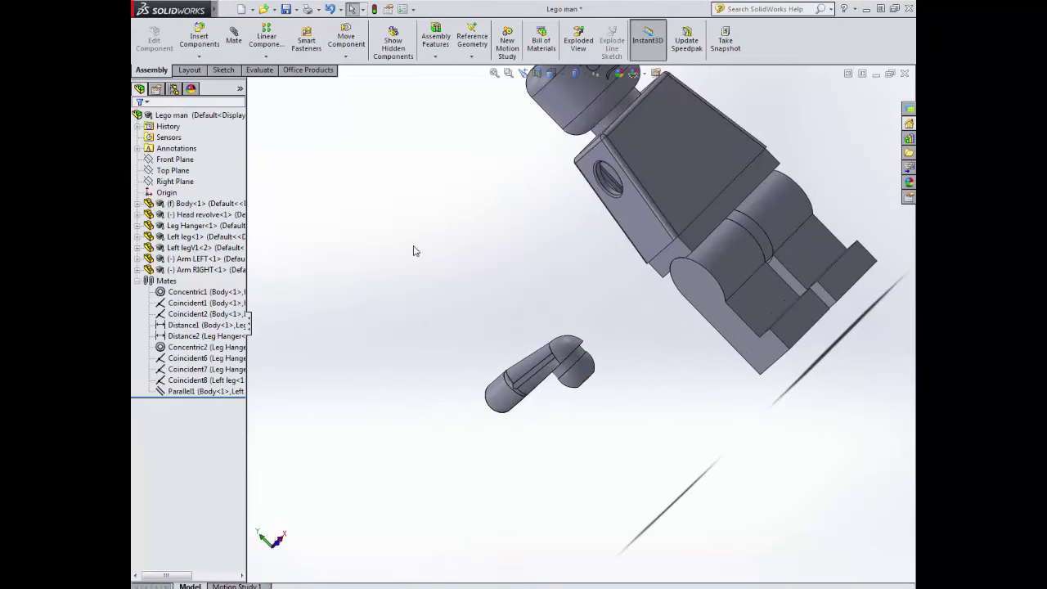
click(233, 37)
scroll(554, 358, down, 5)
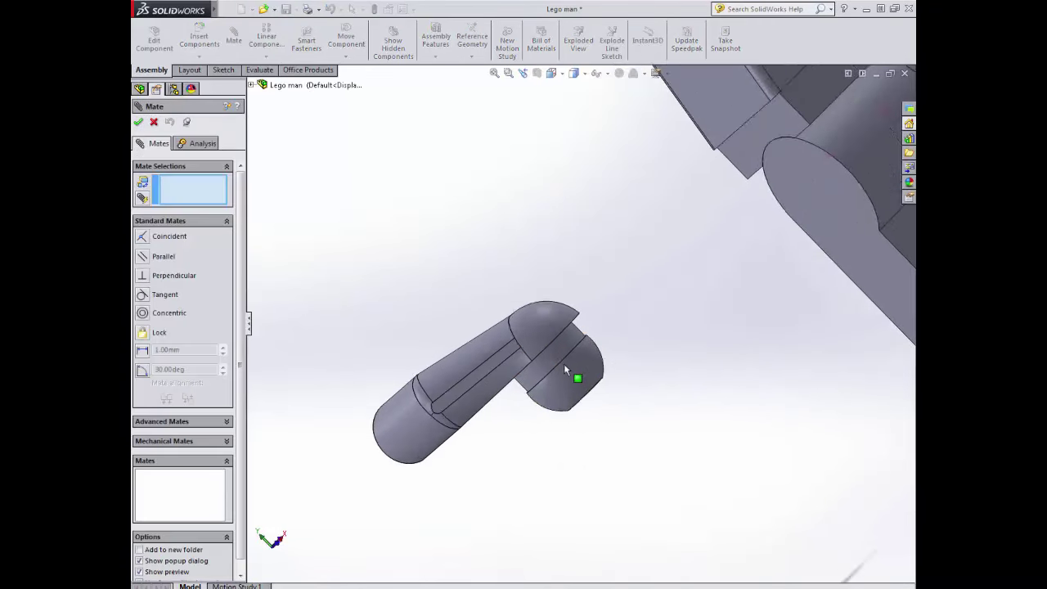
click(554, 357)
scroll(593, 388, up, 5)
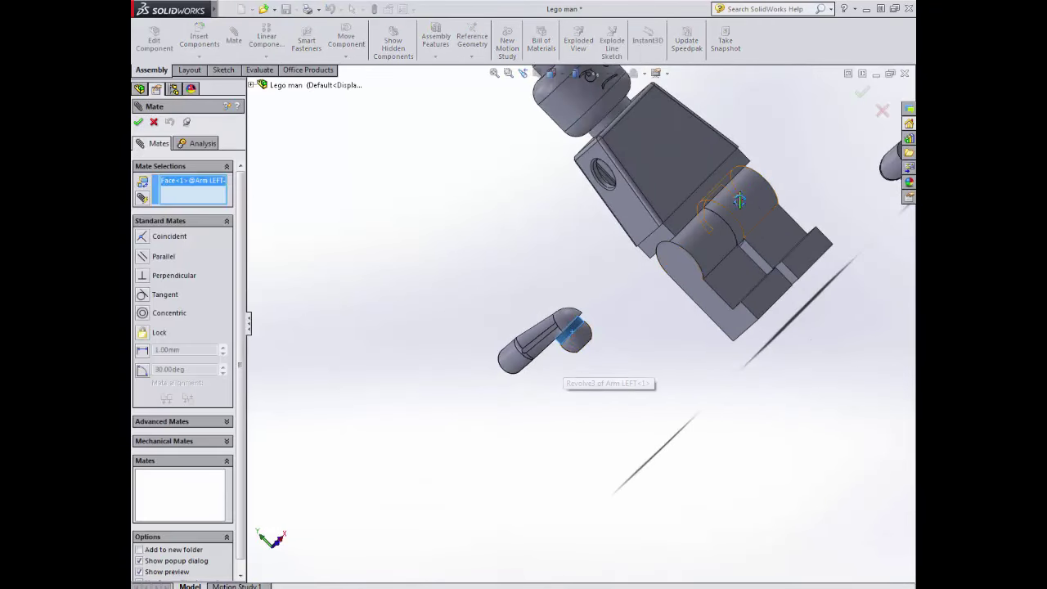
middle_drag(593, 387, 608, 217)
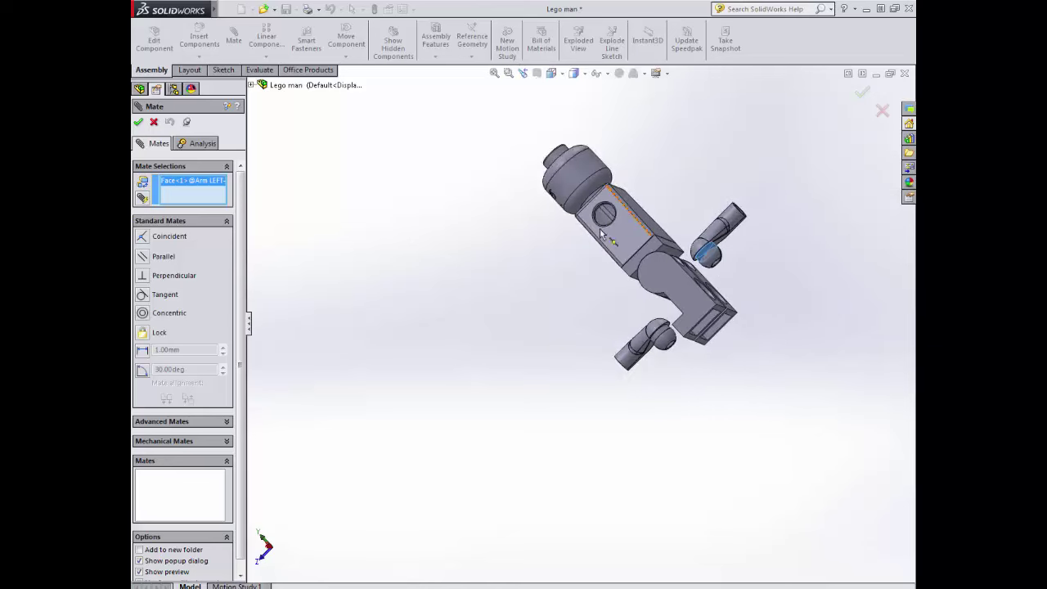
scroll(608, 216, down, 5)
scroll(529, 312, down, 3)
click(530, 312)
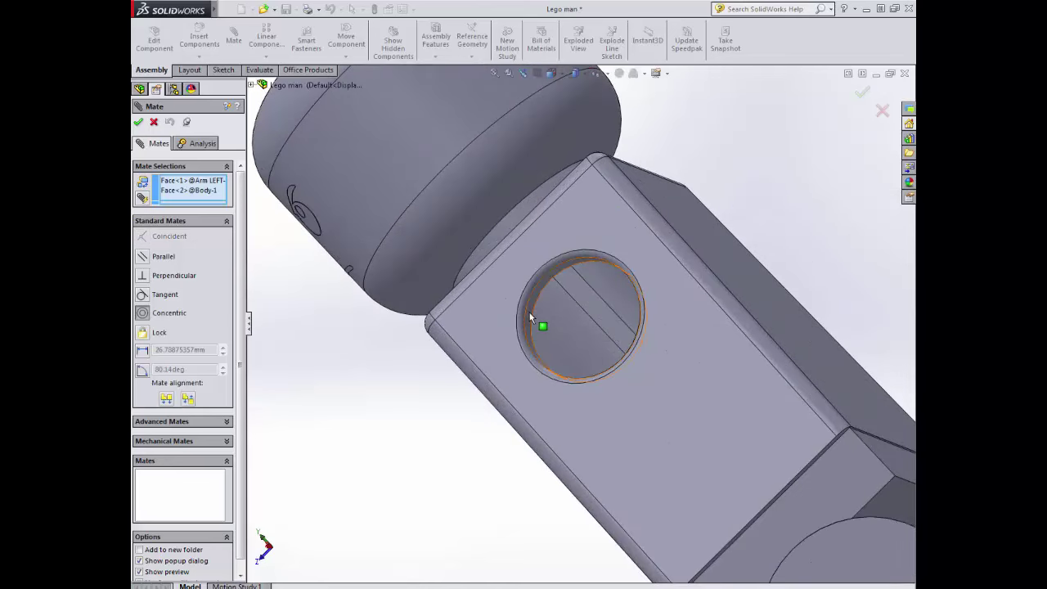
scroll(530, 312, up, 3)
scroll(550, 292, up, 5)
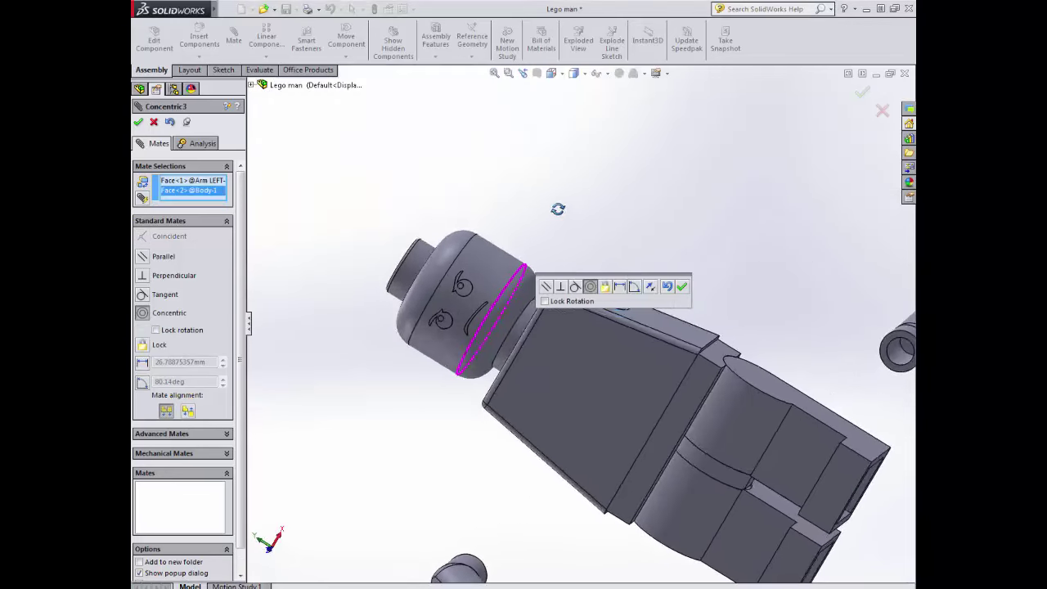
click(683, 288)
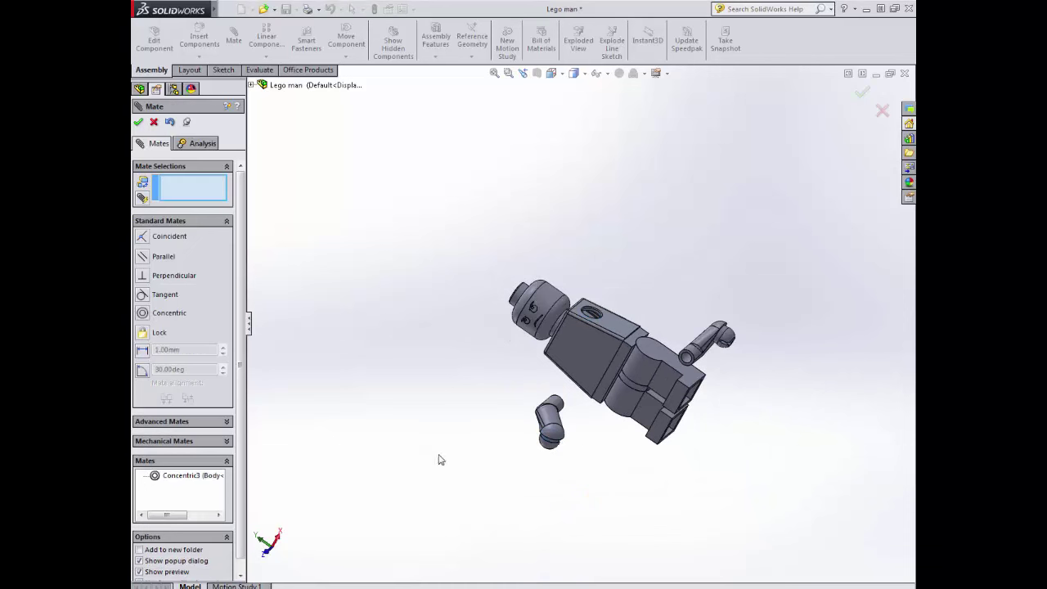
Add a coincident mate between Arm LEFT's flat shoulder face and the body's side face around the arm hole.
middle_drag(438, 460, 573, 327)
scroll(561, 402, down, 3)
click(554, 396)
click(630, 256)
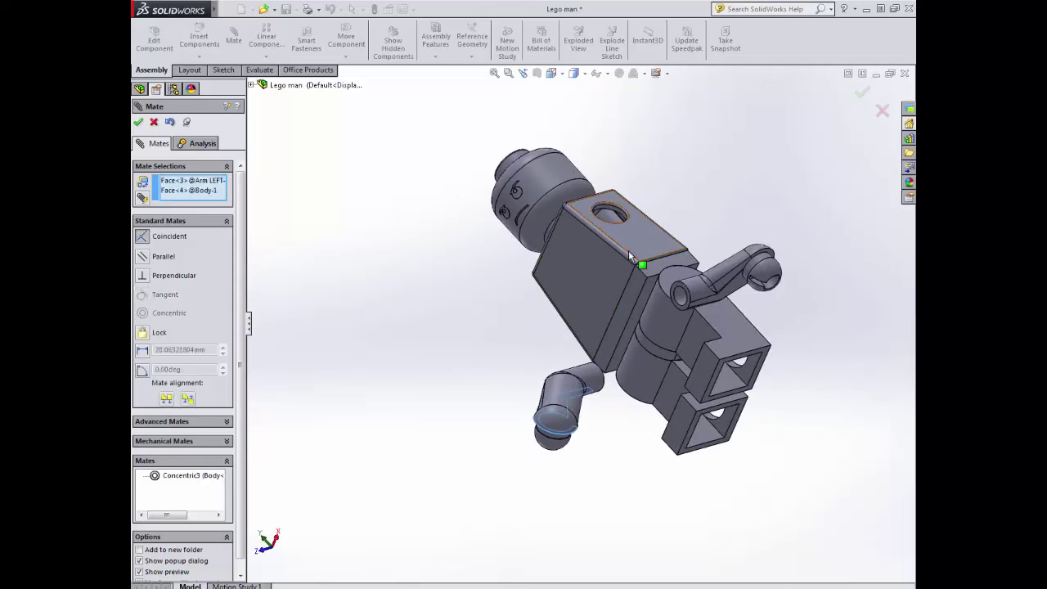
click(768, 224)
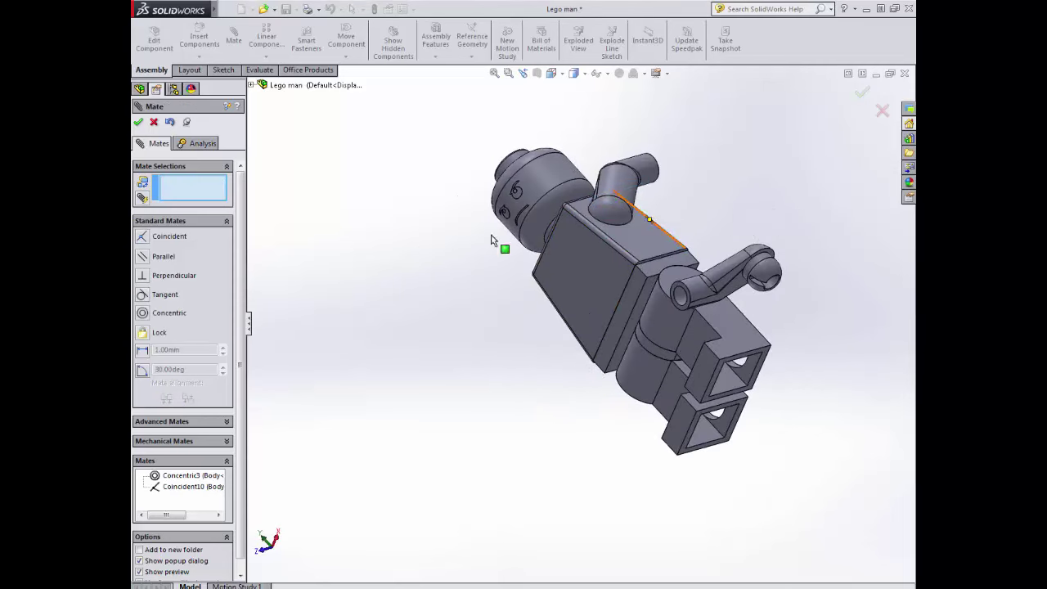
click(153, 123)
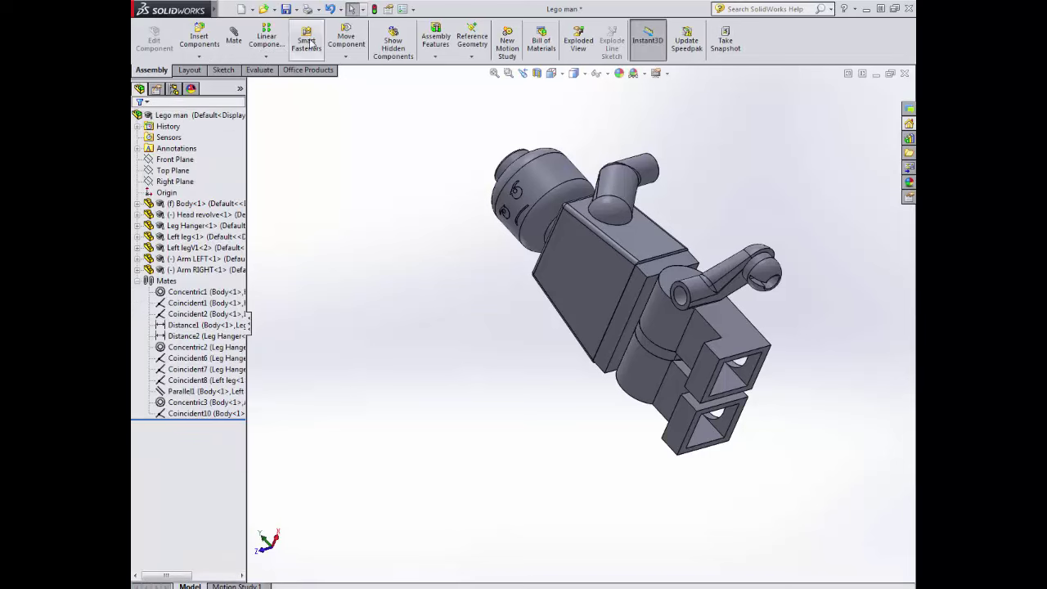
Swing Arm LEFT about its shoulder with Move Component in Free Drag mode.
click(346, 39)
drag(643, 282, 619, 302)
mouse_move(546, 277)
middle_down()
mouse_move(574, 259)
mouse_move(560, 271)
middle_up()
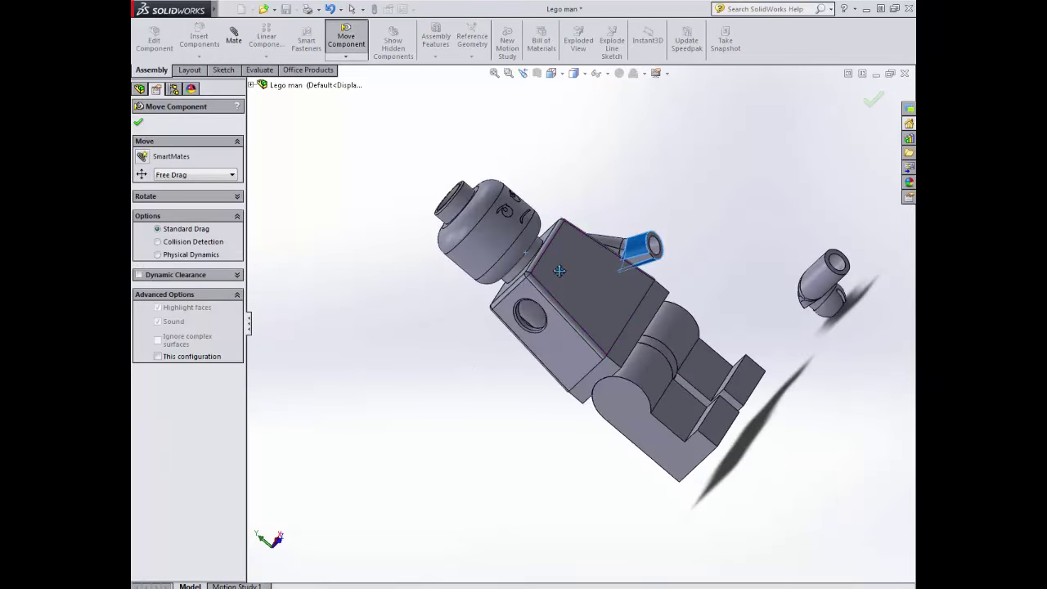
click(138, 123)
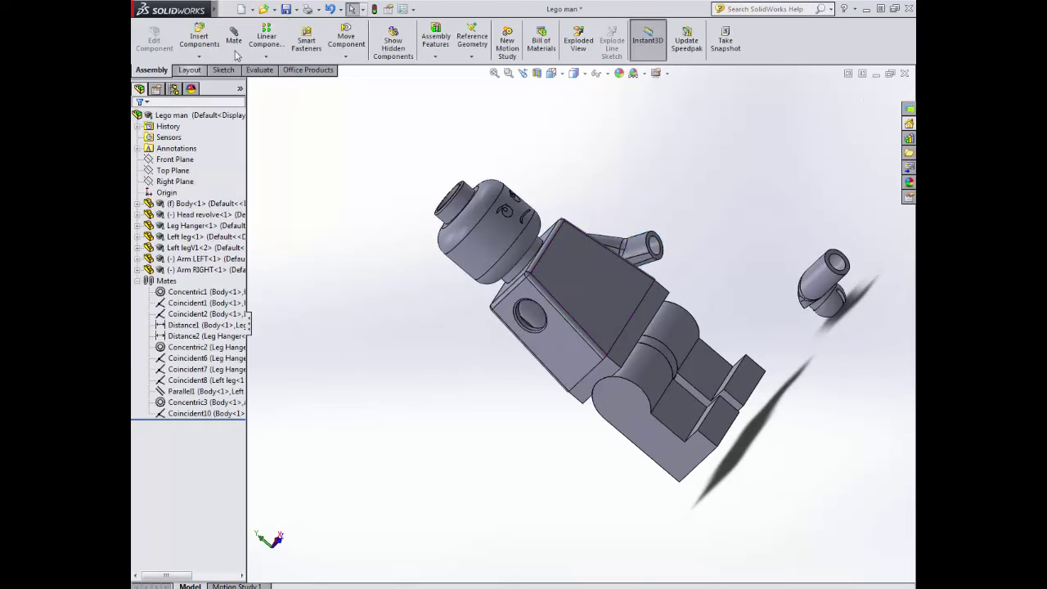
Add a concentric mate between Arm RIGHT's cylindrical shoulder peg and the body's remaining arm hole.
click(234, 38)
scroll(793, 317, down, 3)
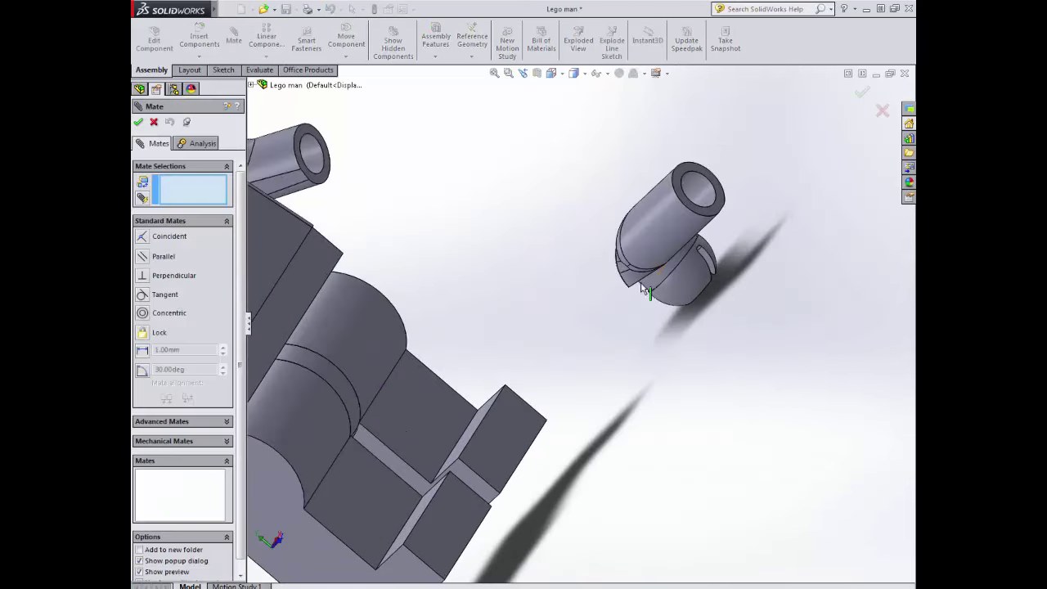
click(654, 286)
scroll(578, 328, up, 3)
scroll(399, 330, down, 5)
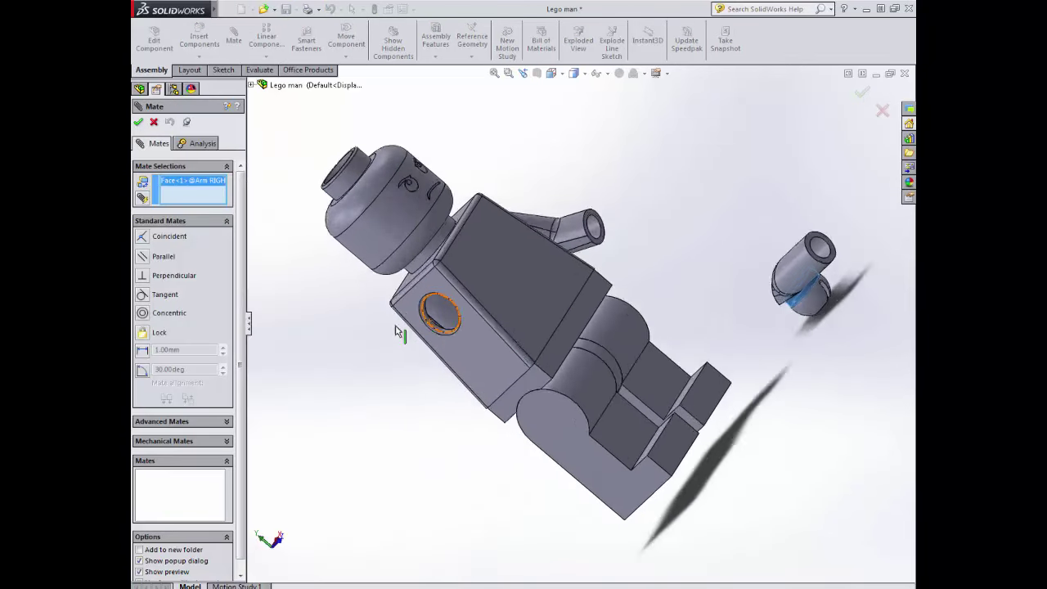
click(577, 282)
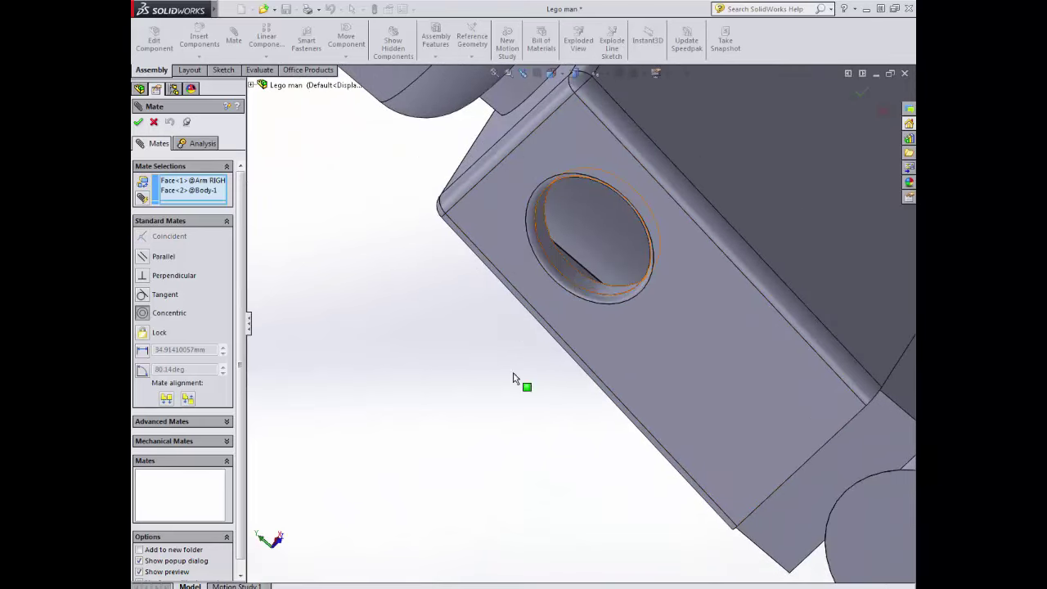
scroll(474, 367, up, 5)
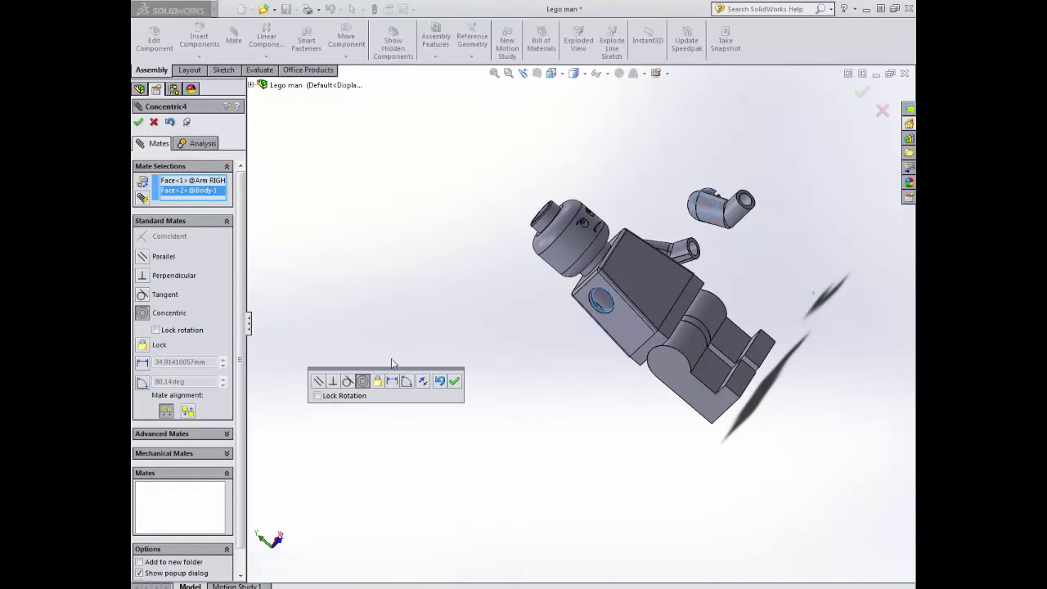
click(455, 381)
Add a coincident mate between the body's side face around the arm hole and Arm RIGHT's flat shoulder face.
click(639, 340)
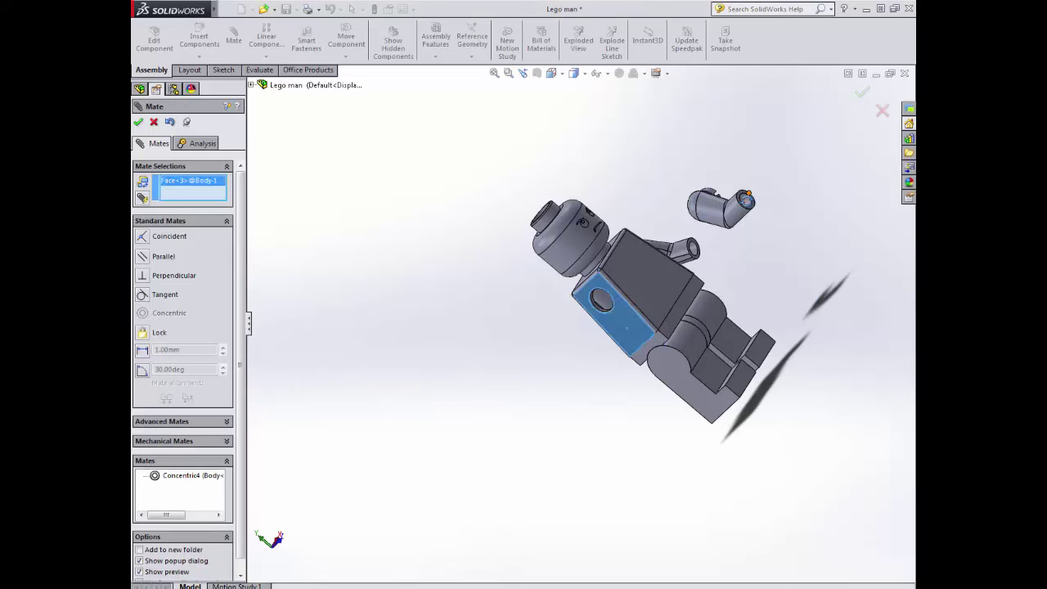
scroll(679, 199, down, 3)
click(684, 230)
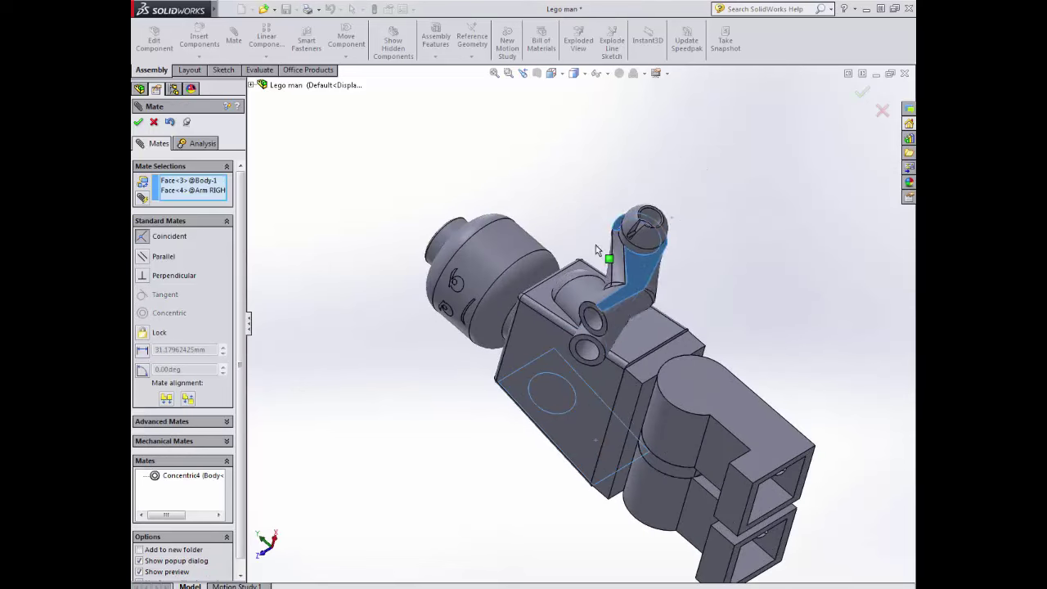
click(138, 121)
middle_drag(493, 417, 526, 421)
scroll(526, 420, up, 2)
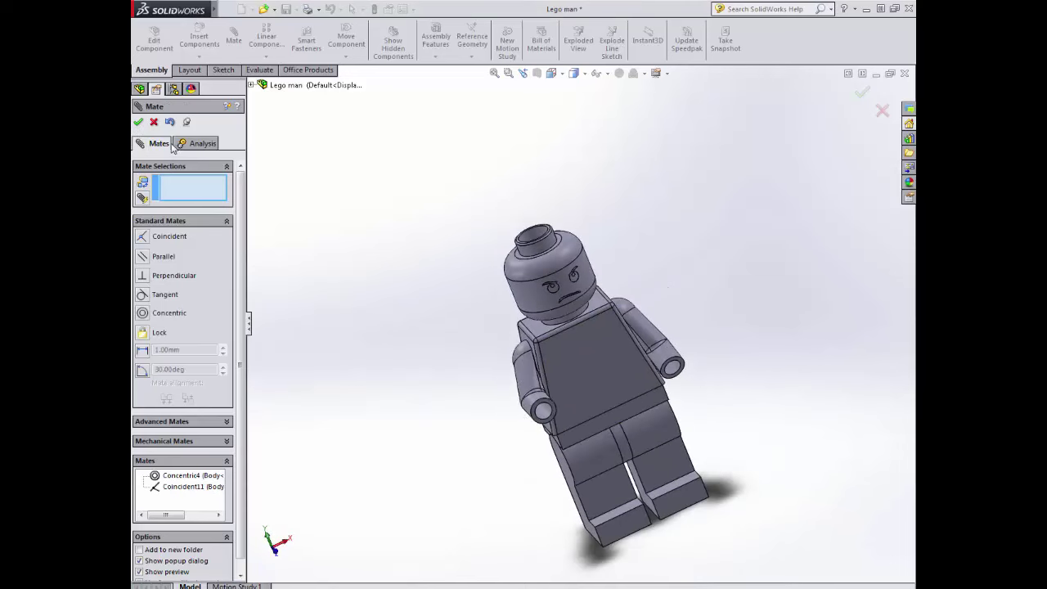
click(139, 121)
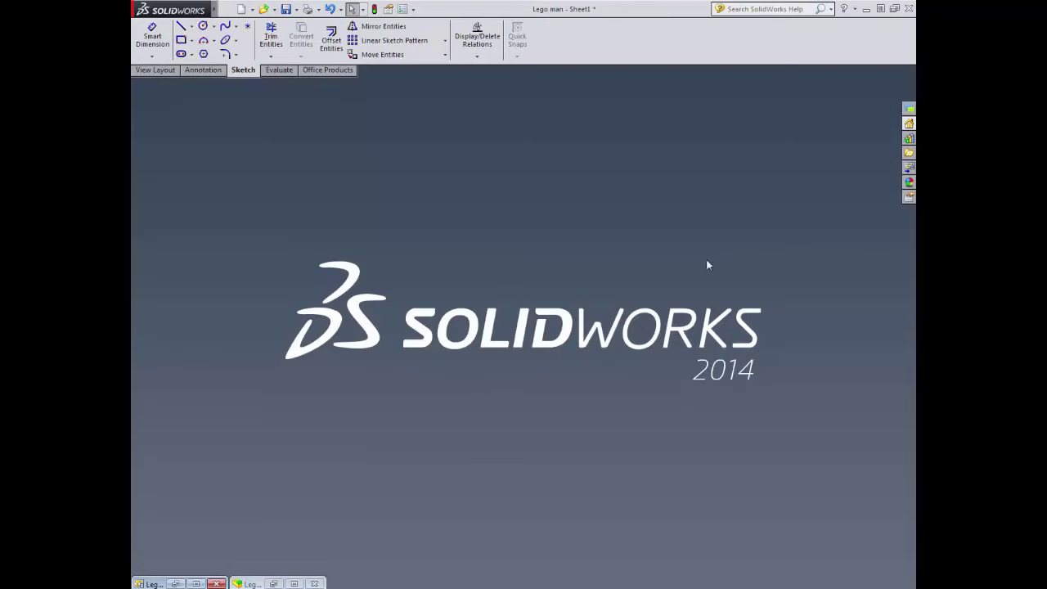
In the Lego man drawing's sheet format, change the title block's title to Legoman 5 and return to the sheet.
click(197, 584)
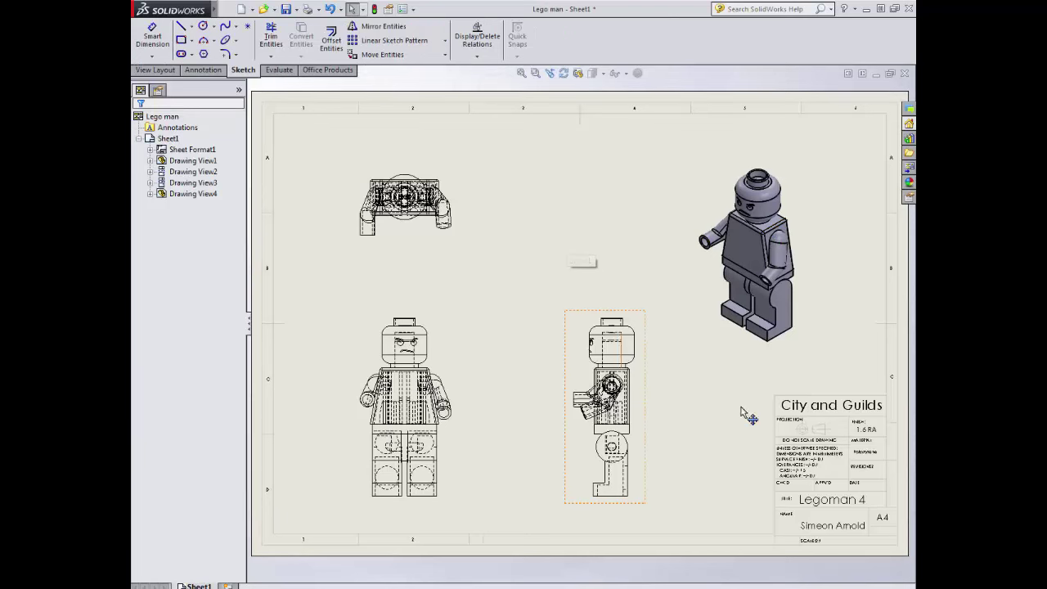
right_click(712, 423)
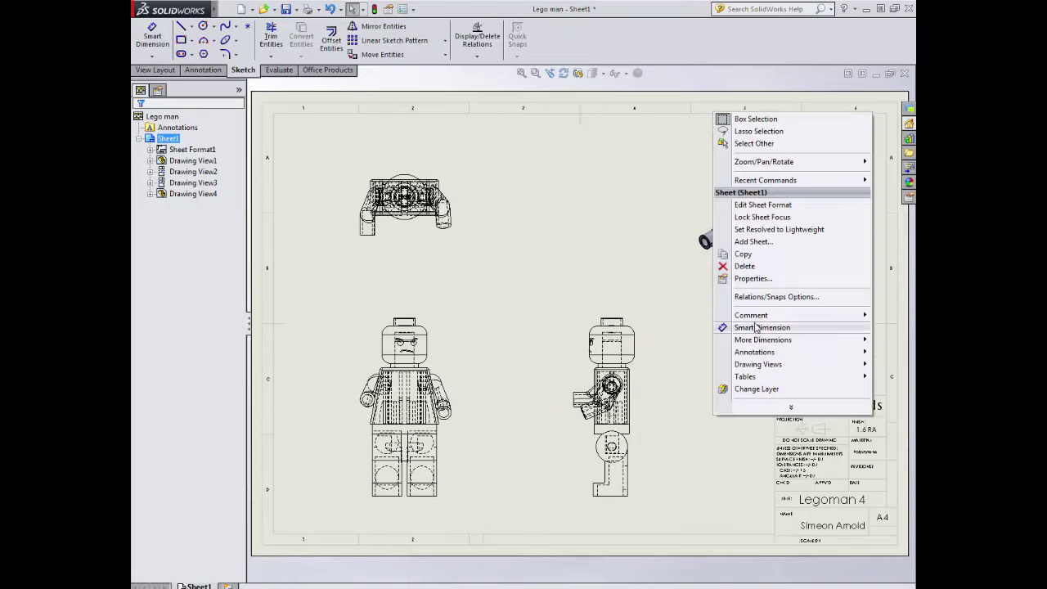
click(766, 205)
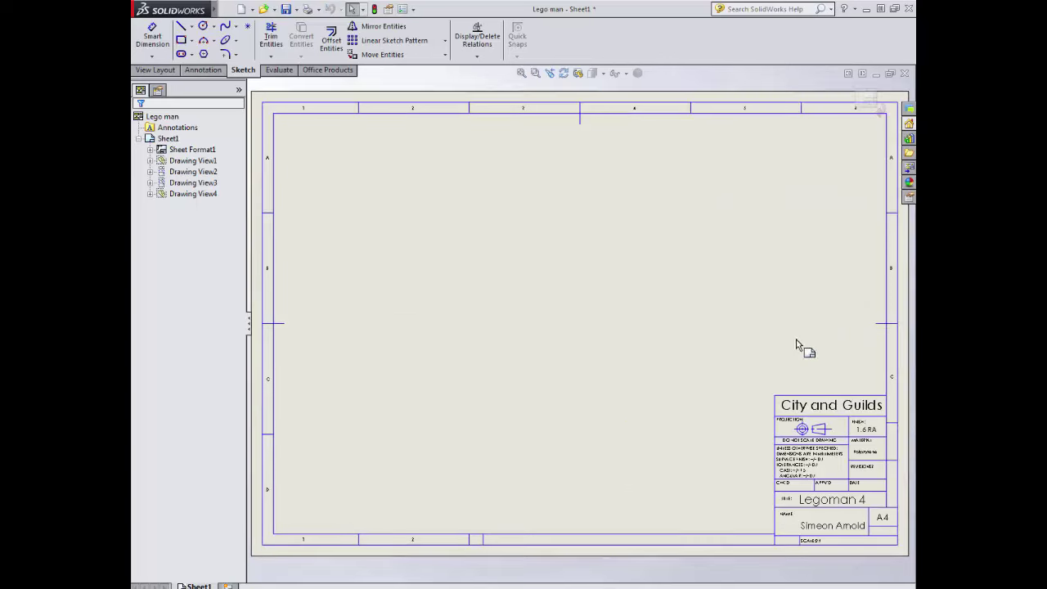
double_click(863, 504)
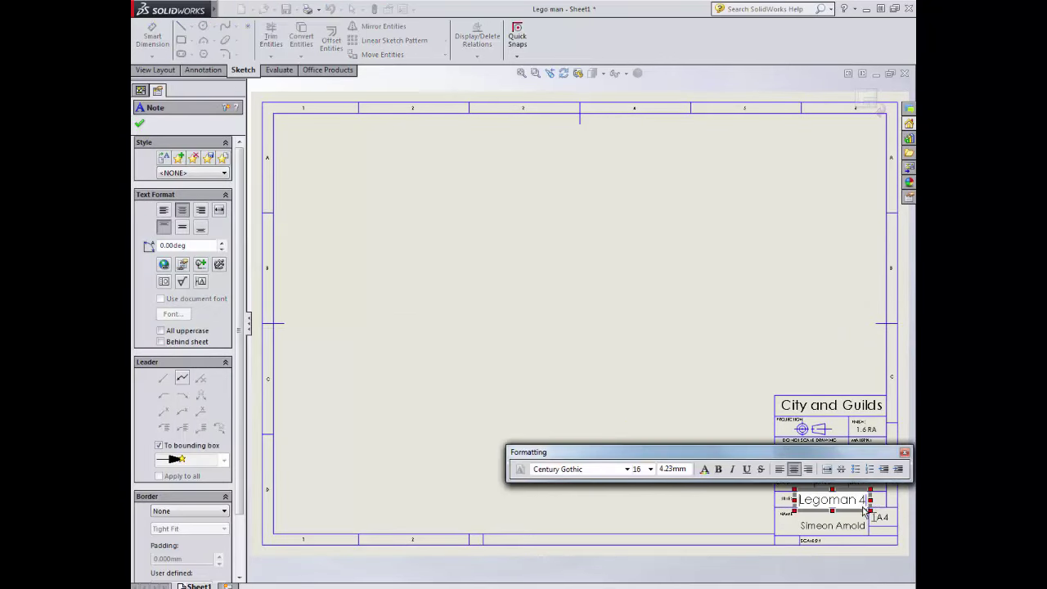
key(BackSpace)
text(5)
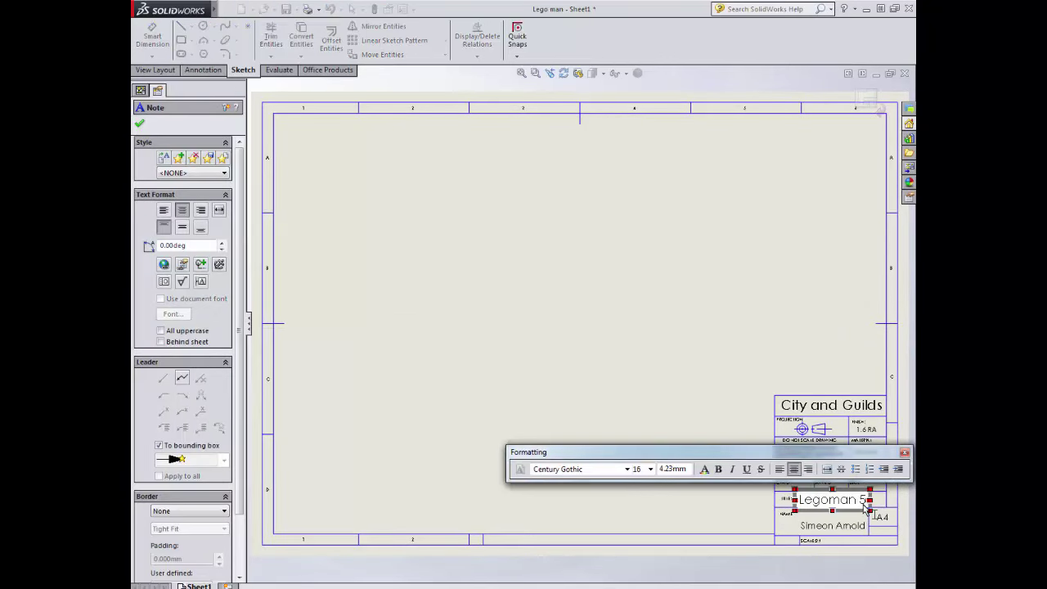
click(657, 326)
right_click(538, 314)
click(589, 418)
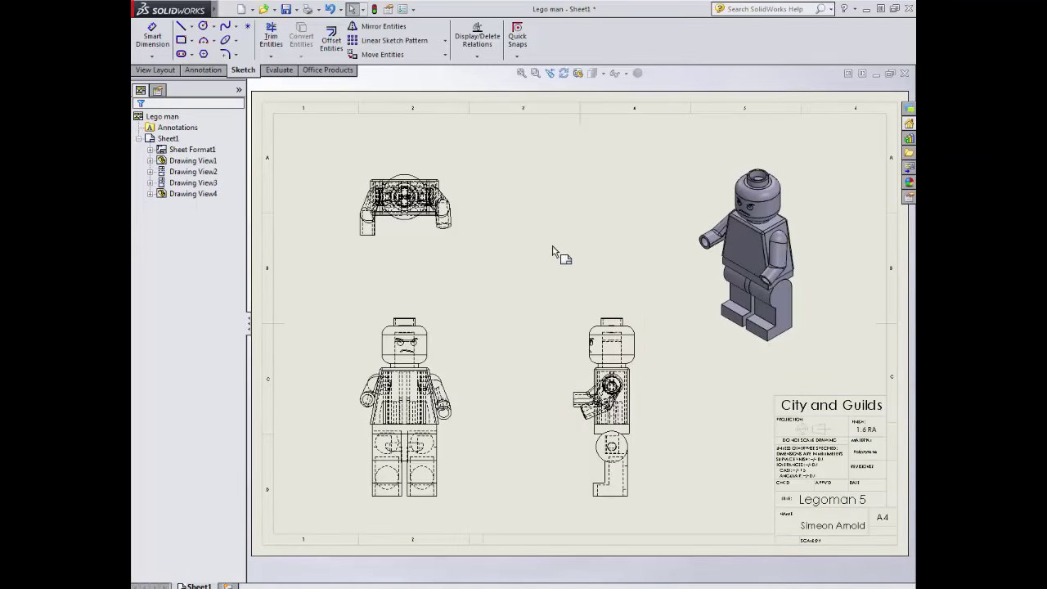
mouse_move(552, 252)
middle_down()
mouse_move(572, 224)
mouse_move(556, 248)
mouse_move(563, 257)
middle_up()
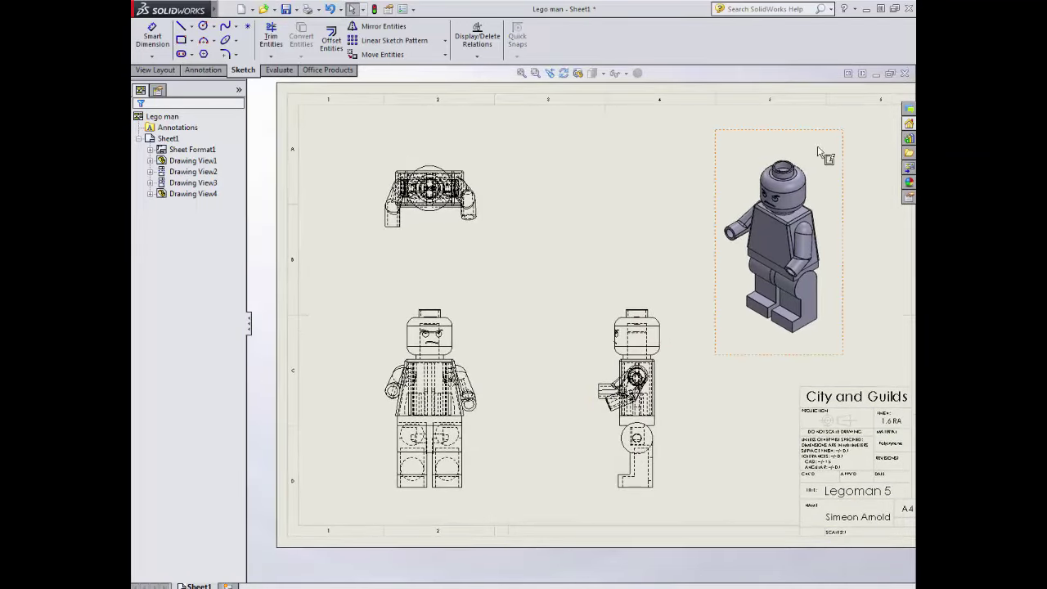
Return to the Lego man assembly and insert the Hand part in free space beside the figure.
click(876, 73)
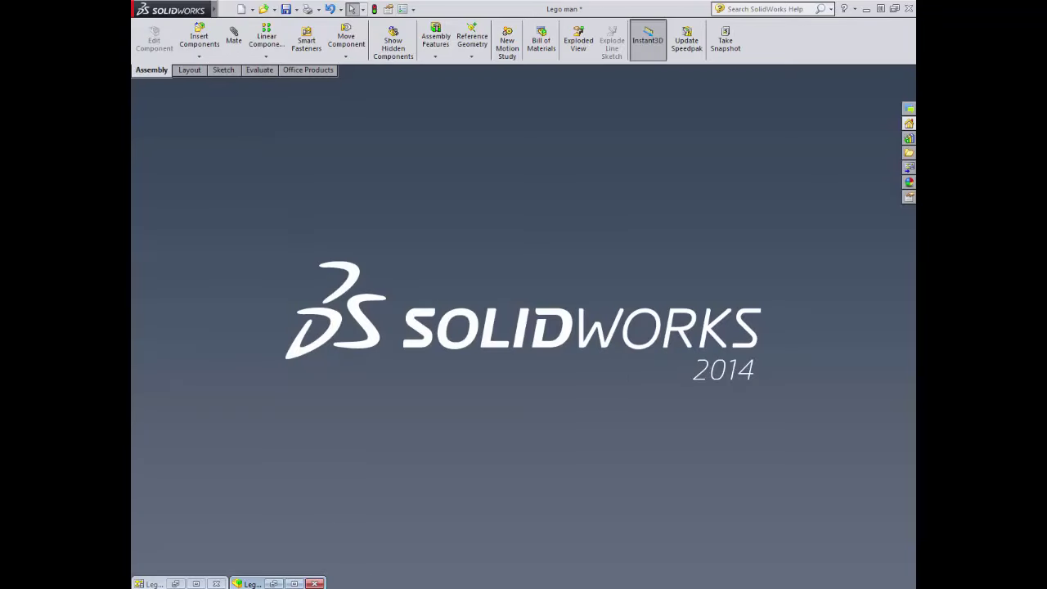
click(294, 583)
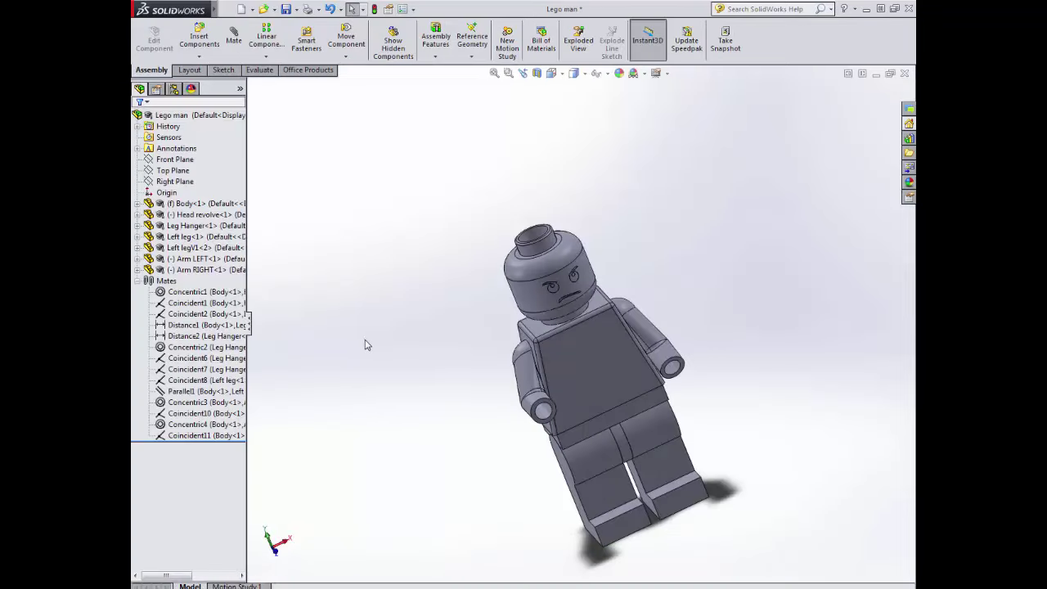
click(199, 39)
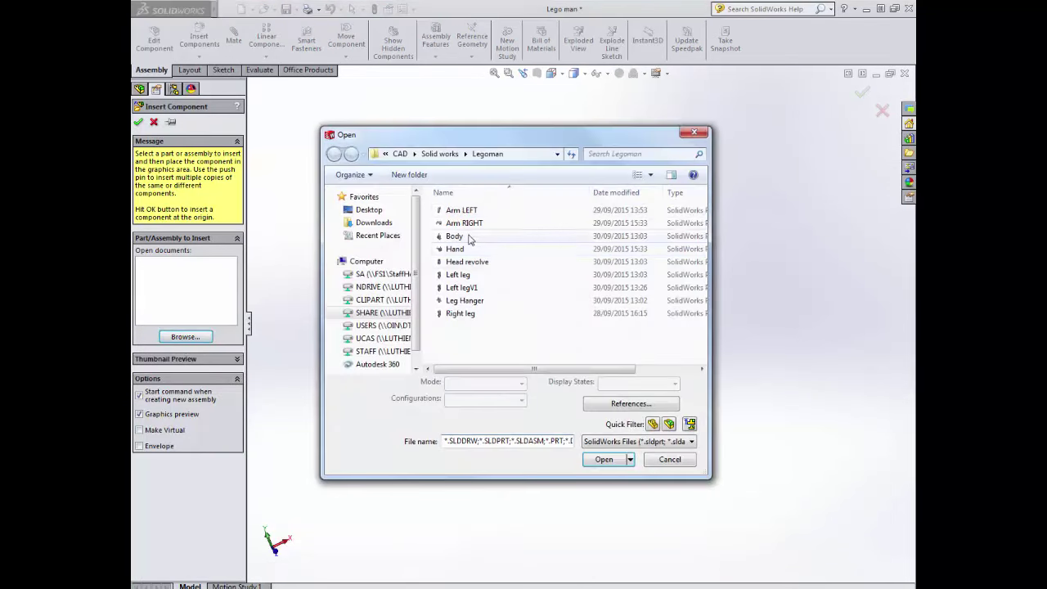
click(454, 249)
click(603, 460)
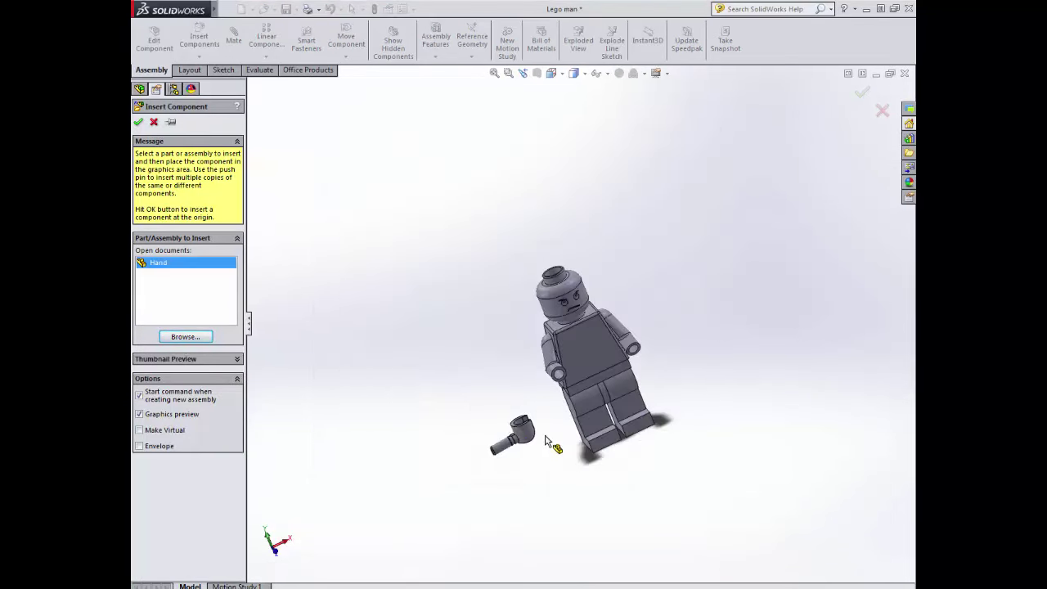
click(465, 380)
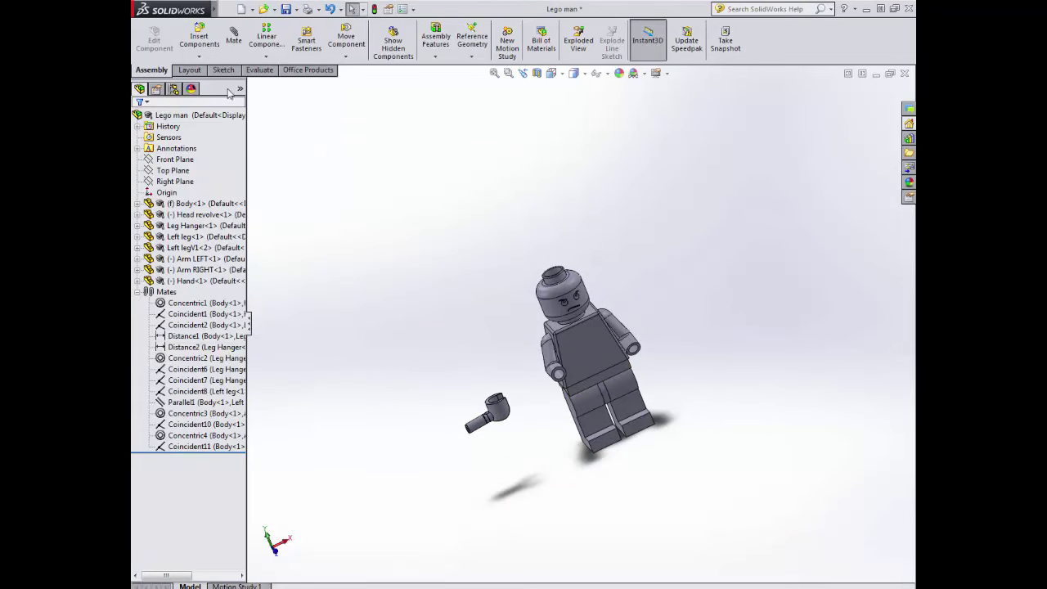
Add a concentric mate between the Hand's cylindrical peg and Arm RIGHT's wrist hole, flipping the alignment so the grip points outward.
scroll(504, 411, down, 5)
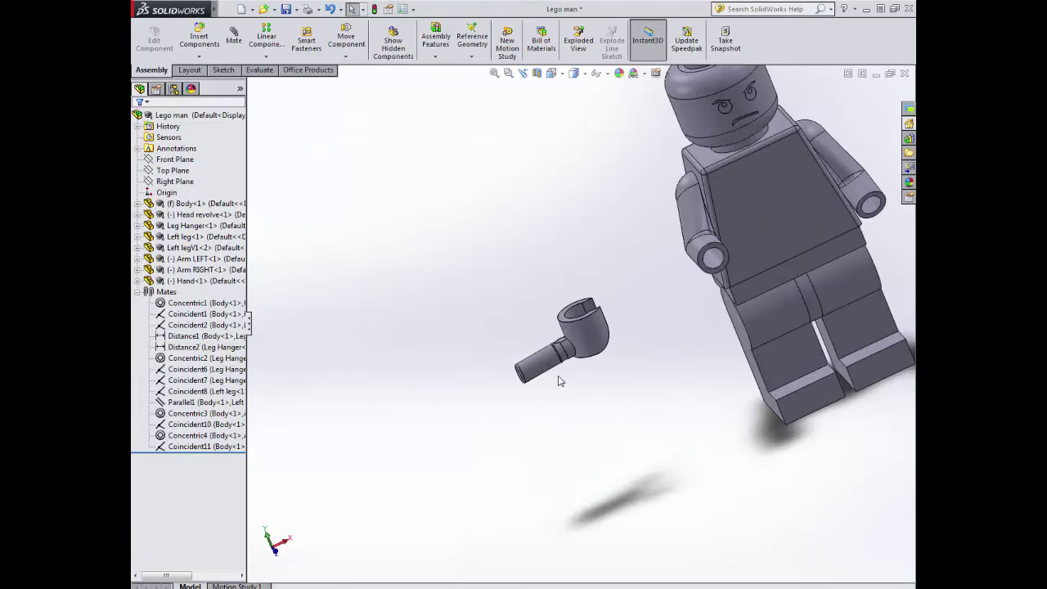
middle_drag(558, 381, 532, 383)
click(234, 37)
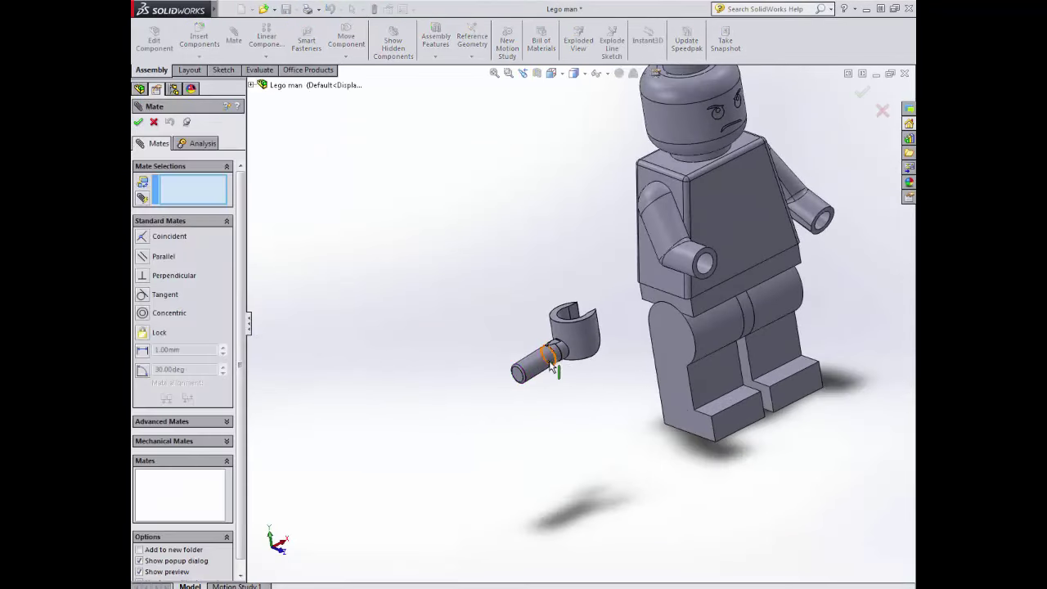
click(552, 368)
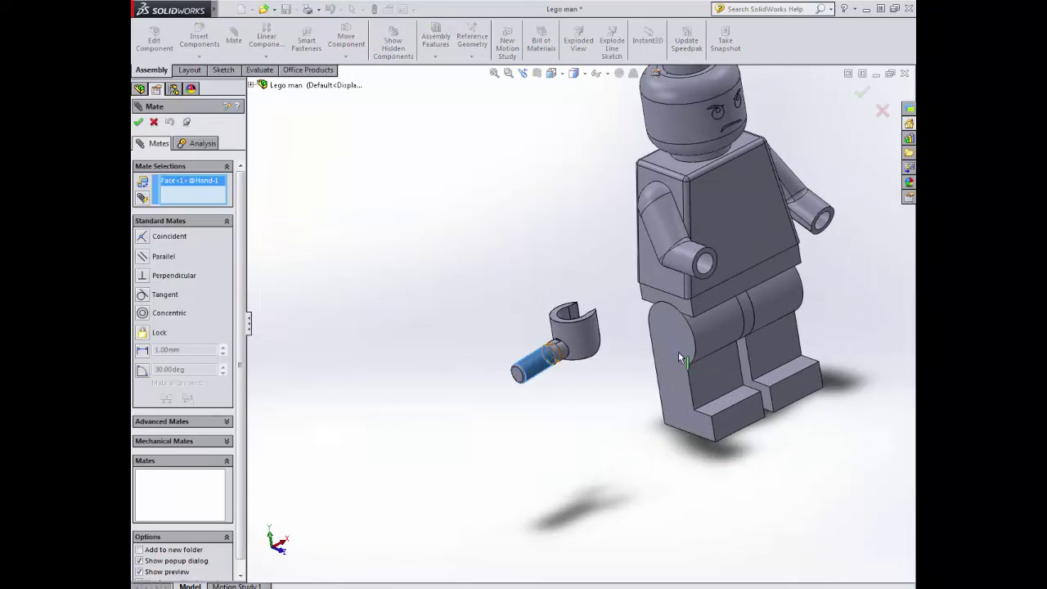
click(707, 266)
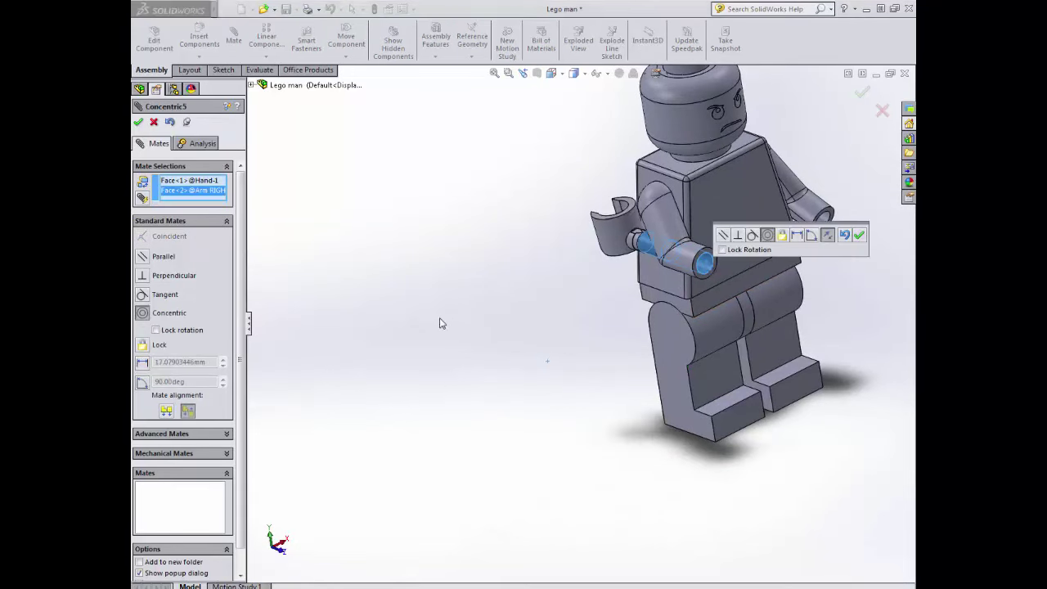
mouse_move(483, 302)
middle_down()
mouse_move(519, 265)
mouse_move(488, 303)
middle_up()
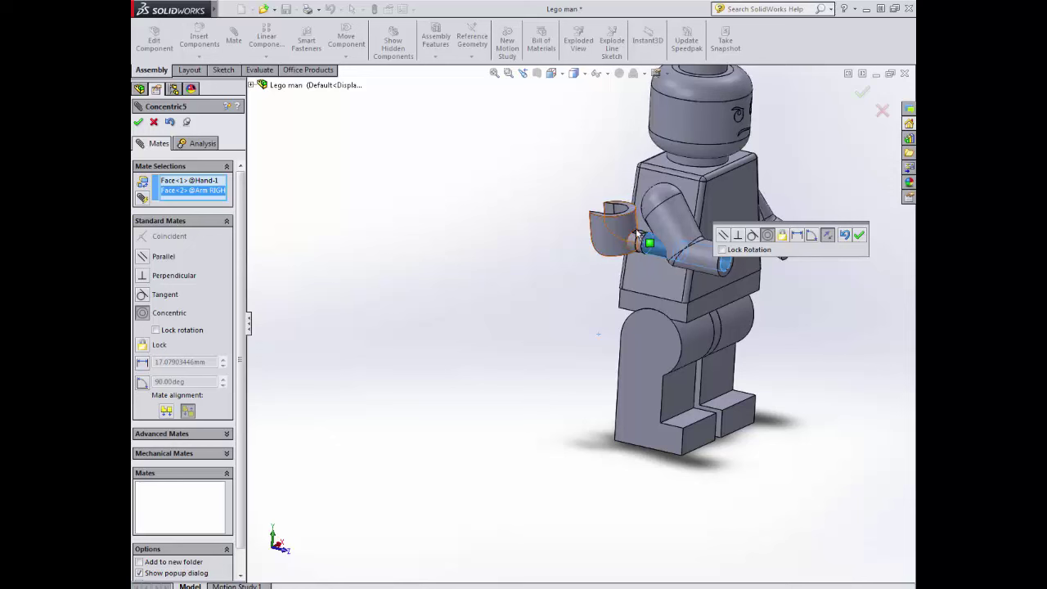
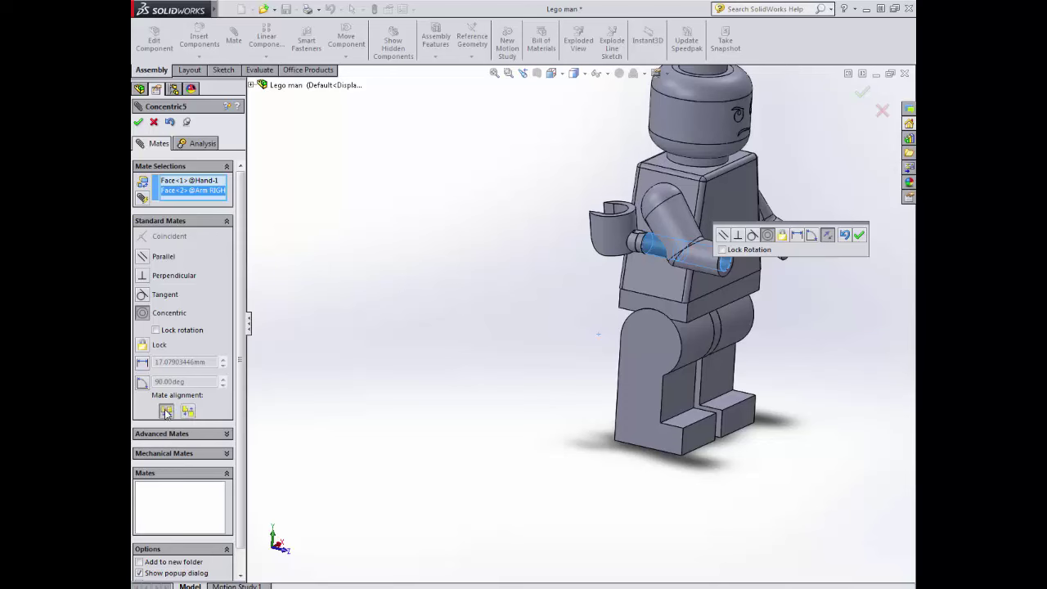
click(166, 412)
middle_drag(414, 434, 489, 315)
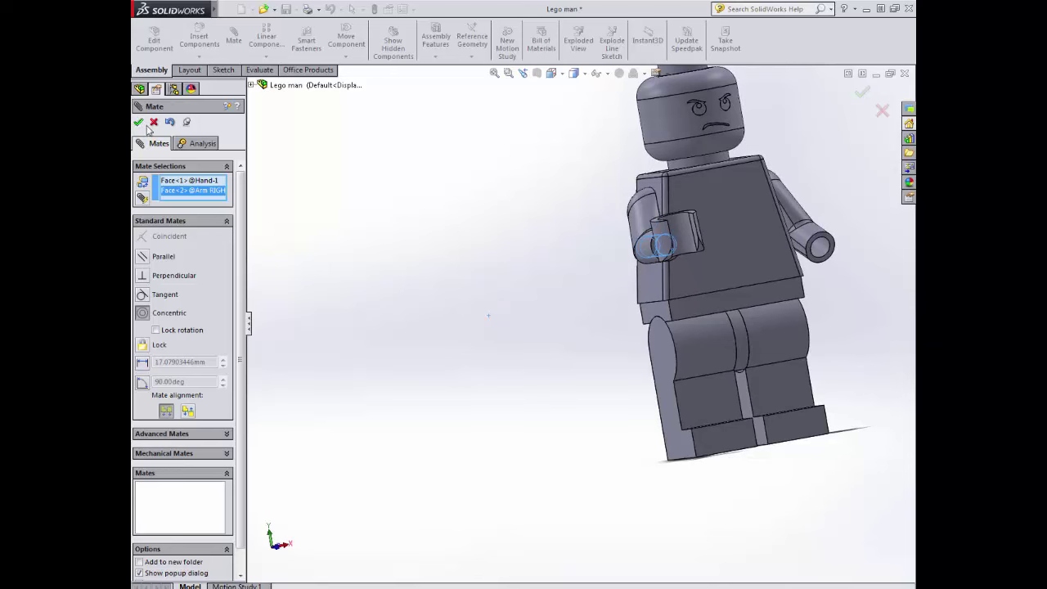
click(140, 122)
Pull the Hand partway out of Arm RIGHT along its peg with Move Component in Free Drag mode.
middle_drag(440, 292, 603, 302)
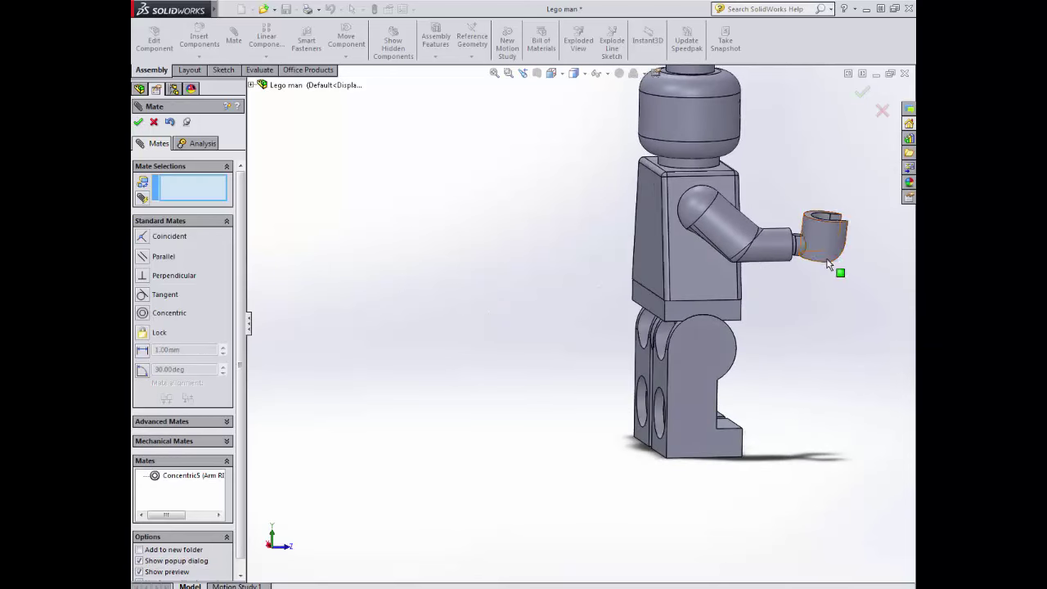
scroll(828, 264, down, 8)
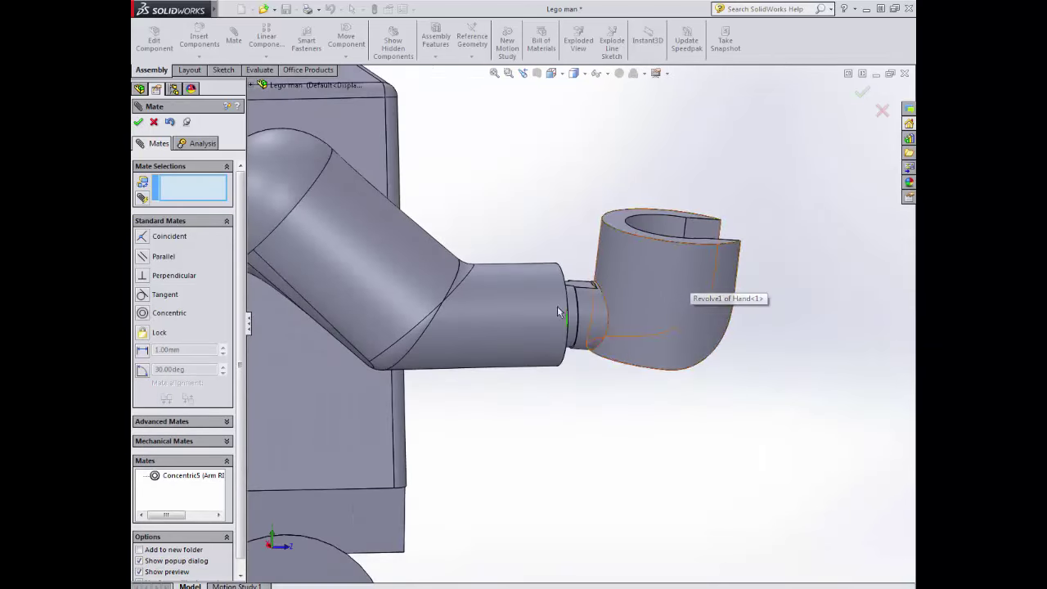
middle_drag(560, 308, 554, 311)
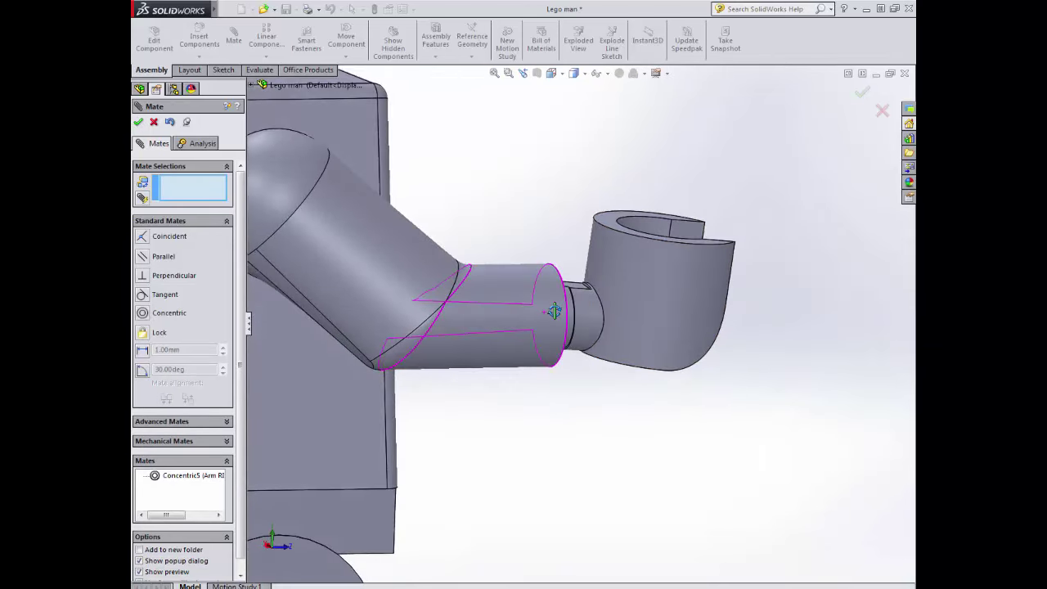
click(153, 122)
click(346, 39)
drag(622, 254, 784, 258)
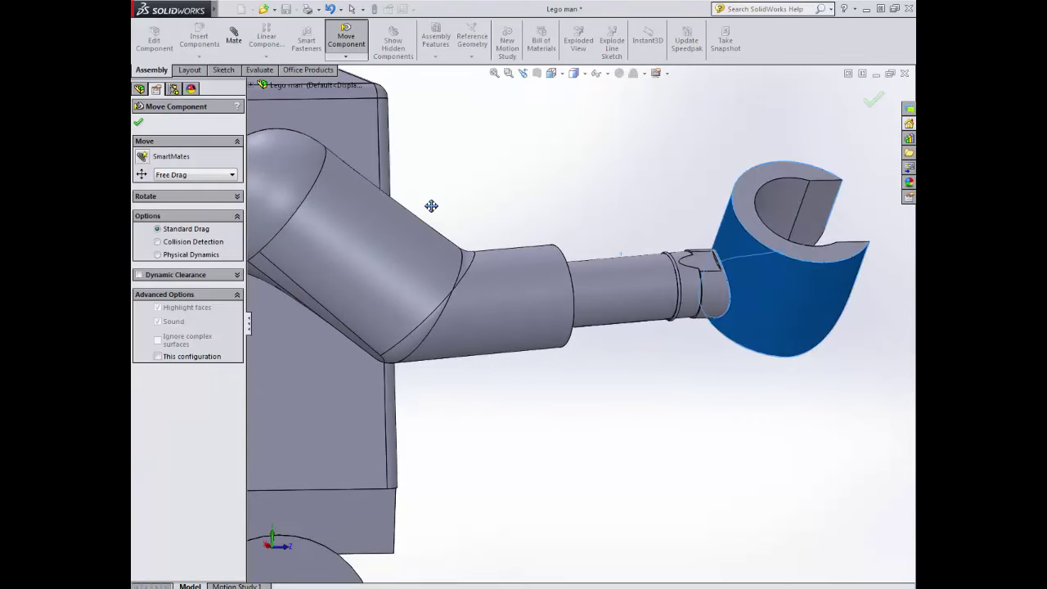
click(139, 123)
Add a coincident mate between the Hand's narrow wrist step face nearest the grip and Arm RIGHT's flat ring-shaped end face.
click(234, 37)
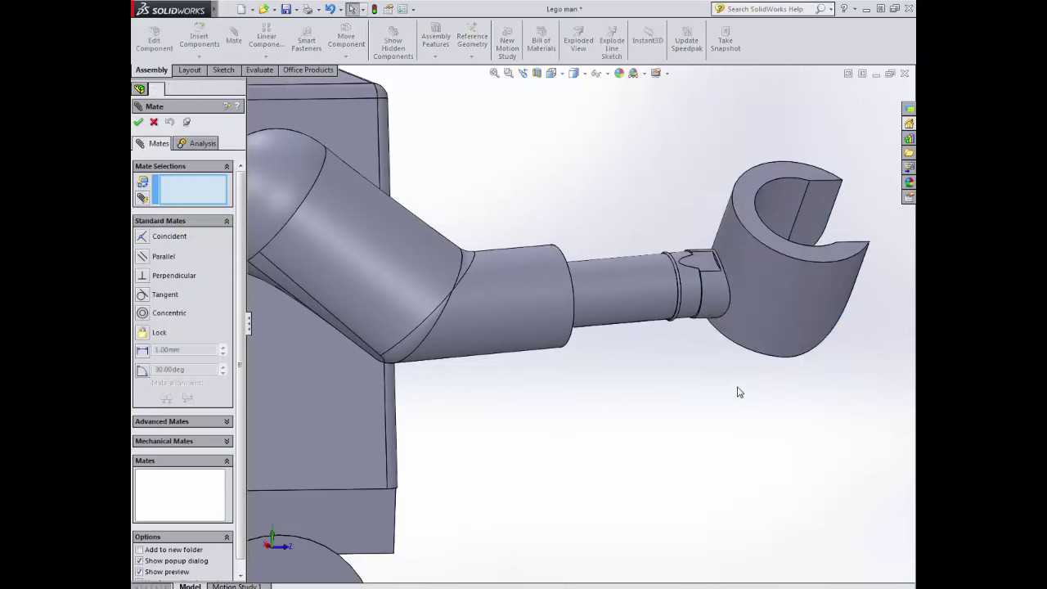
middle_drag(736, 391, 743, 427)
scroll(667, 303, down, 3)
scroll(668, 306, down, 5)
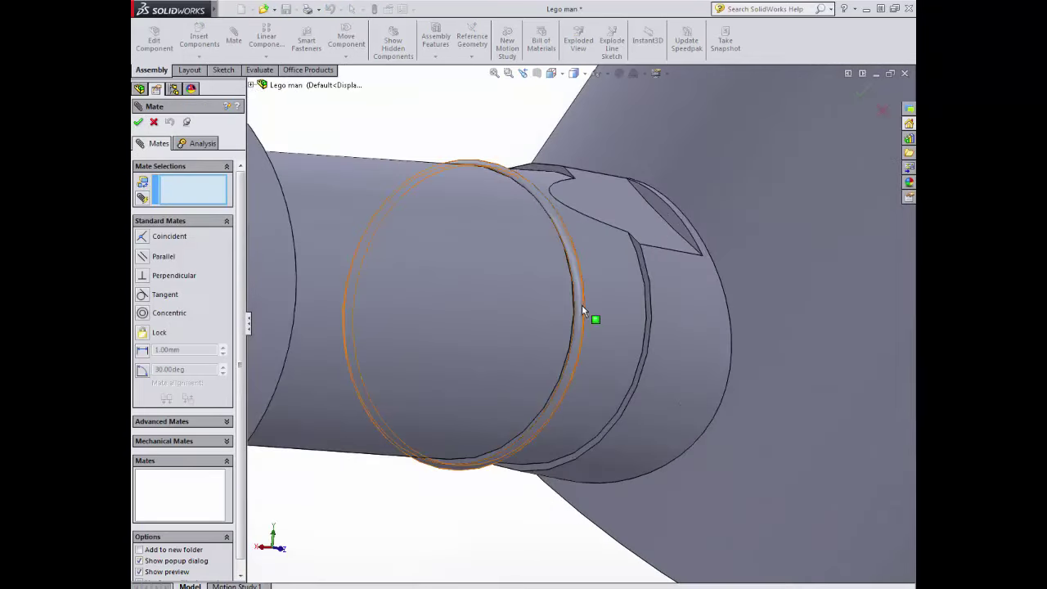
scroll(671, 291, up, 2)
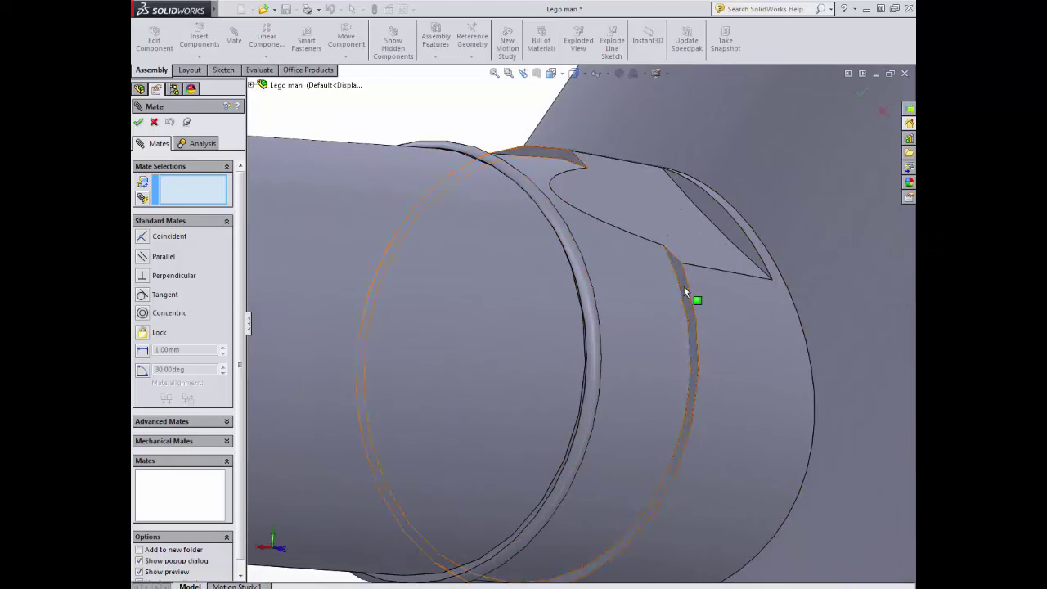
click(684, 287)
scroll(655, 389, up, 3)
scroll(643, 398, up, 5)
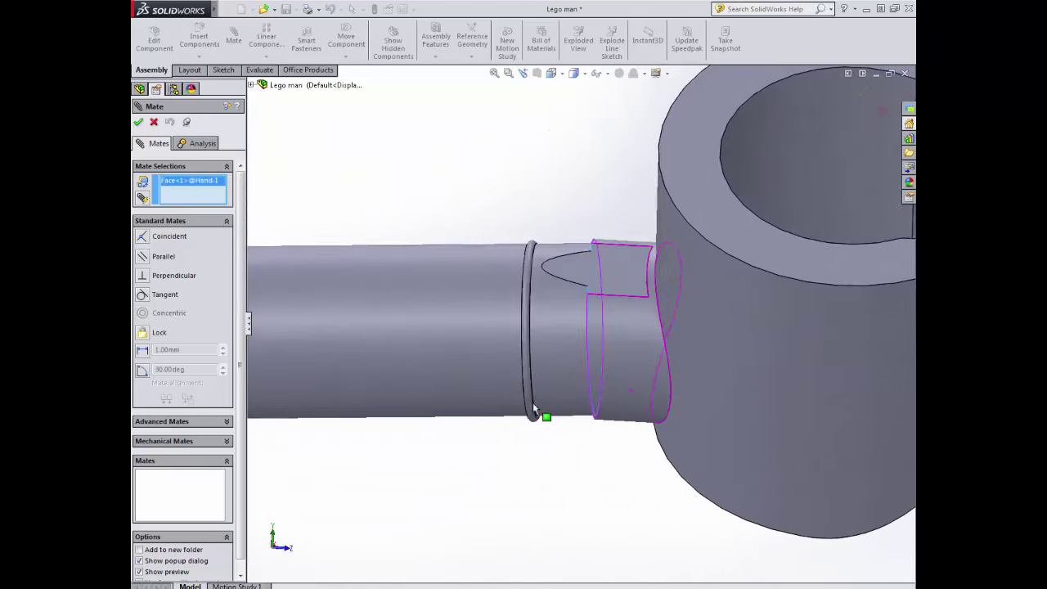
mouse_move(434, 384)
middle_down()
mouse_move(423, 395)
mouse_move(419, 375)
middle_up()
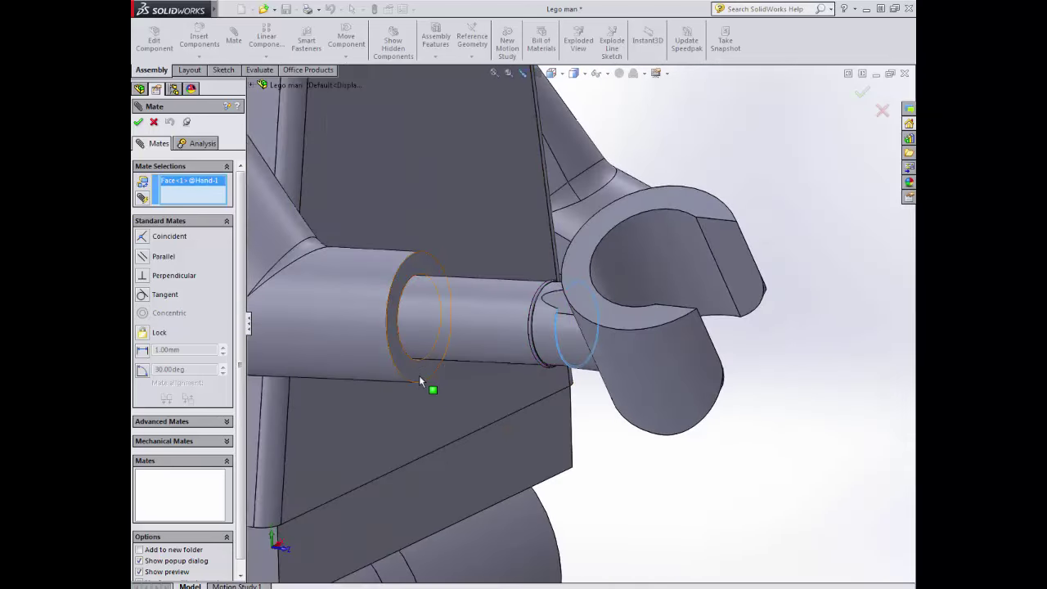
click(419, 375)
scroll(419, 375, up, 2)
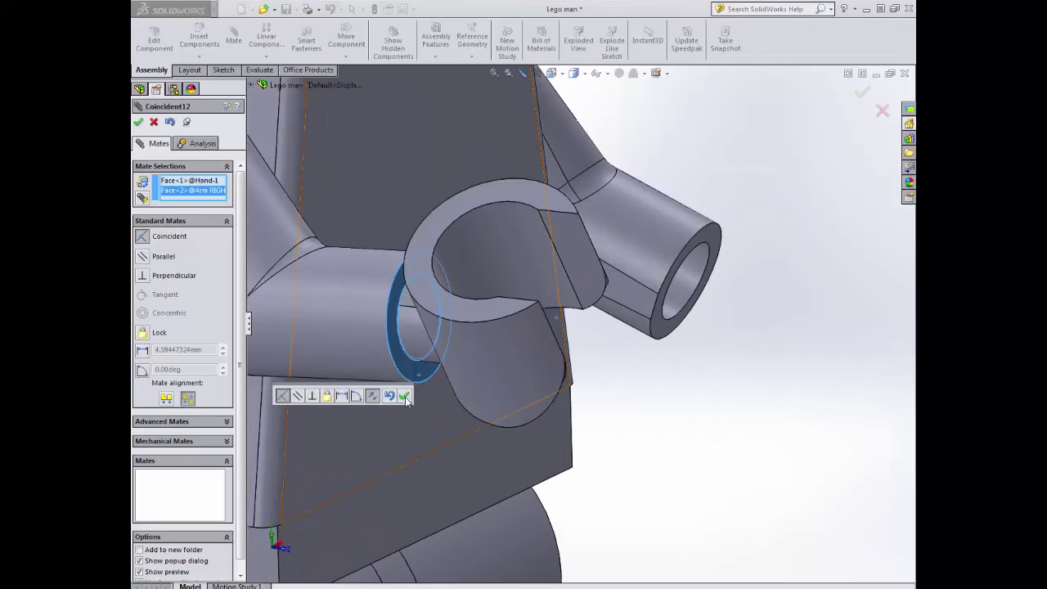
click(404, 395)
scroll(462, 396, up, 3)
middle_drag(455, 320, 437, 301)
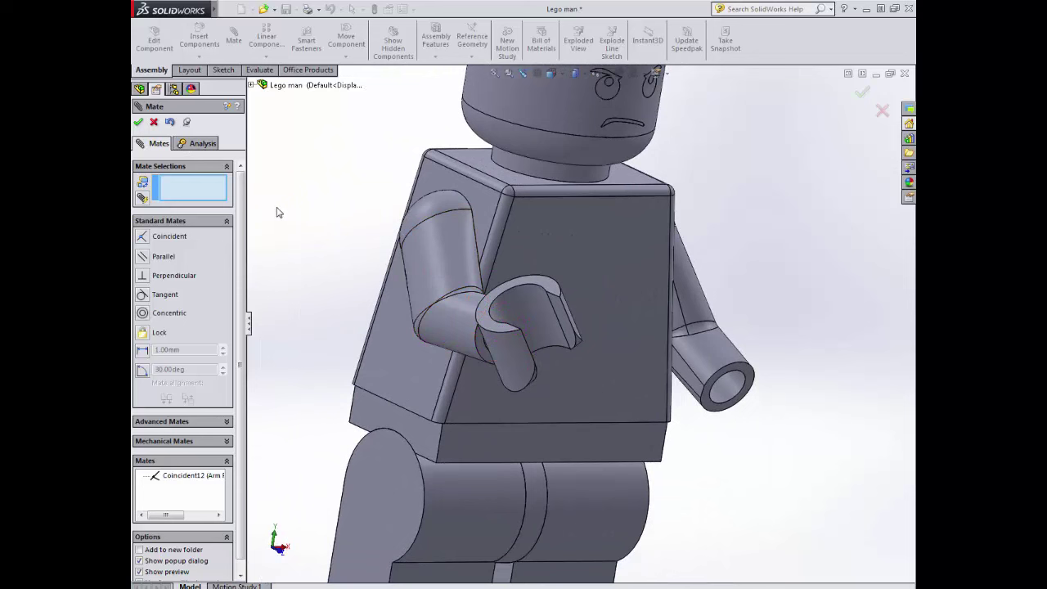
click(139, 123)
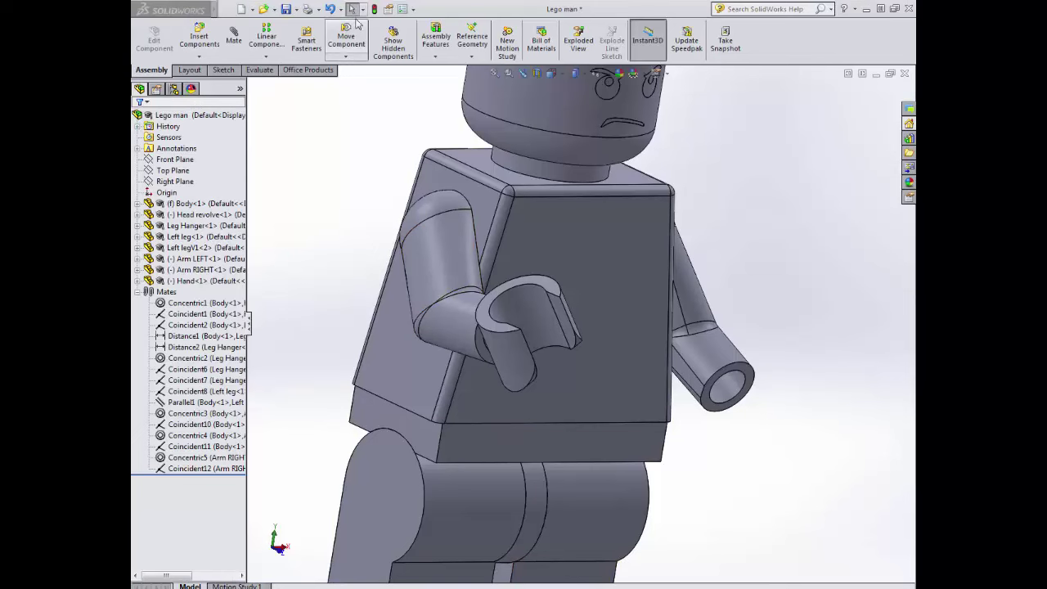
Add a parallel mate between the Hand's flat C-shaped grip face and the Body's top face.
click(234, 37)
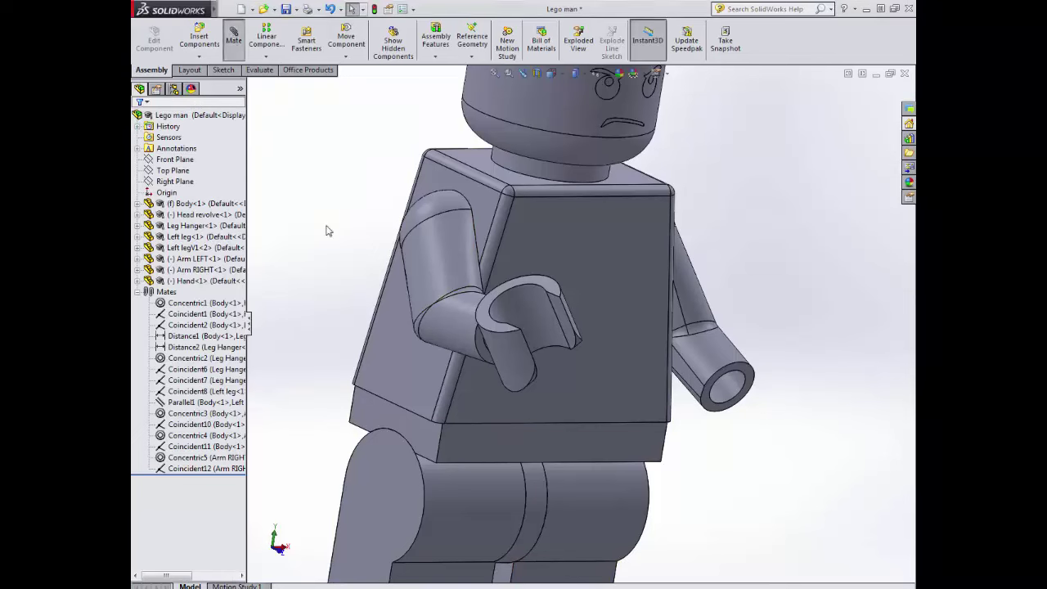
click(485, 312)
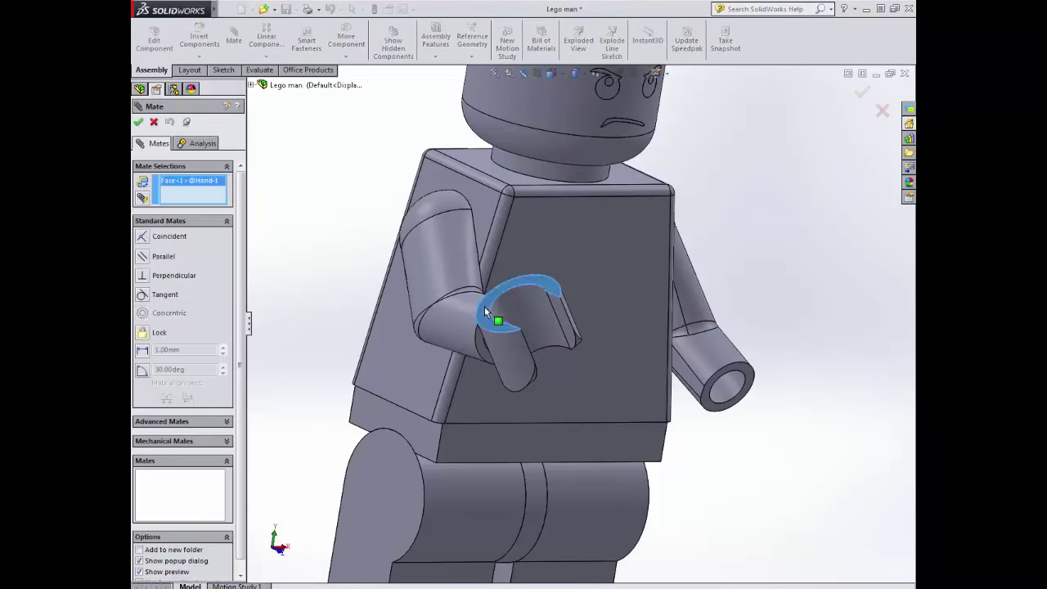
click(509, 175)
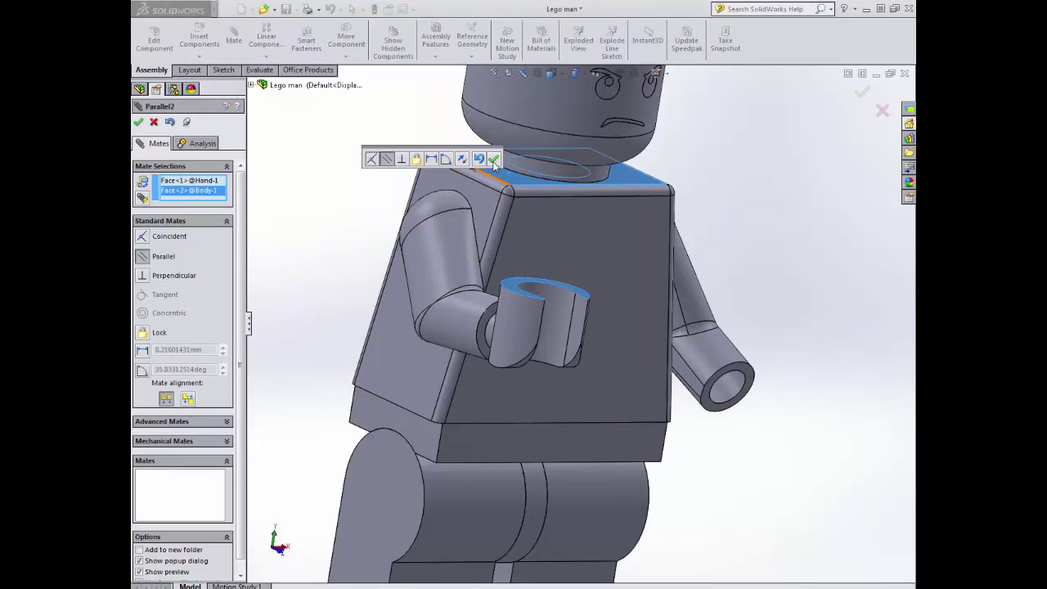
click(494, 160)
middle_drag(342, 289, 402, 262)
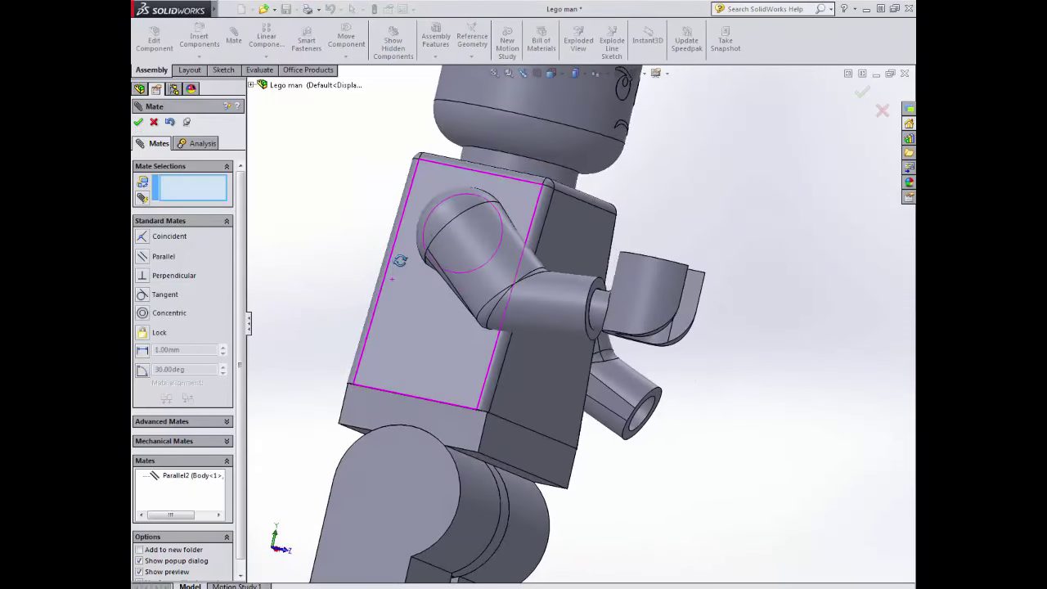
click(138, 122)
Try to swing Arm RIGHT with its attached Hand using Move Component in Free Drag mode.
click(346, 39)
drag(531, 292, 486, 337)
drag(550, 283, 541, 195)
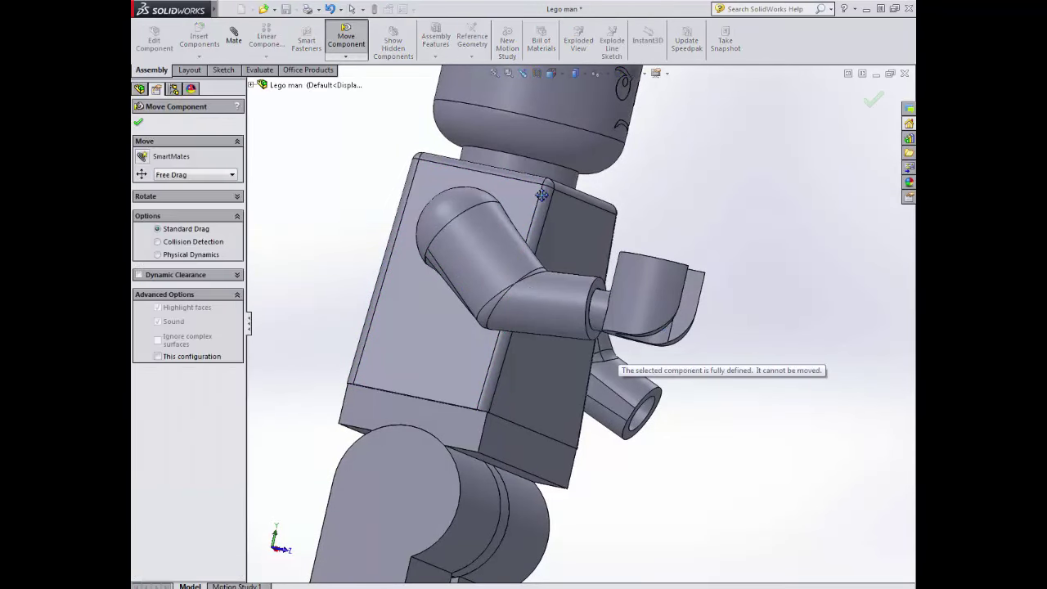
key(Escape)
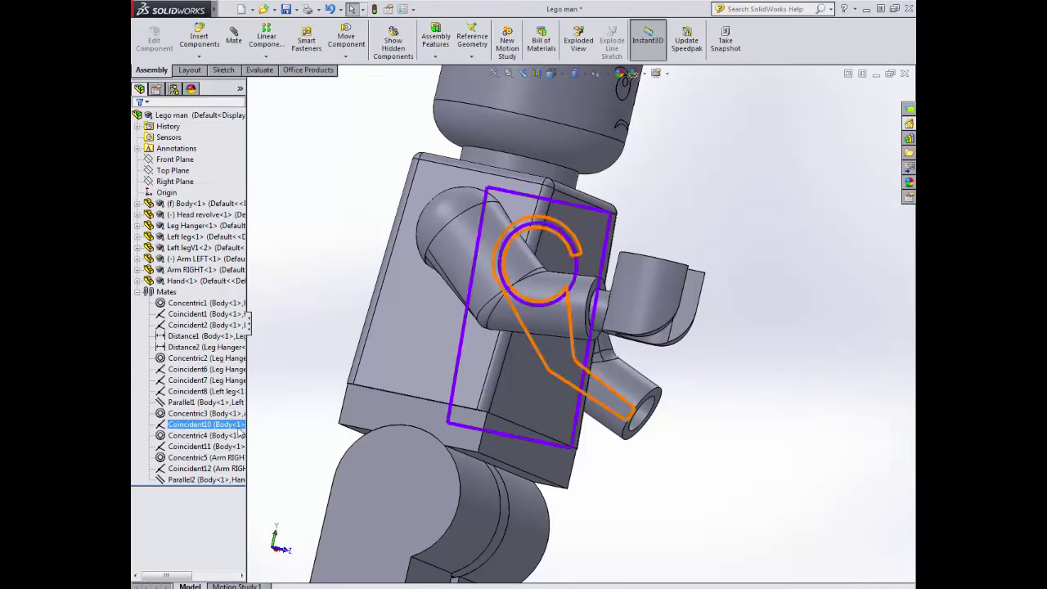
Delete the parallel mate between the Body and the Hand.
click(183, 480)
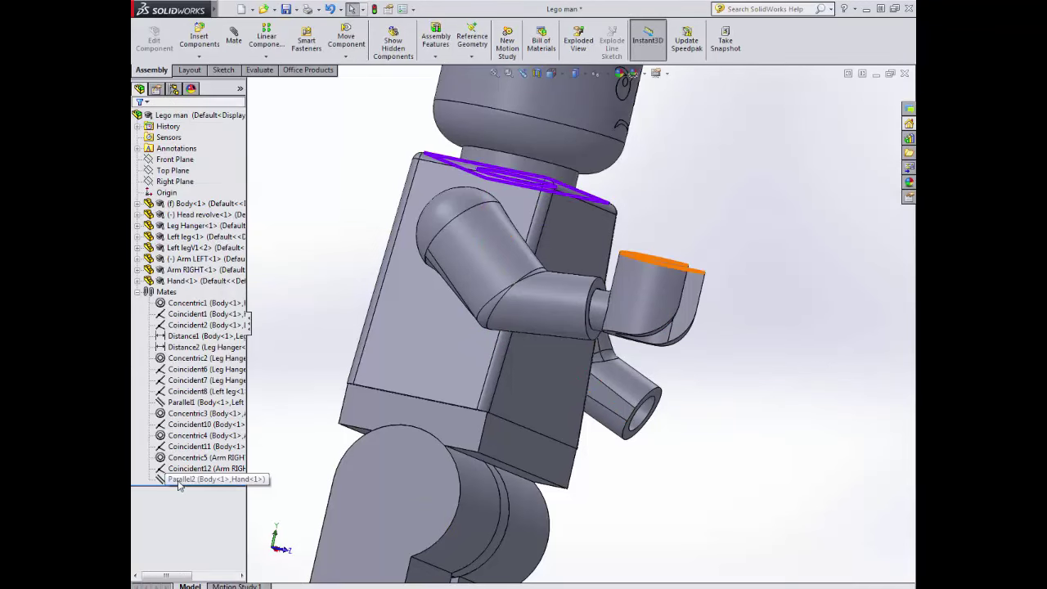
right_click(179, 481)
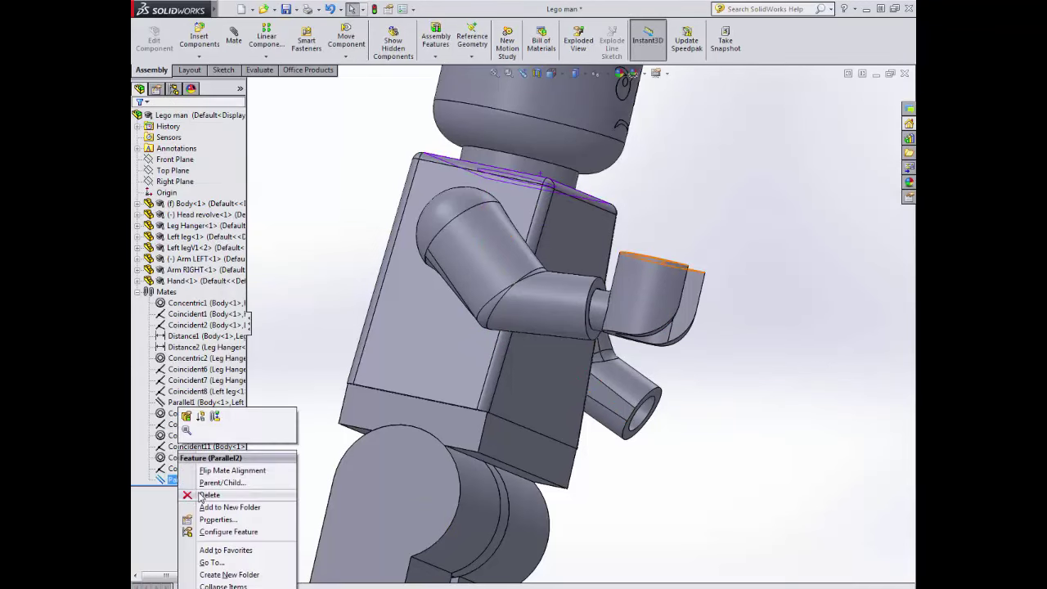
click(200, 494)
click(840, 225)
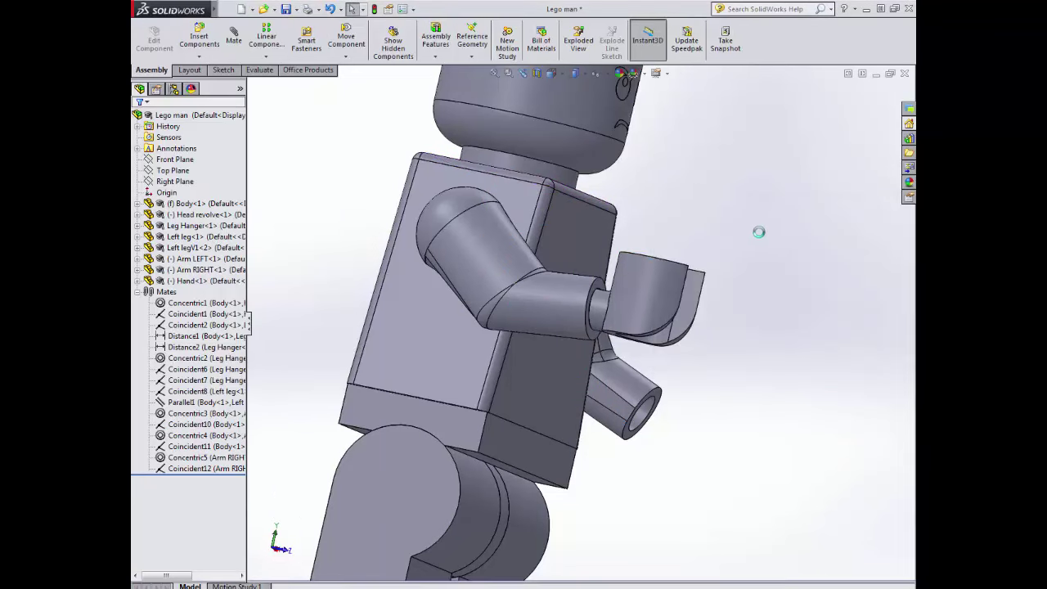
Swing Arm RIGHT with its Hand slightly downward about the shoulder using Move Component in Free Drag mode.
middle_drag(736, 270, 632, 278)
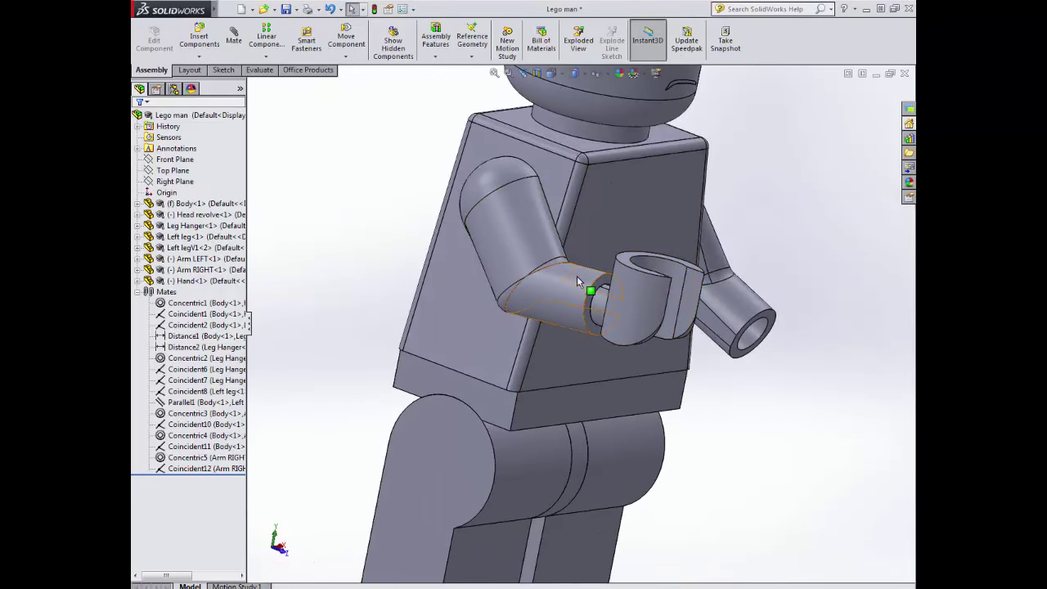
click(346, 41)
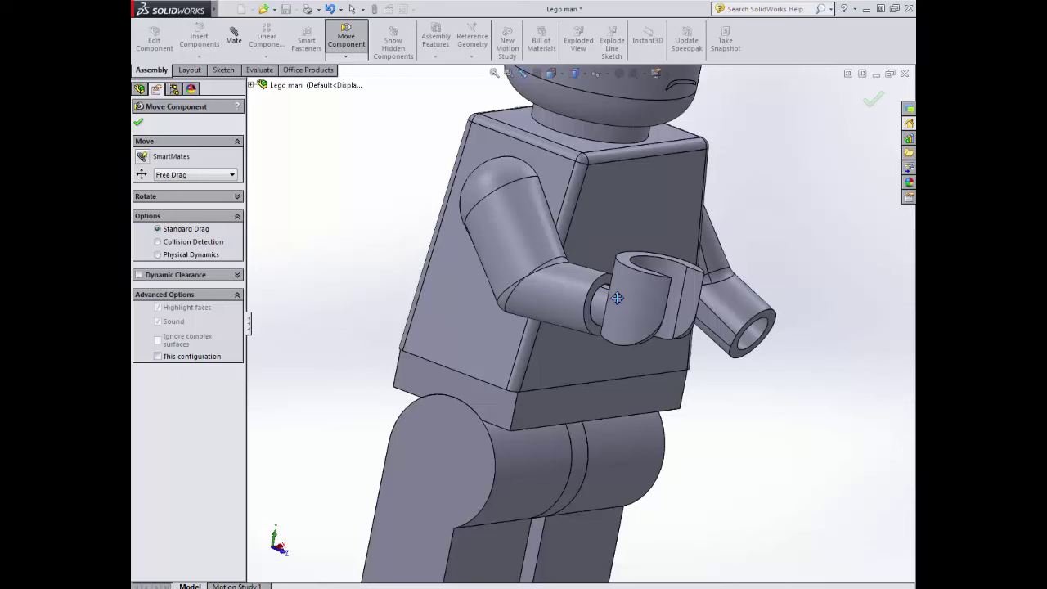
drag(623, 292, 625, 270)
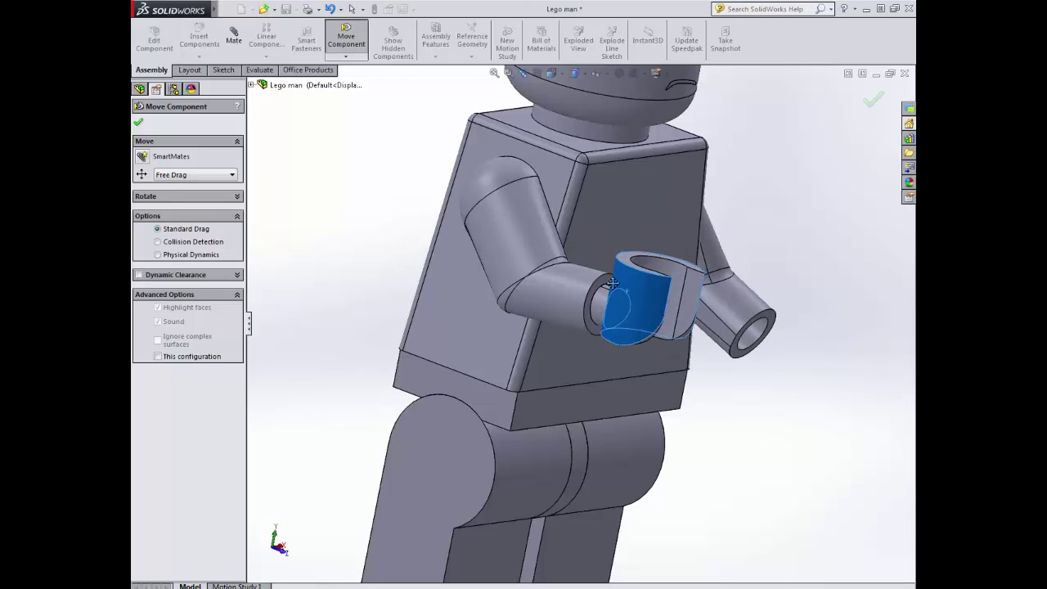
key(Escape)
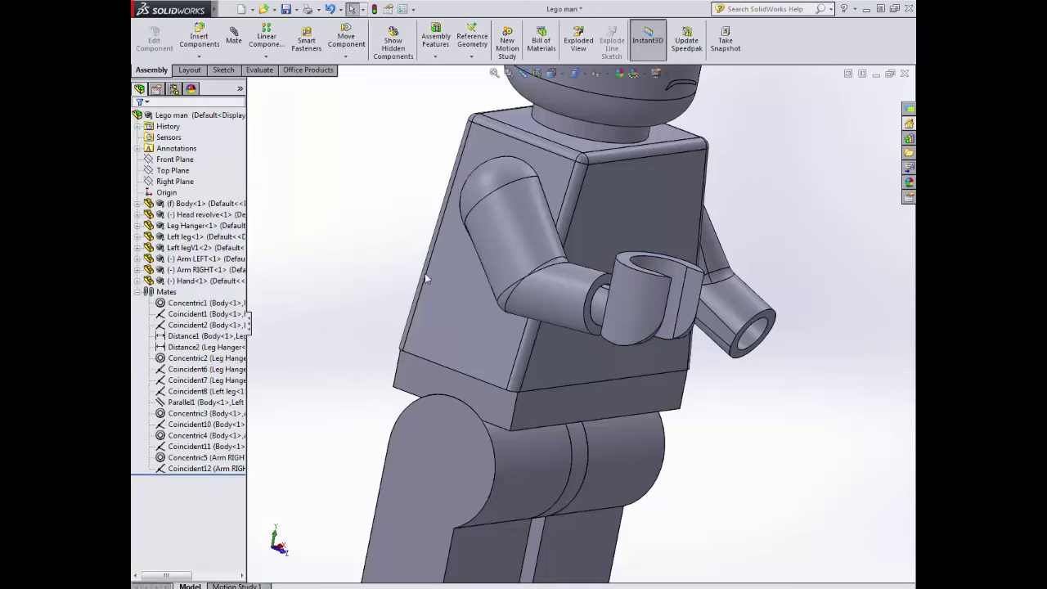
click(346, 39)
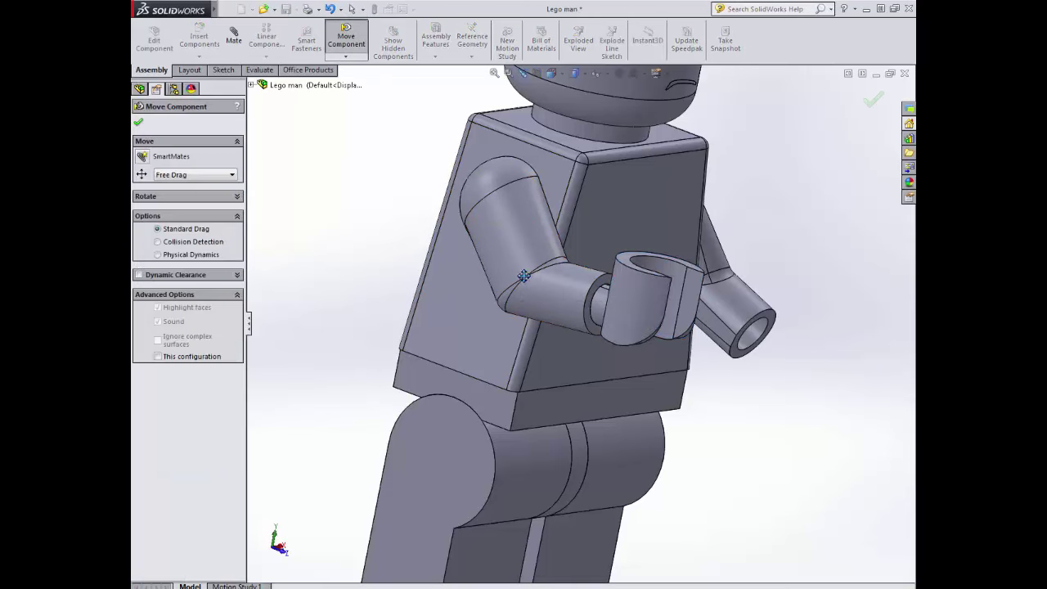
drag(540, 290, 355, 243)
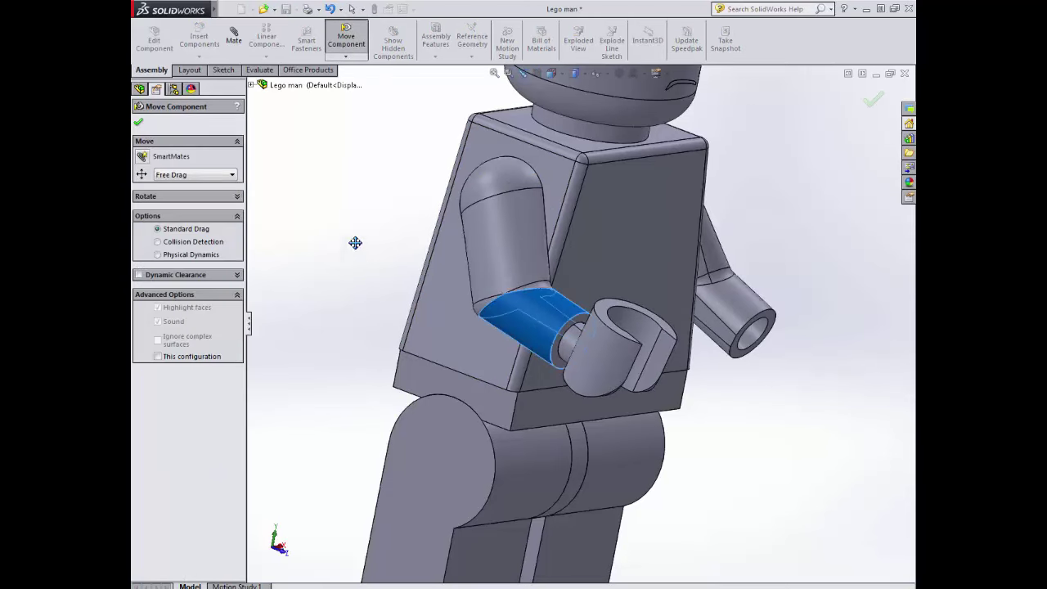
click(138, 123)
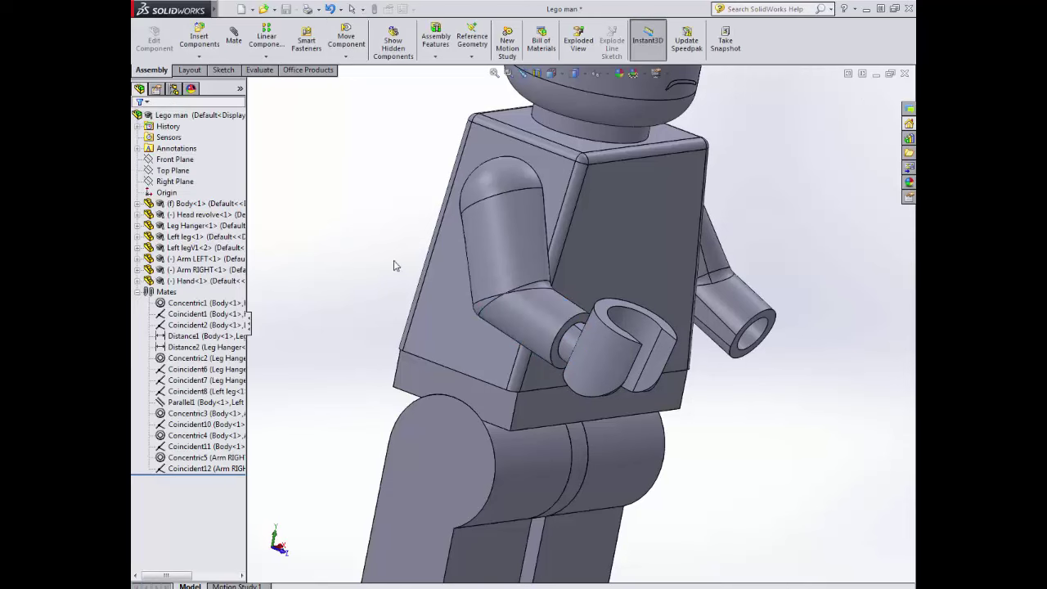
Insert a second Hand part from the Legoman folder in free space below Arm LEFT.
click(199, 38)
click(183, 337)
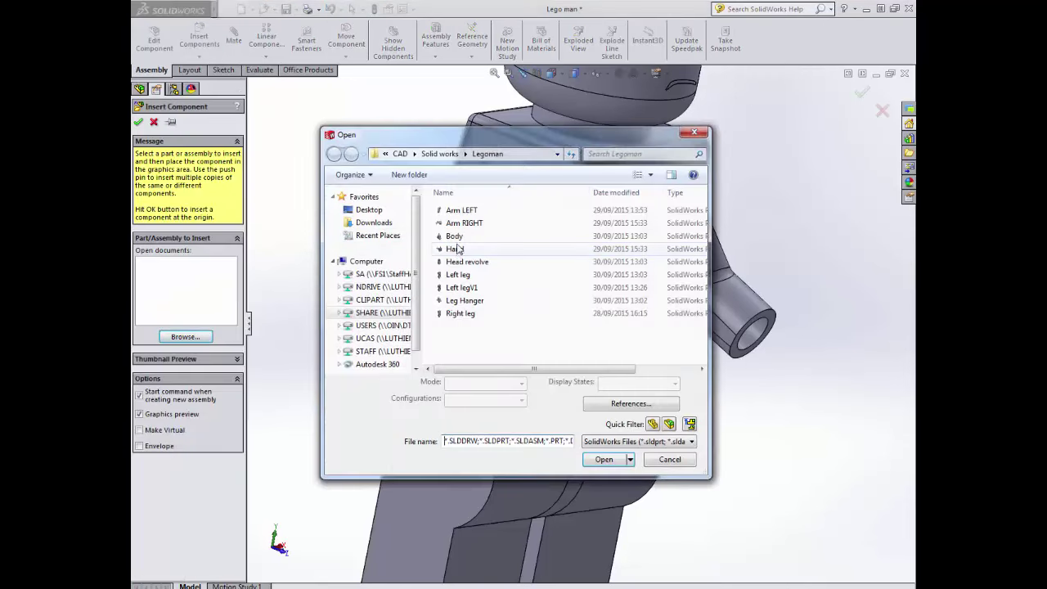
click(456, 250)
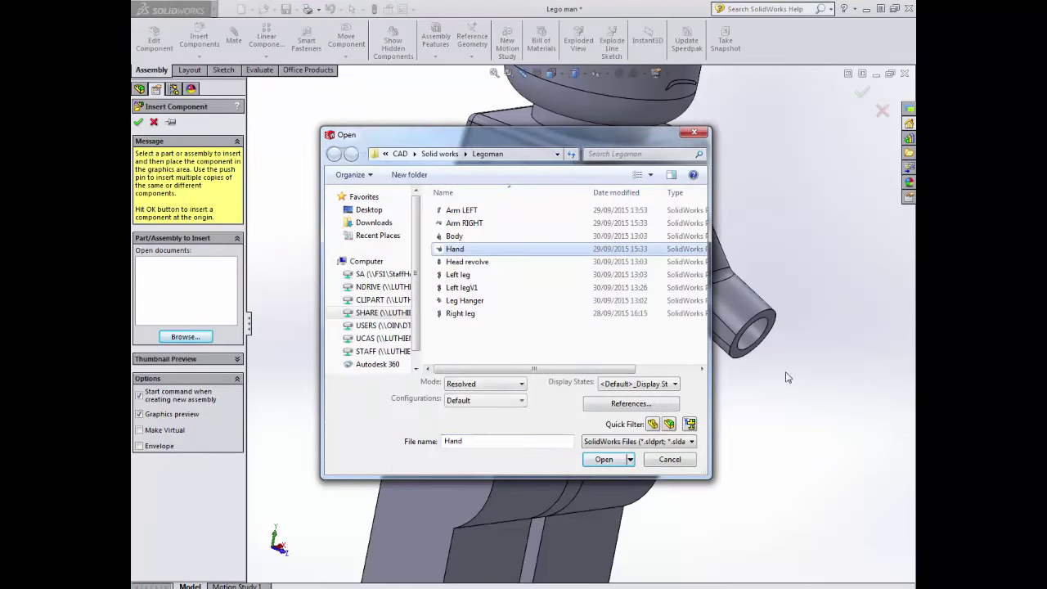
click(604, 459)
click(755, 442)
Add a concentric mate between the second Hand's cylindrical peg and Arm LEFT's wrist hole.
middle_drag(774, 448, 582, 342)
click(233, 36)
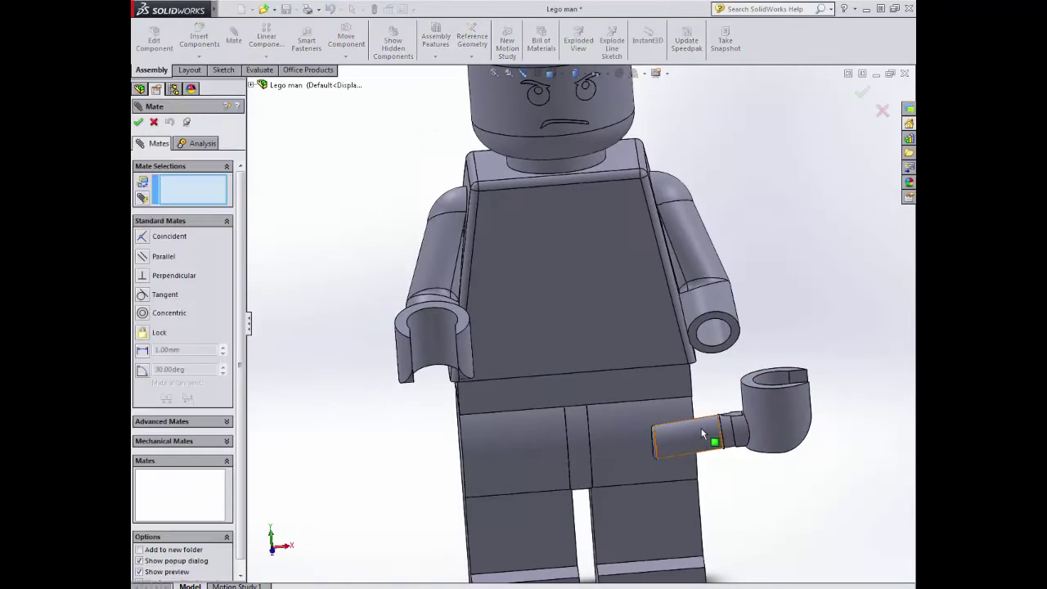
click(702, 437)
click(716, 350)
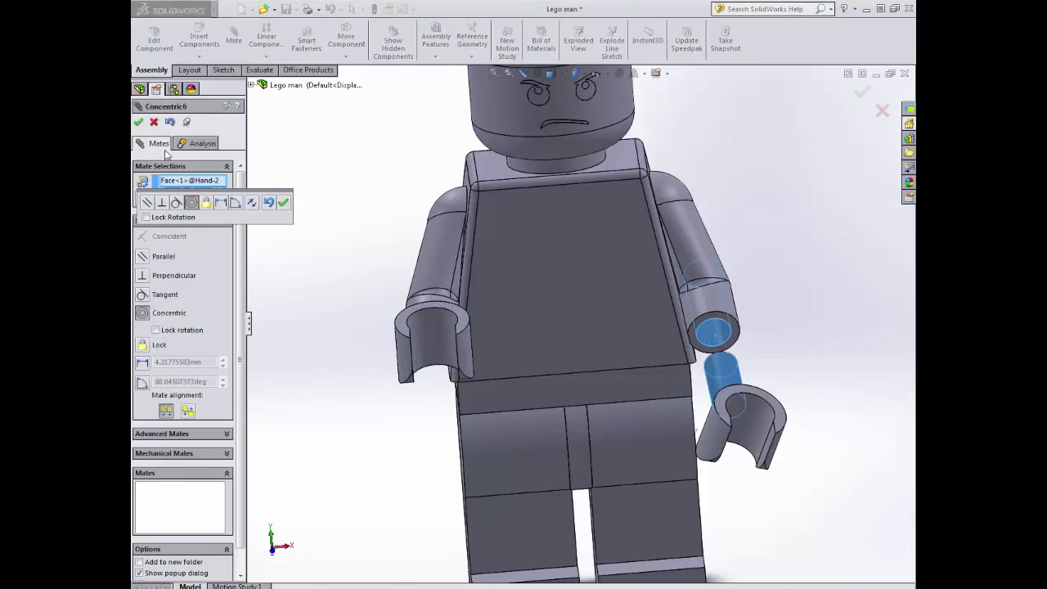
click(138, 122)
Add a coincident mate between the second Hand's narrow wrist step face nearest the grip and Arm LEFT's ring-shaped end face.
middle_drag(771, 367, 718, 413)
scroll(717, 413, down, 10)
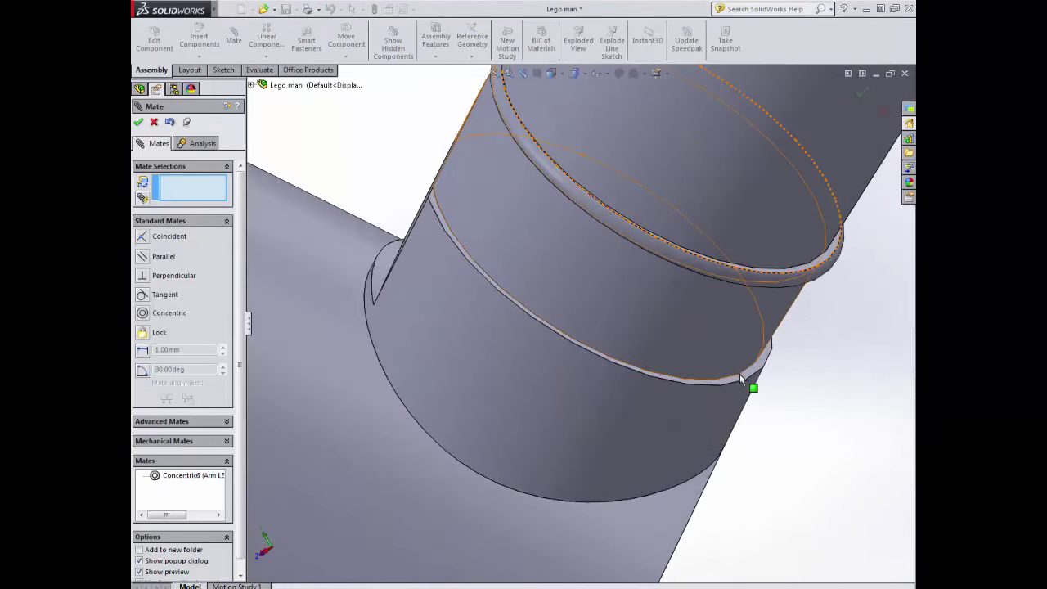
click(746, 390)
scroll(666, 449, up, 5)
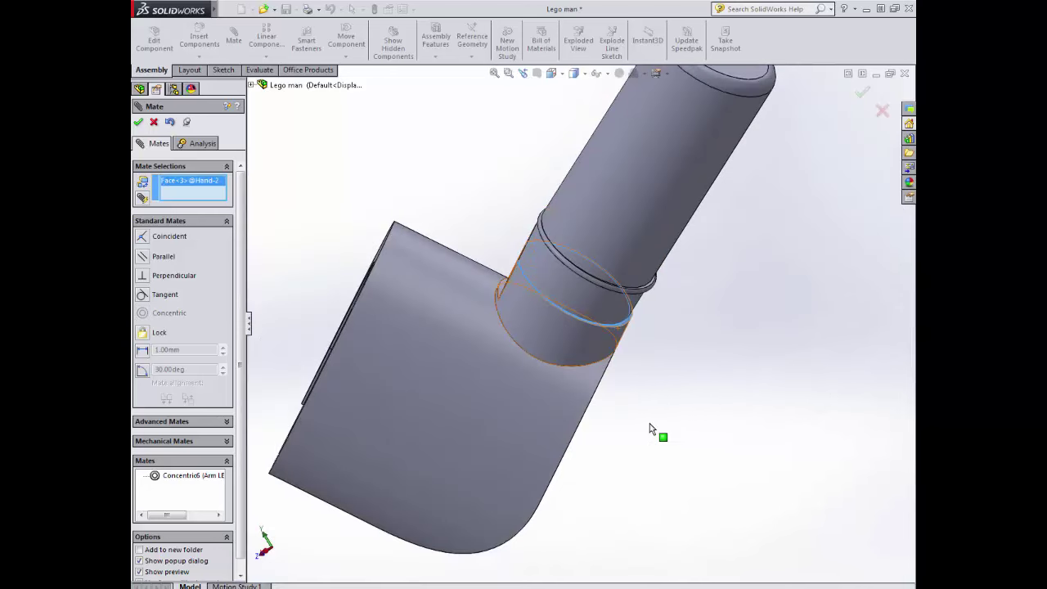
middle_drag(655, 433, 695, 281)
scroll(702, 293, up, 5)
scroll(708, 152, down, 3)
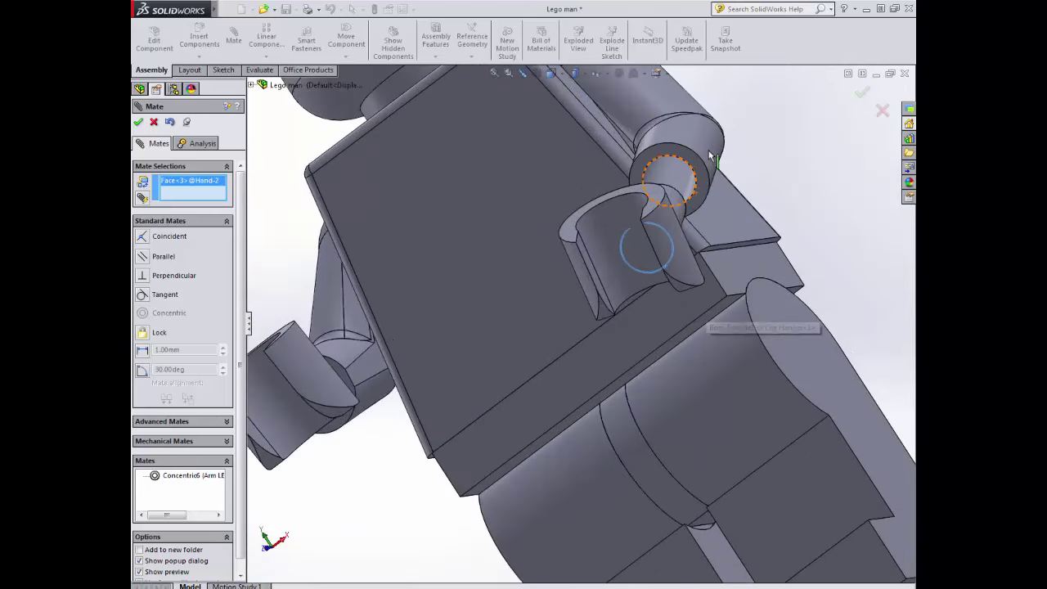
click(697, 166)
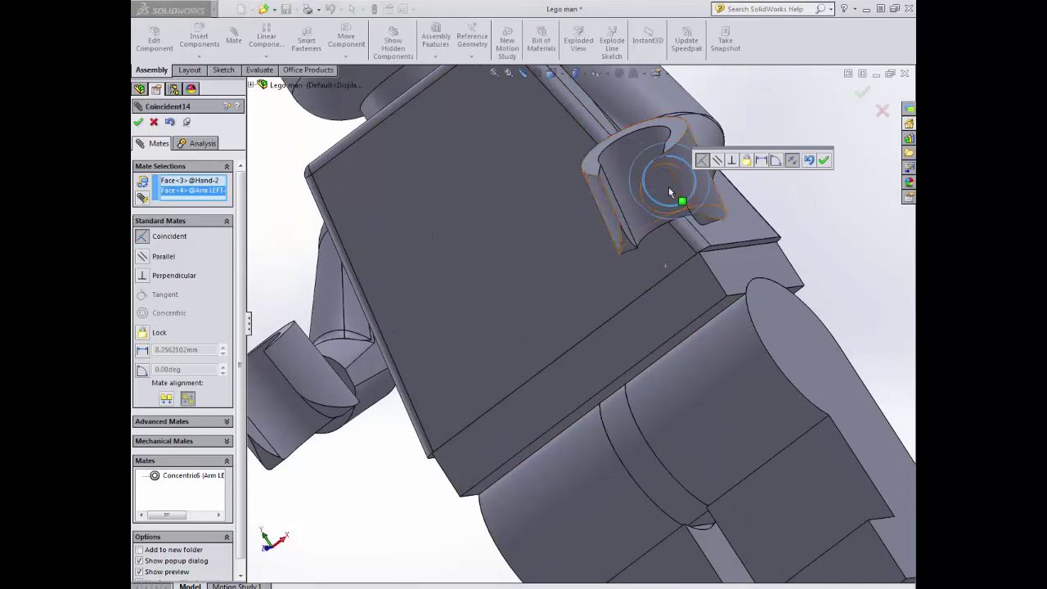
click(823, 161)
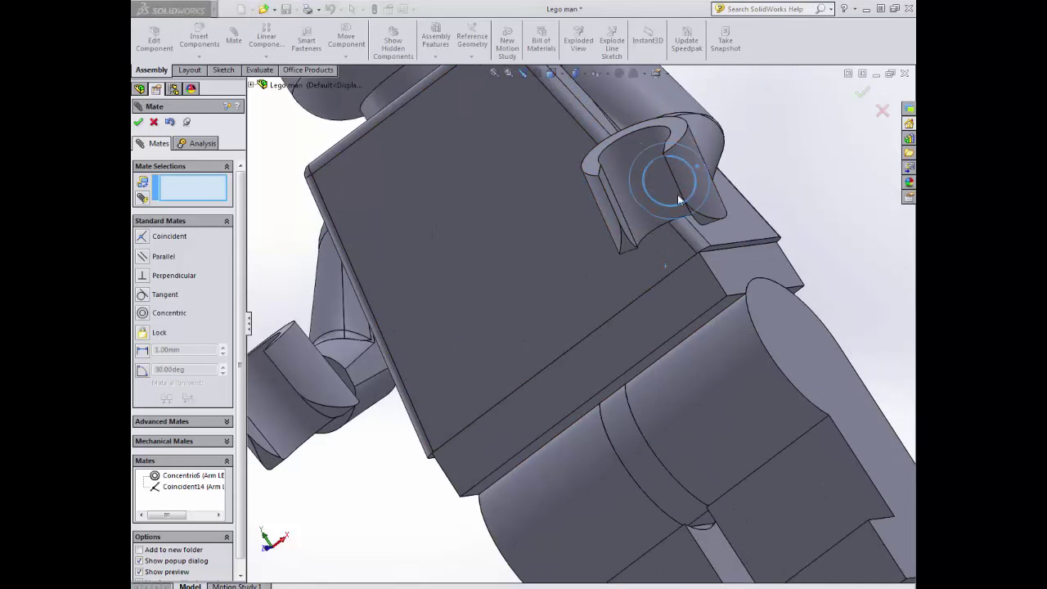
click(139, 124)
Add a coincident mate between the flat C-shaped grip faces of the two Hands so they align.
click(237, 43)
middle_drag(350, 196, 363, 320)
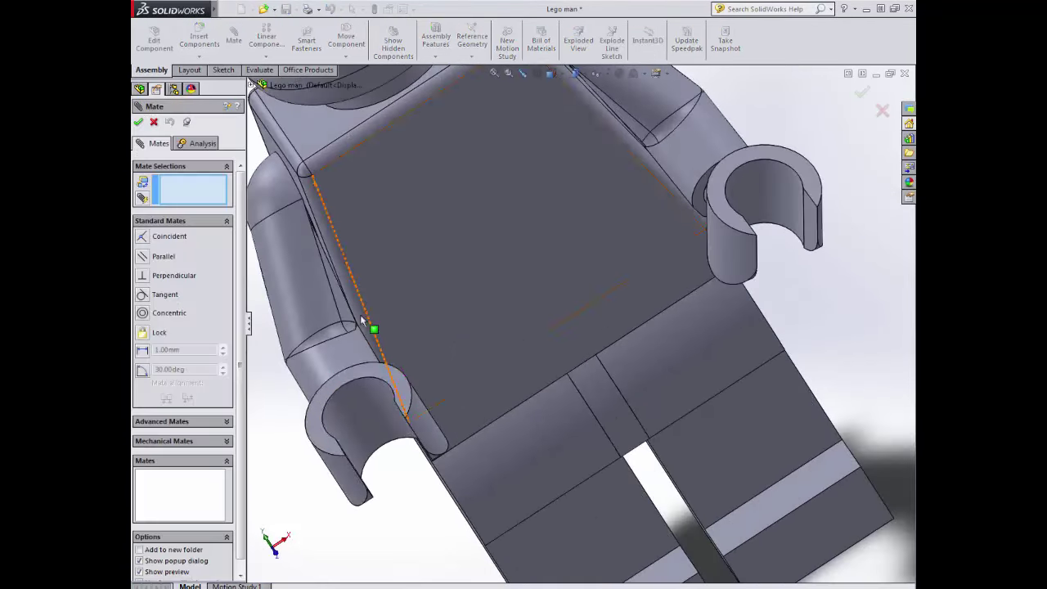
click(377, 372)
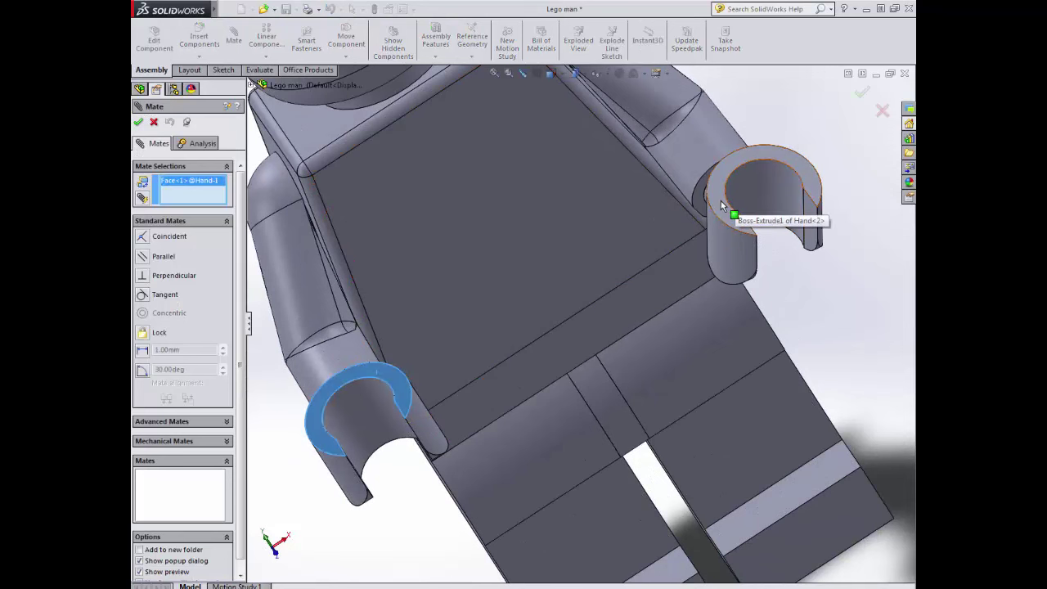
click(721, 200)
middle_drag(583, 323, 605, 260)
click(859, 187)
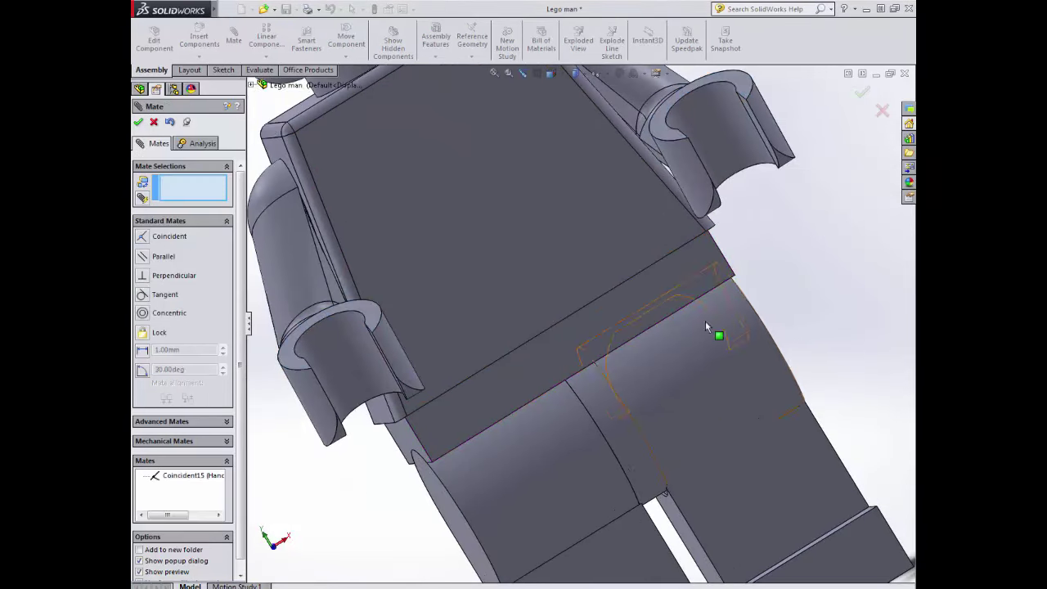
key(f)
middle_drag(535, 320, 546, 255)
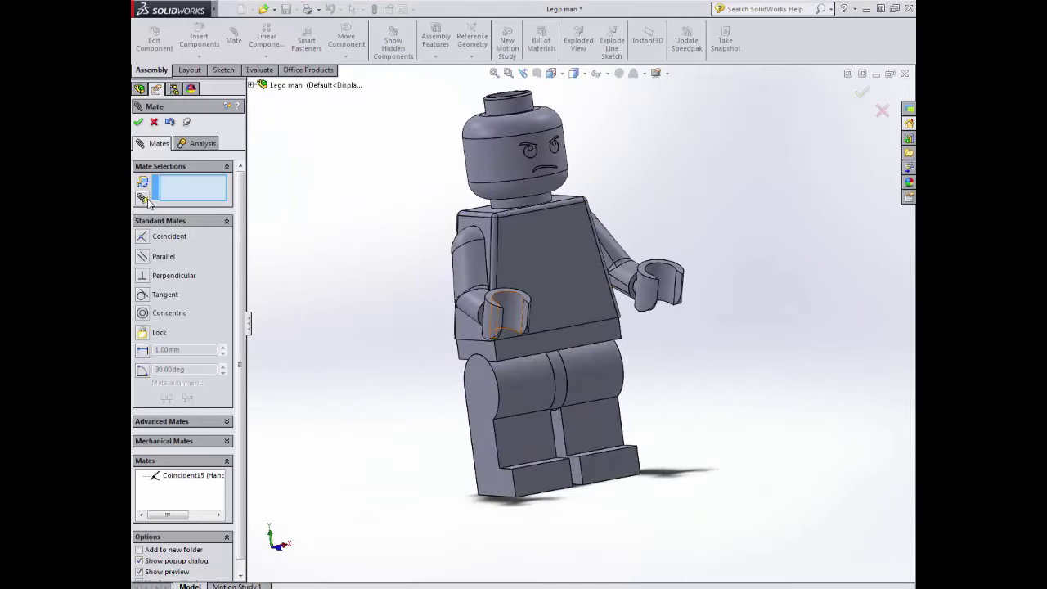
click(139, 122)
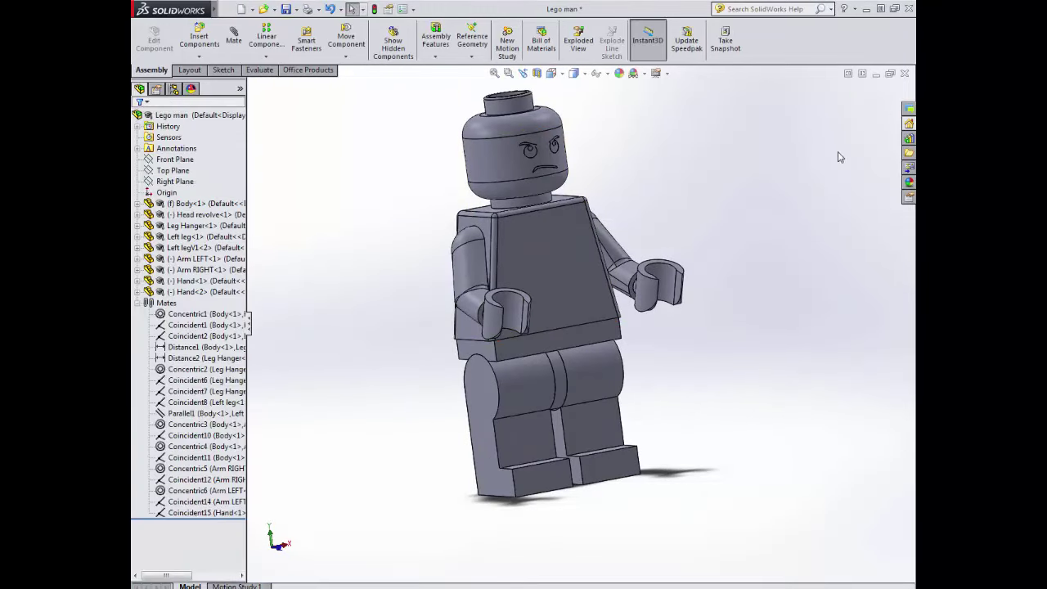
Switch to the Lego man drawing and open its sheet format for editing.
click(876, 74)
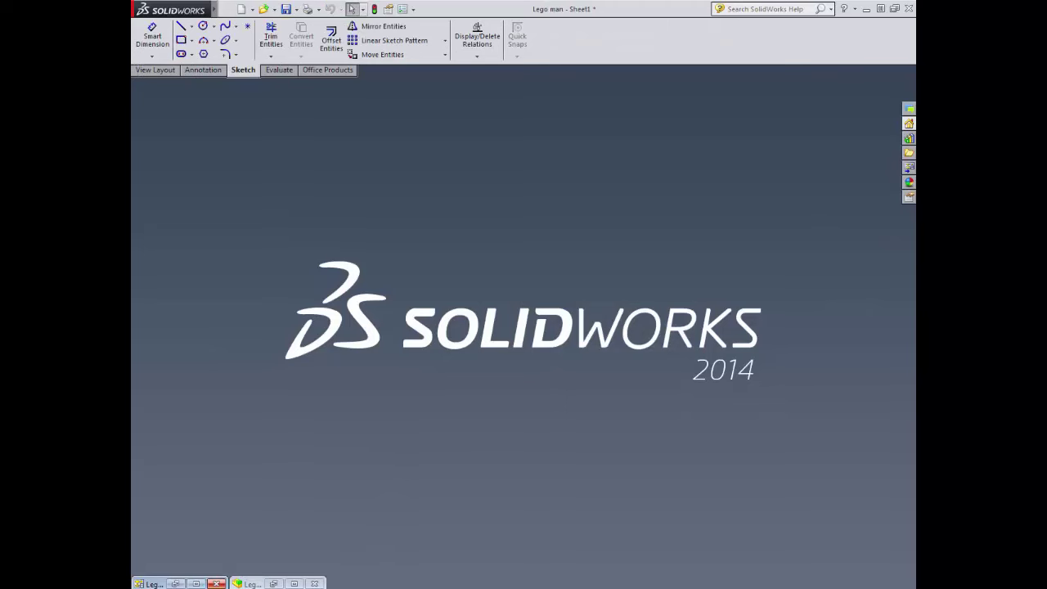
click(196, 584)
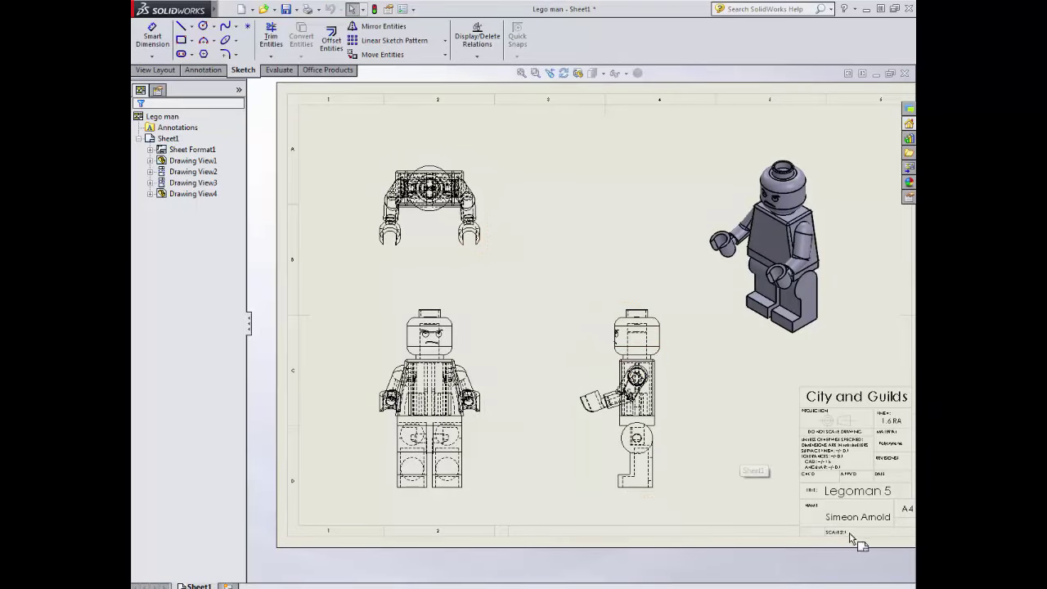
right_click(712, 413)
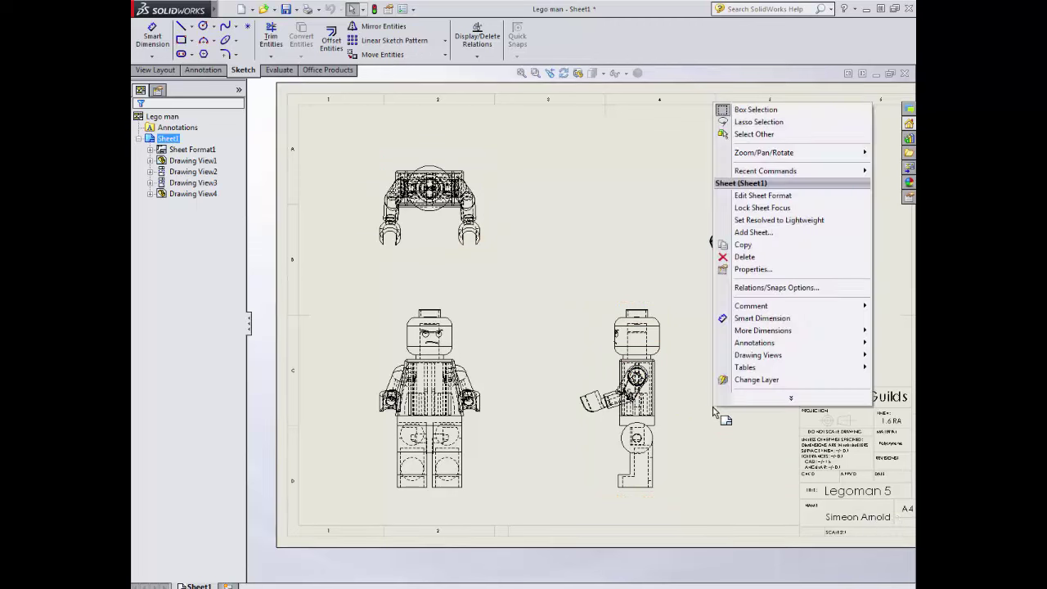
click(741, 199)
Change the title block's title to Legoman 6 and return to editing the sheet.
double_click(885, 495)
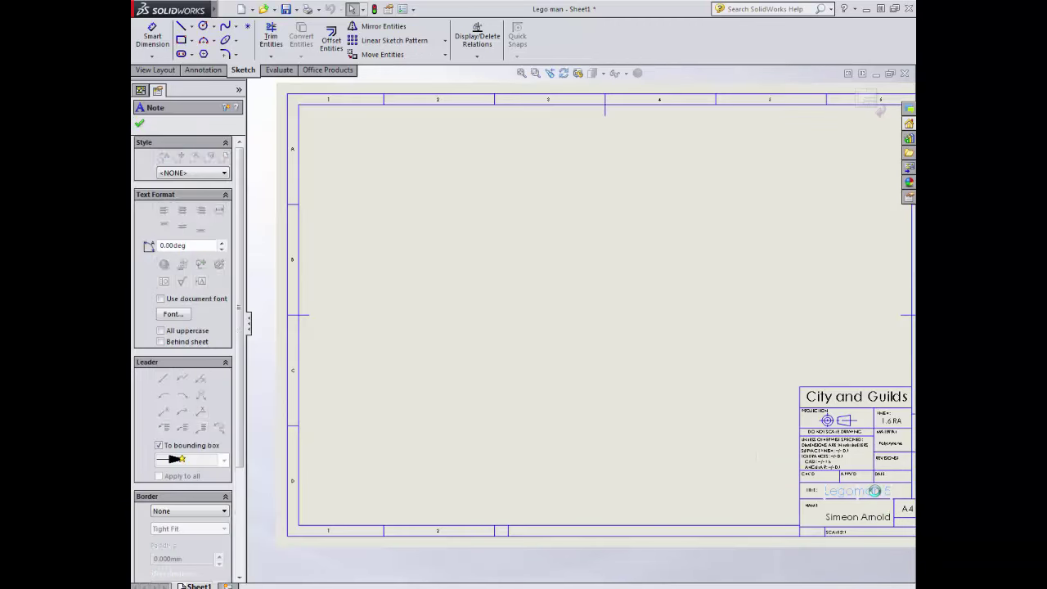
click(885, 493)
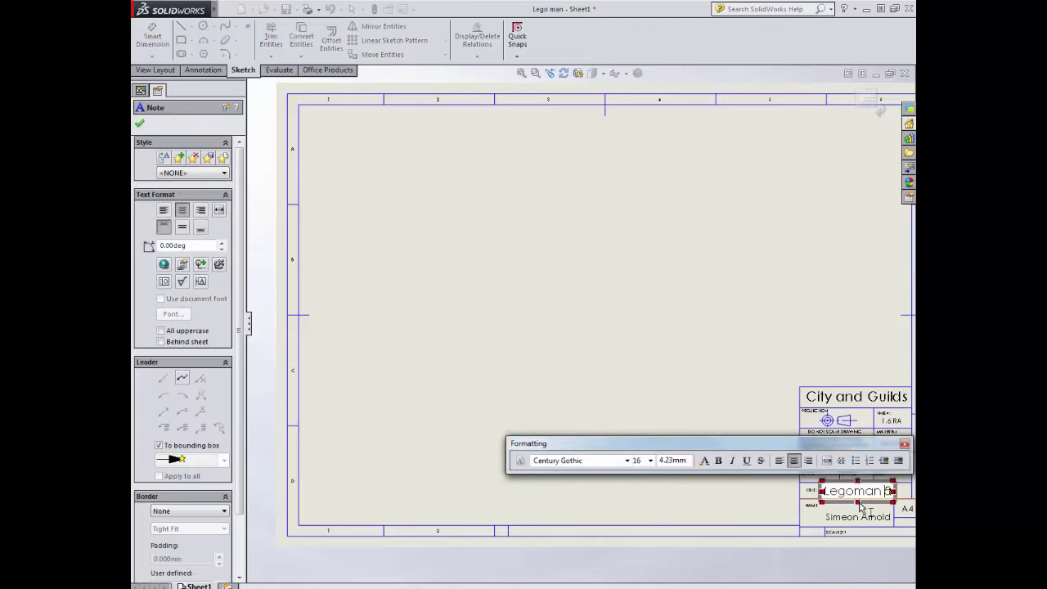
key(Delete)
text(6)
click(727, 369)
right_click(646, 344)
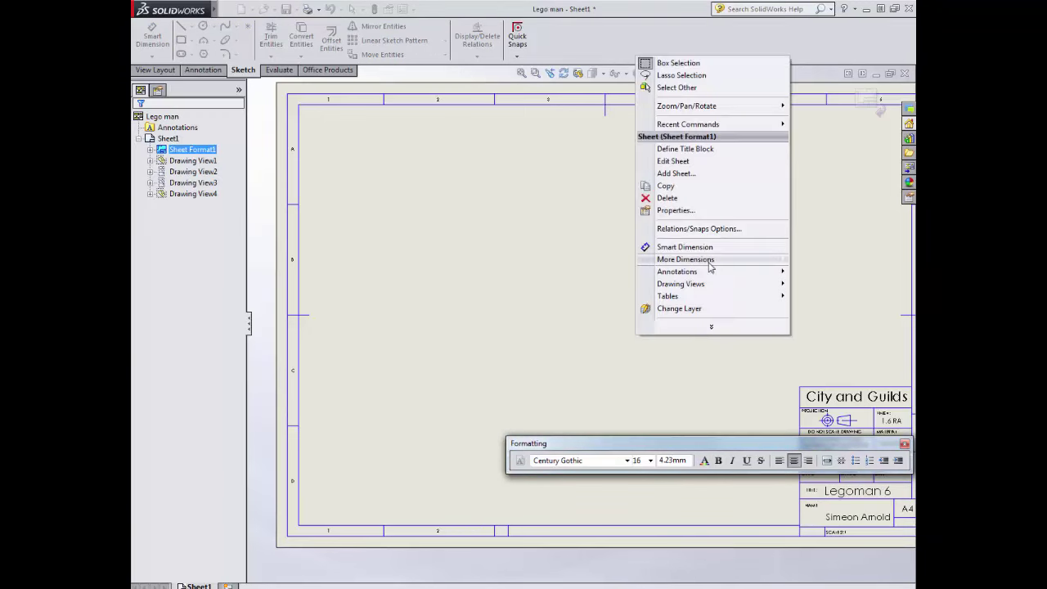
click(673, 161)
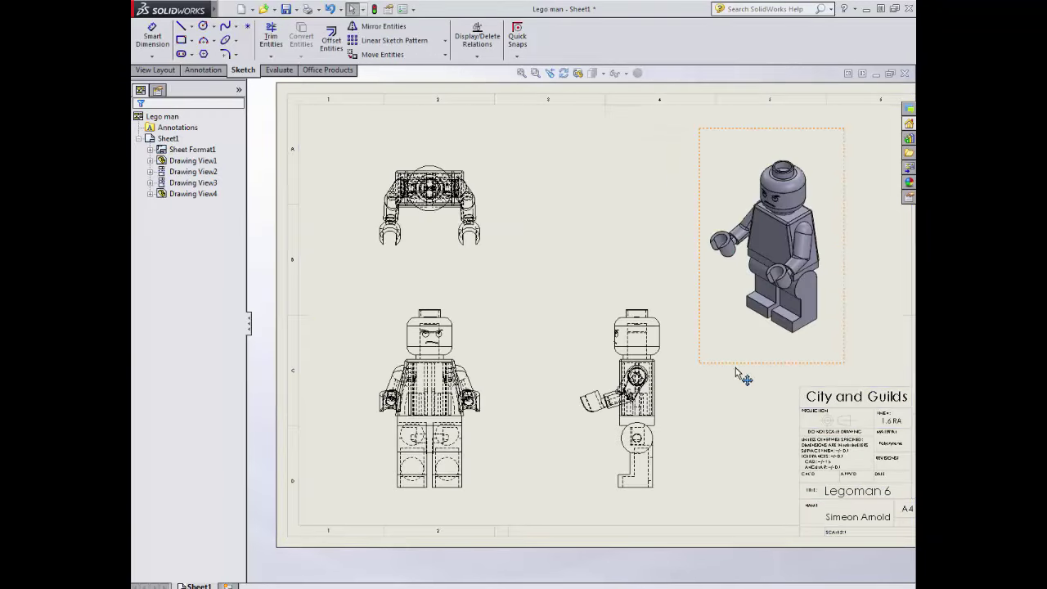